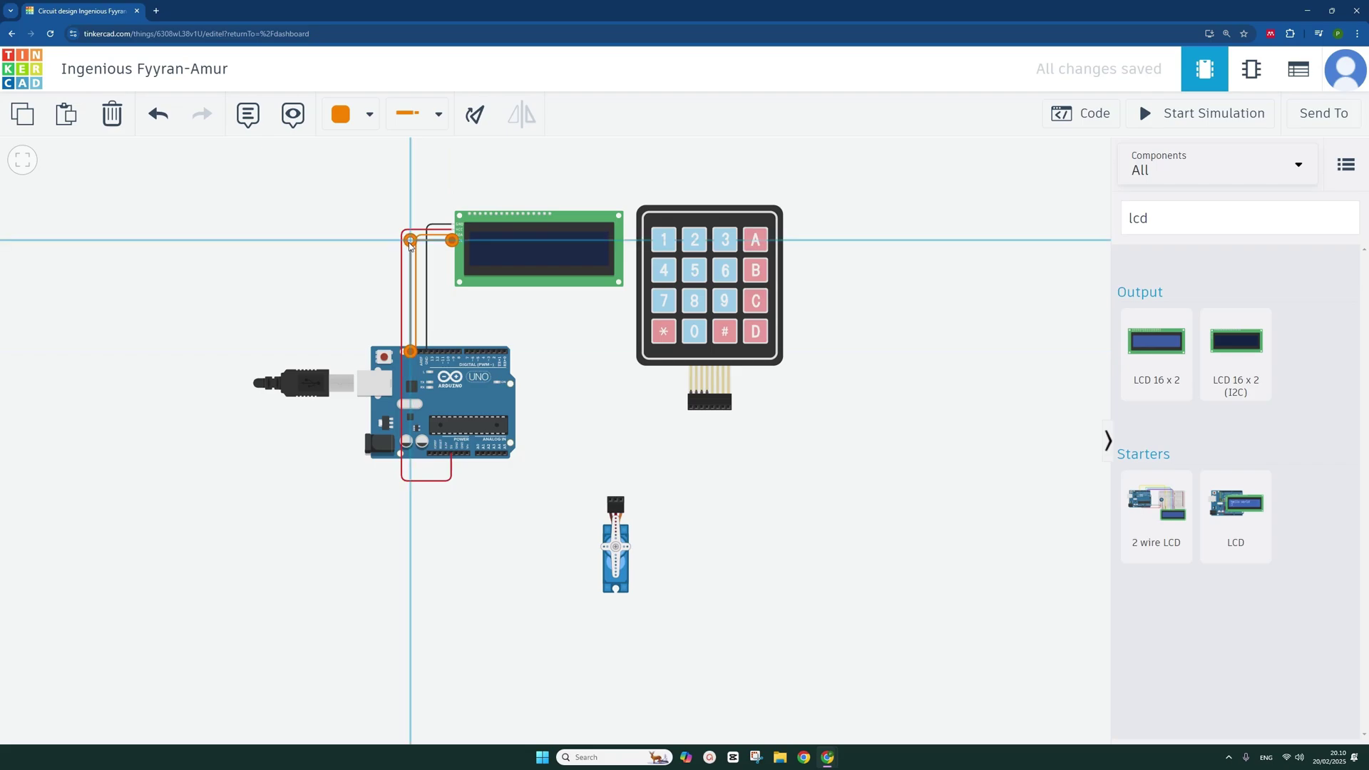
Change the color of the selected orange wire between the LCD and the Arduino.
click(369, 114)
click(391, 272)
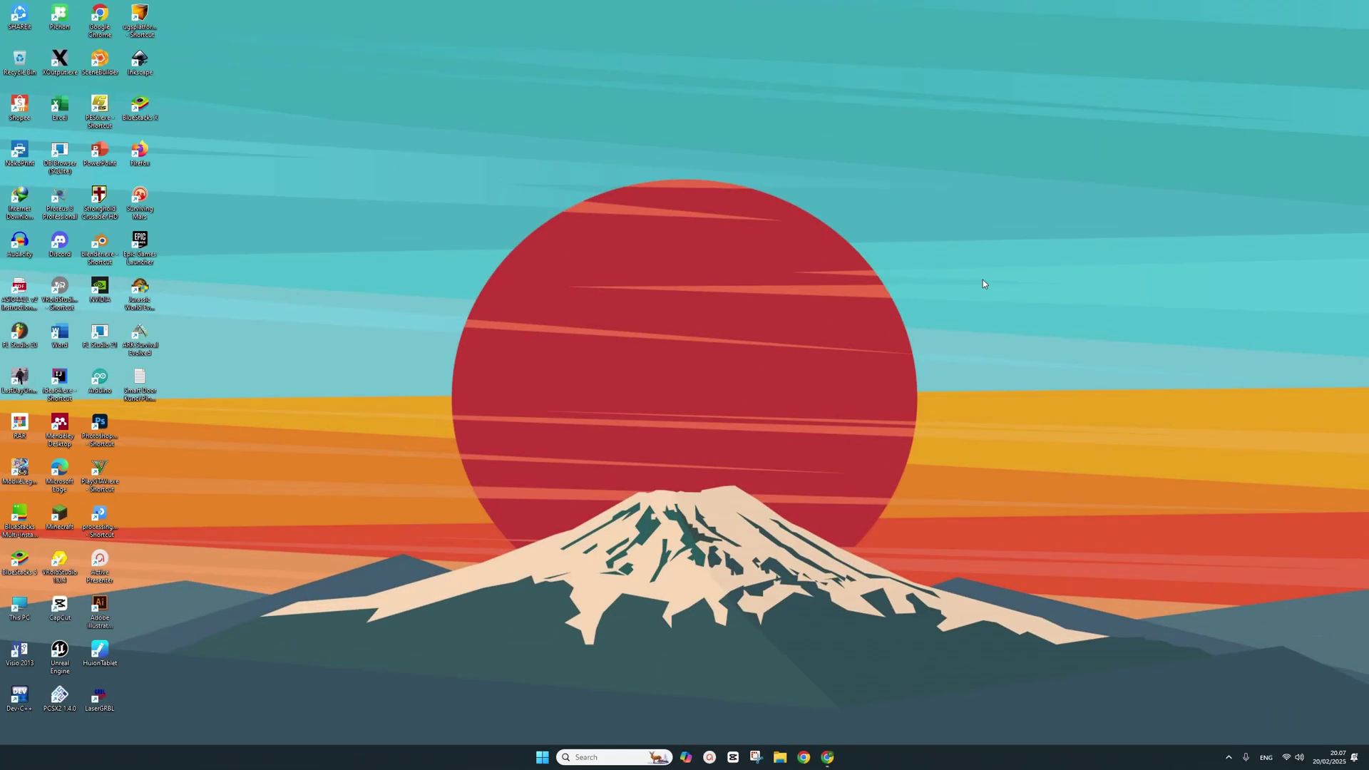
Switch to the empty Chrome window and search the web for tinkercad.
mouse_move(827, 756)
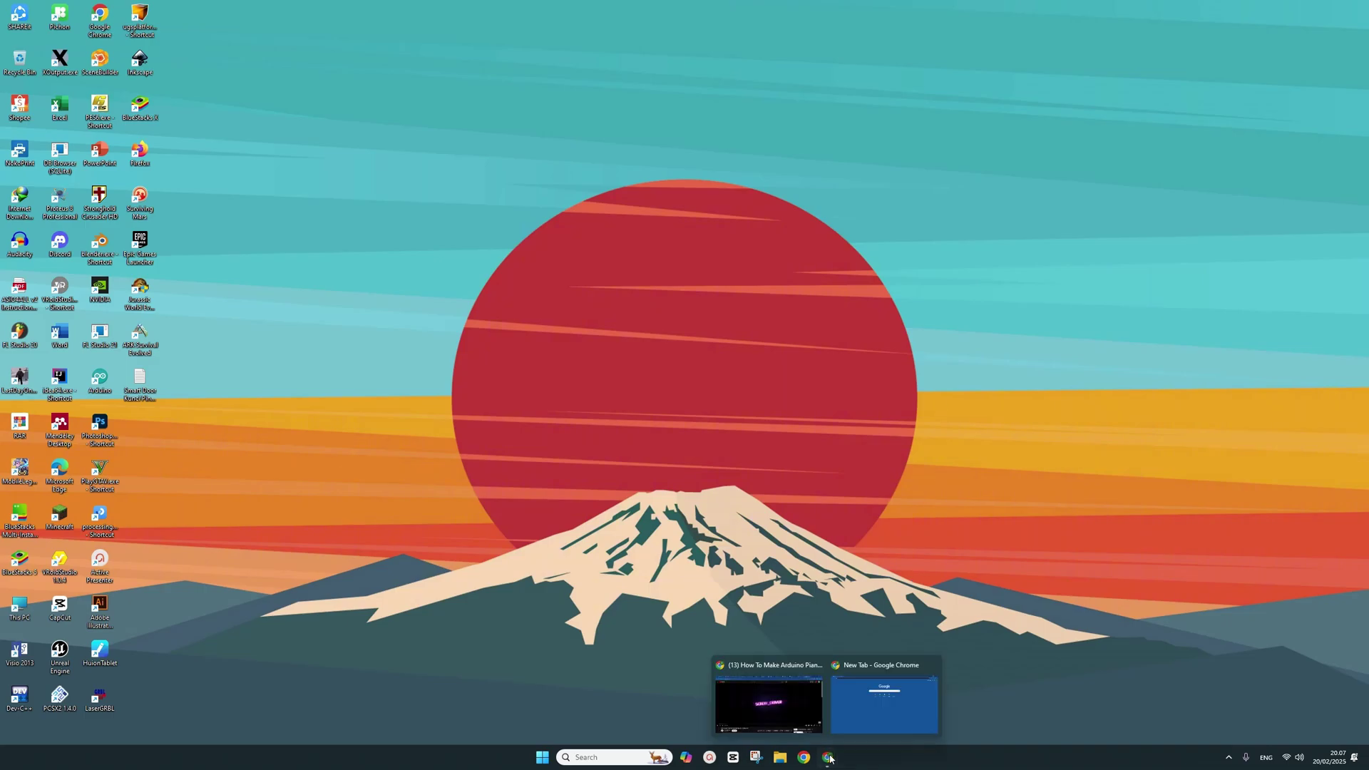
click(854, 713)
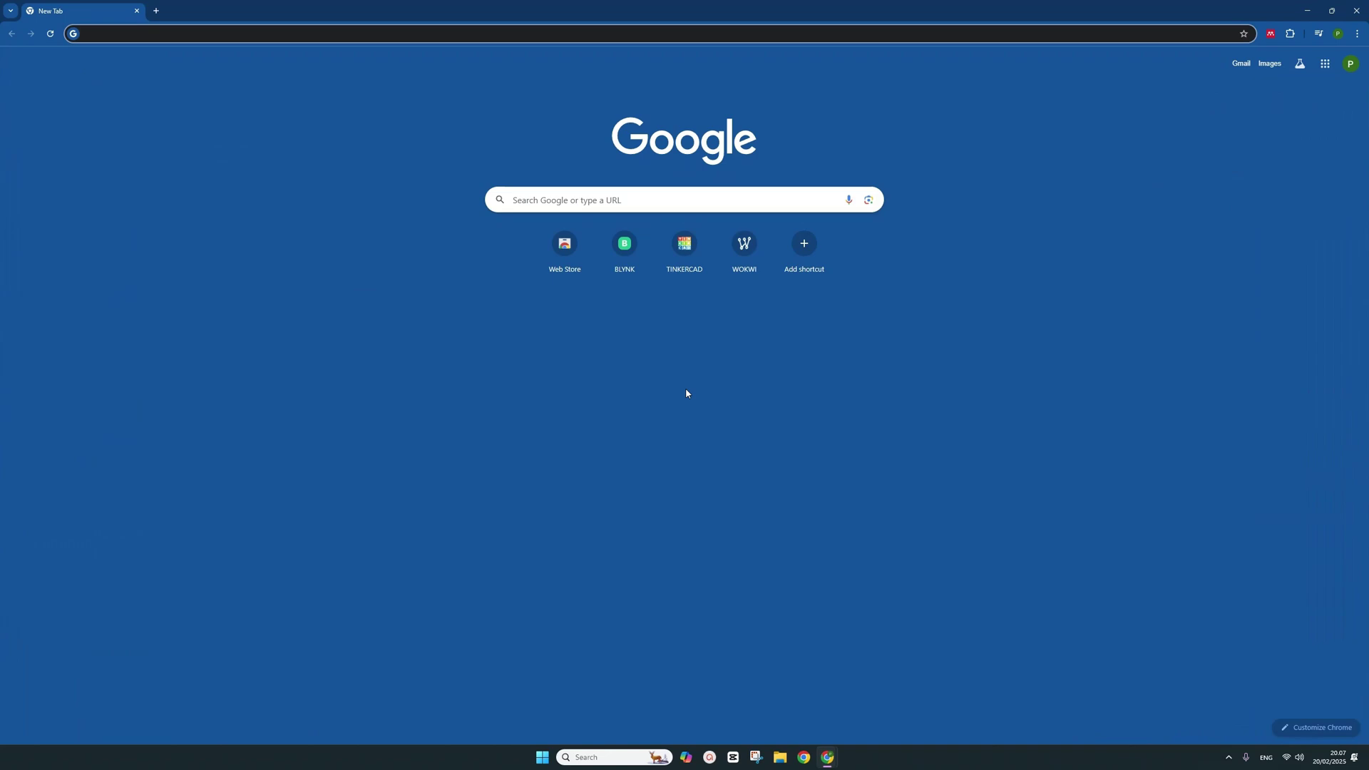
text(tinkercad)
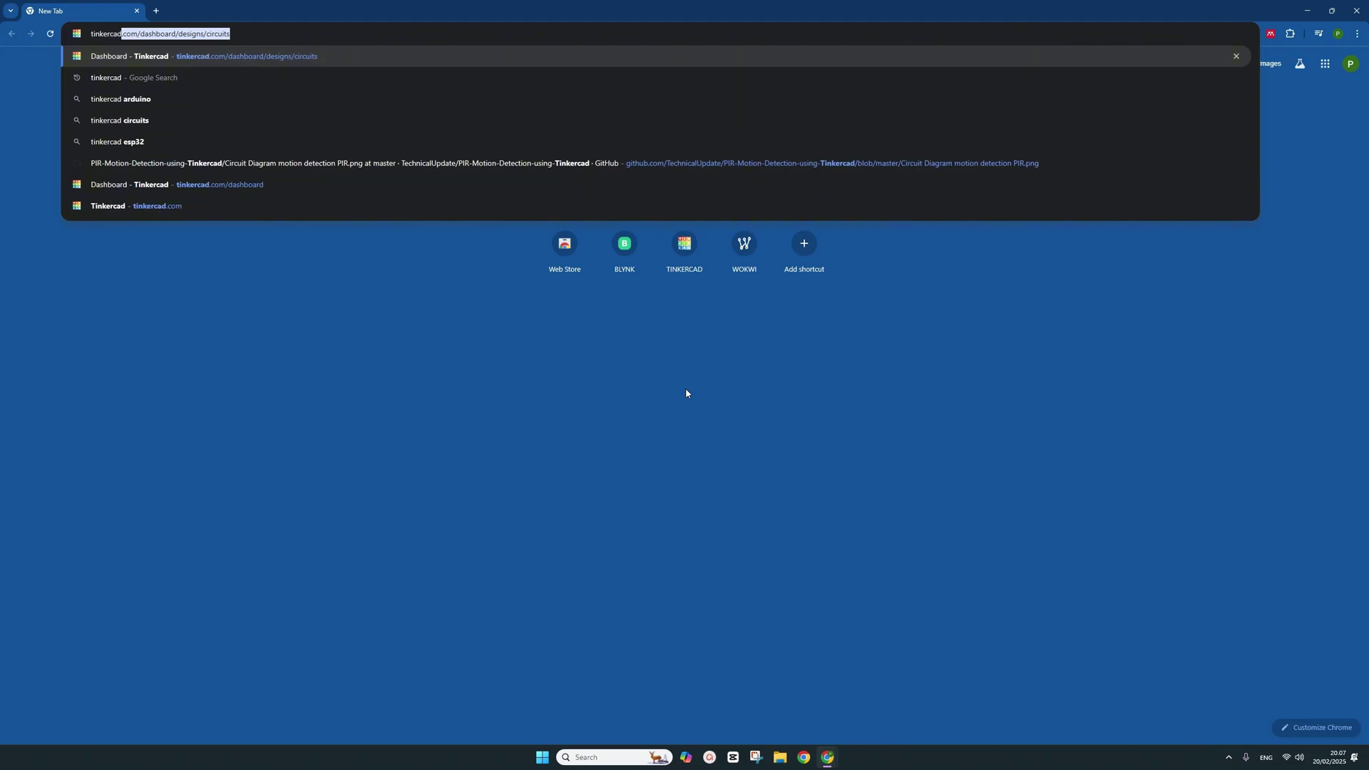
click(132, 79)
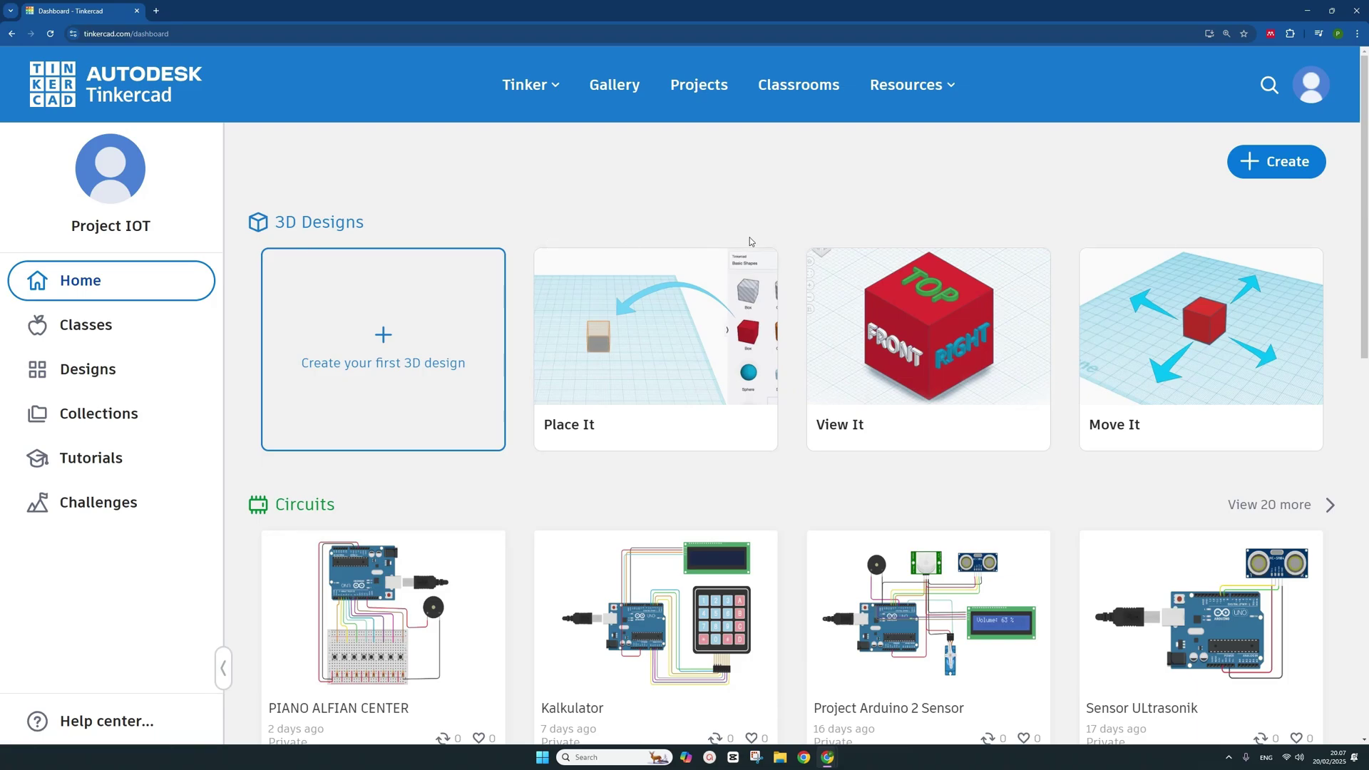
Create a new Circuits design from the dashboard and dismiss the tip about premade starter circuits.
scroll(750, 238, down, 2)
scroll(393, 221, up, 2)
scroll(806, 235, down, 1)
scroll(787, 190, up, 1)
click(1268, 164)
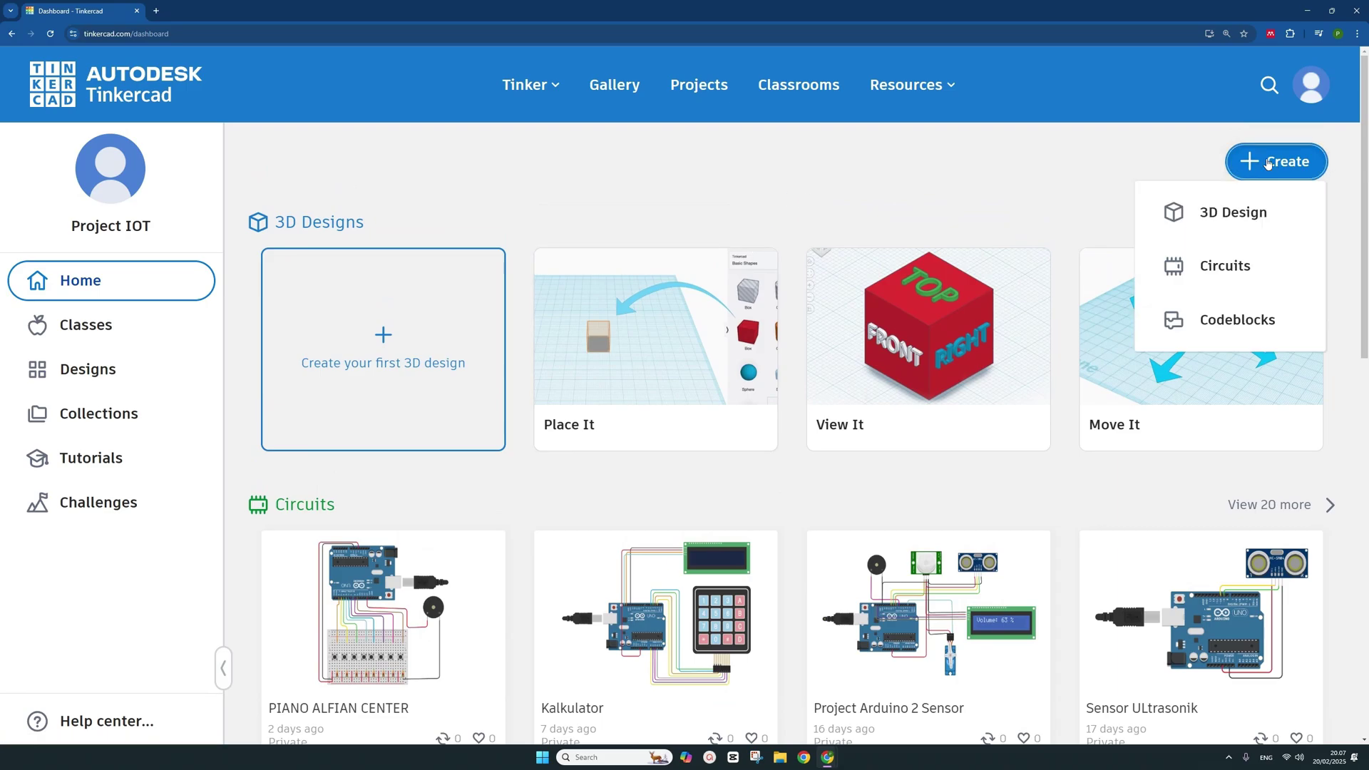
click(1229, 271)
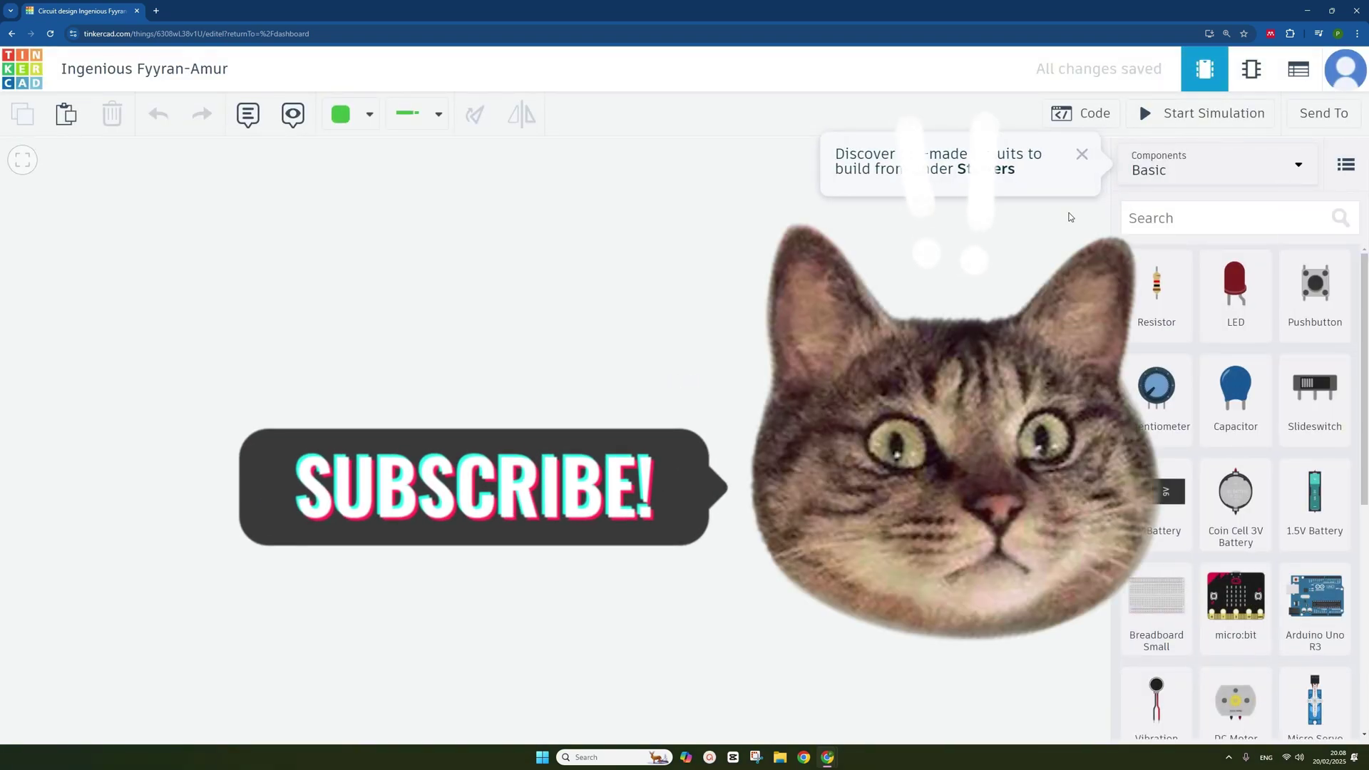
click(1078, 156)
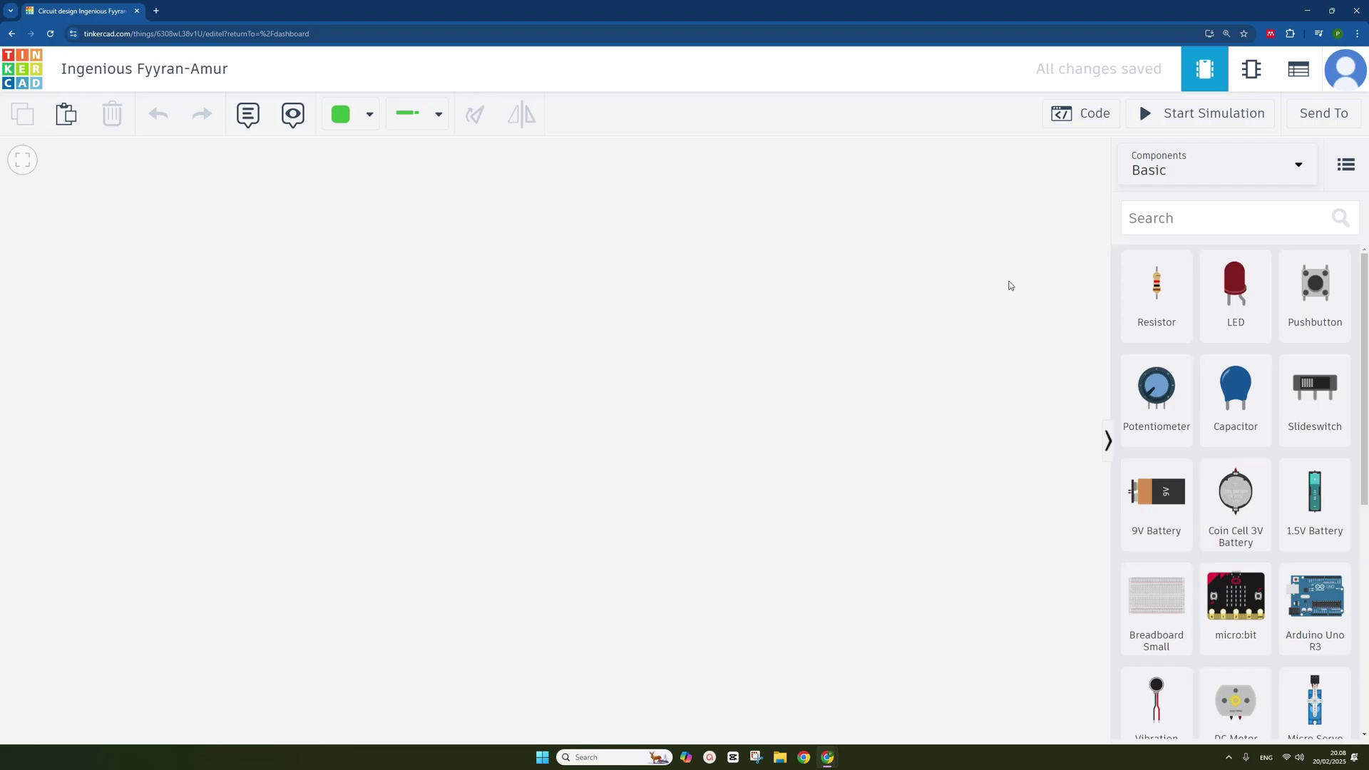
Place an Arduino Uno R3 from the basic components in the left half of the workplane.
scroll(1221, 322, down, 2)
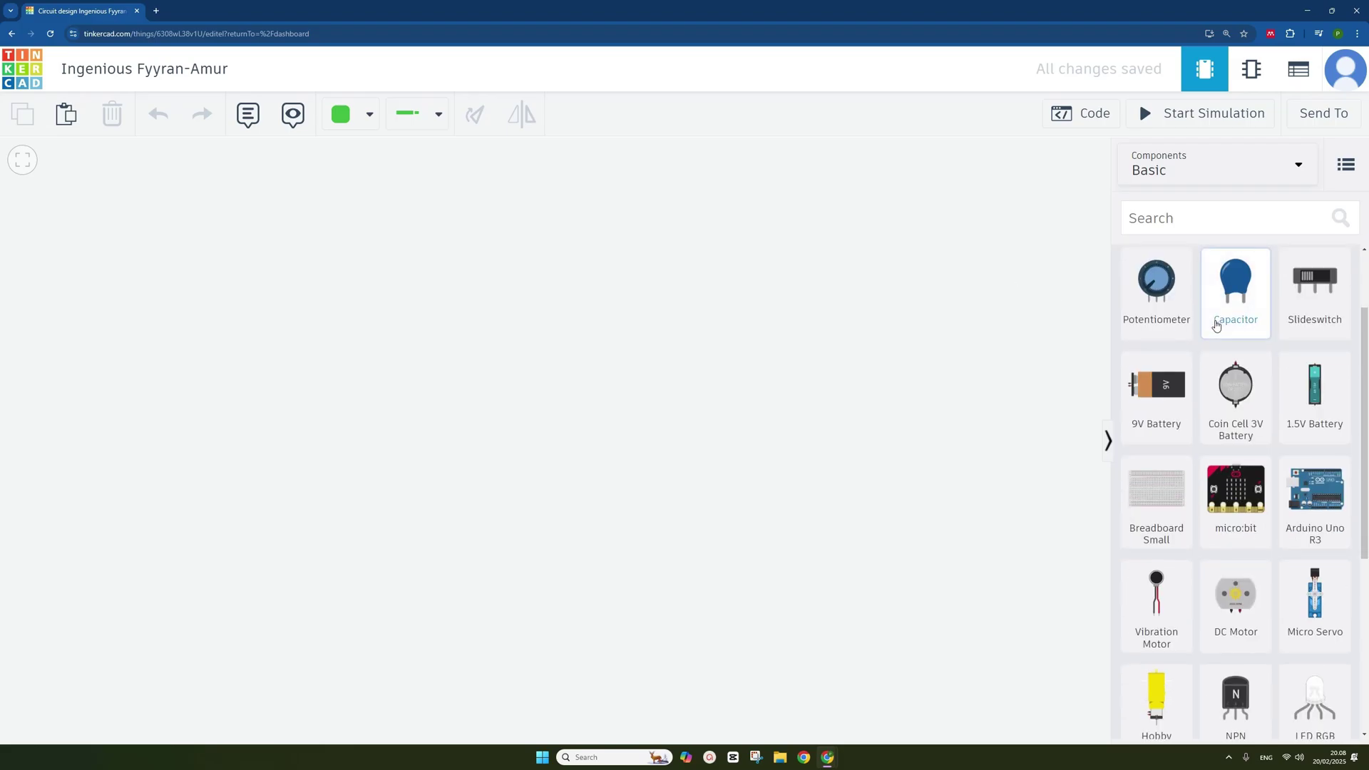
scroll(1266, 337, up, 2)
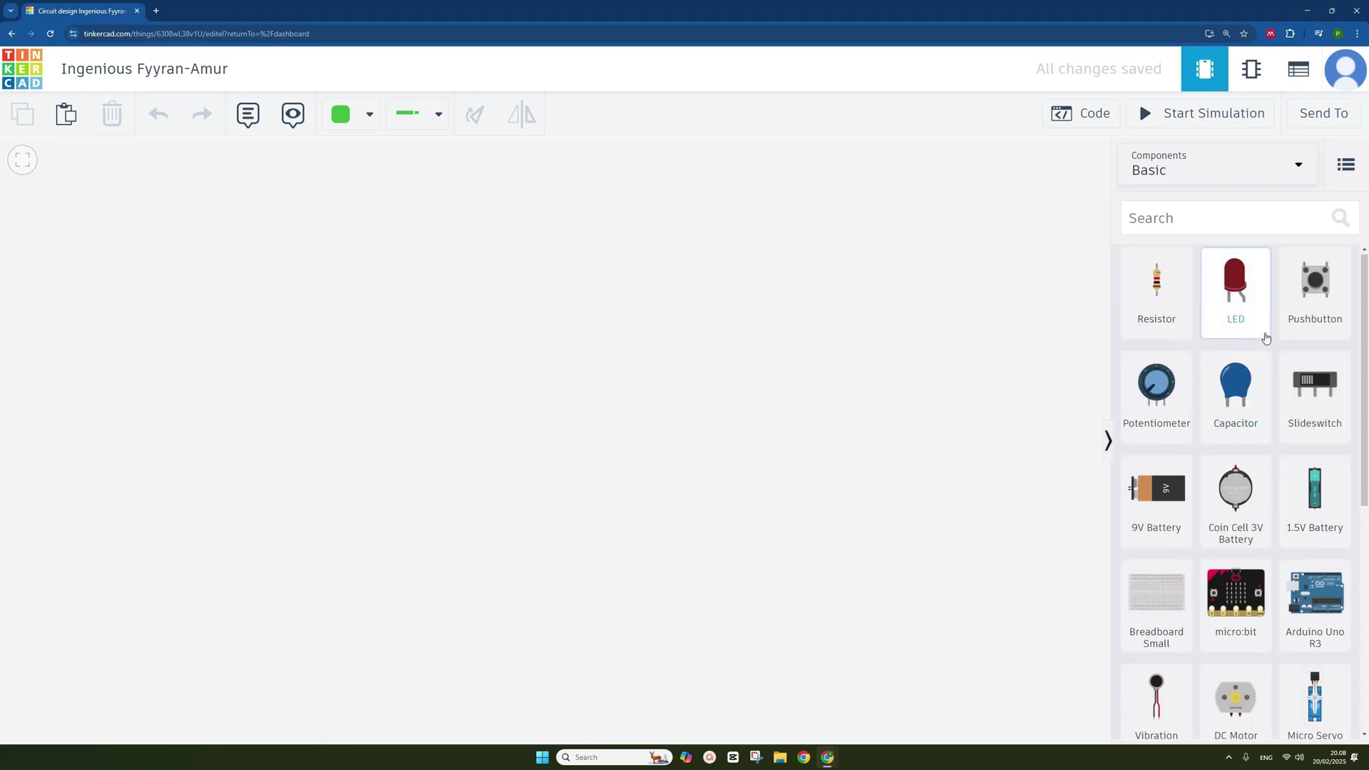
scroll(1265, 338, down, 3)
drag(1315, 438, 417, 424)
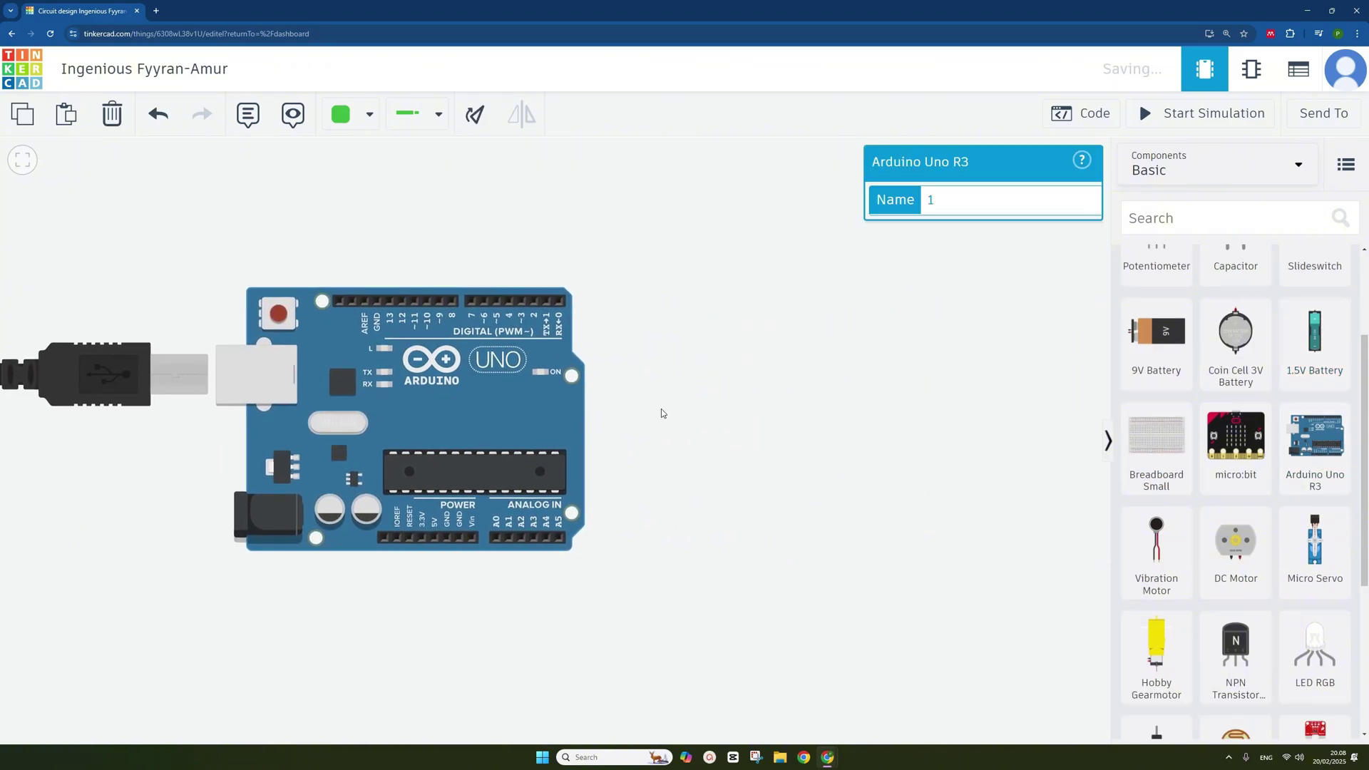
drag(511, 403, 462, 421)
click(727, 413)
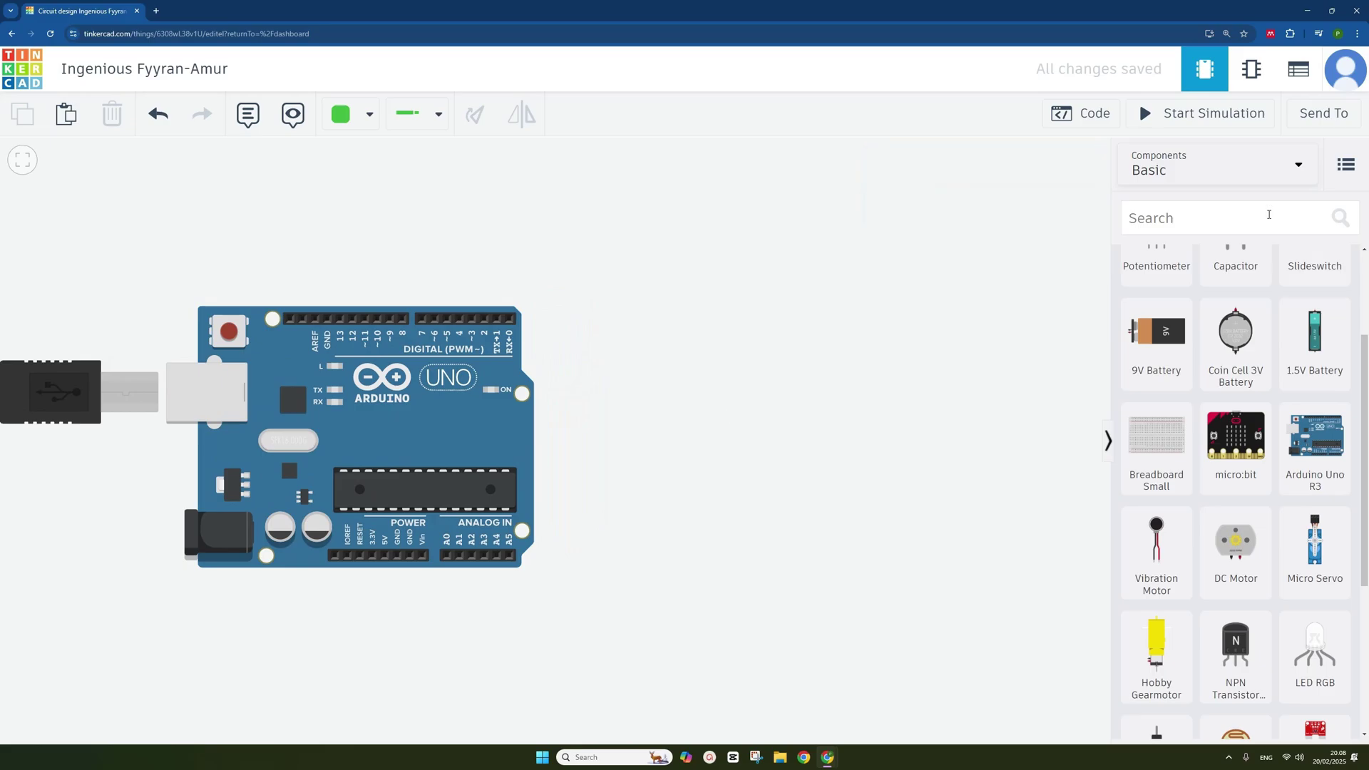
Show all components, search for "key" and place a Keypad 4x4 beside the Arduino.
click(1206, 177)
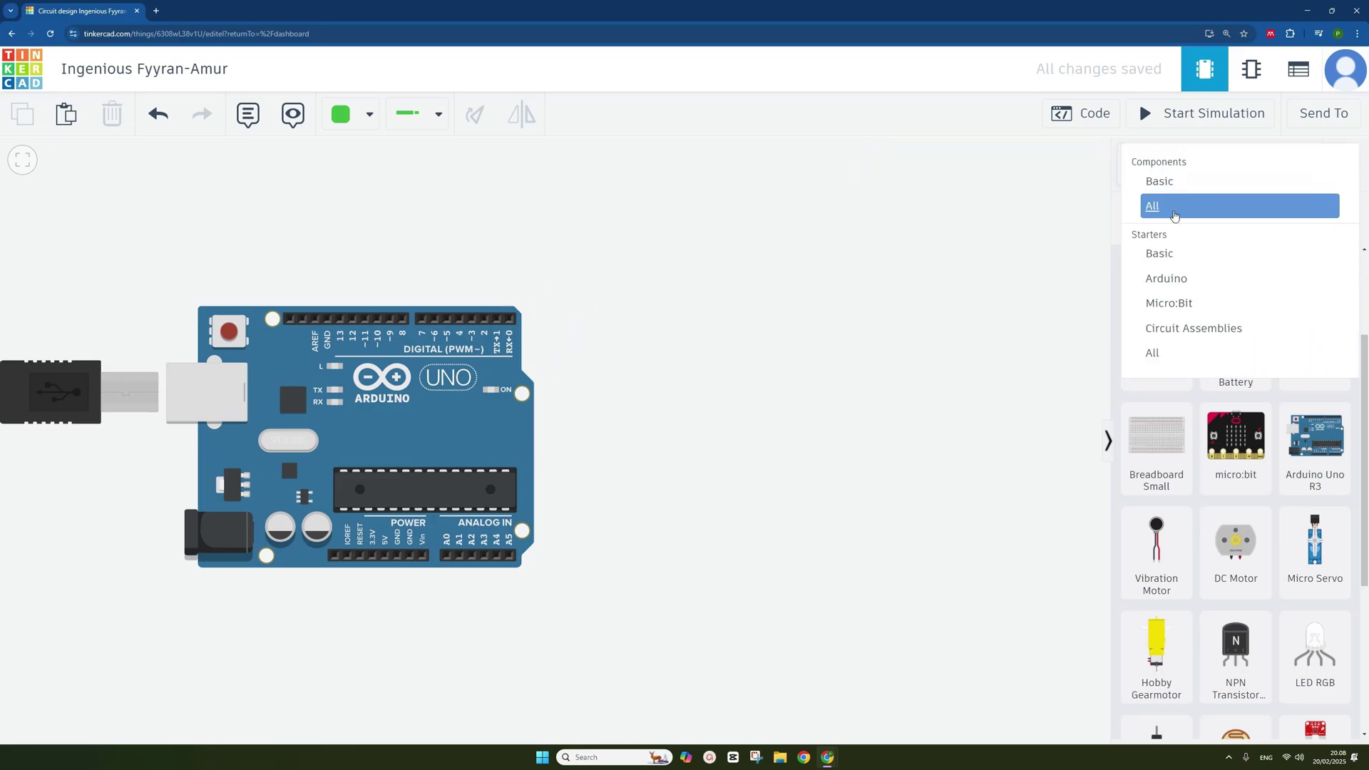
click(1173, 210)
scroll(1234, 314, down, 3)
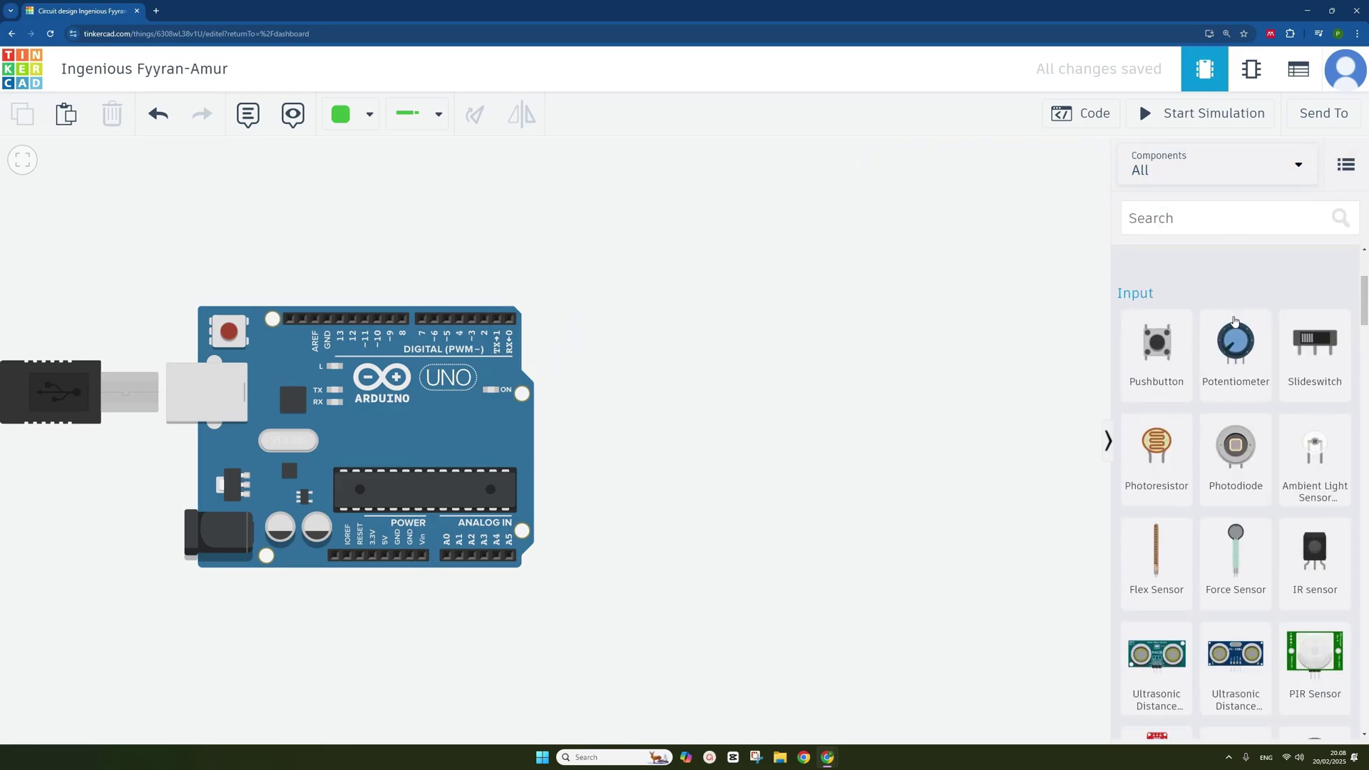
click(1202, 218)
text(key)
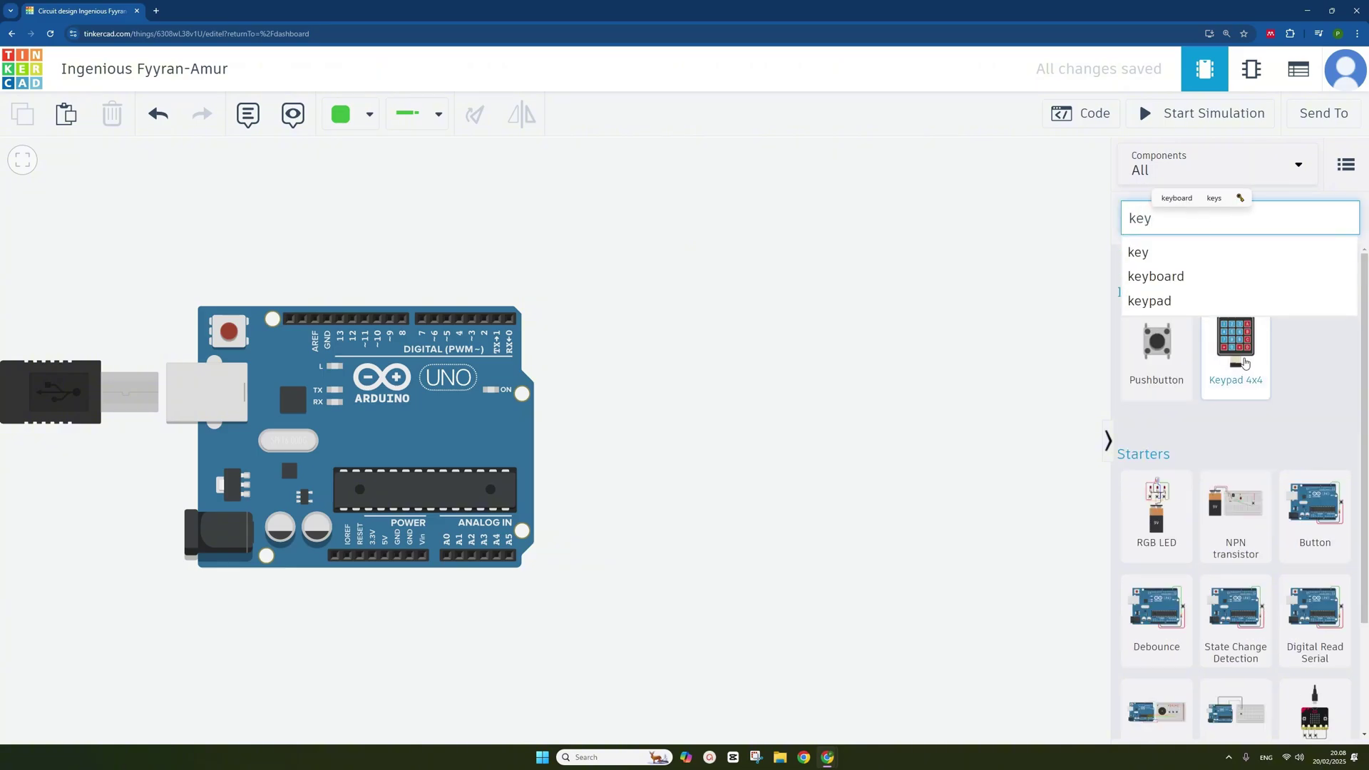
click(1130, 360)
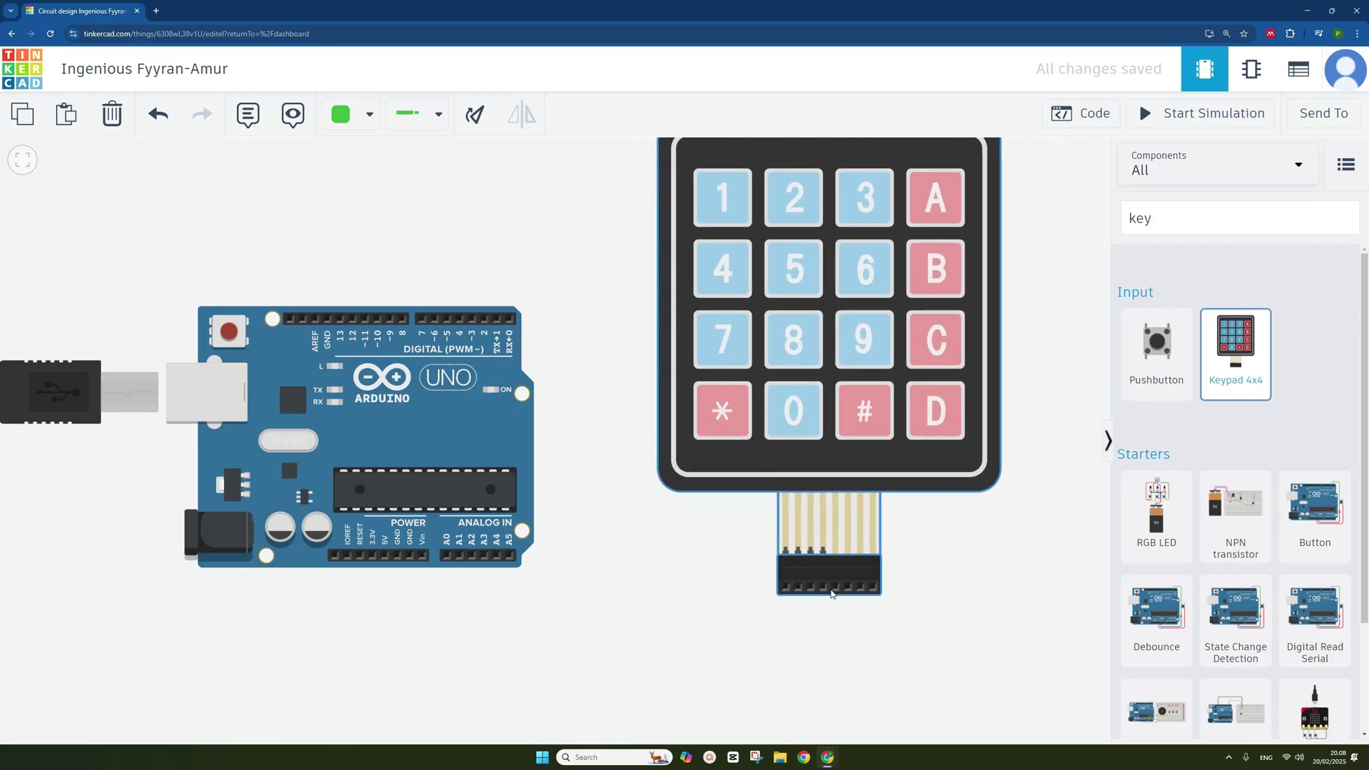
click(801, 614)
Reposition the Arduino lower and to the left of the keypad, leaving free space above it.
scroll(903, 545, down, 3)
drag(943, 545, 733, 487)
scroll(686, 444, up, 1)
drag(375, 457, 355, 525)
drag(671, 400, 766, 379)
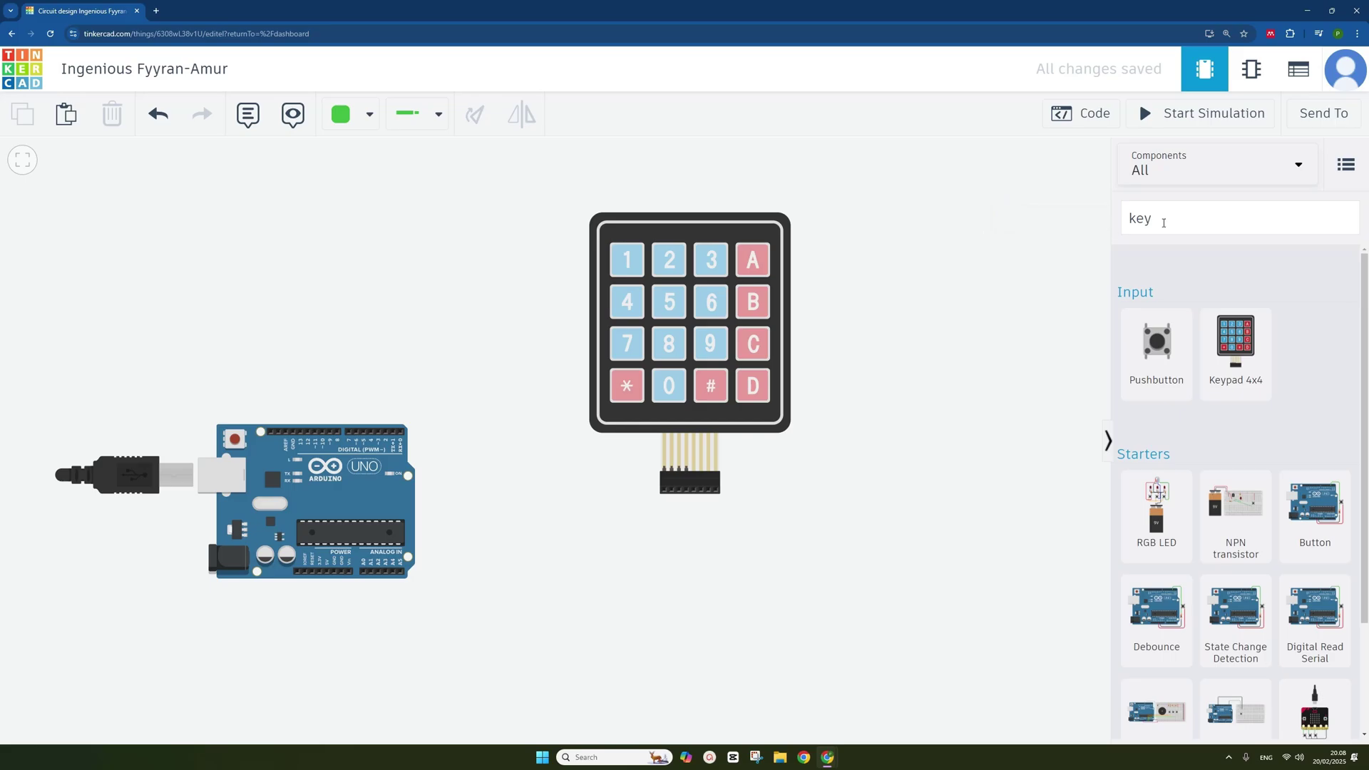
Search the components for "servo" and place a Micro Servo below and between the Arduino and the keypad.
click(1163, 223)
key(BackSpace)
key(BackSpace)
key(BackSpace)
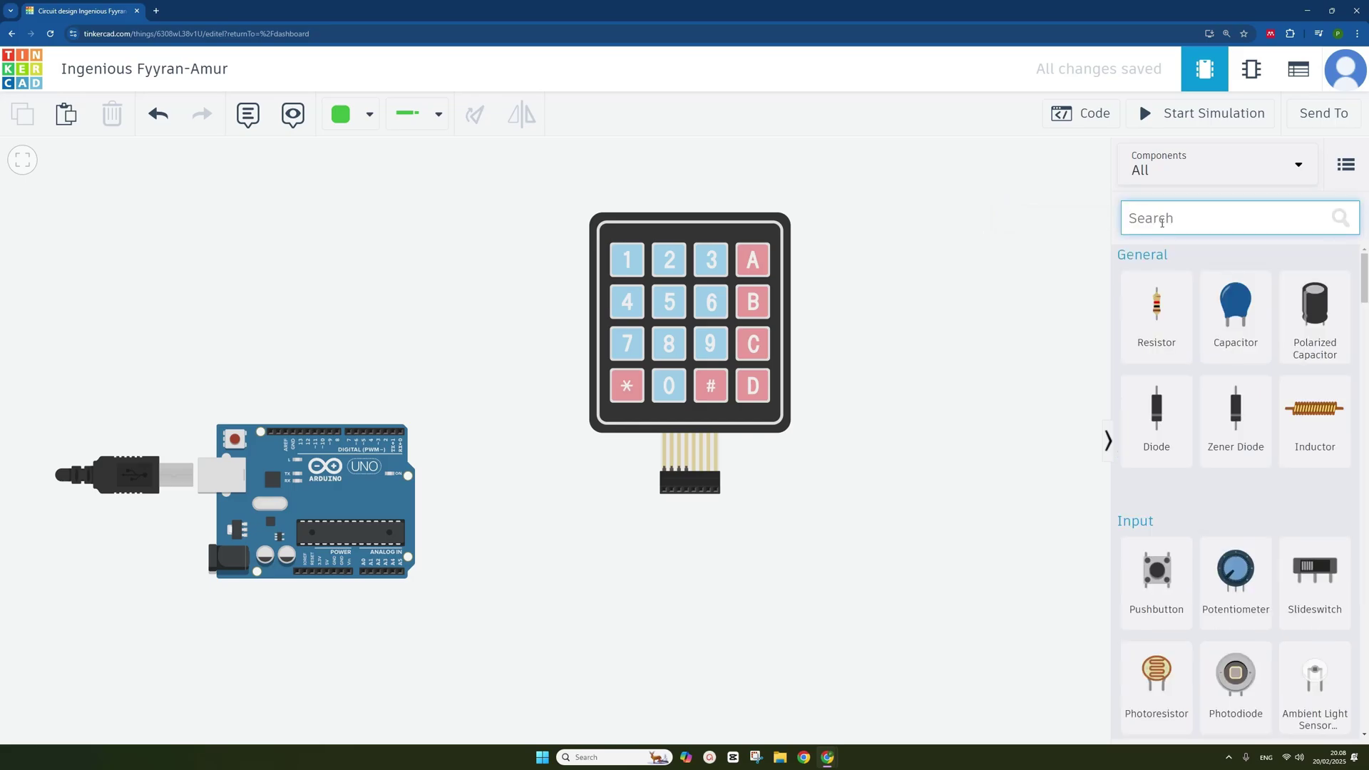
text(servo)
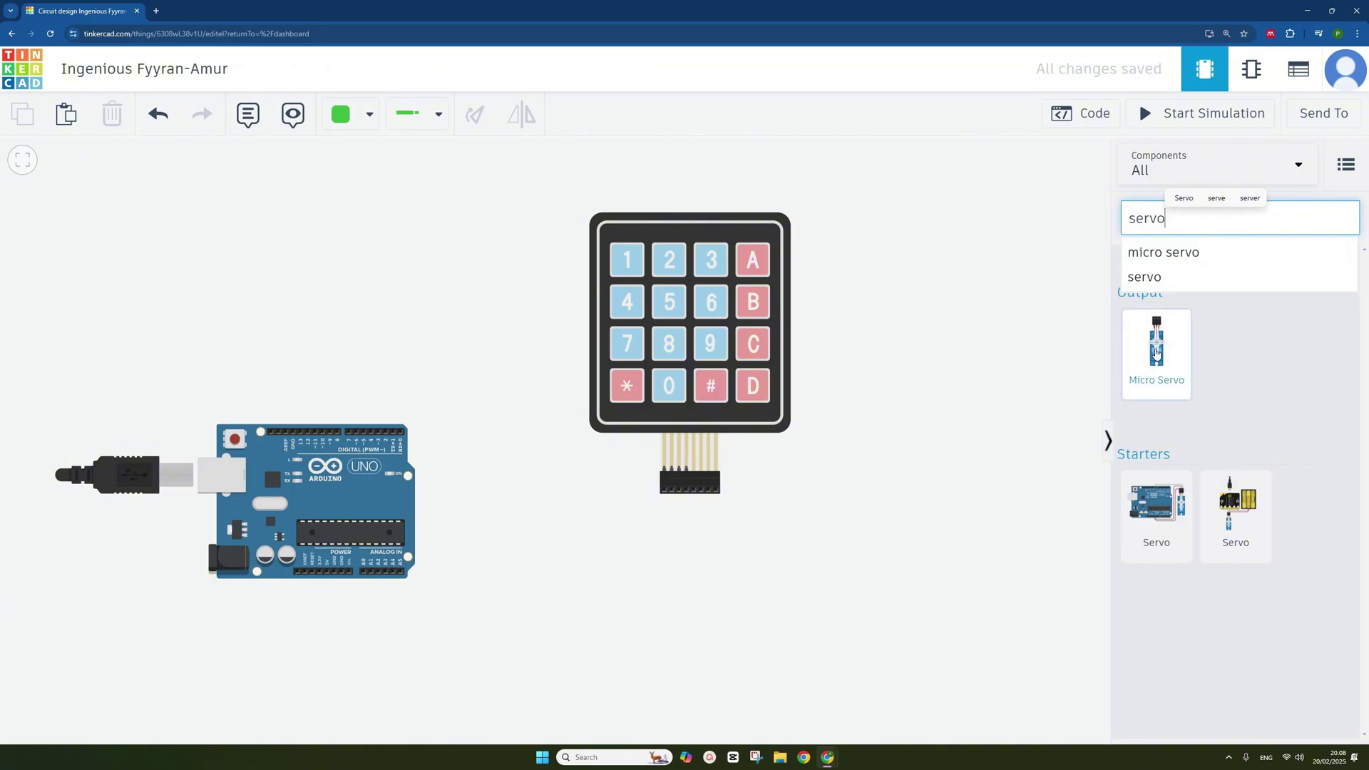
drag(1156, 354, 519, 599)
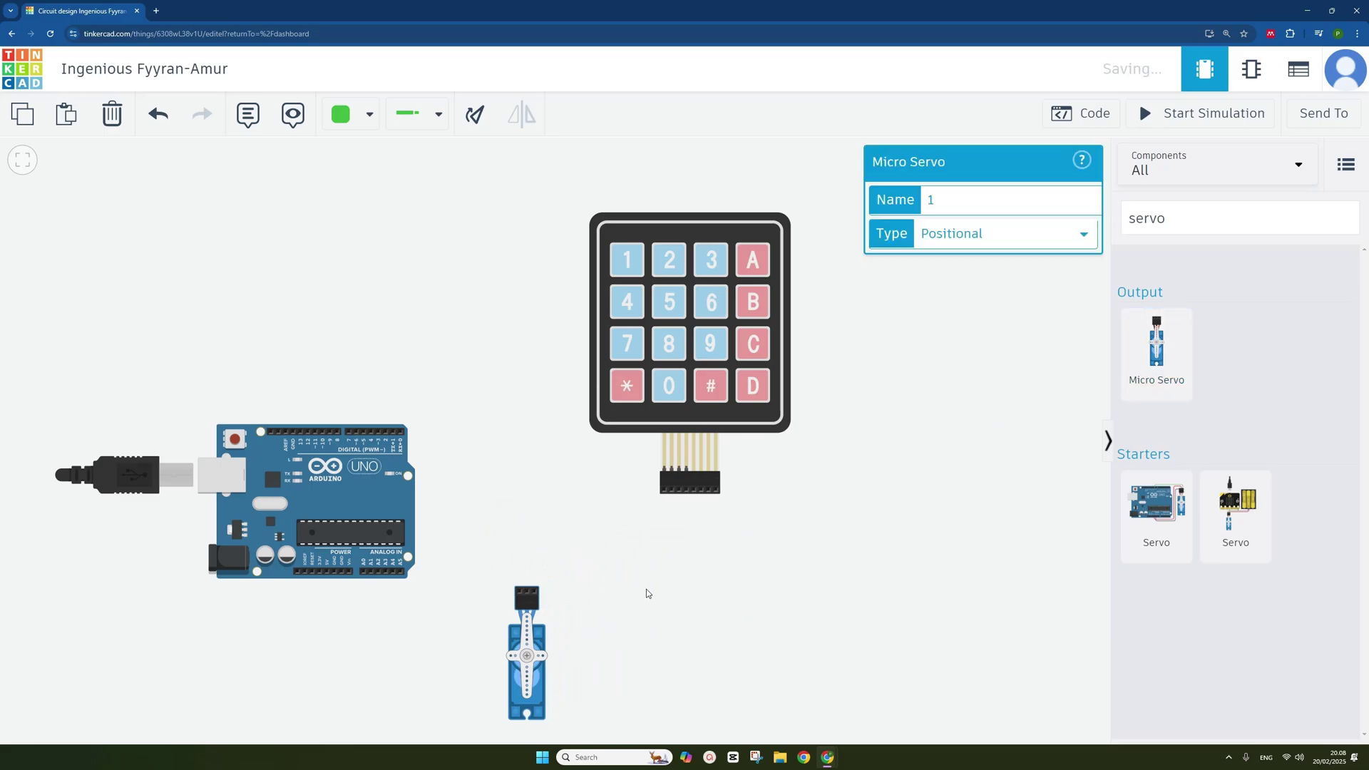
drag(646, 589, 653, 520)
click(653, 519)
Move the 4x4 keypad slightly upward.
scroll(641, 517, down, 2)
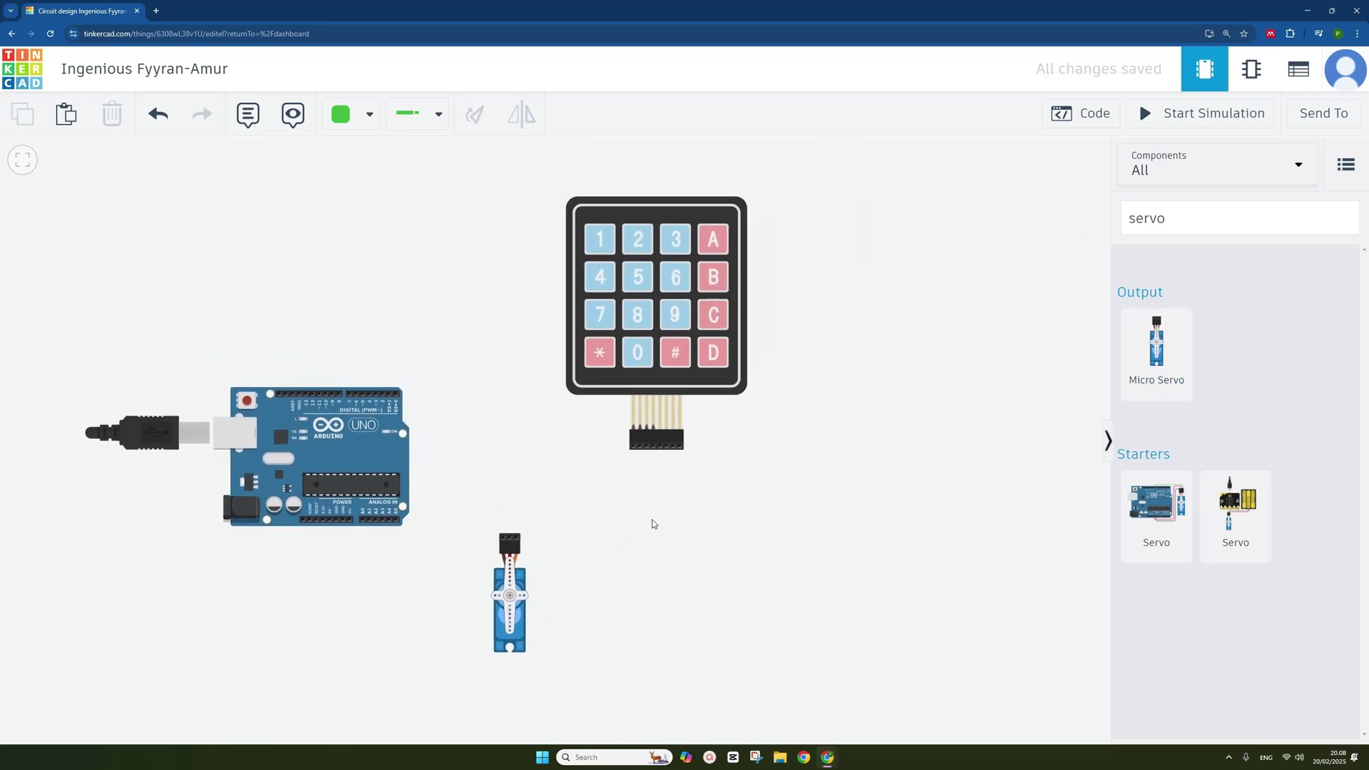
drag(698, 365, 691, 349)
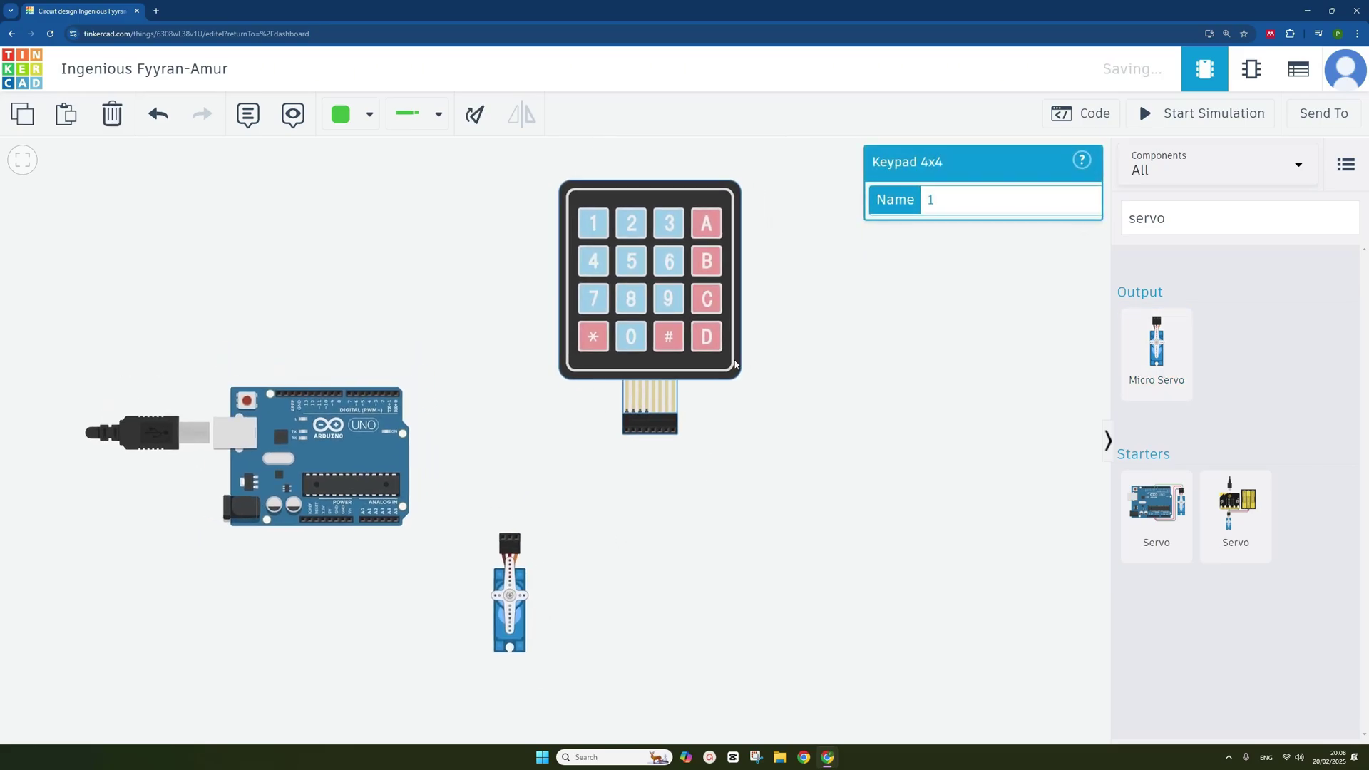
click(823, 386)
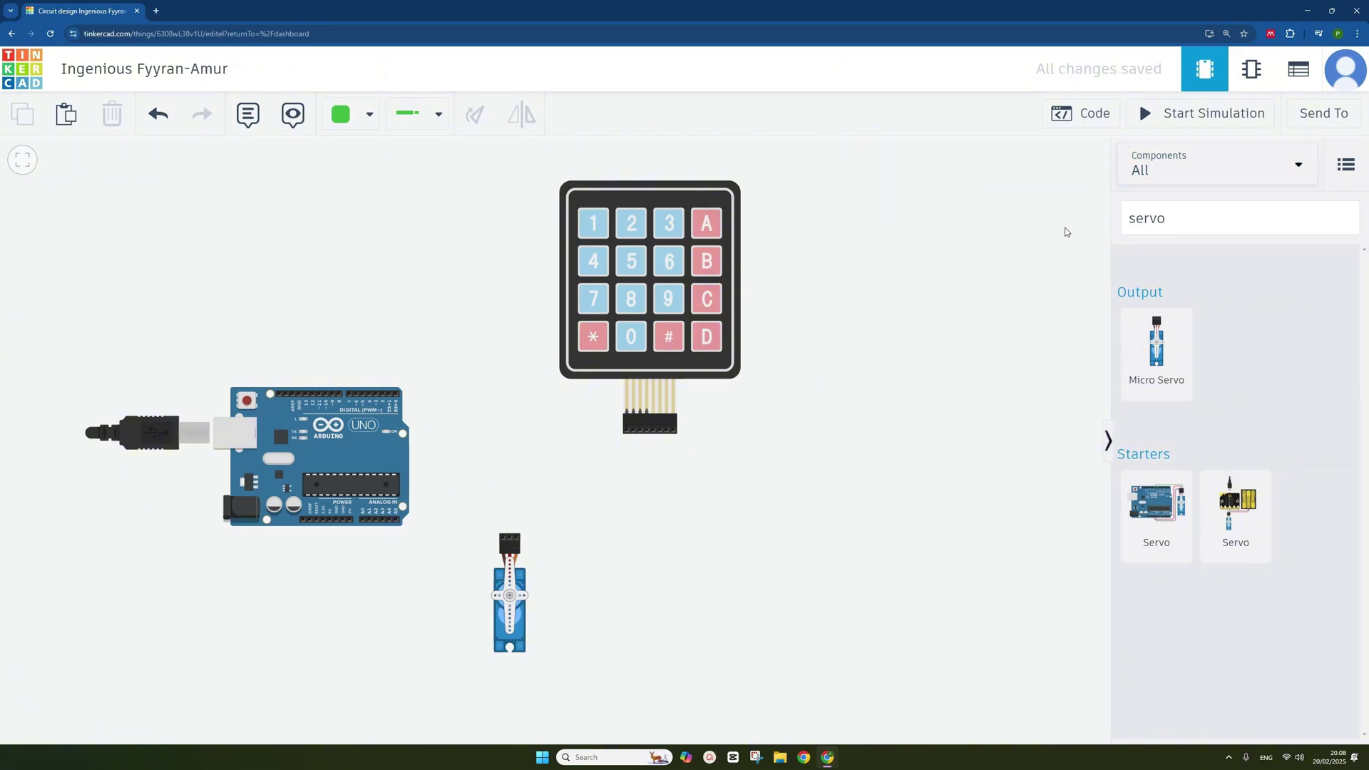
Search the components for "lcd" and place an LCD 16 x 2 (I2C) above the Arduino, beside the keypad.
double_click(1146, 218)
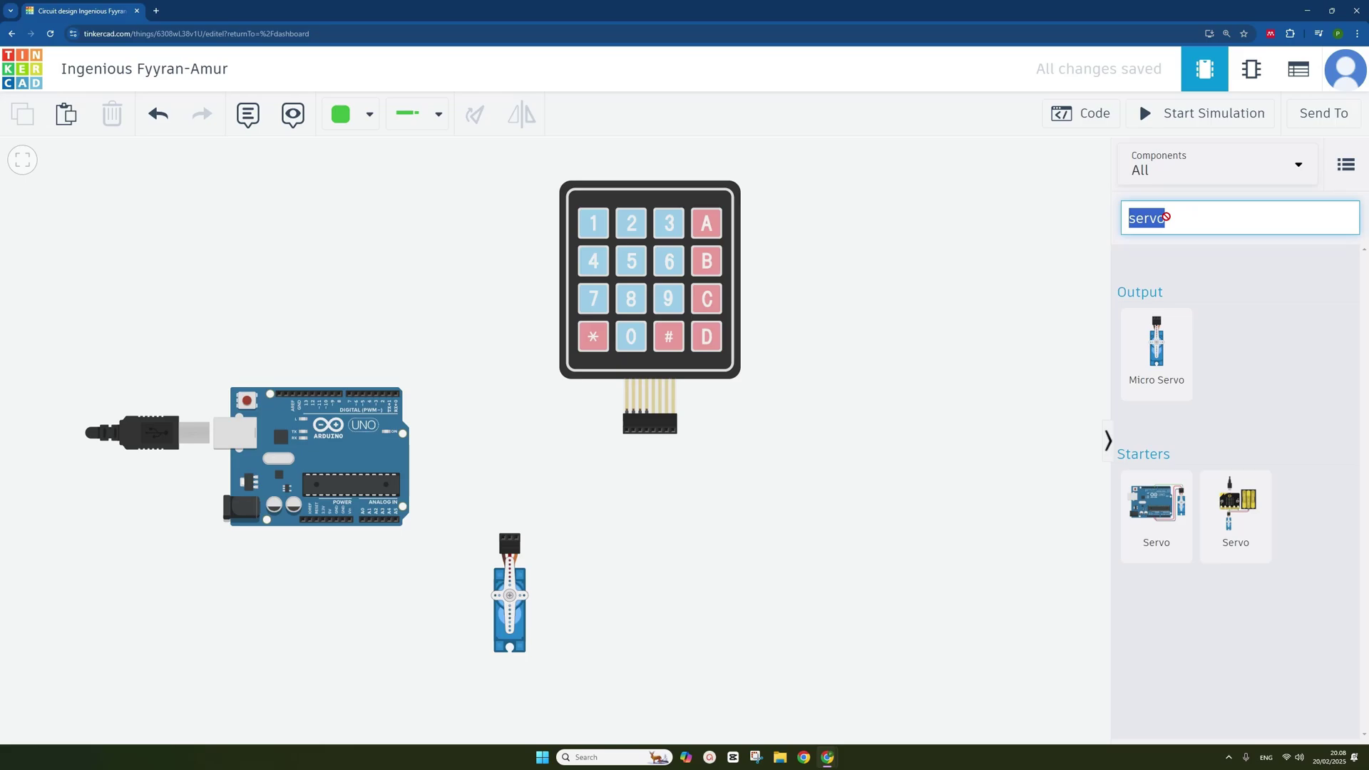
text(lcd)
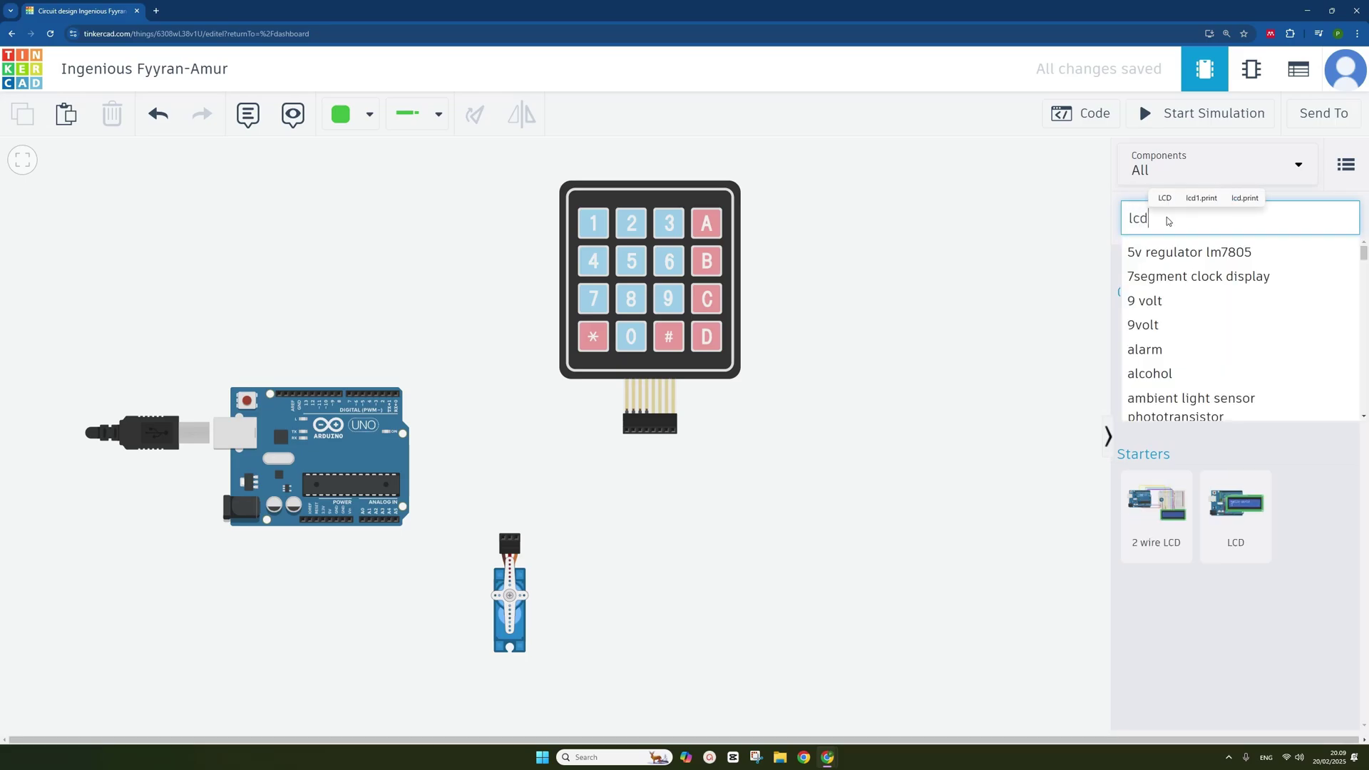
drag(1236, 342, 422, 236)
click(745, 290)
scroll(773, 290, down, 2)
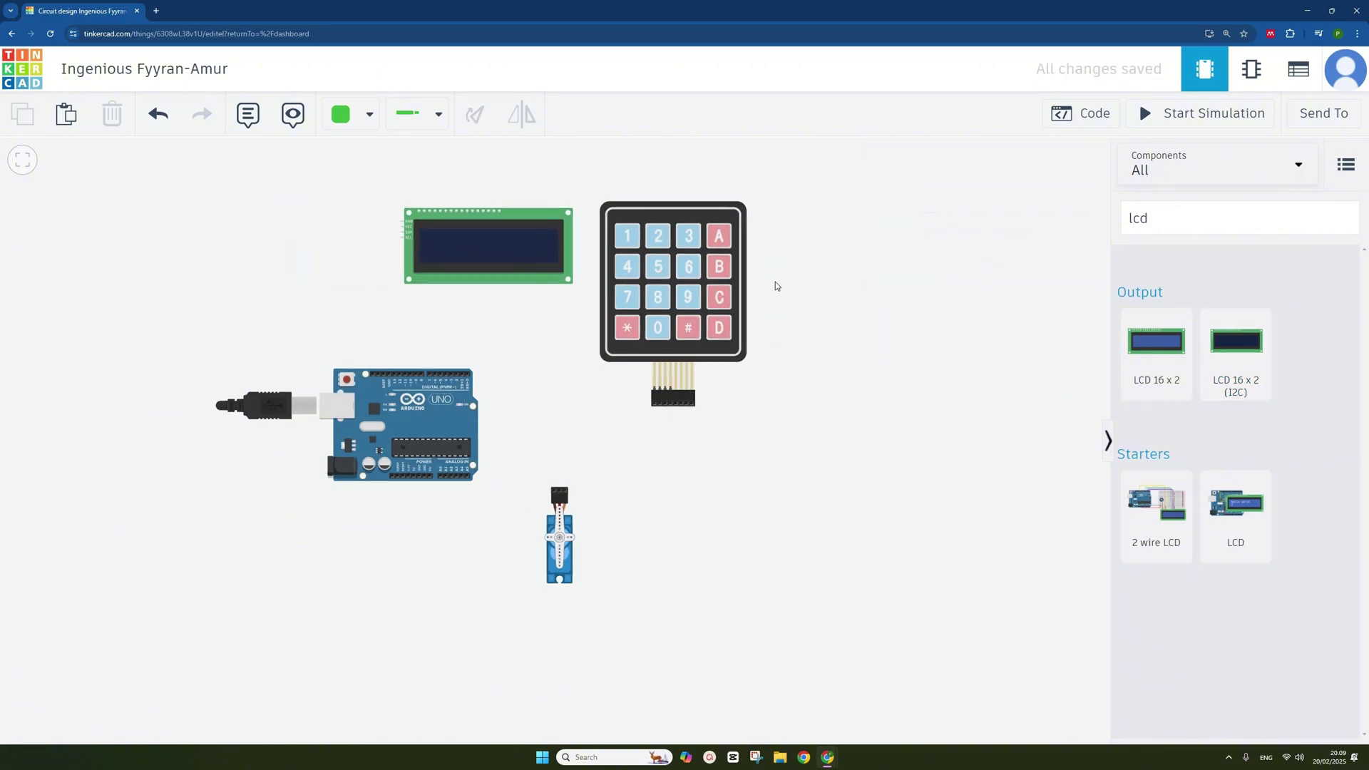
Arrange the Arduino just below the LCD and the micro servo below, between the Arduino and the keypad.
drag(800, 293, 841, 282)
drag(401, 400, 326, 375)
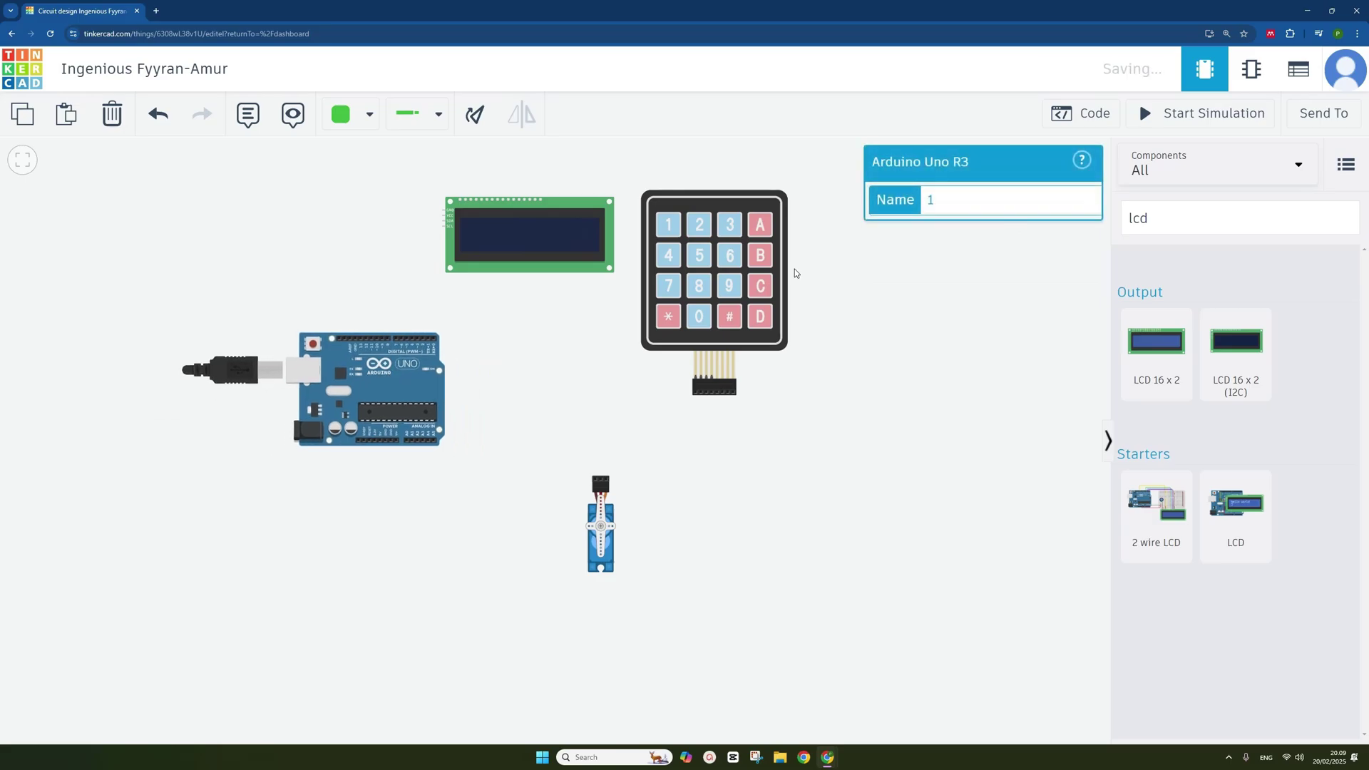
drag(795, 275, 735, 295)
drag(554, 256, 564, 258)
drag(594, 541, 571, 570)
drag(402, 414, 479, 418)
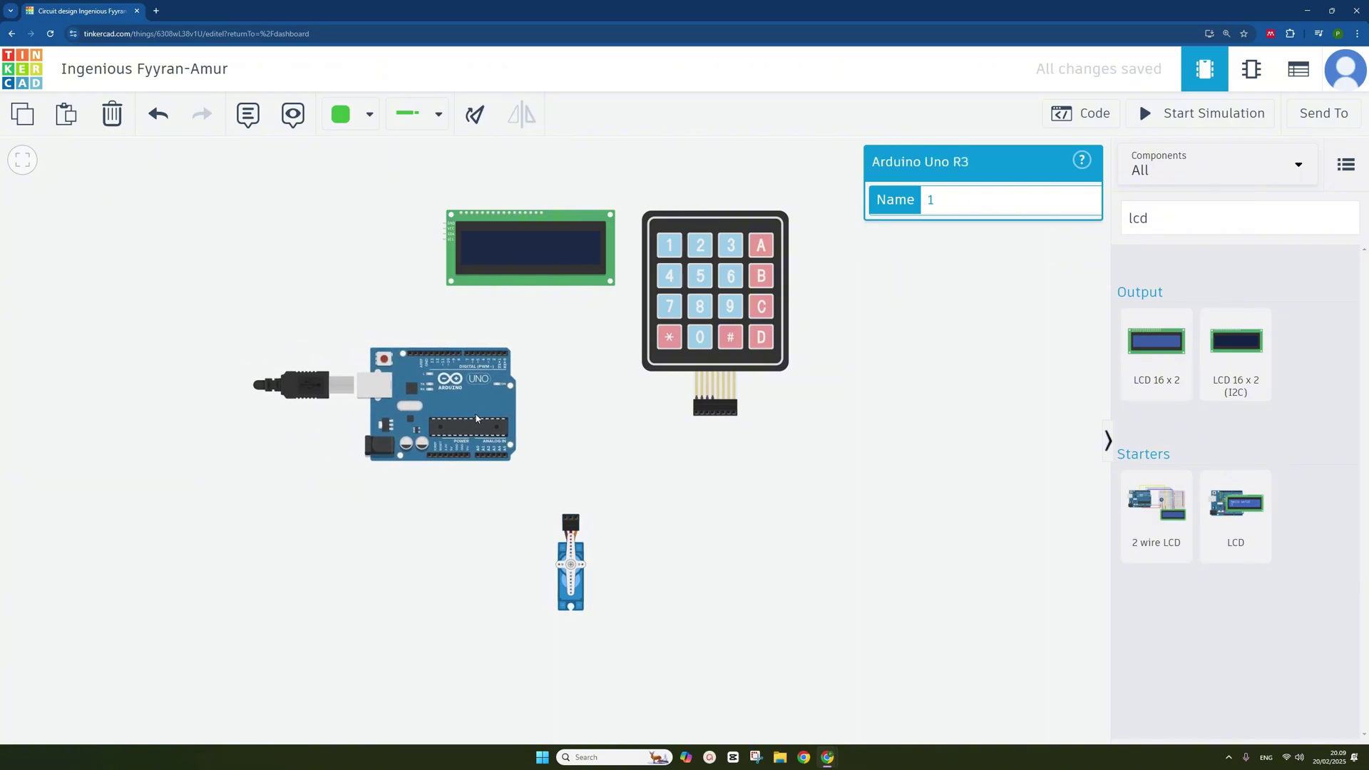
drag(562, 573, 607, 556)
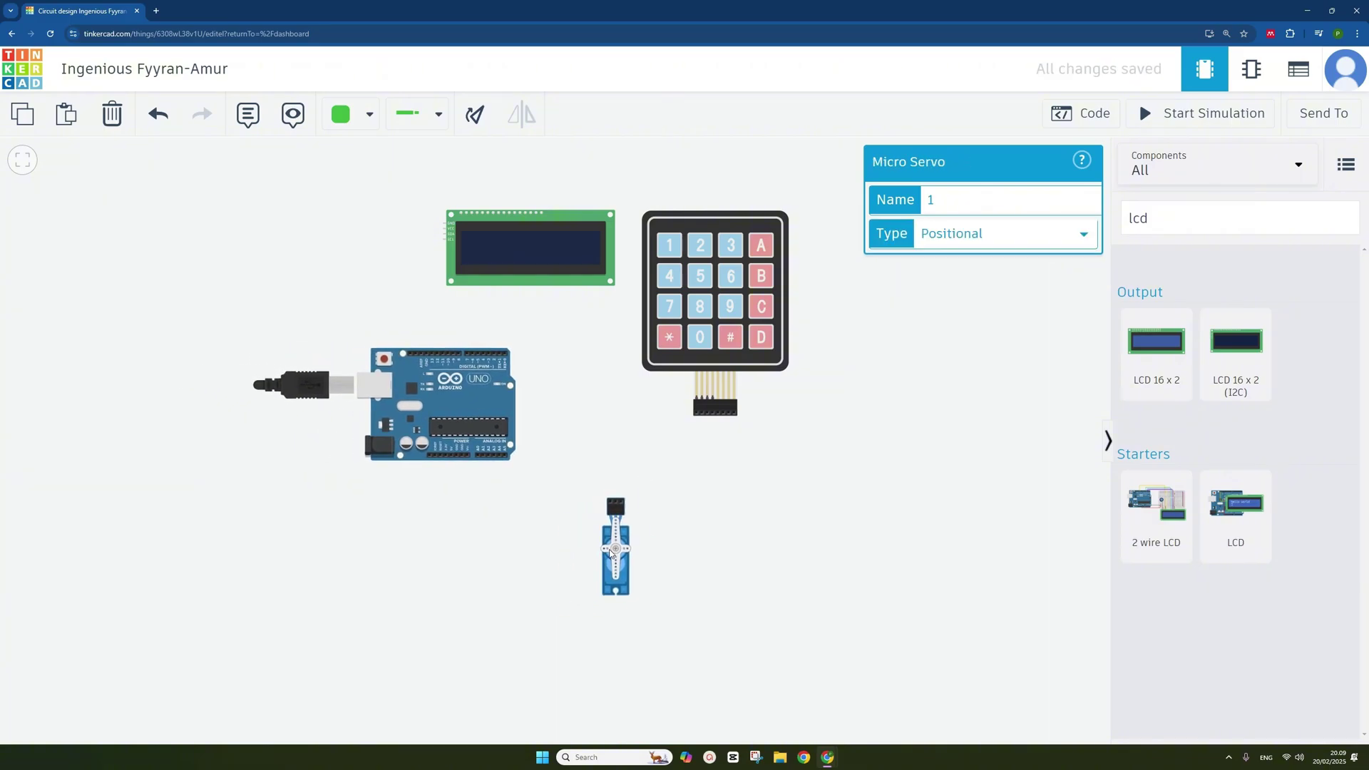
click(685, 538)
Nudge the LCD and the keypad closer together so they sit side by side.
drag(529, 247, 538, 248)
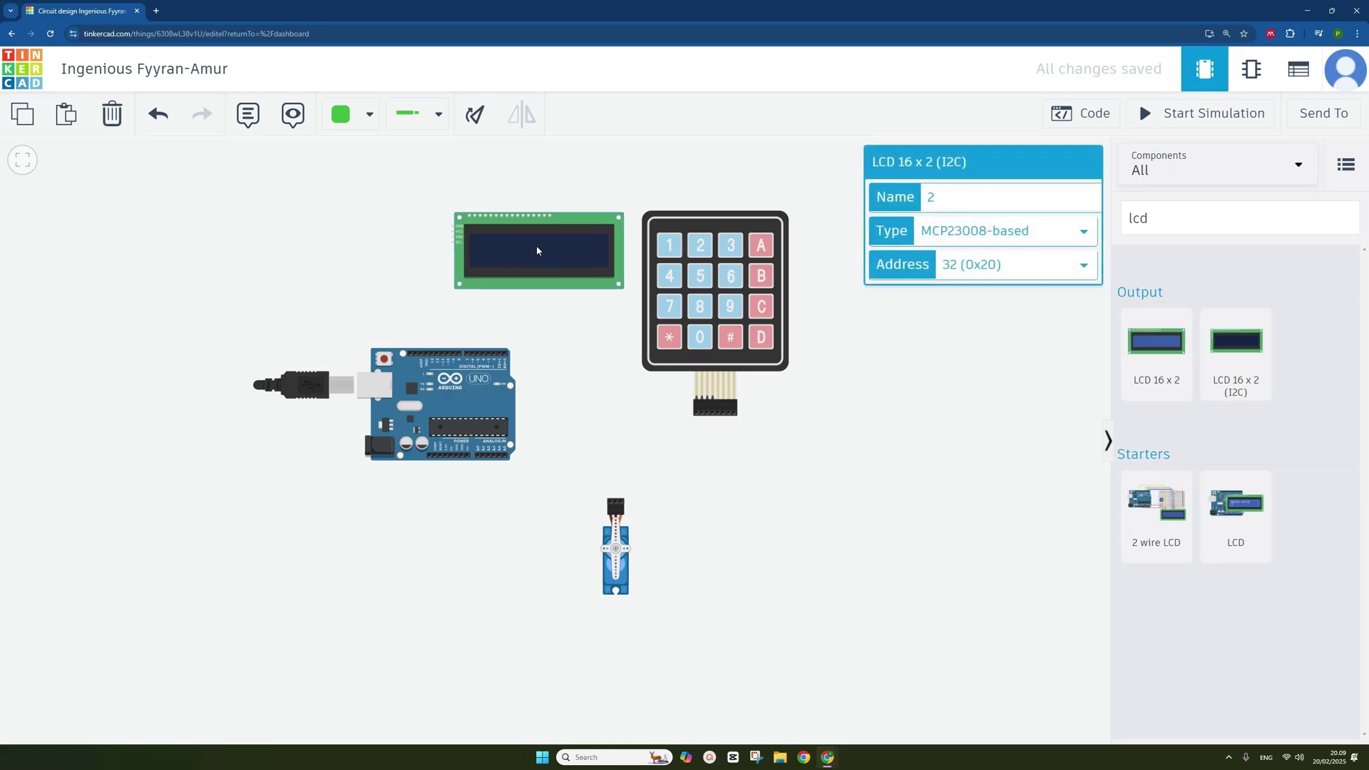
drag(717, 273, 713, 268)
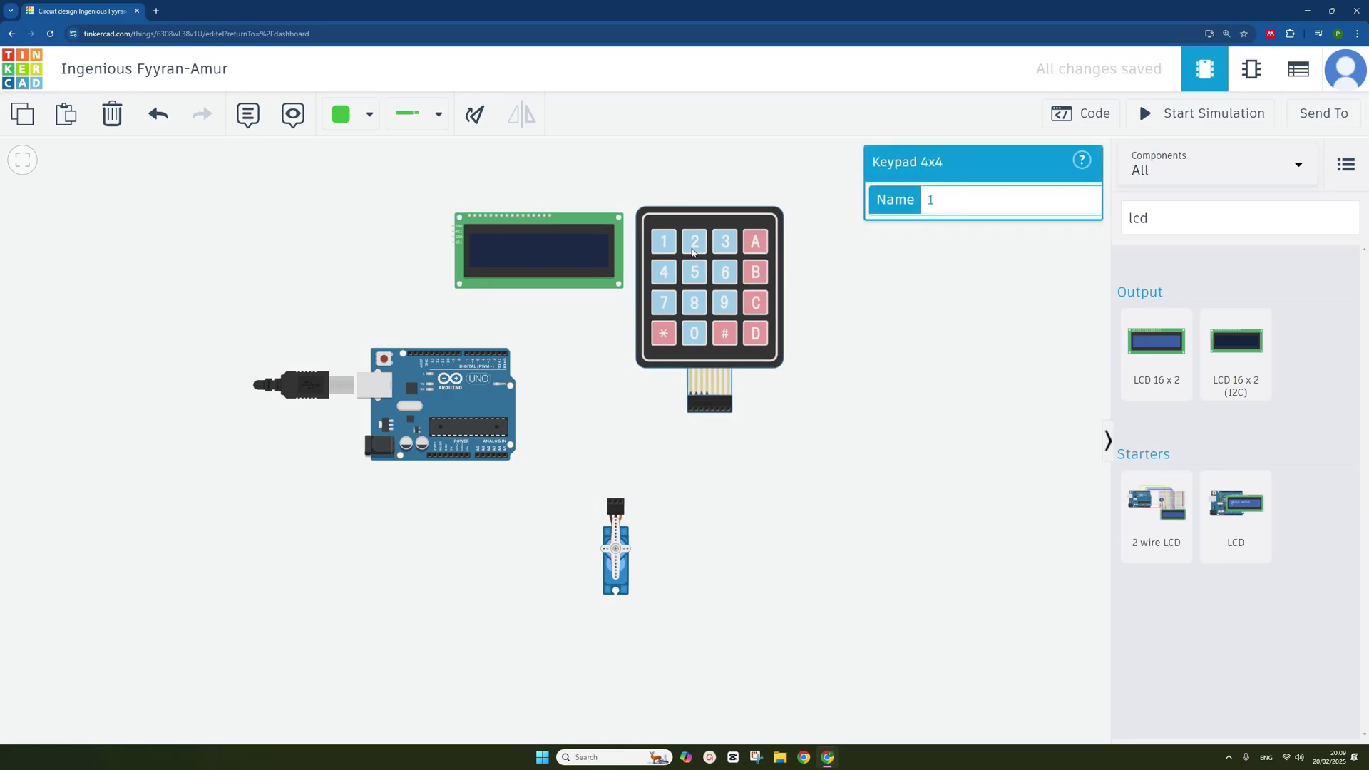
click(832, 264)
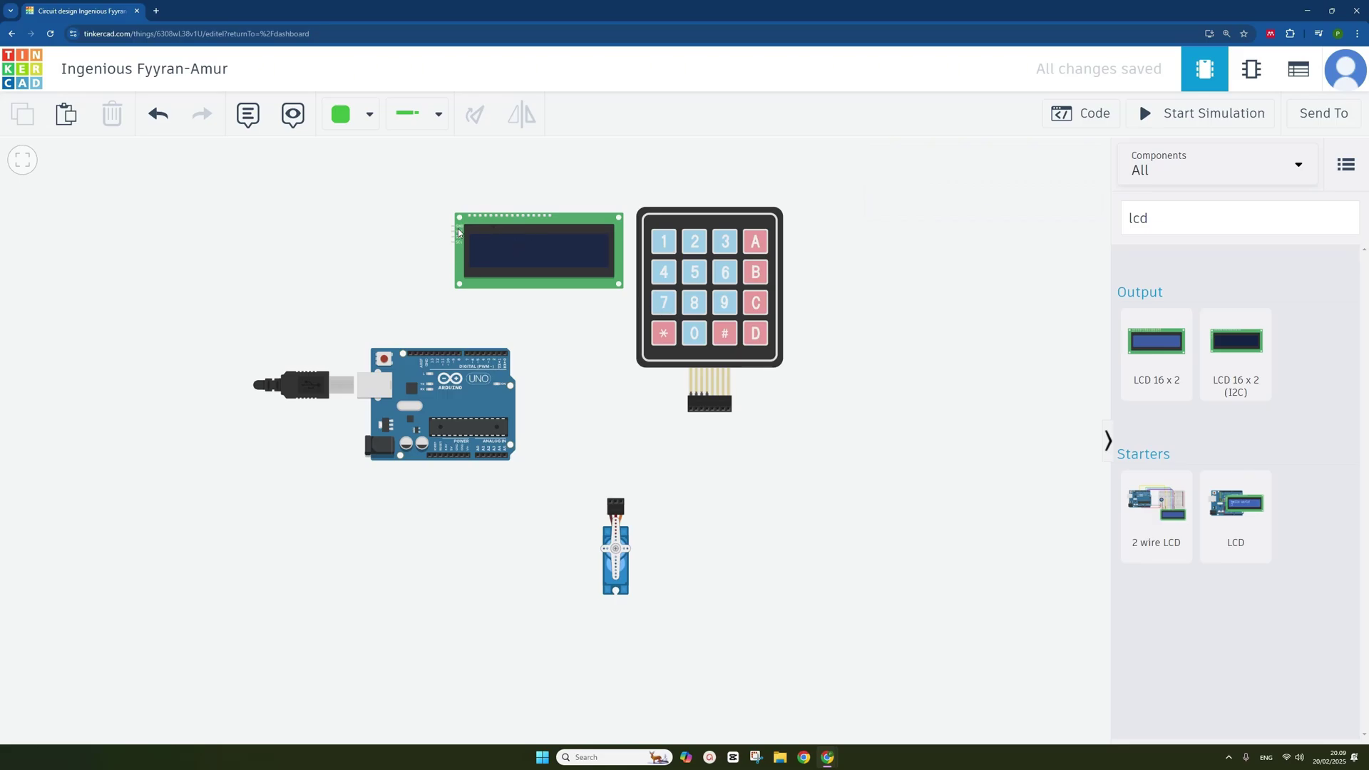
Wire the LCD's GND pin to the Arduino's GND pin on the digital side, with a straight right-angle bend.
drag(452, 227, 434, 232)
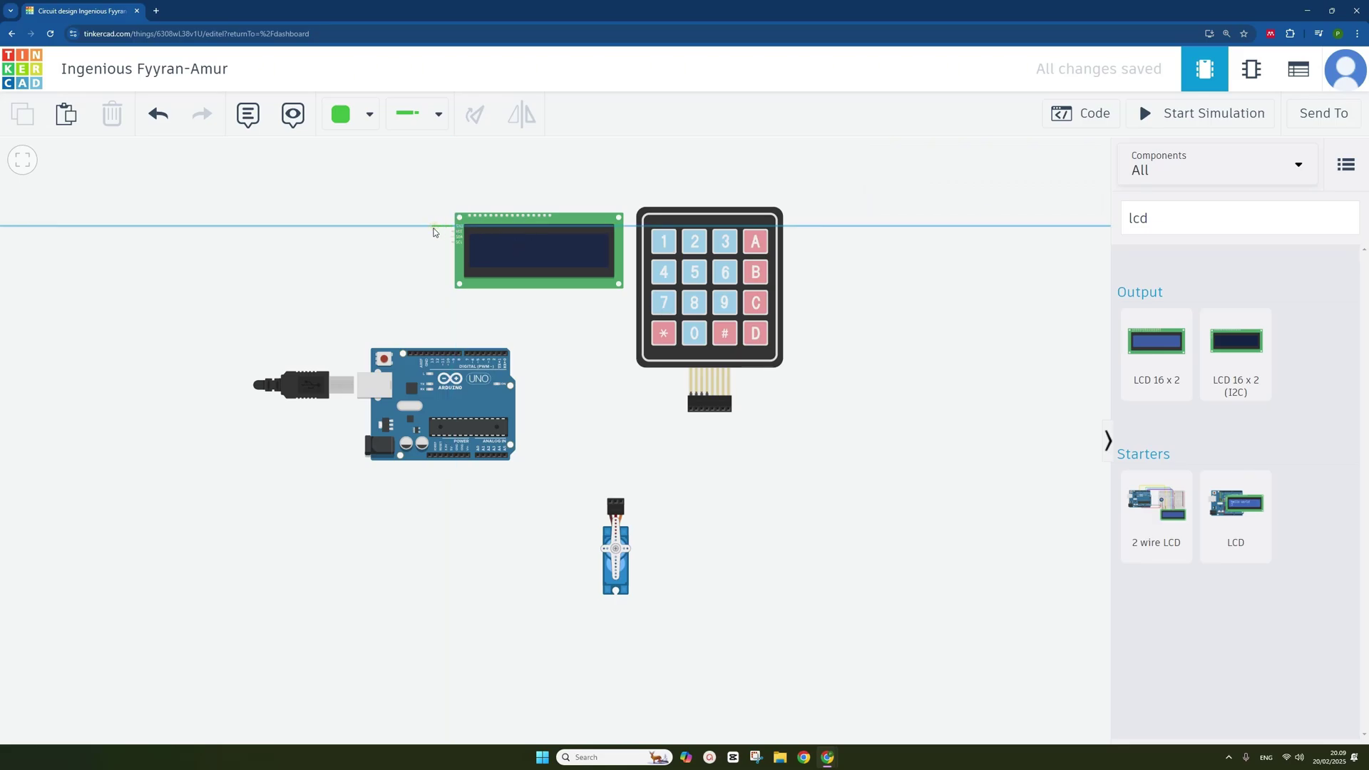
click(434, 228)
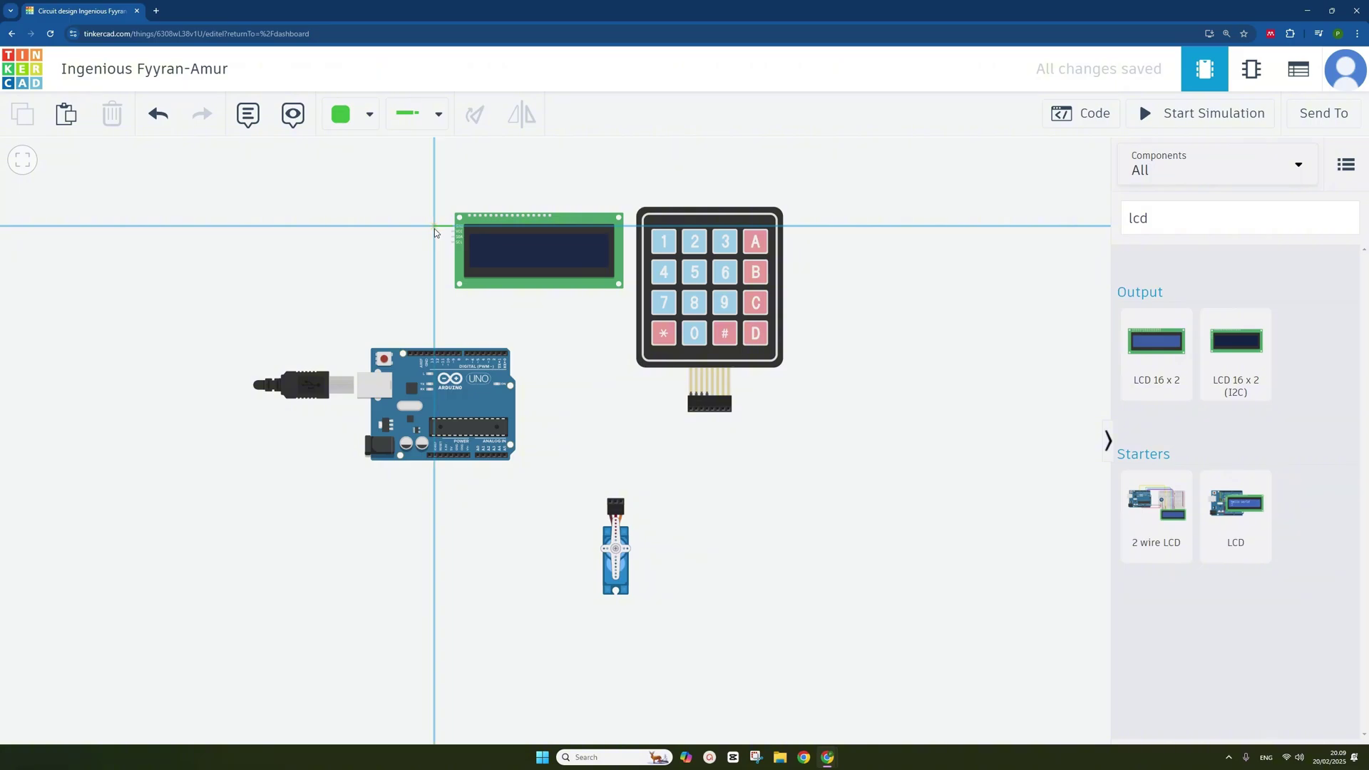
click(427, 353)
drag(435, 227, 426, 226)
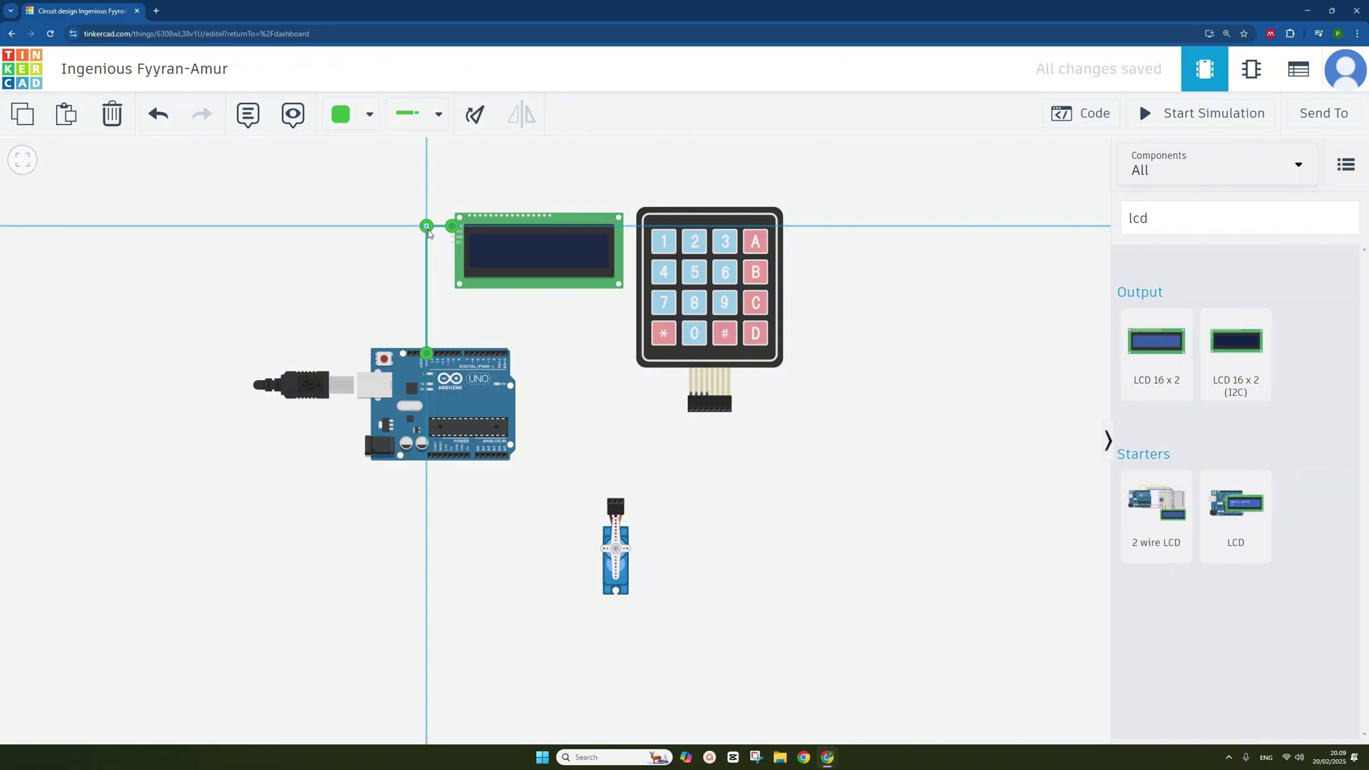
Color the wire from the LCD's GND pin to the Arduino black.
click(368, 116)
click(369, 180)
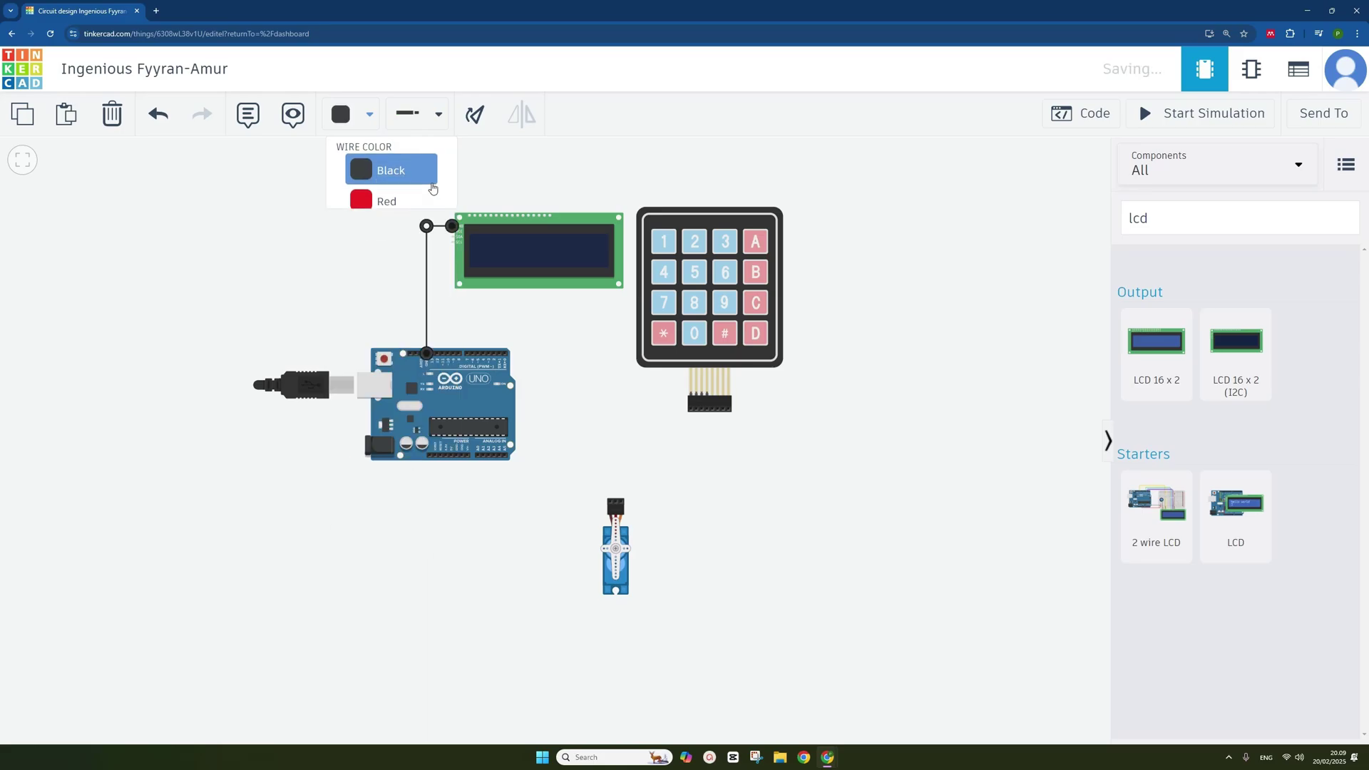
Wire the LCD's VCC pin to the Arduino's 5V pin with right-angle bends around the board's USB side, and color the wire red.
click(452, 230)
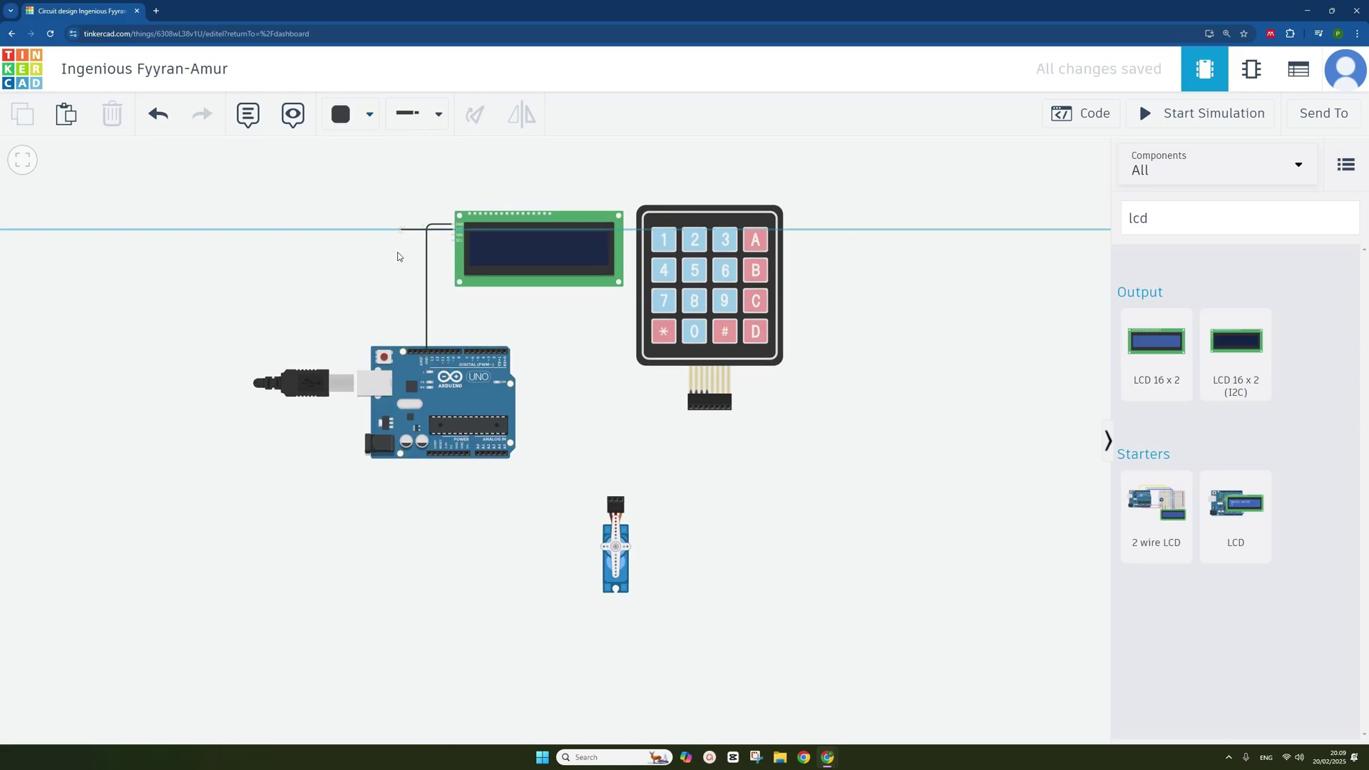
click(398, 480)
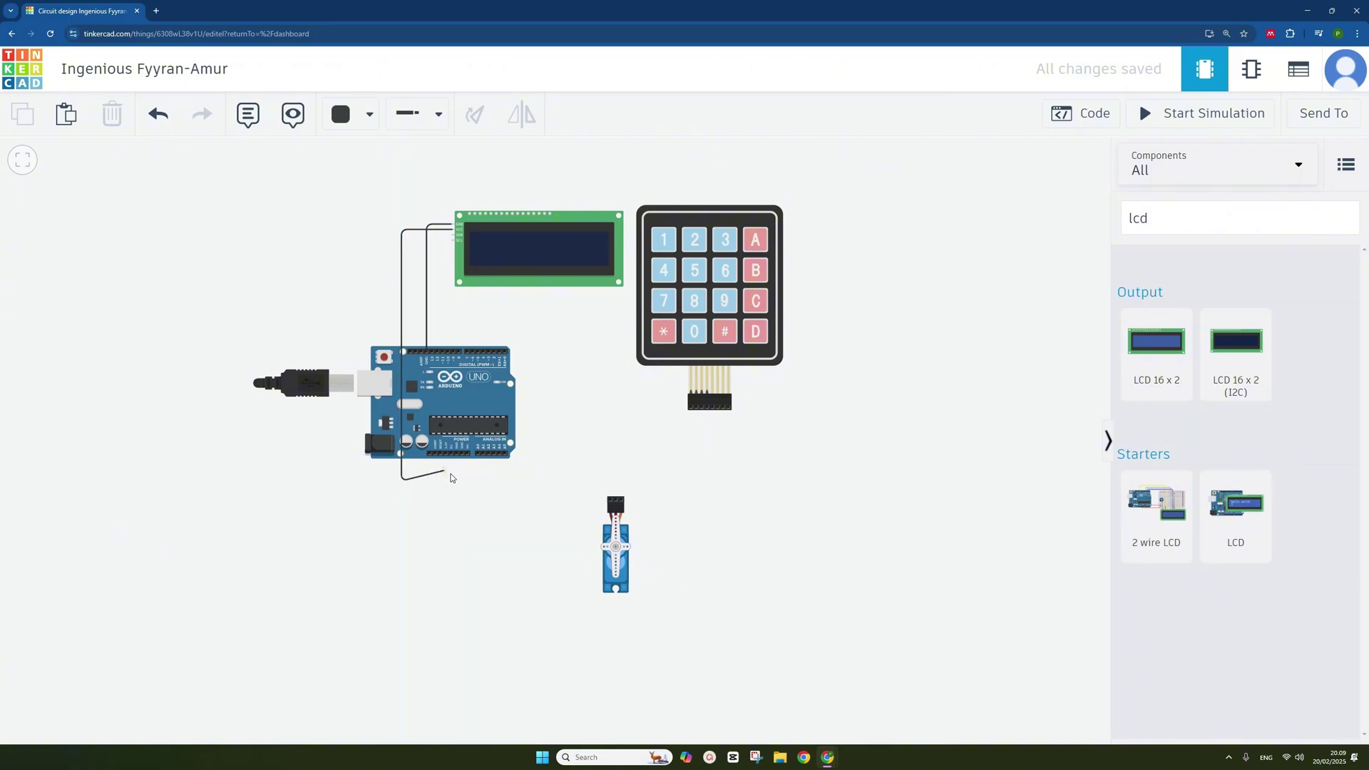
click(452, 481)
click(452, 454)
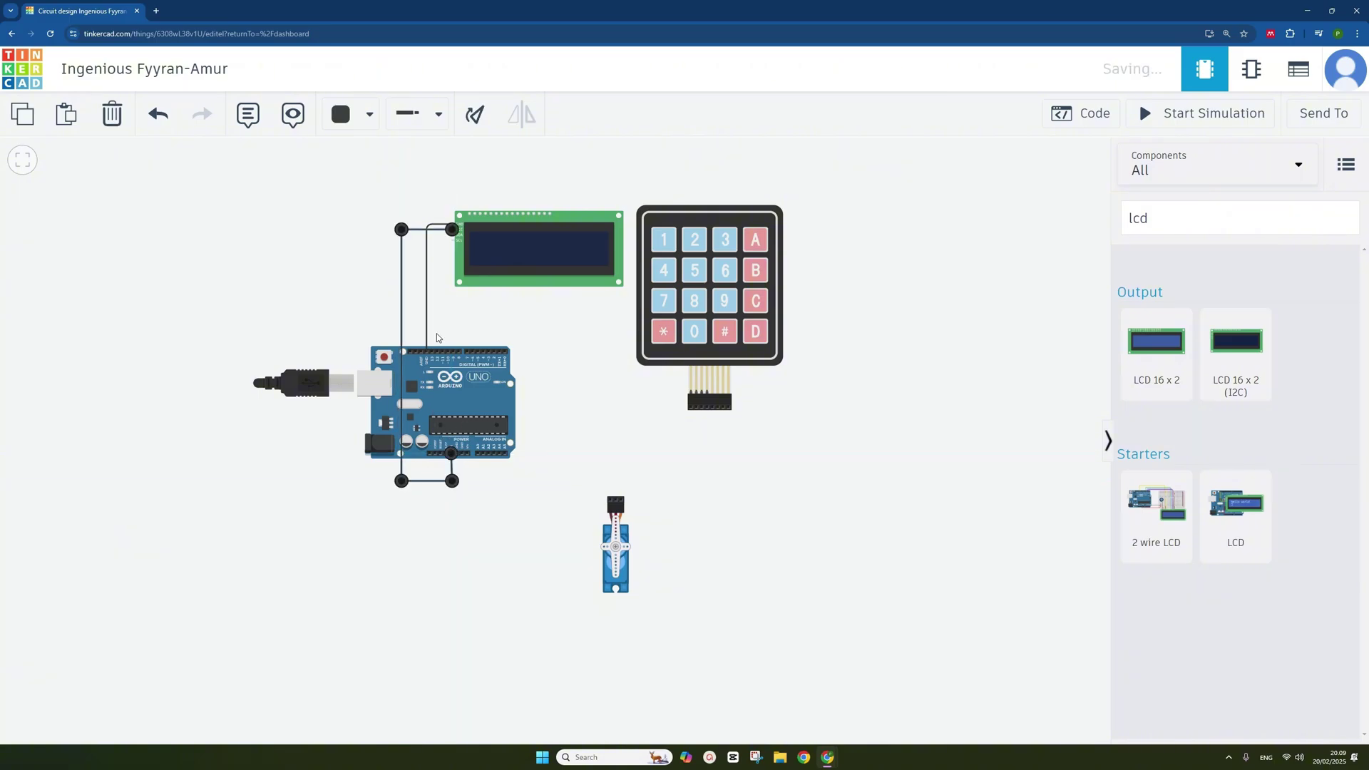
click(369, 115)
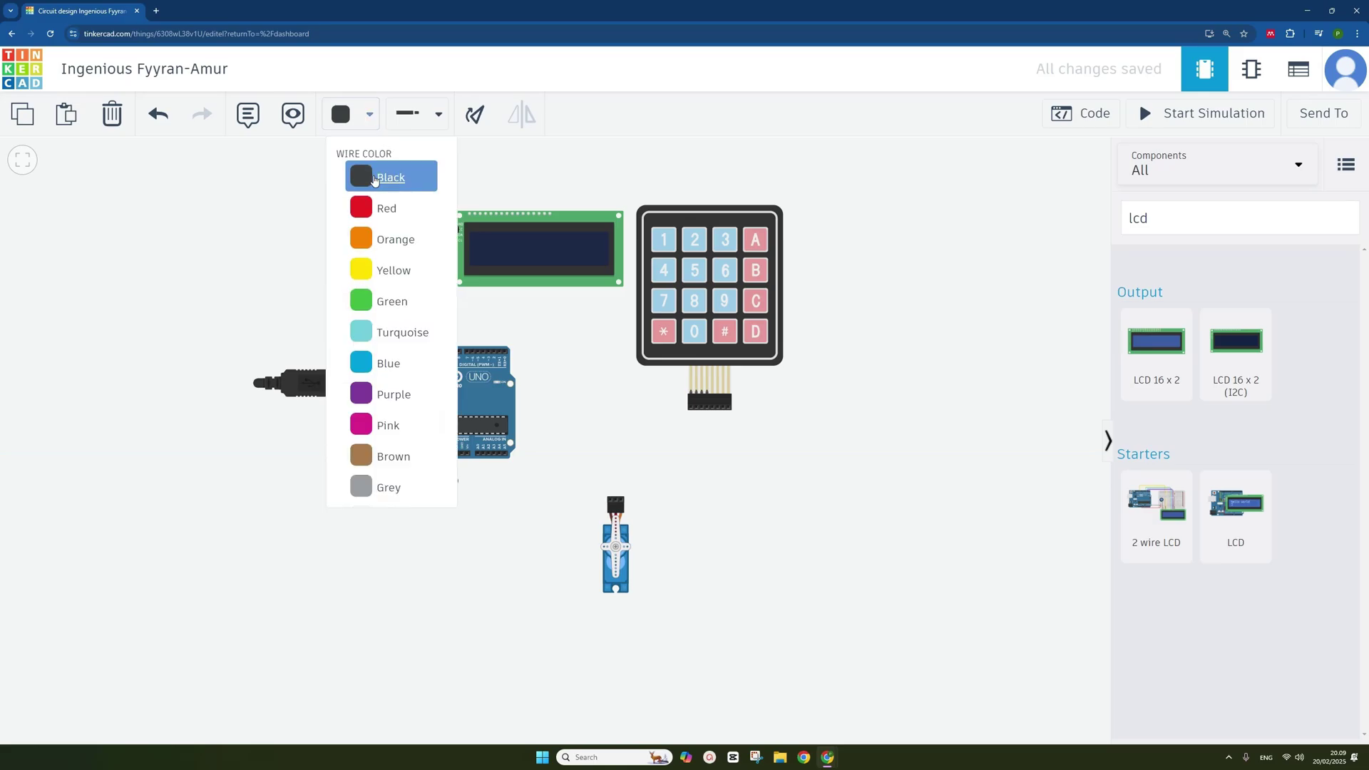
click(378, 207)
click(473, 179)
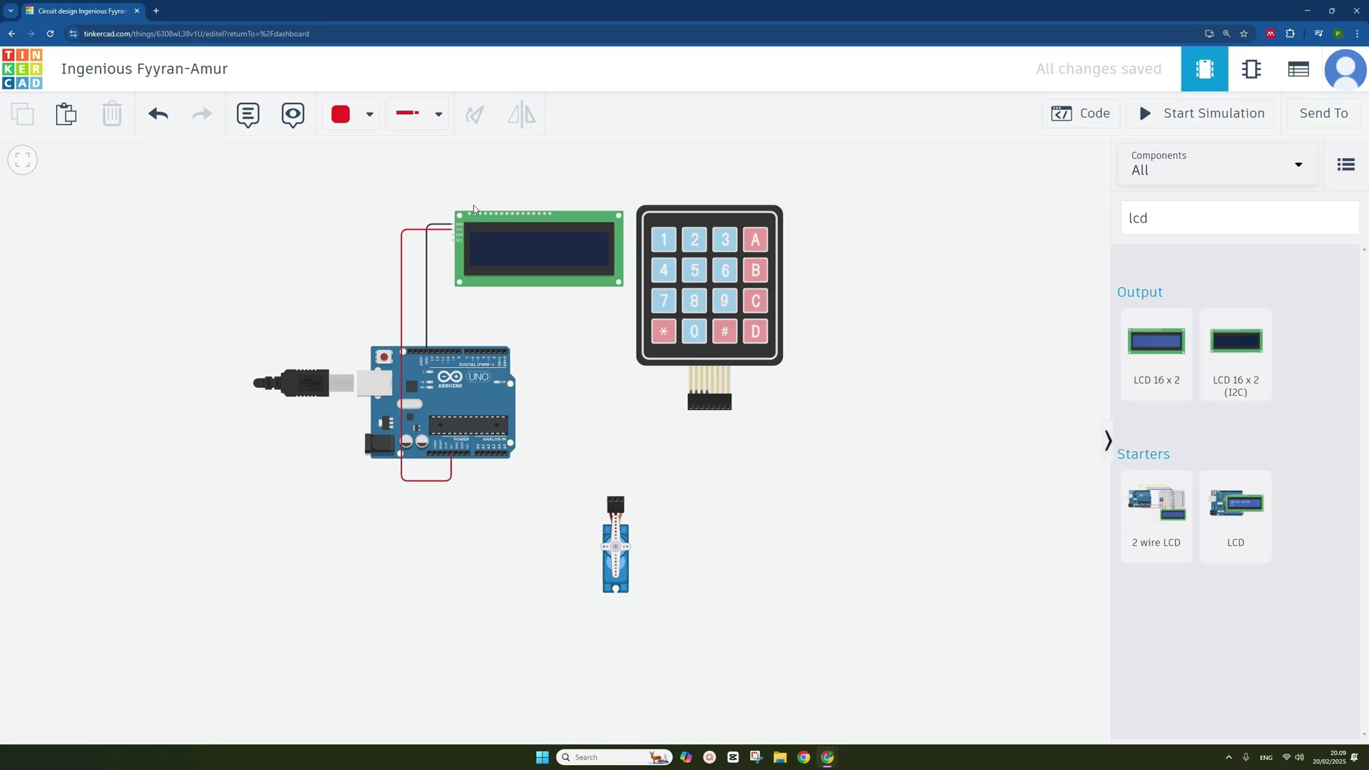
Wire the LCD's SDA pin to the Arduino's SDA pin with one right-angle bend and color the wire orange.
click(459, 235)
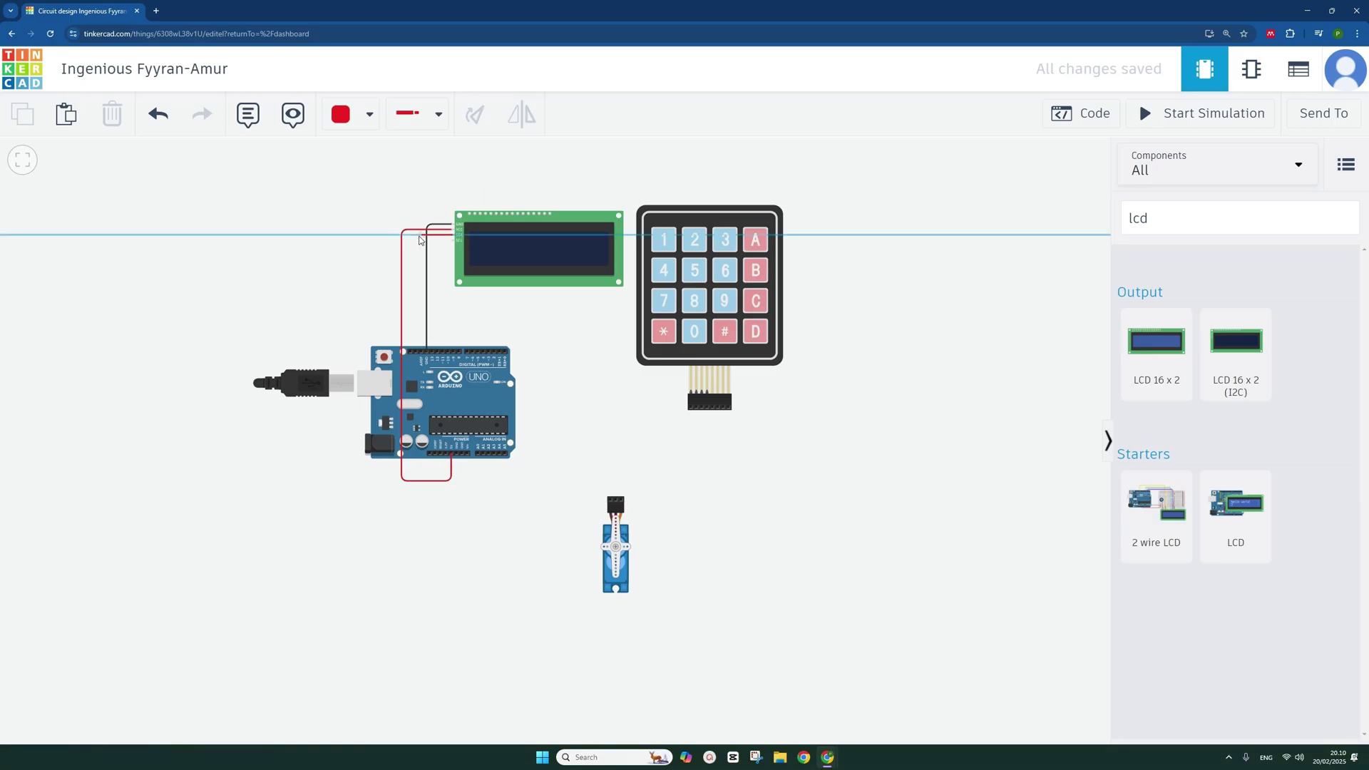
click(416, 237)
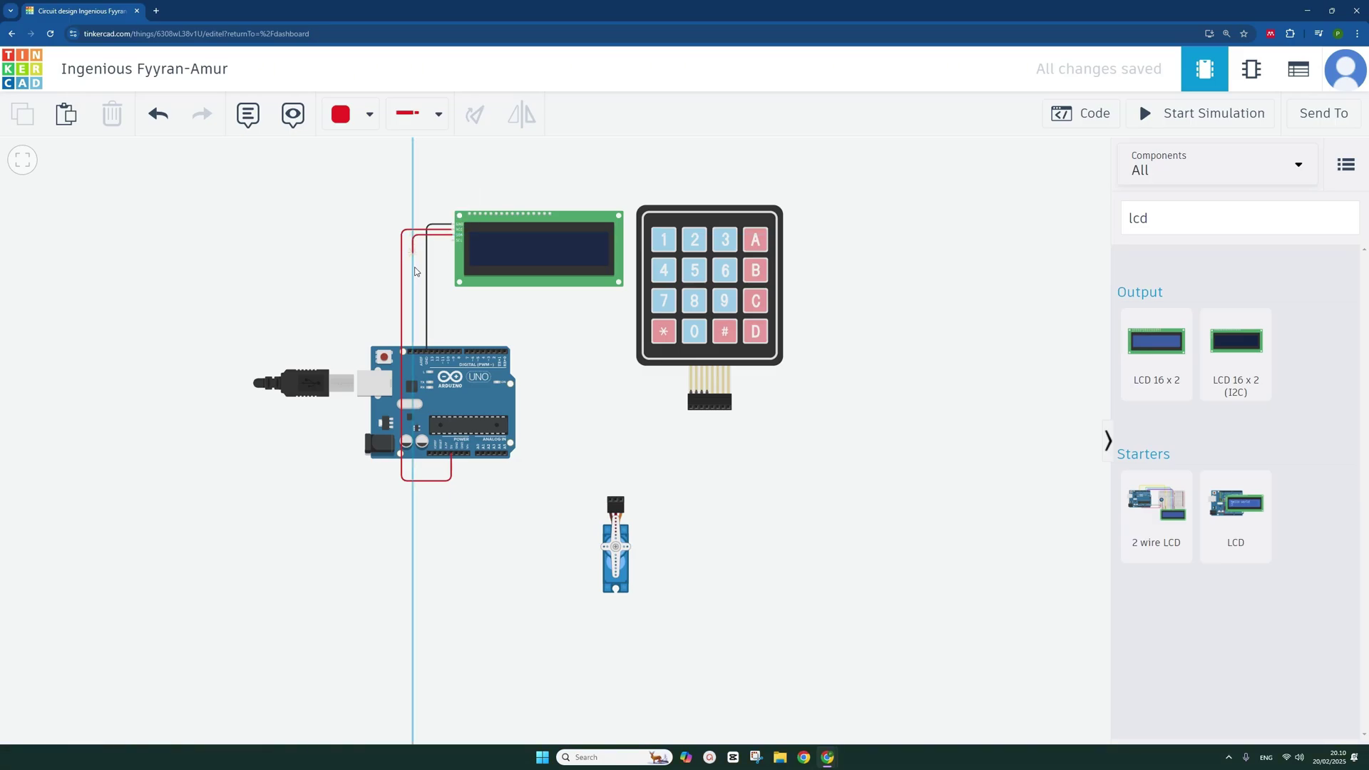
click(418, 355)
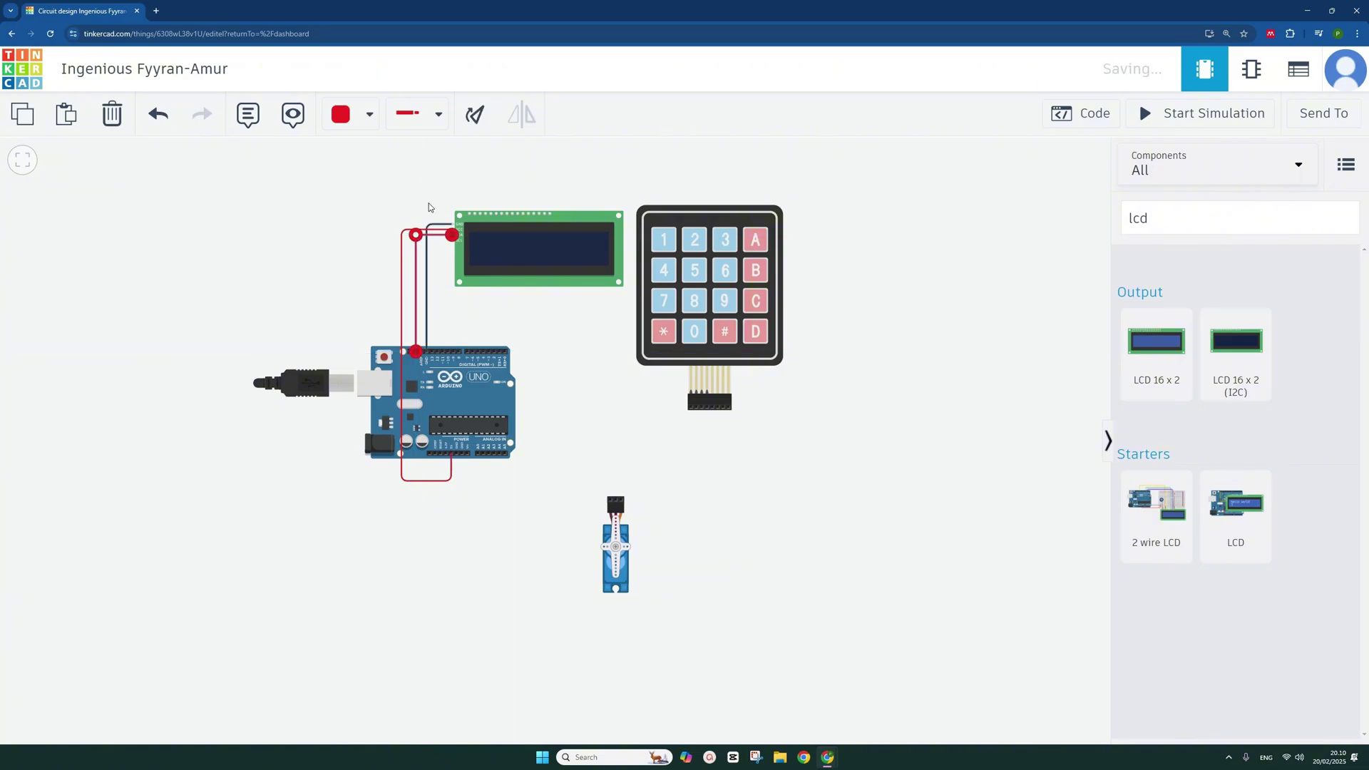
click(369, 115)
click(391, 235)
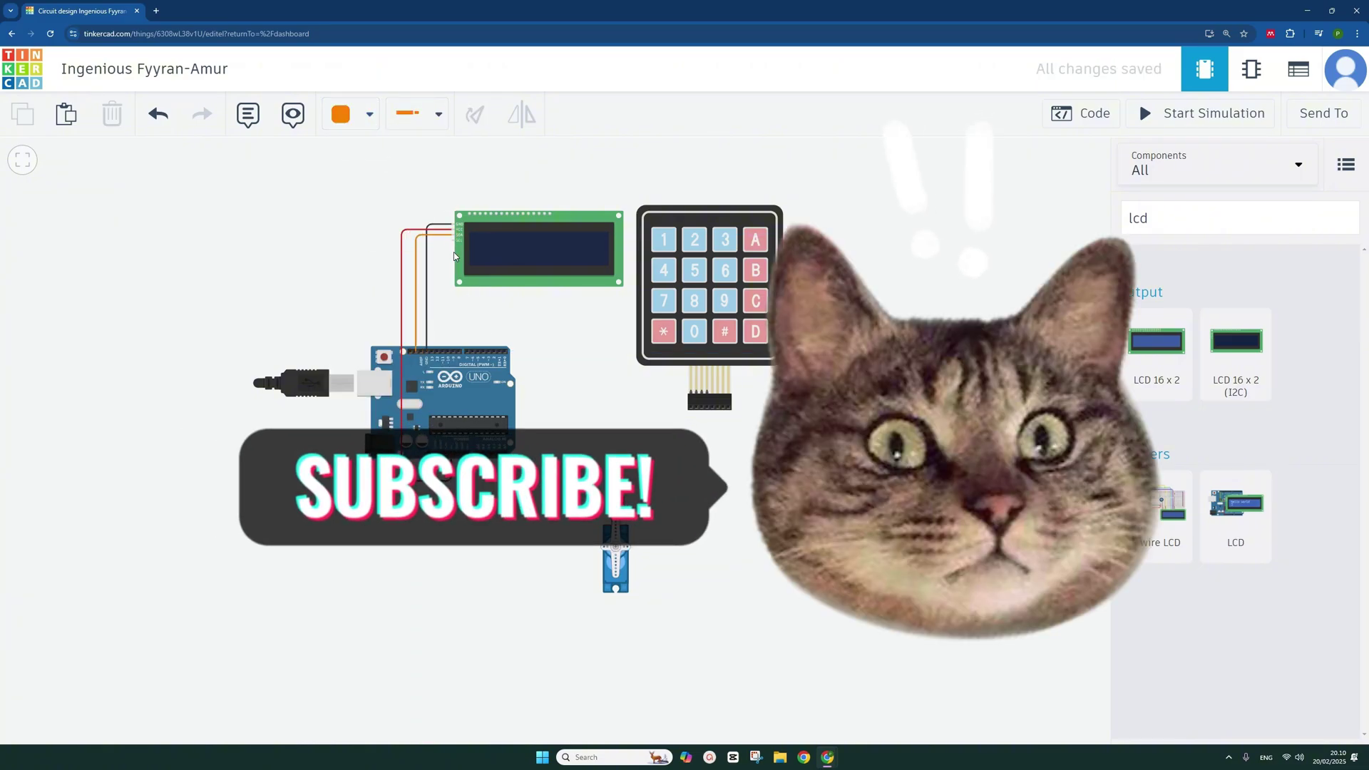
Wire the LCD's SCL pin to the Arduino's SCL pin with one right-angle bend and color the wire yellow.
click(451, 241)
click(408, 242)
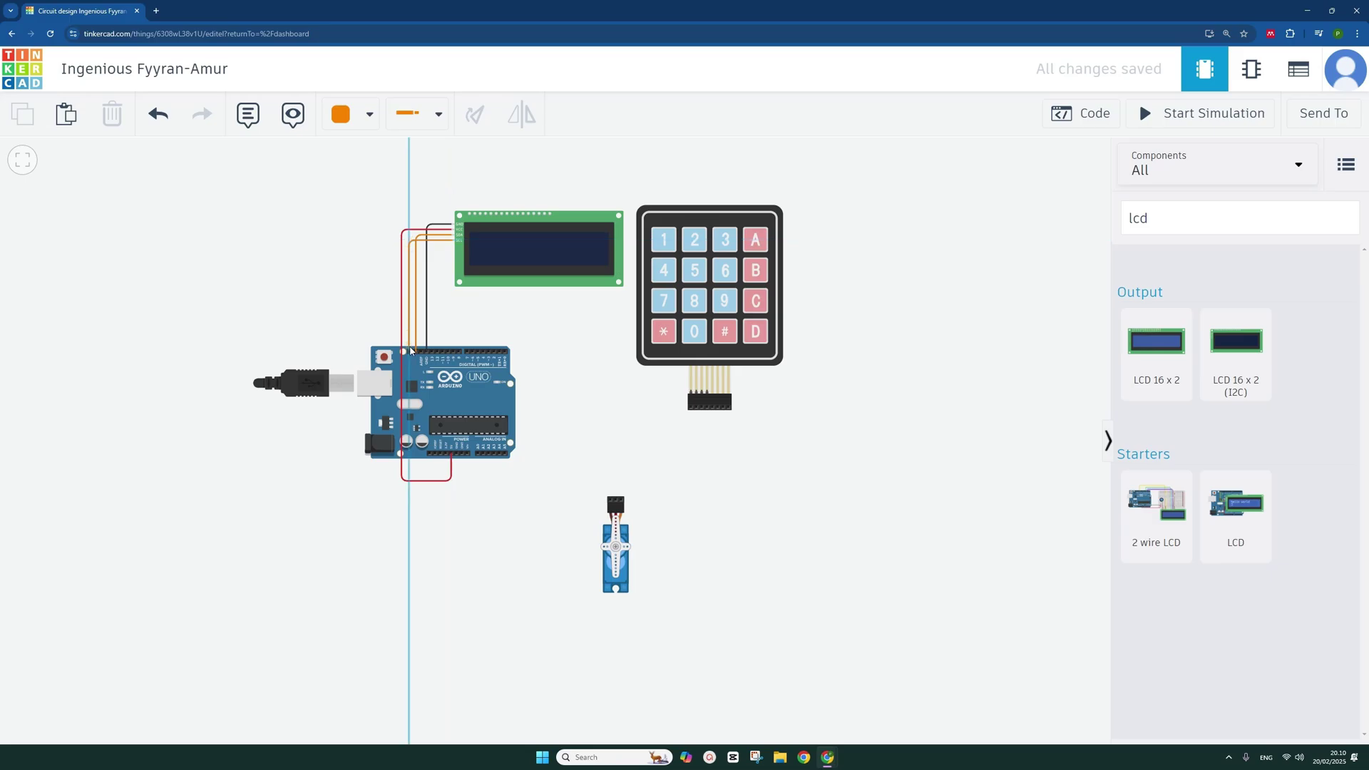
click(410, 351)
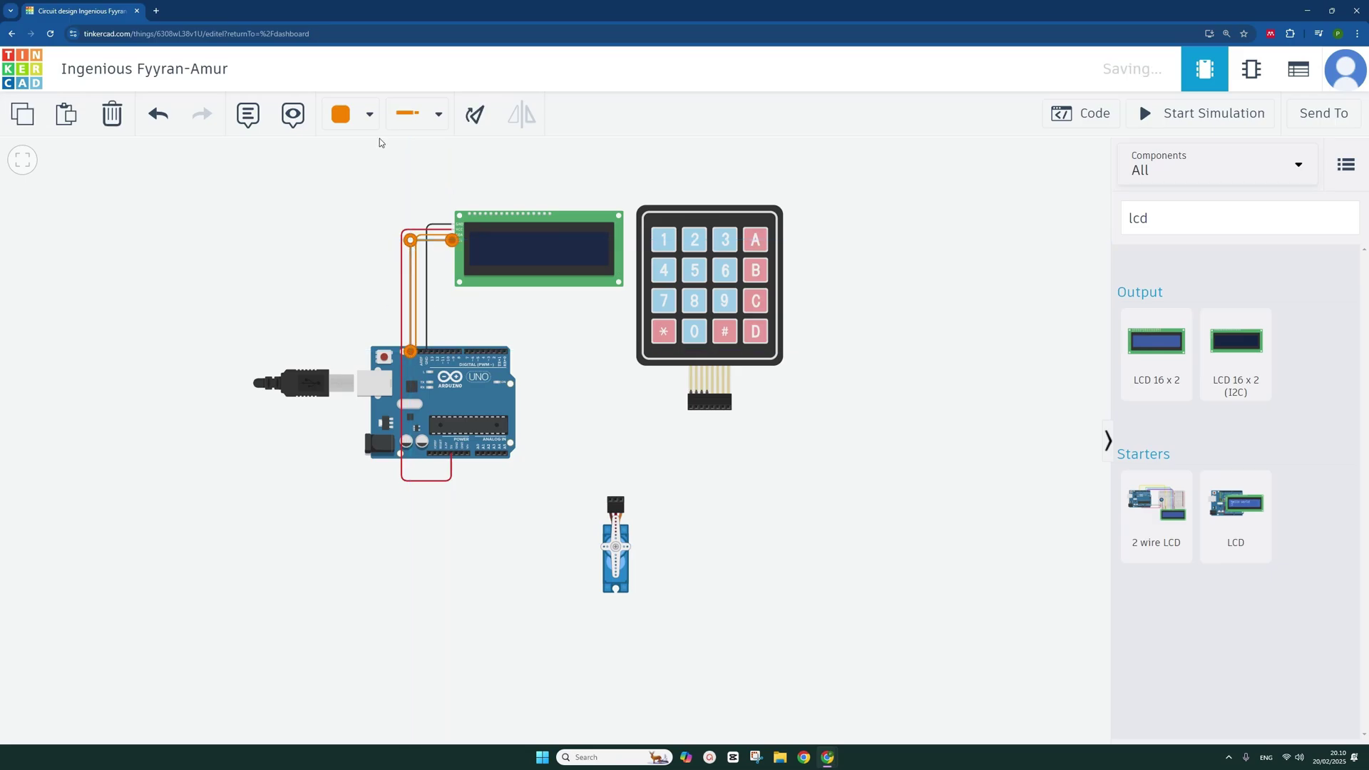
click(369, 114)
click(390, 266)
click(511, 314)
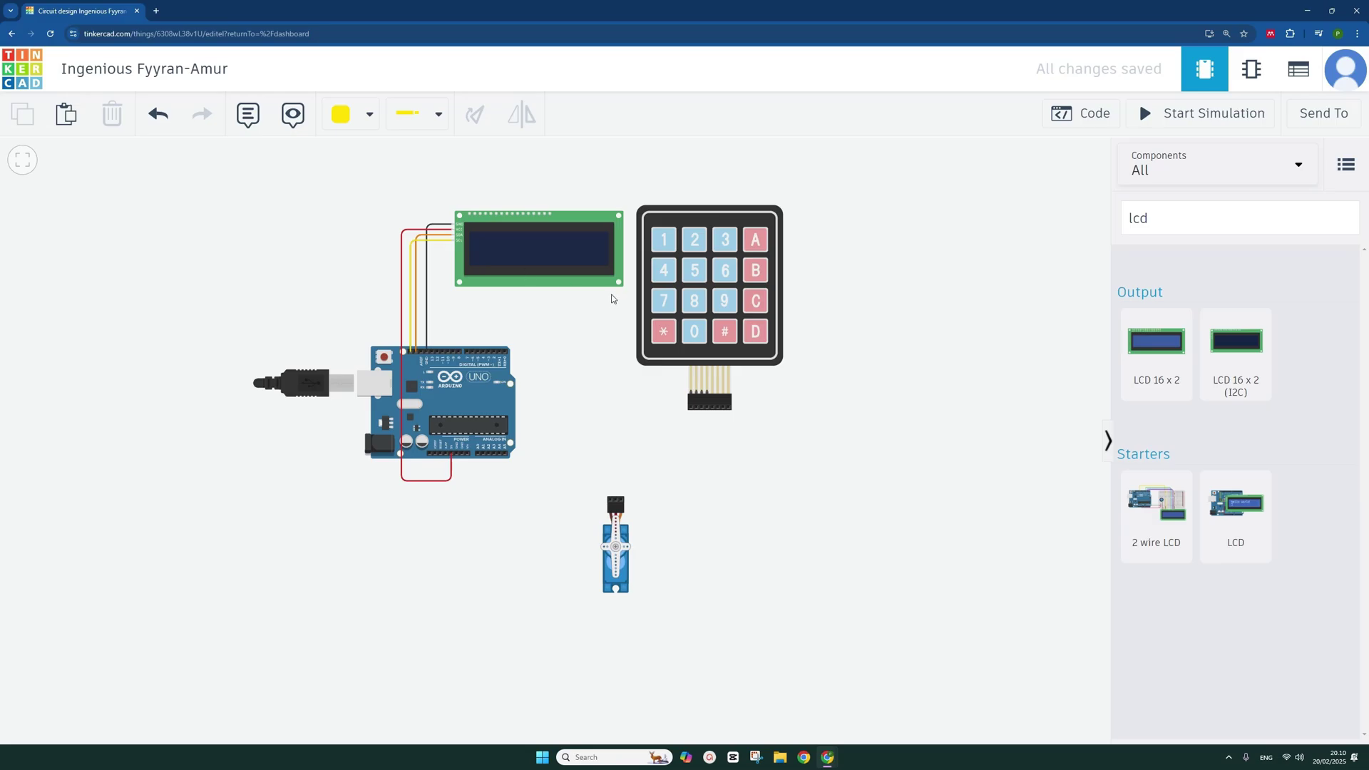
Move the micro servo closer to the Arduino and wire its signal pin to digital pin 9 in yellow, routed between the LCD and the board.
drag(619, 550, 596, 547)
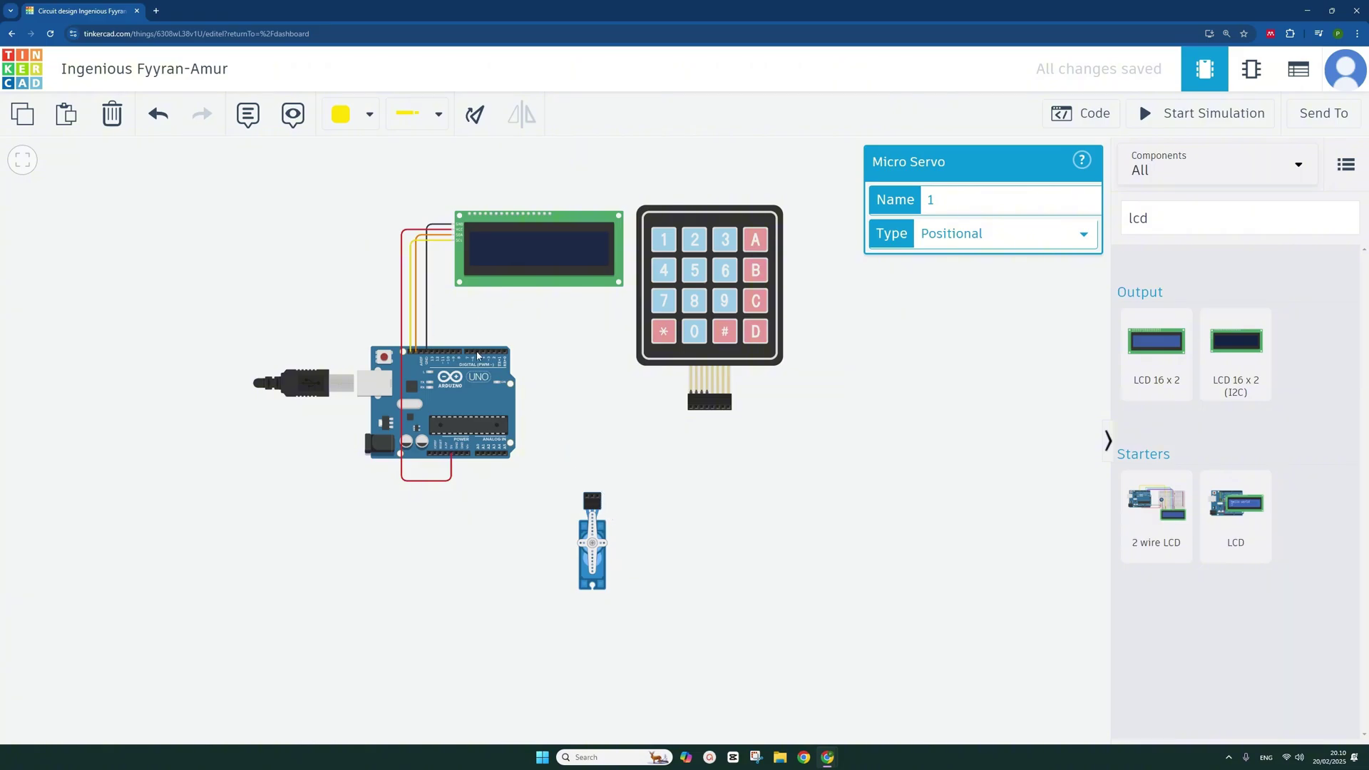
drag(602, 543, 562, 537)
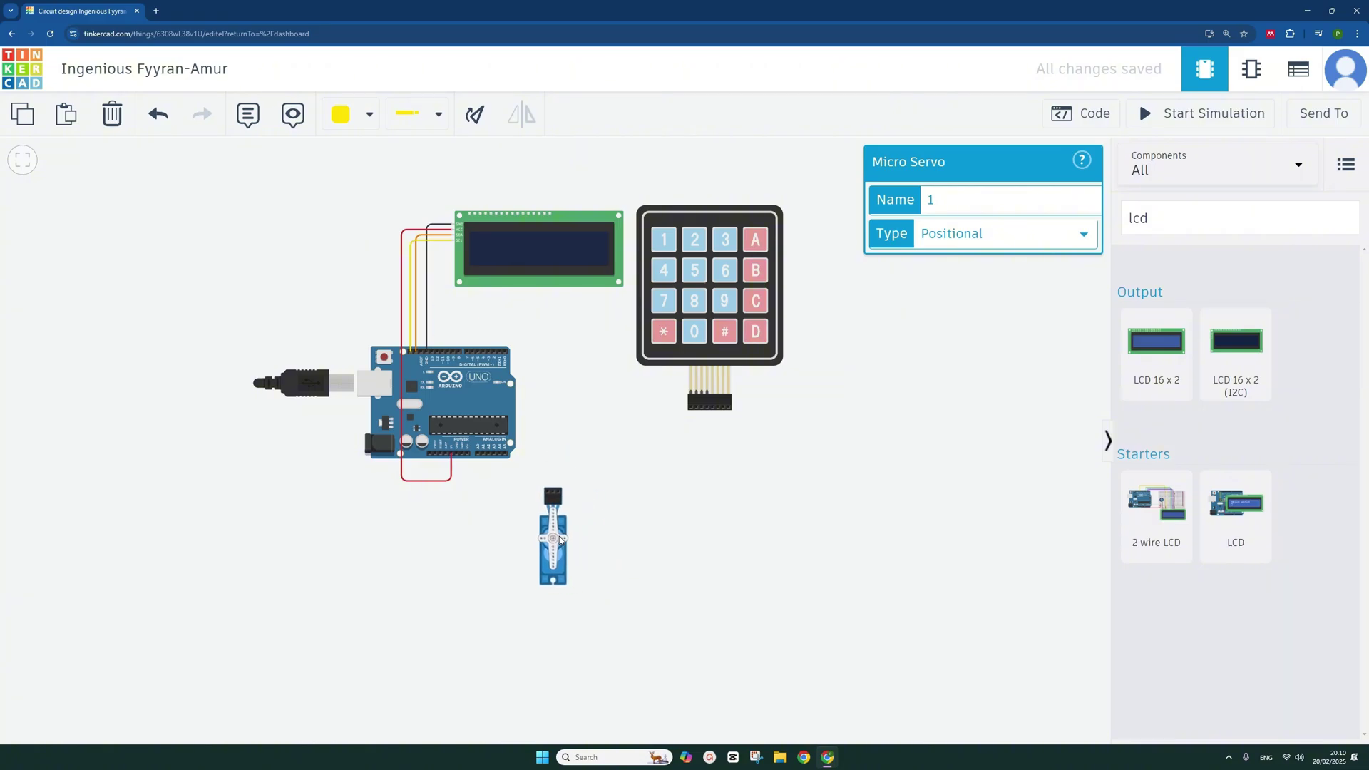
click(559, 493)
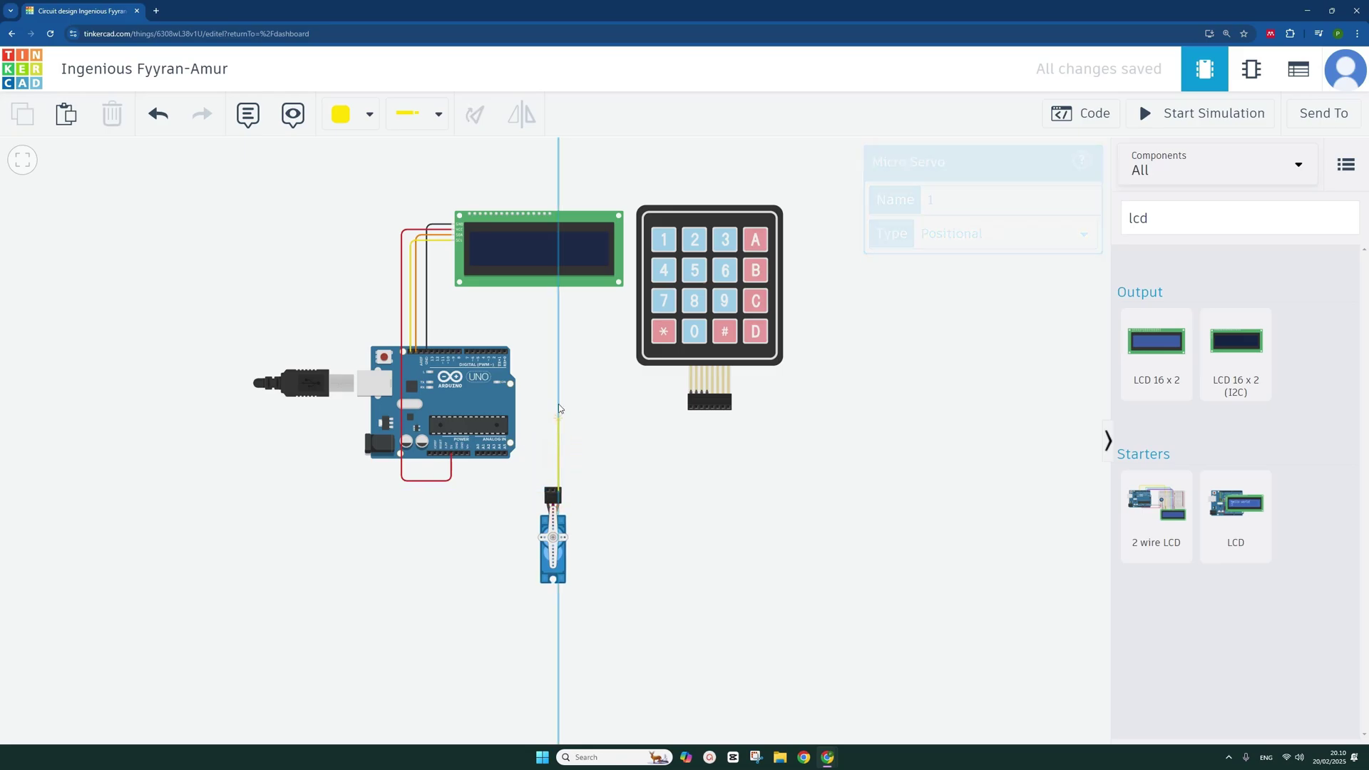
click(558, 293)
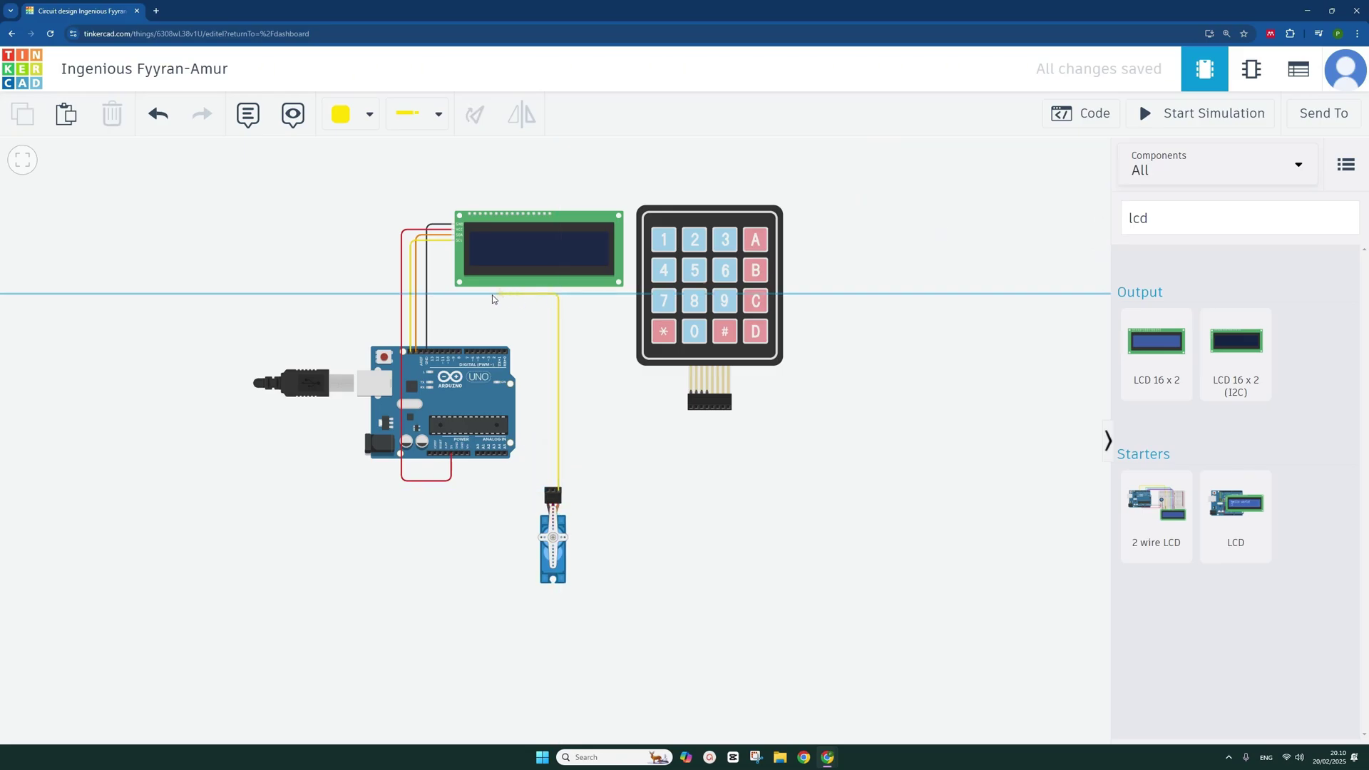
click(453, 295)
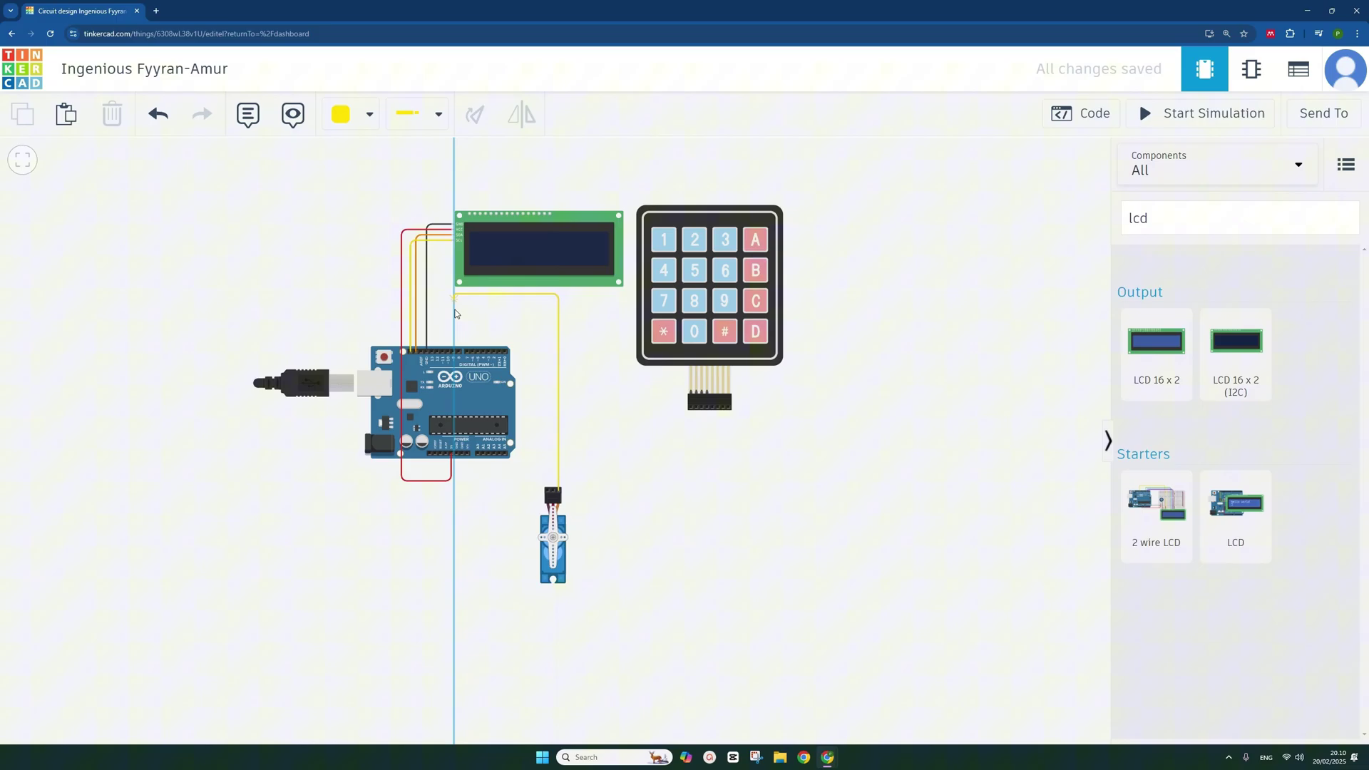
click(454, 354)
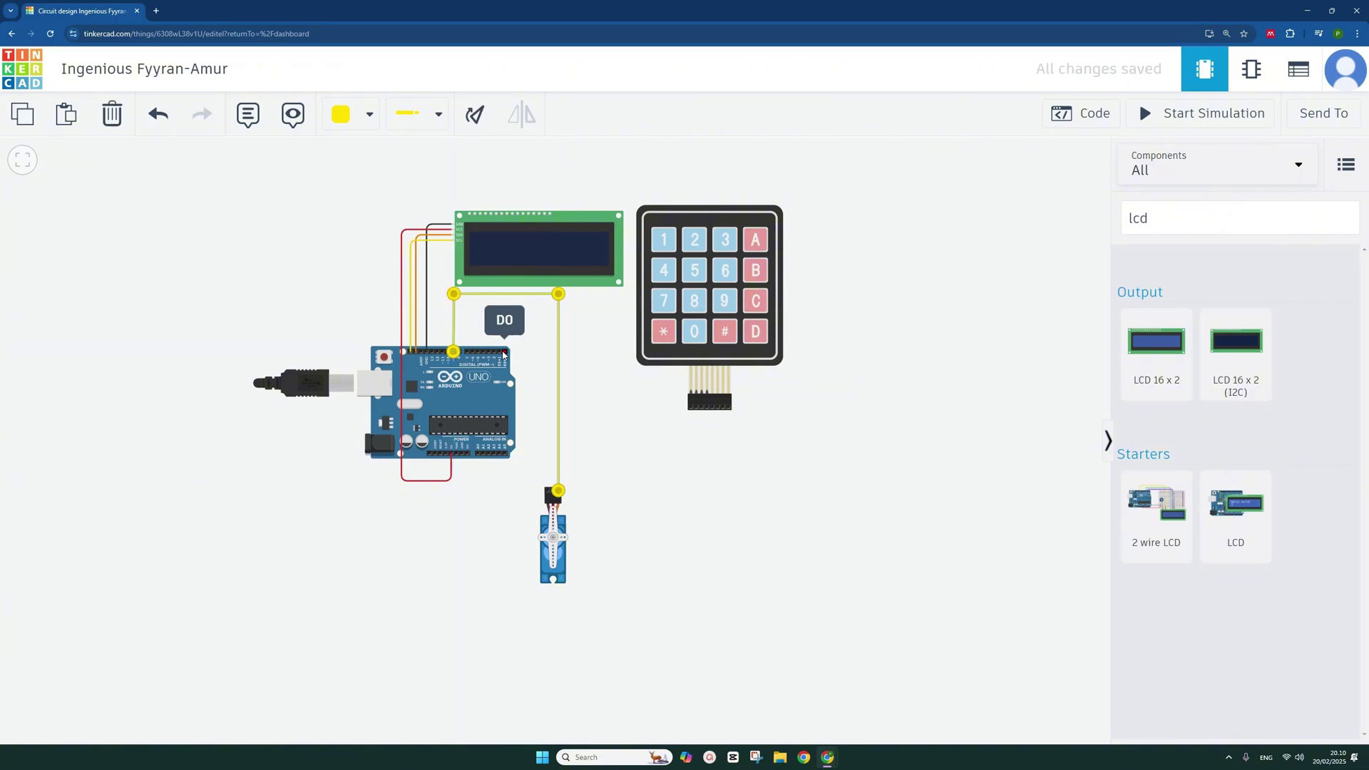
click(545, 311)
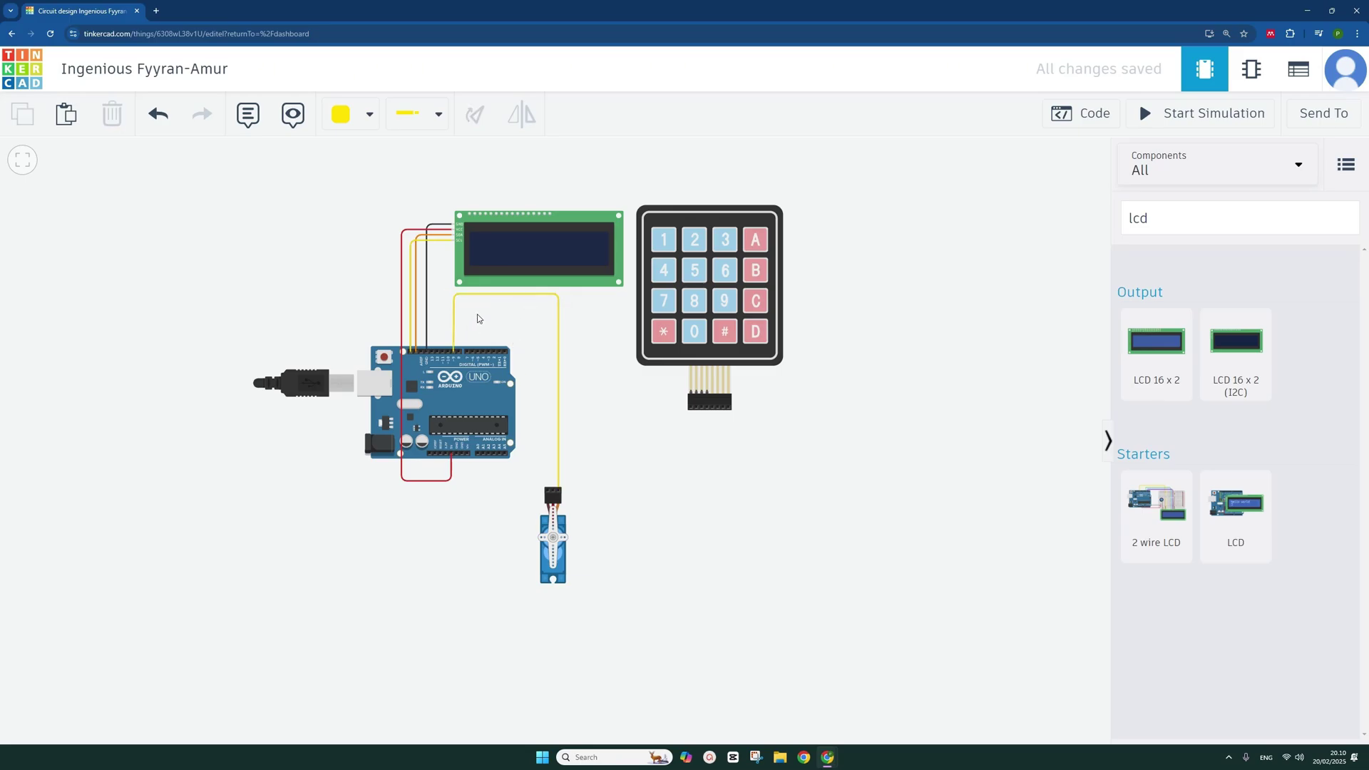
Wire the servo's power pin to the Arduino's 5V pin with right-angle bends and color the wire red.
click(552, 492)
click(552, 477)
click(450, 480)
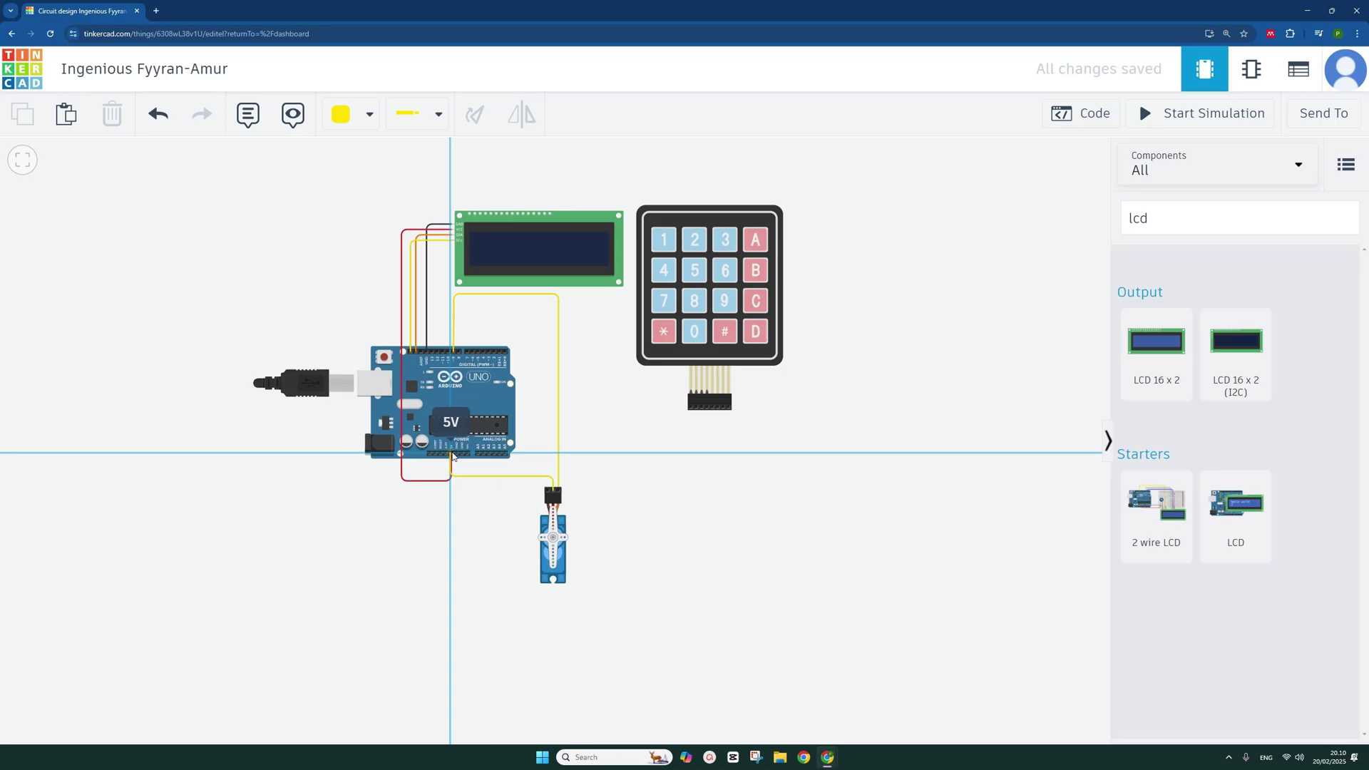
click(452, 454)
click(460, 476)
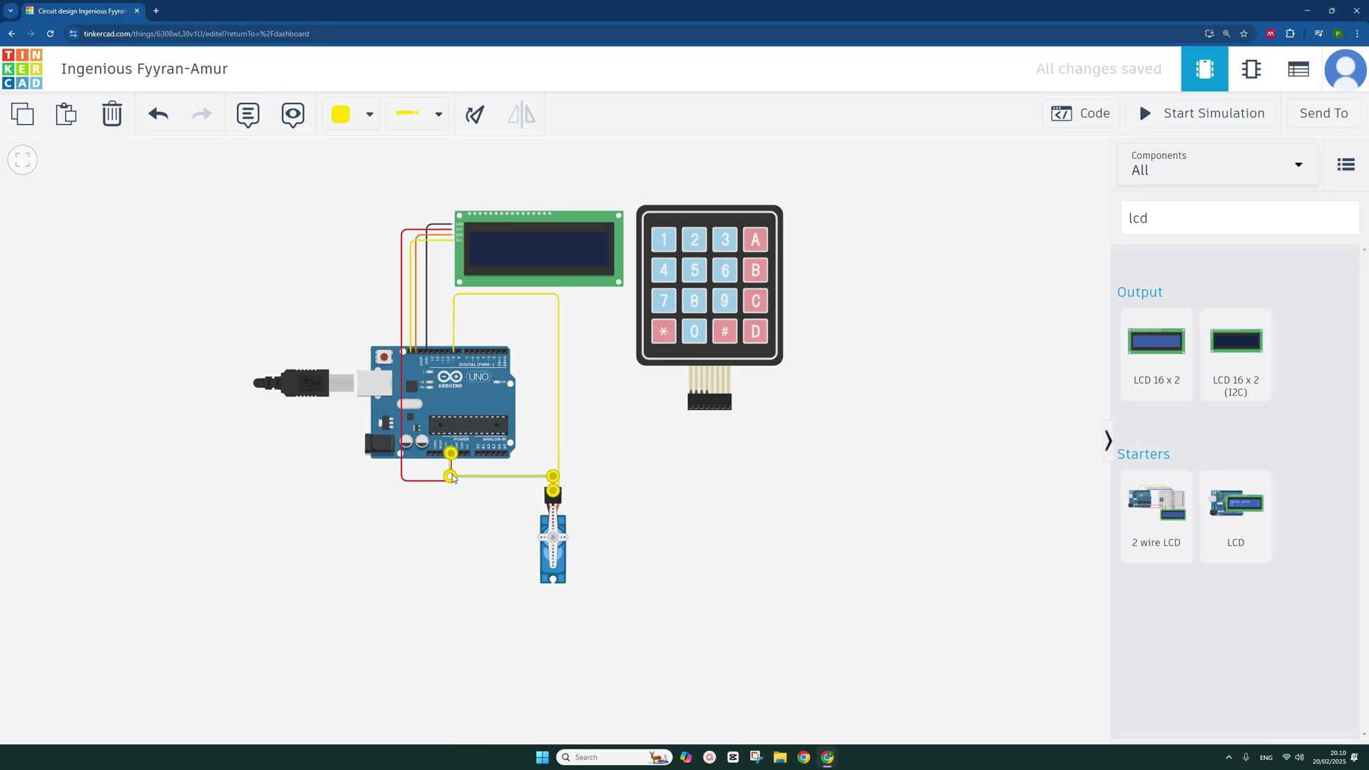
drag(451, 477, 451, 476)
click(489, 454)
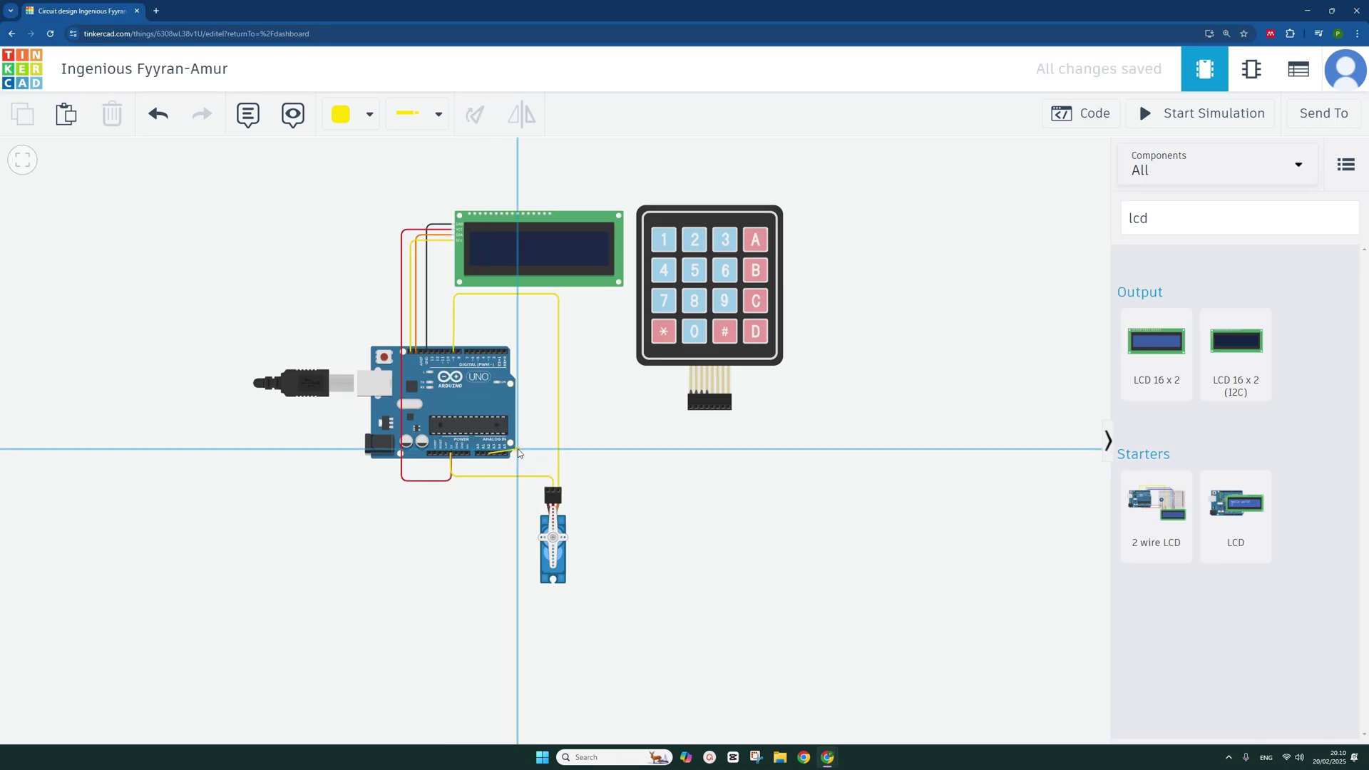
click(553, 482)
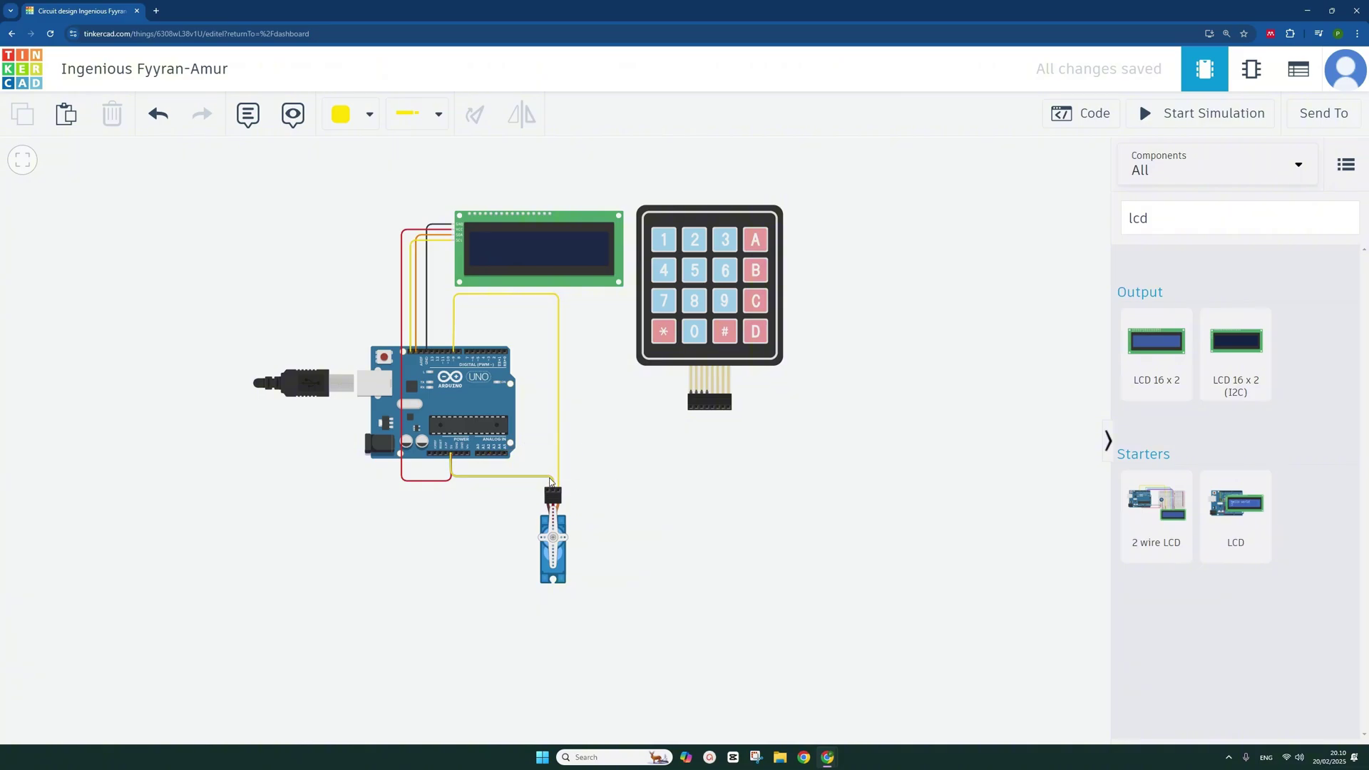
click(369, 116)
click(378, 204)
click(584, 434)
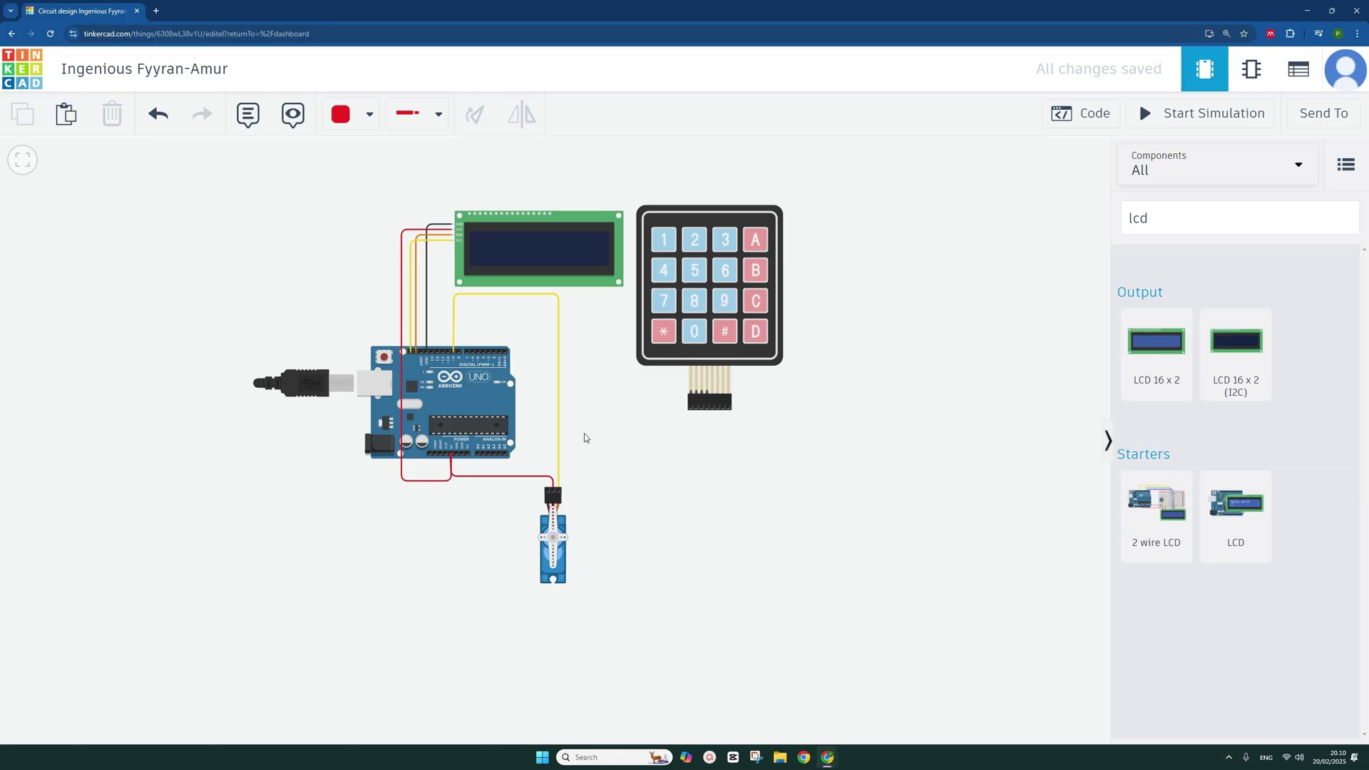
Wire the servo's ground pin to the Arduino's GND pin beside 5V, just below the red wire, and color it black.
click(548, 492)
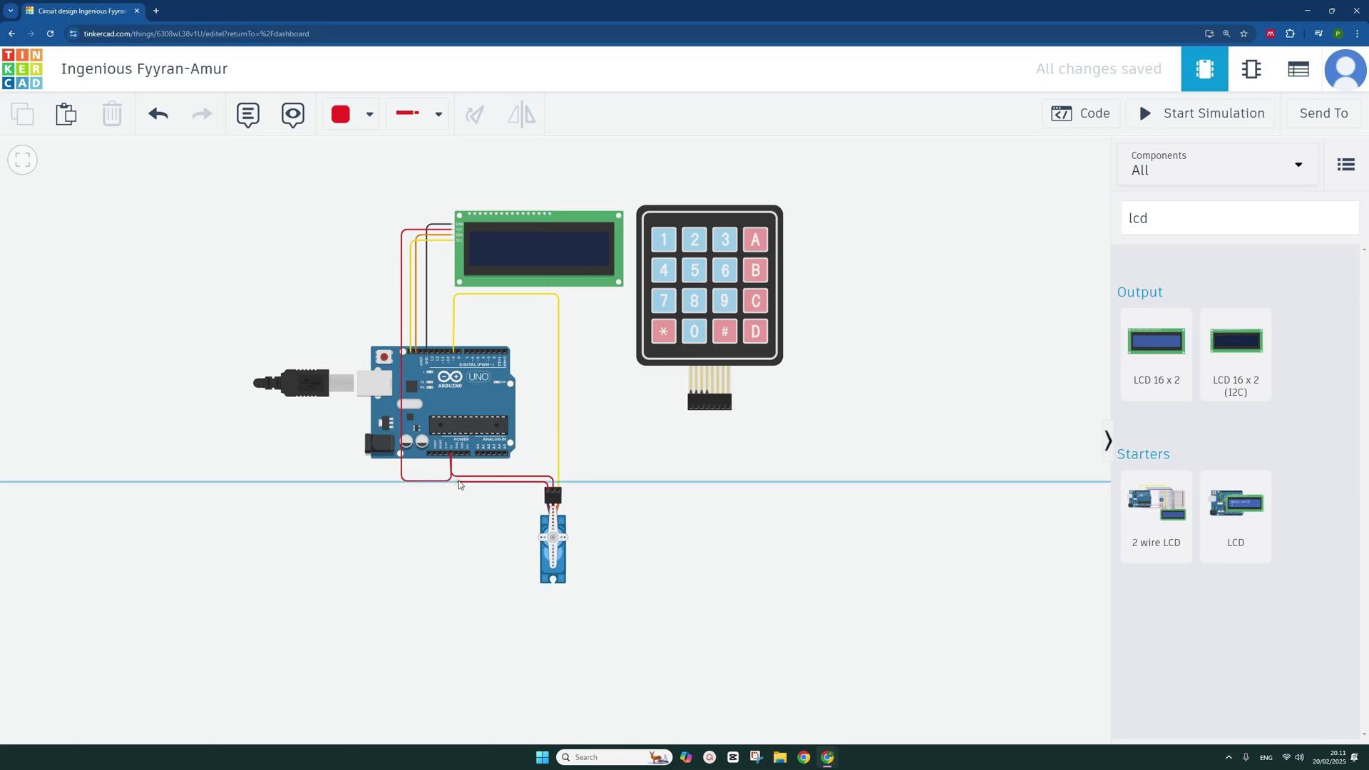
click(458, 482)
click(456, 454)
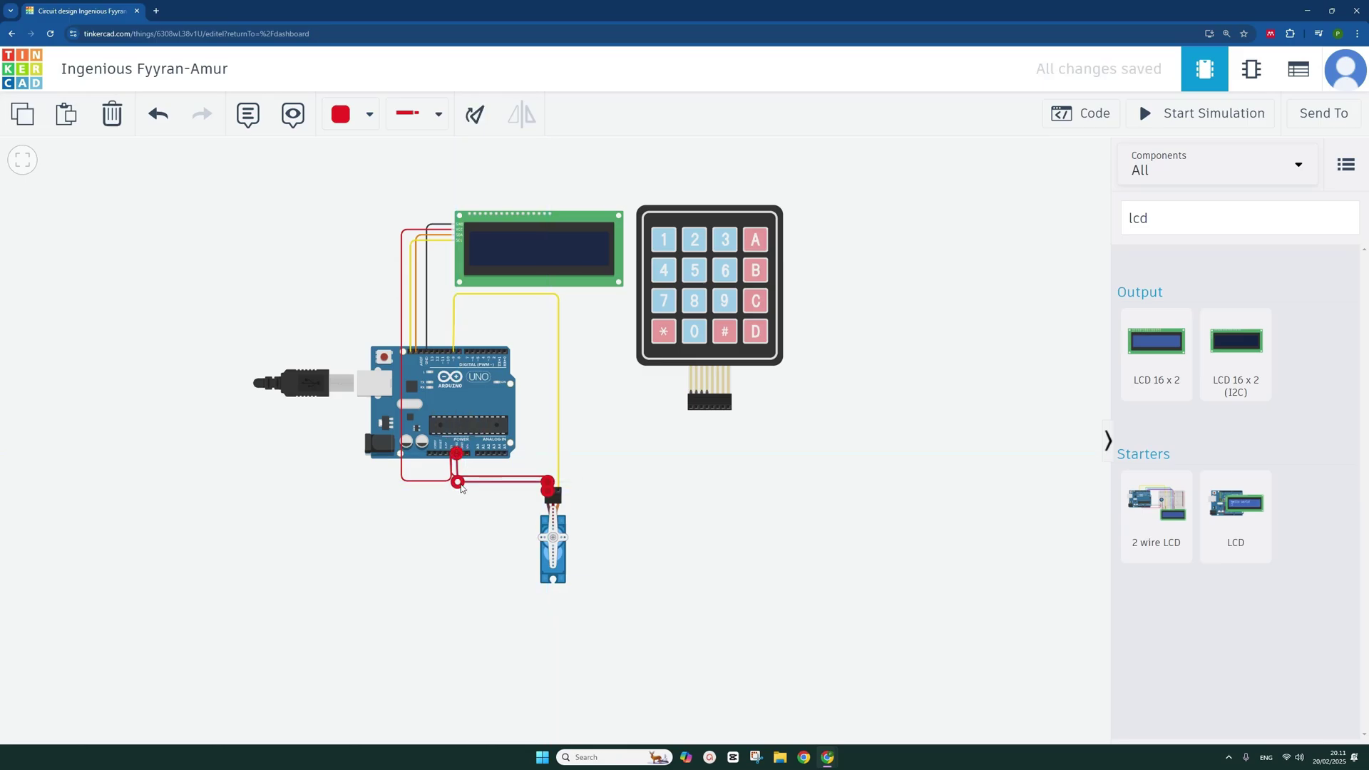
click(370, 114)
click(391, 178)
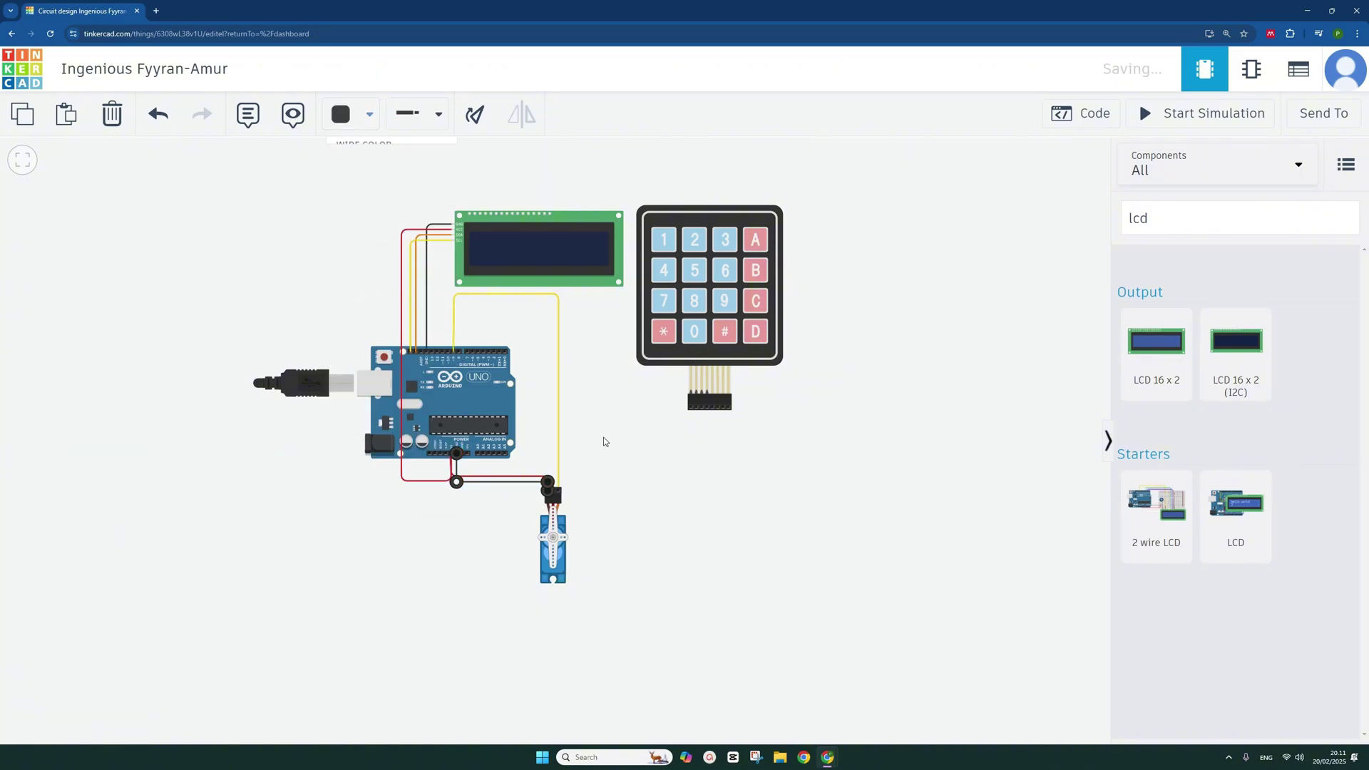
click(603, 437)
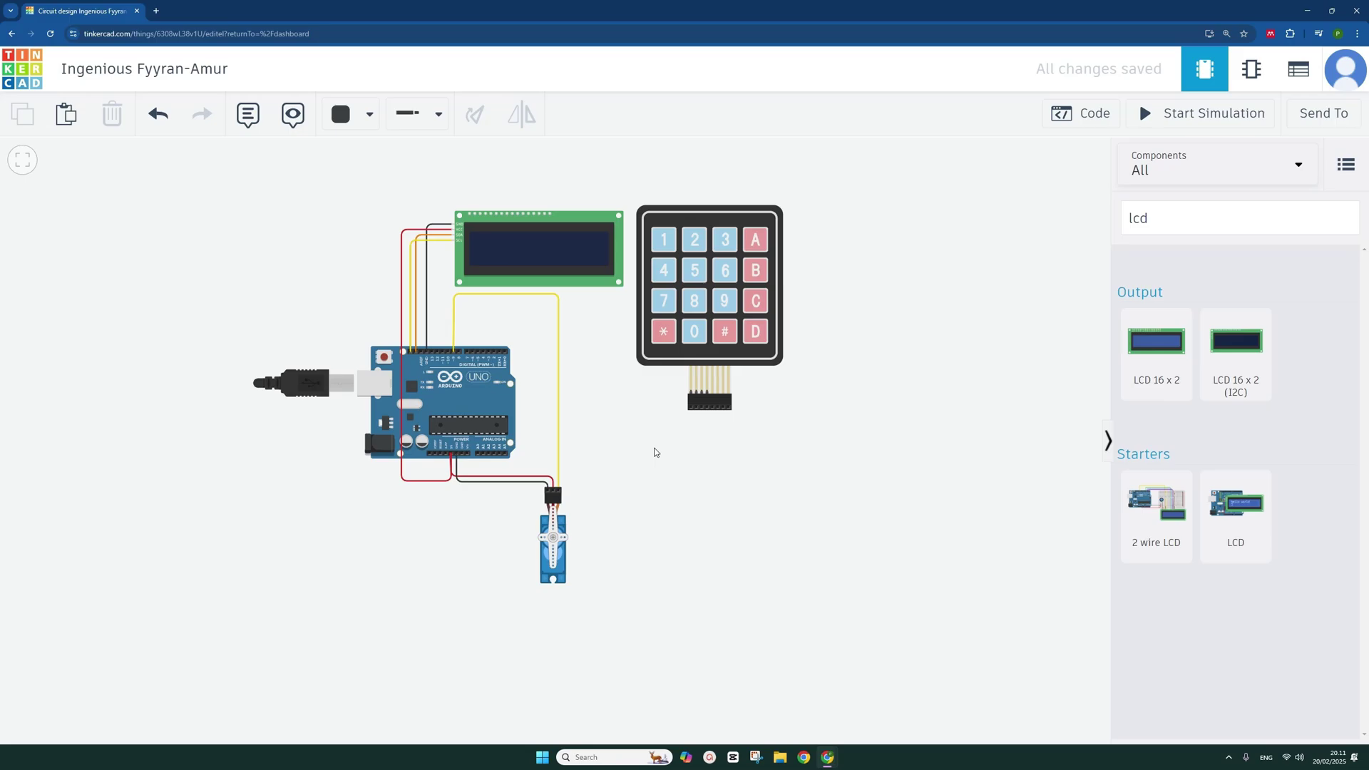
Nudge the keypad away from the LCD and wire its leftmost pin to the Arduino's digital pin 1 with right-angle bends, in yellow.
drag(714, 307, 719, 309)
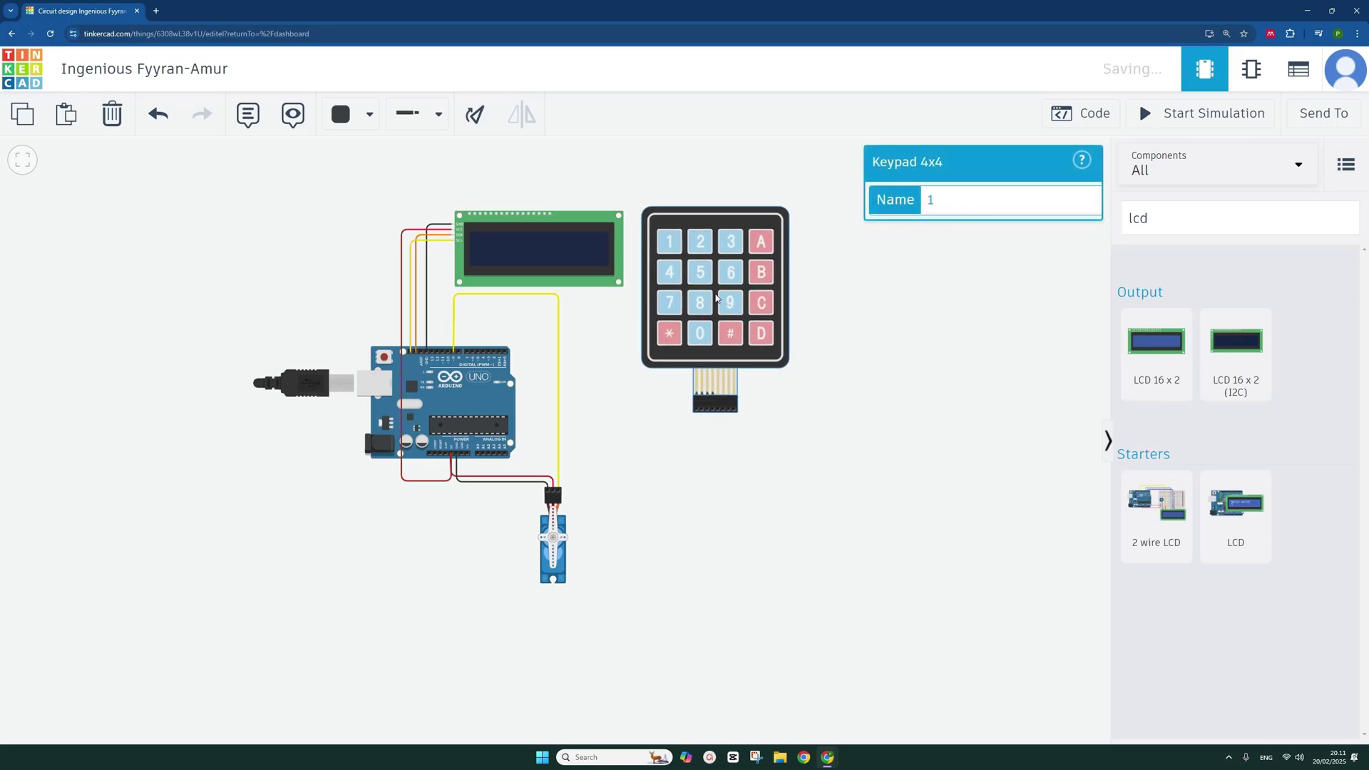
click(868, 340)
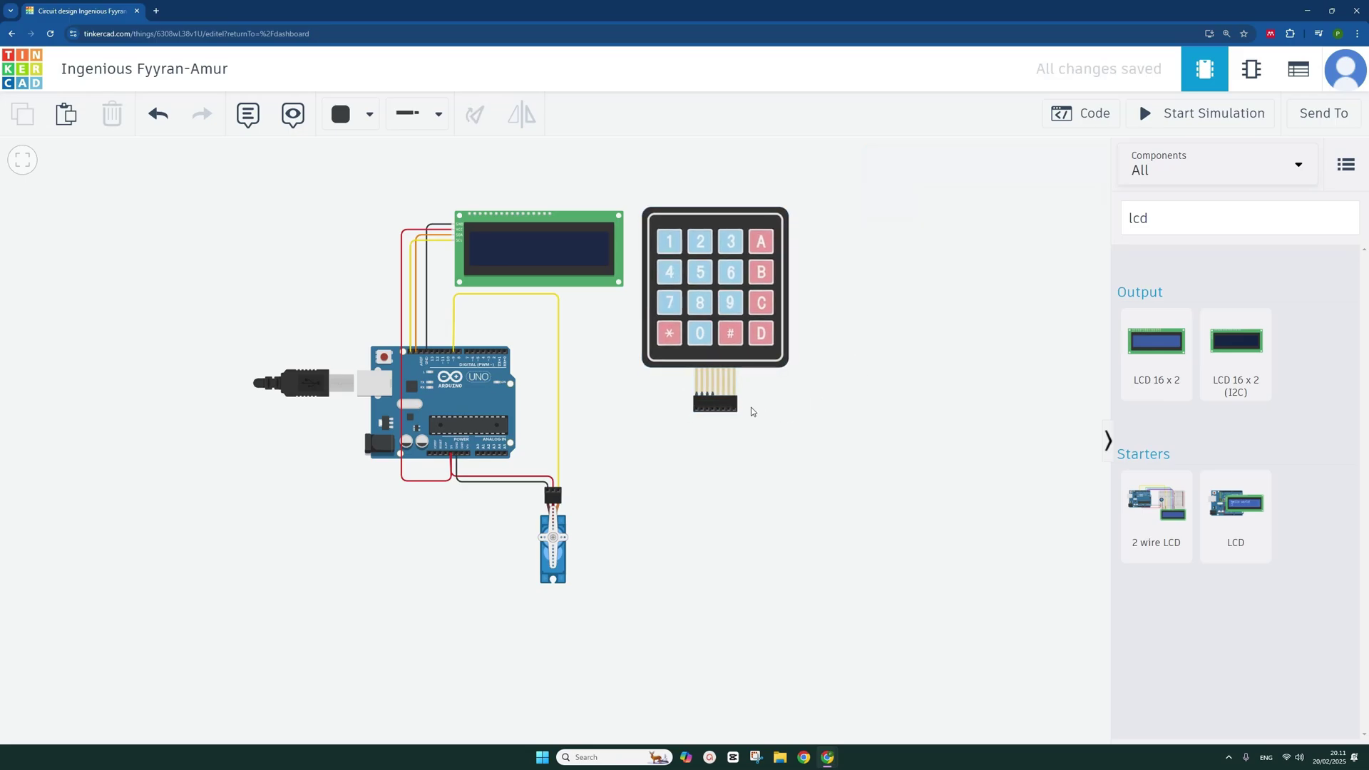
click(696, 410)
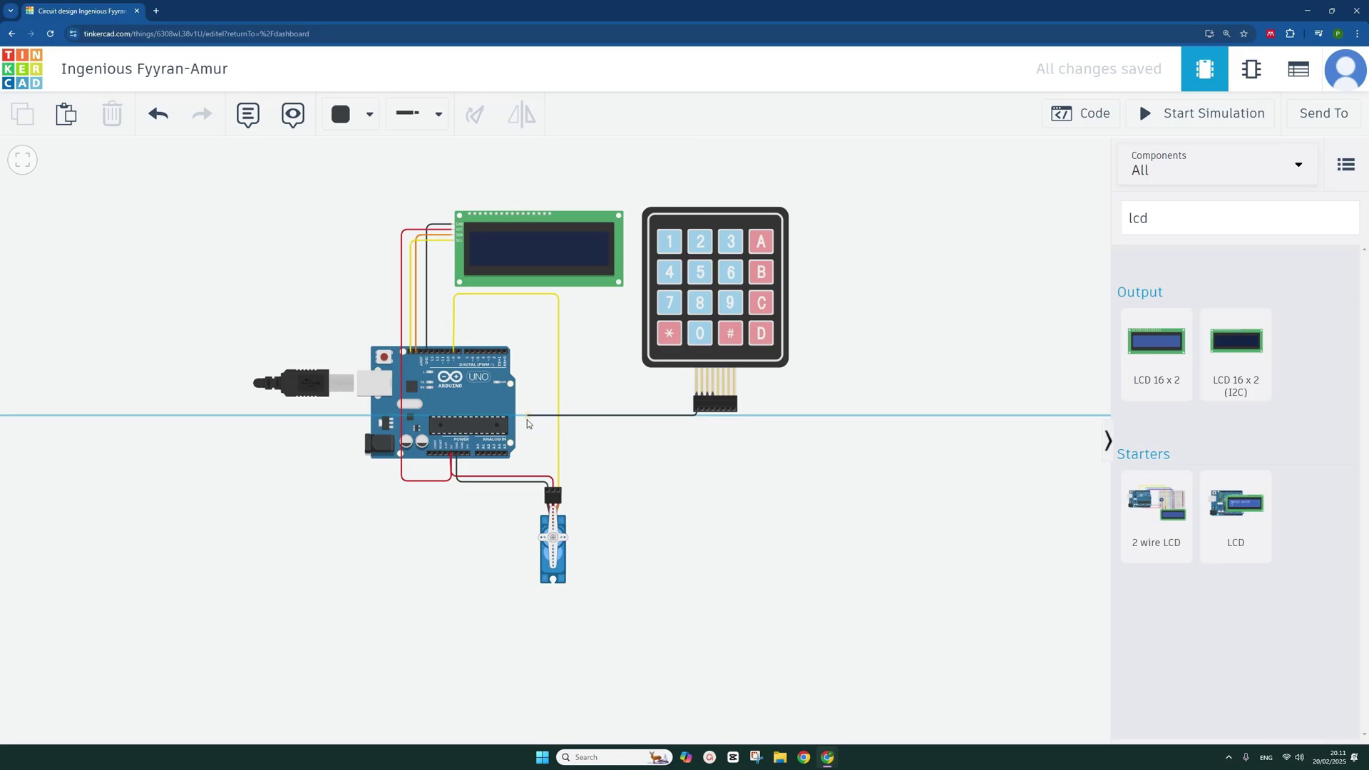
click(522, 415)
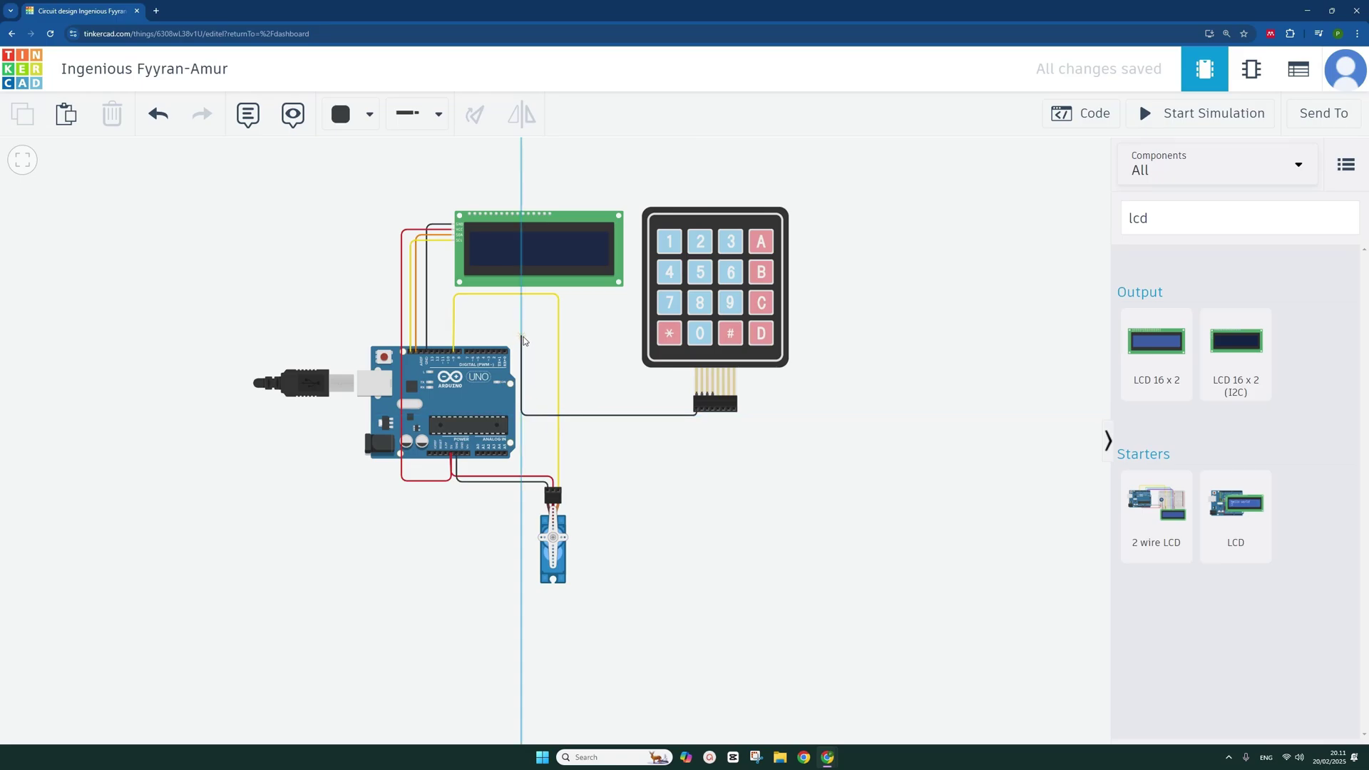
click(521, 335)
click(500, 335)
click(500, 352)
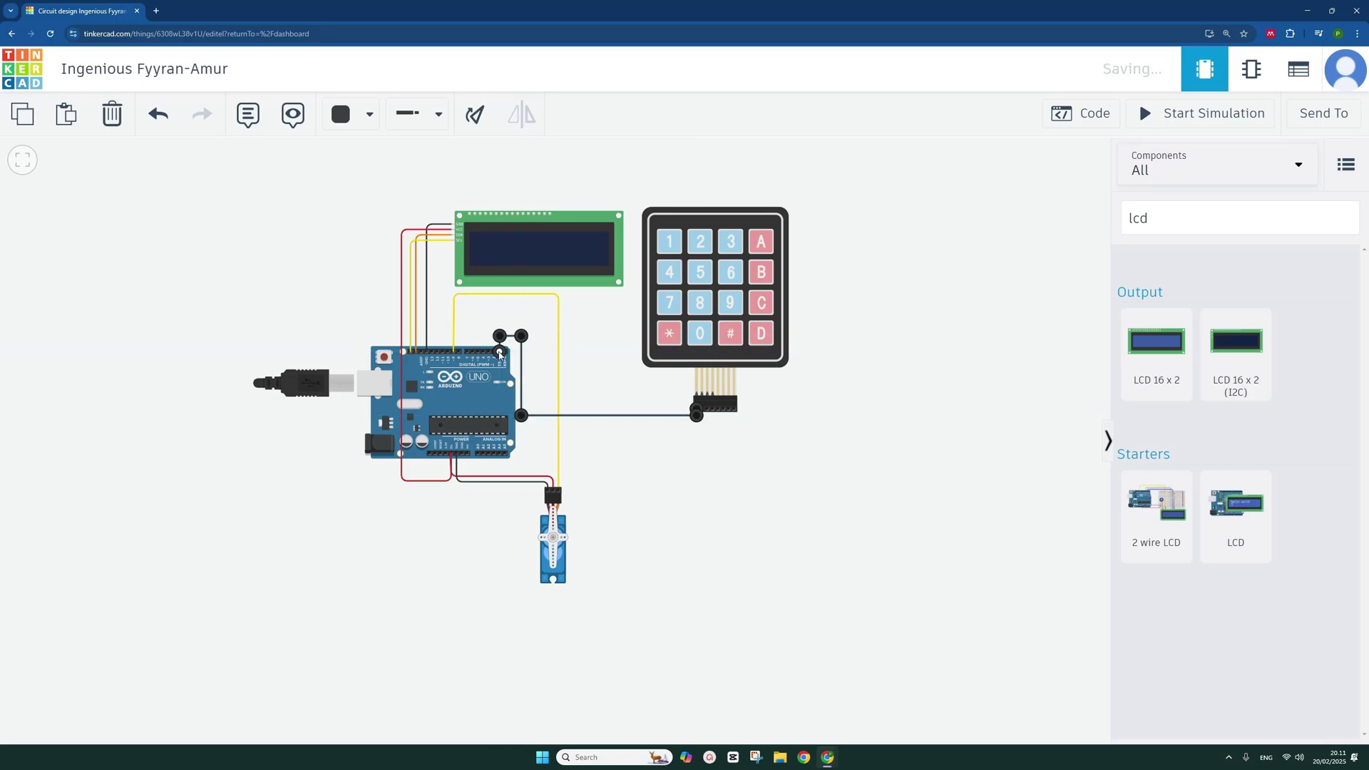
click(365, 115)
click(388, 269)
click(602, 353)
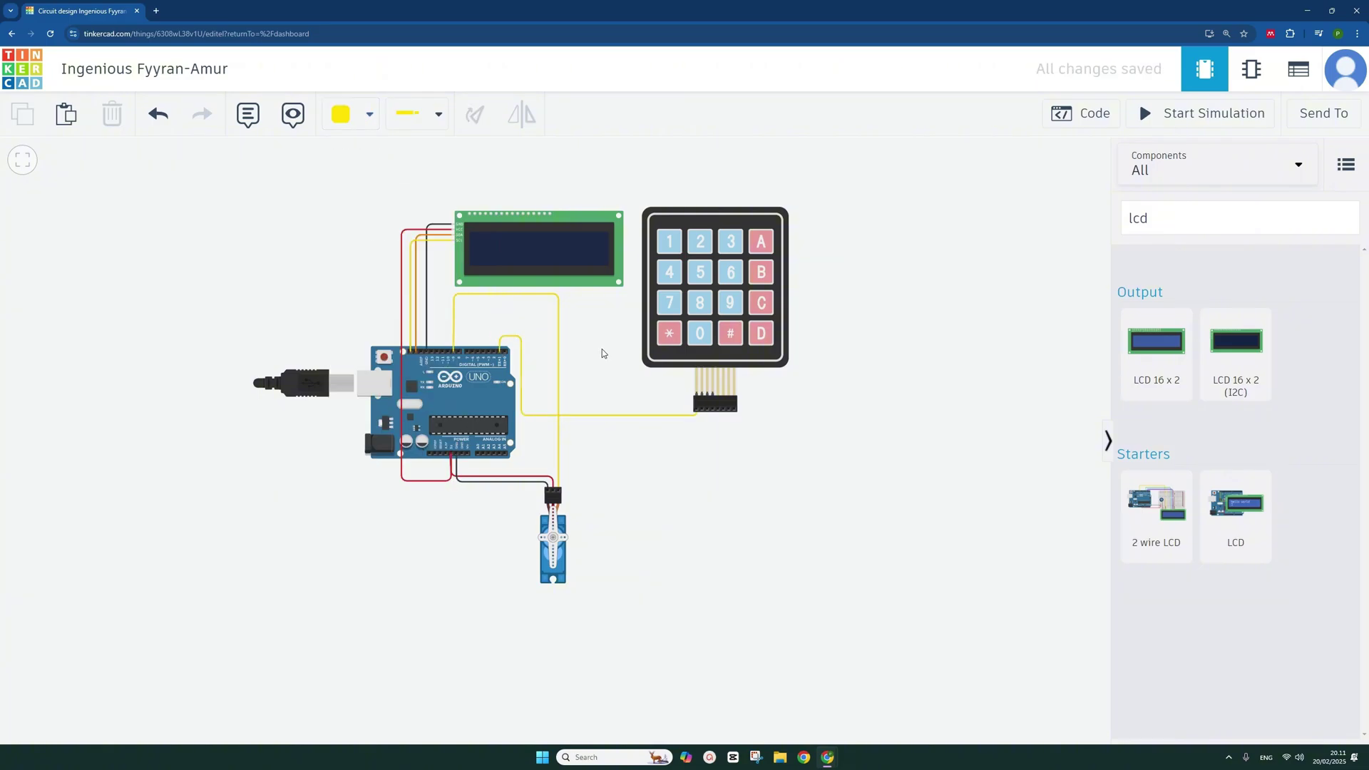
Recolor the wire between the keypad's leftmost pin and digital pin 1 green.
click(365, 115)
click(389, 299)
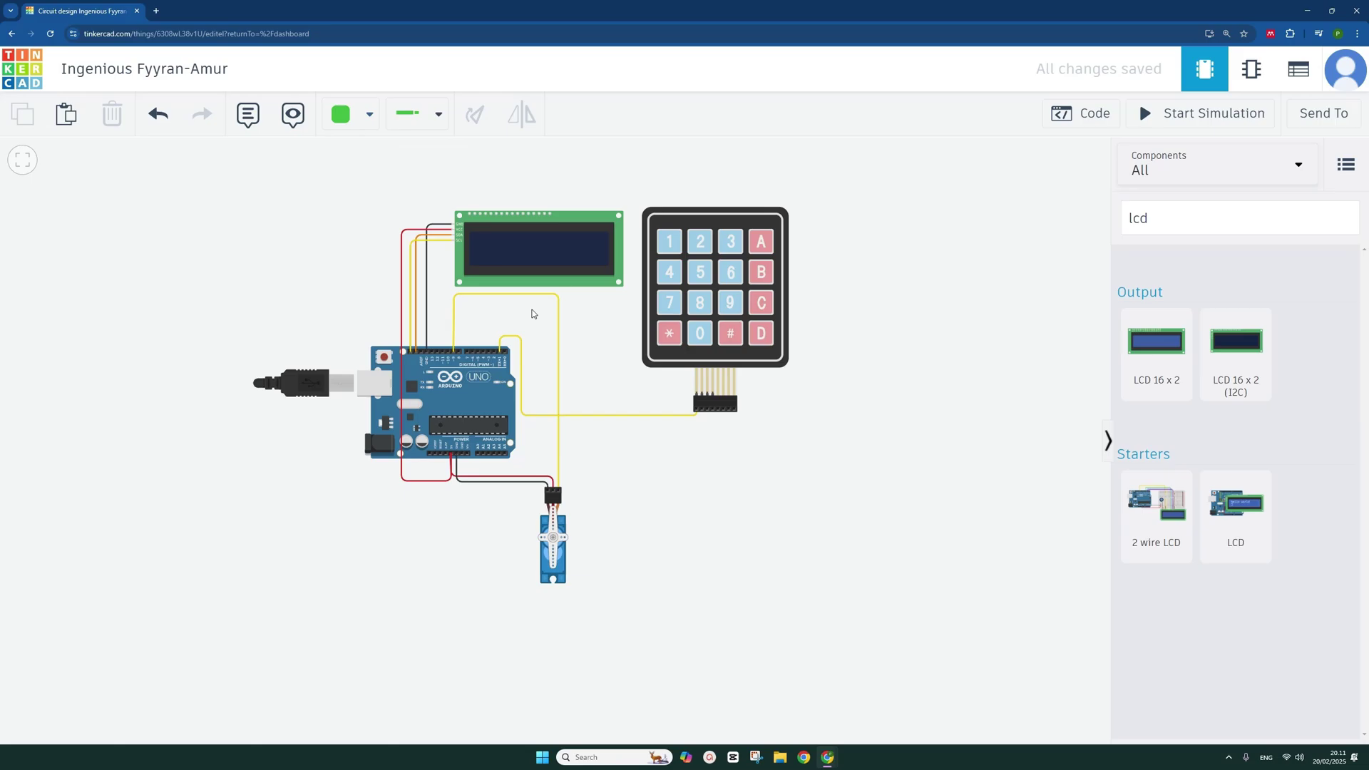
click(520, 348)
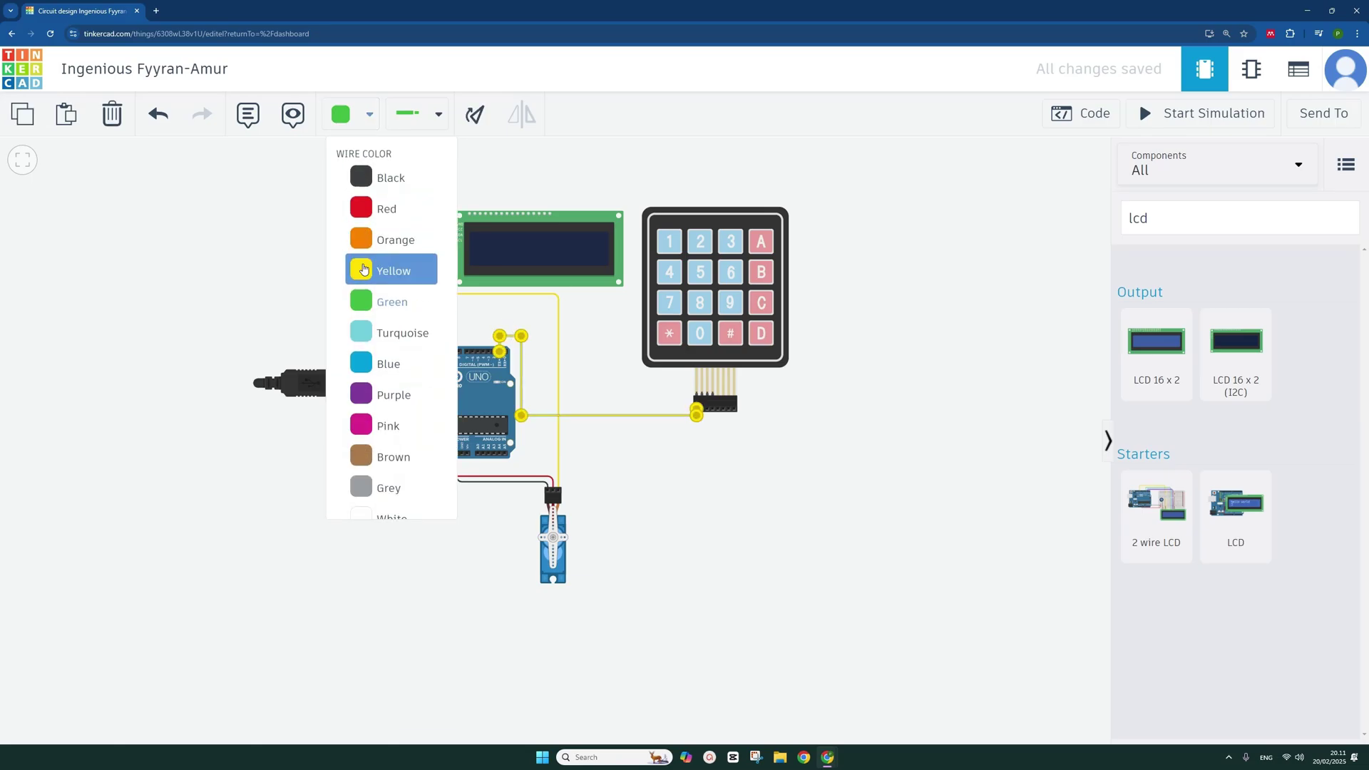
click(552, 337)
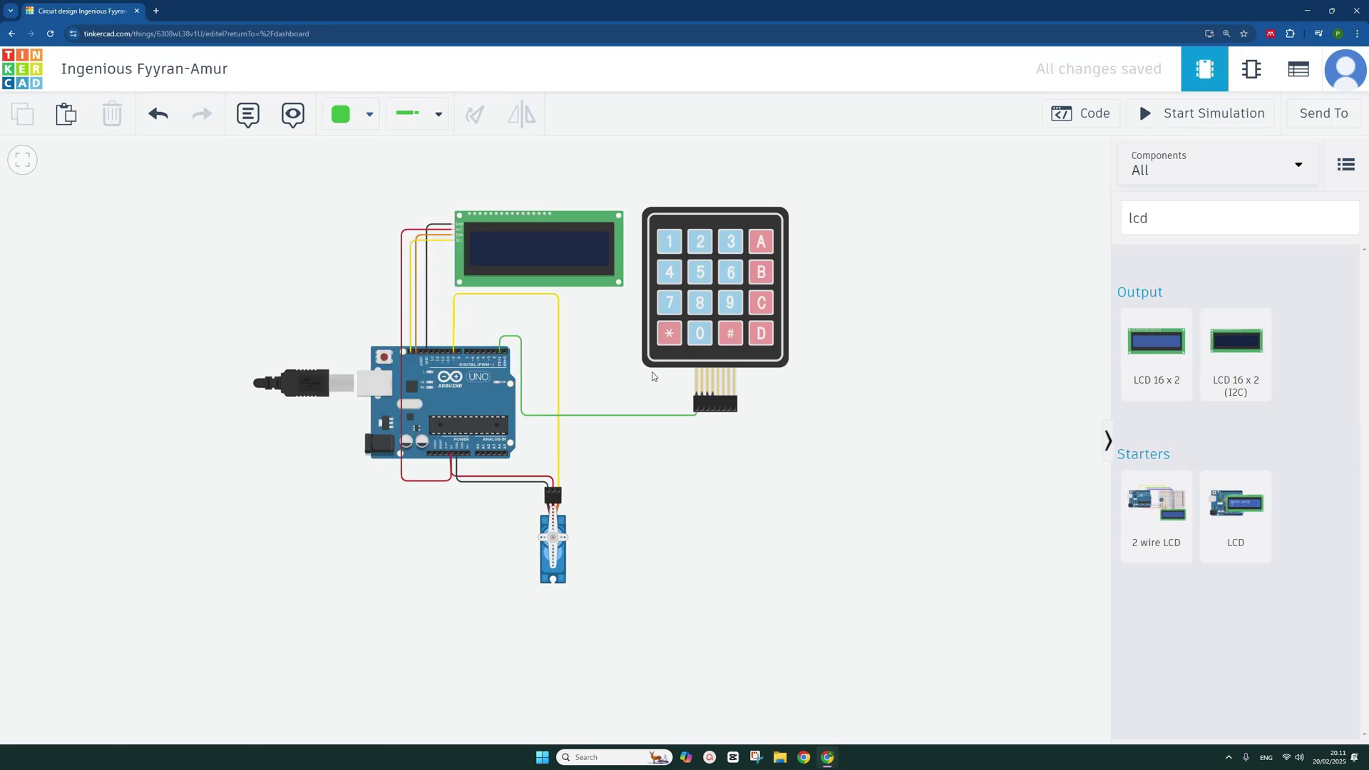
Wire the keypad's Row 2 pin to the Arduino's digital pin 2, routed parallel to the green wire, and color it turquoise.
click(702, 413)
click(700, 420)
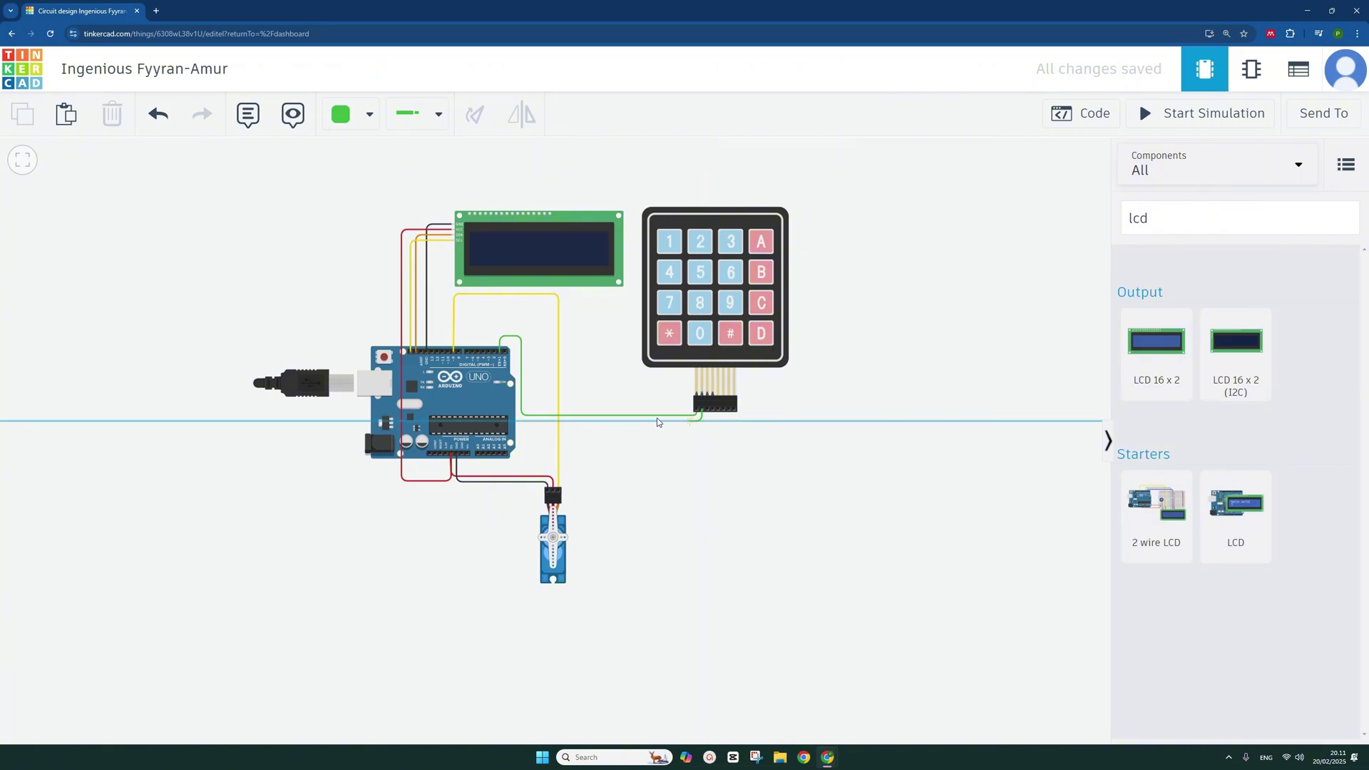
click(531, 420)
click(529, 330)
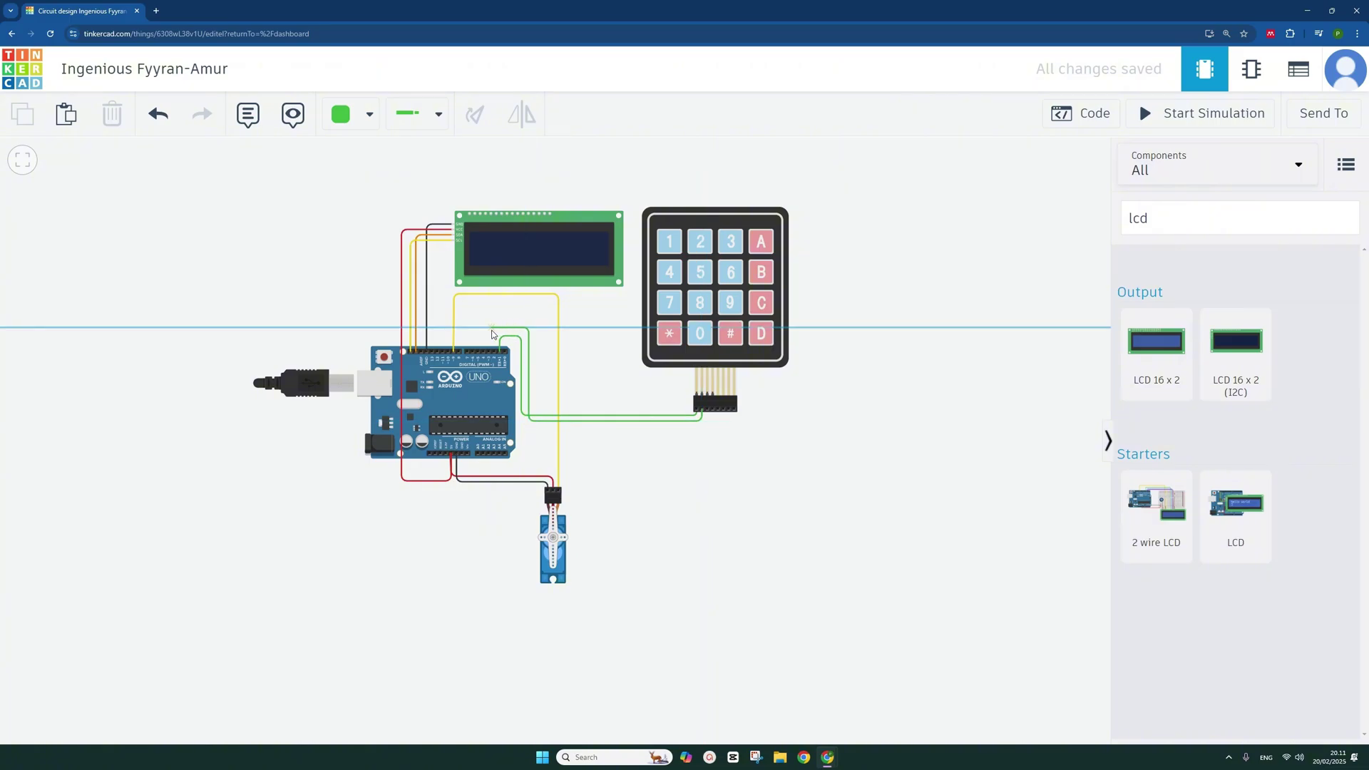
click(494, 328)
click(494, 351)
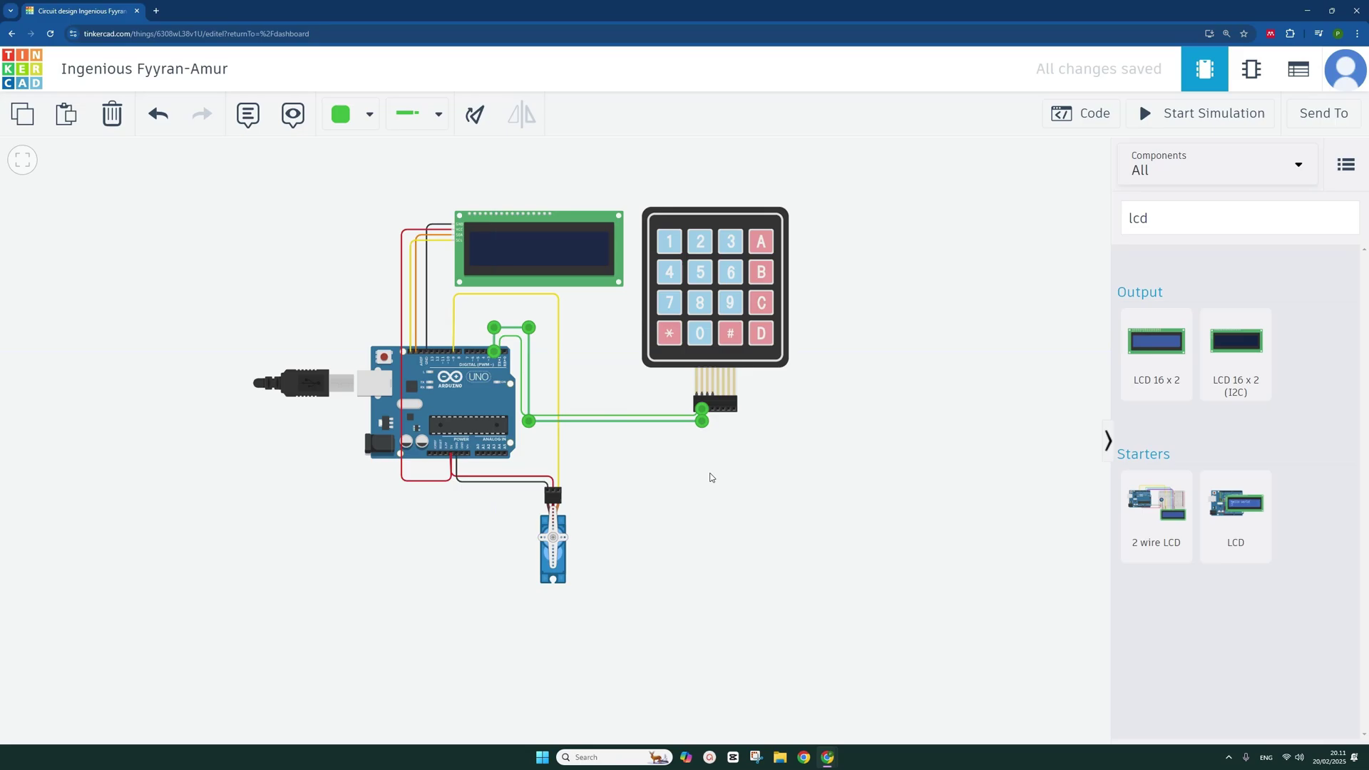
click(342, 116)
click(392, 333)
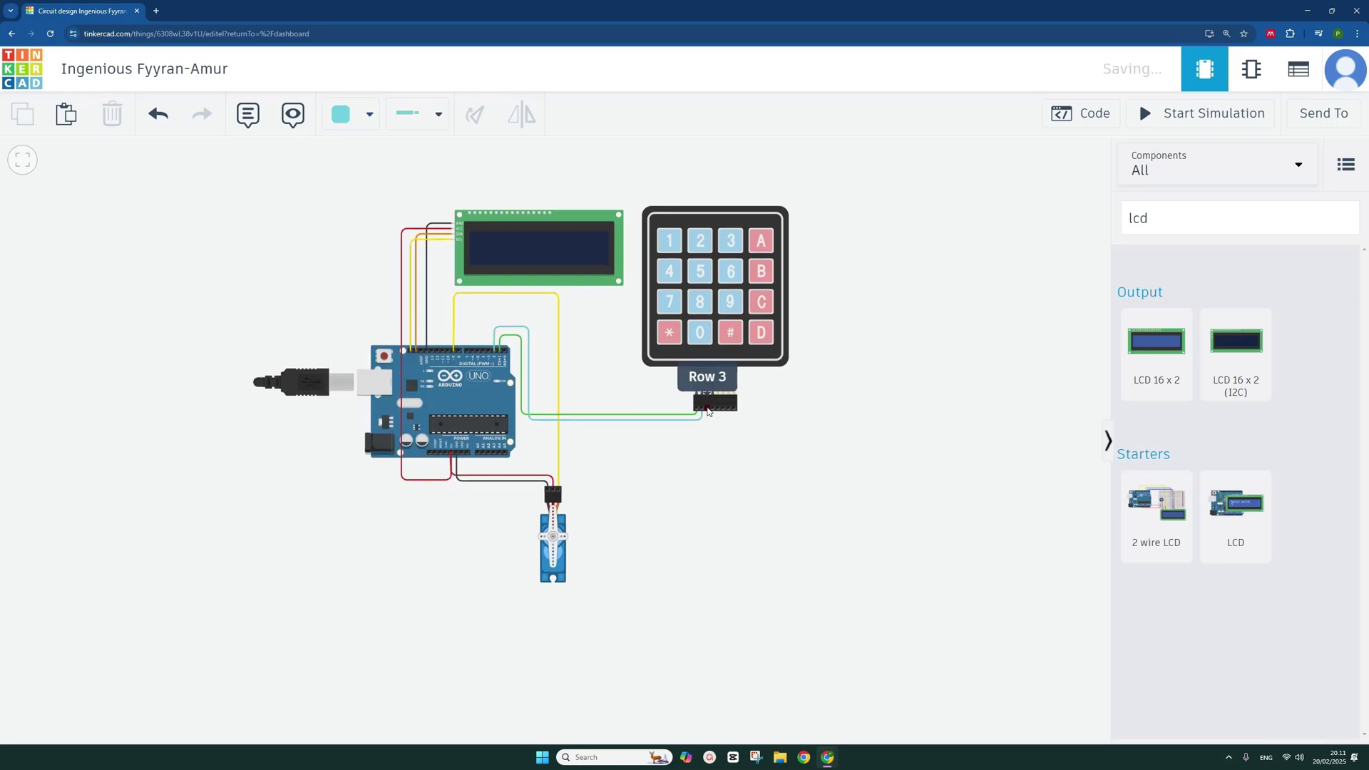
Wire the keypad's Row 3 pin to the Arduino's digital pin 3, routed around the turquoise wire, and color it blue.
click(706, 414)
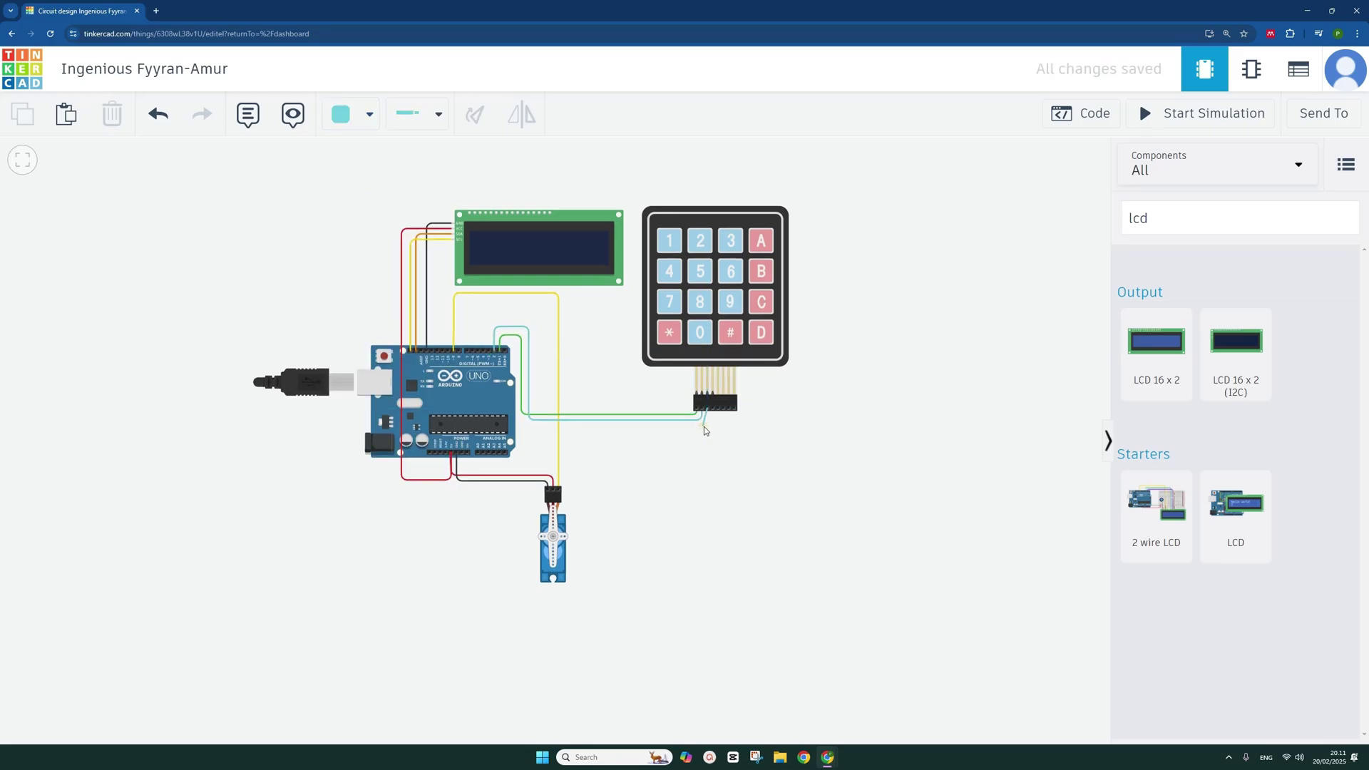
click(704, 427)
click(537, 427)
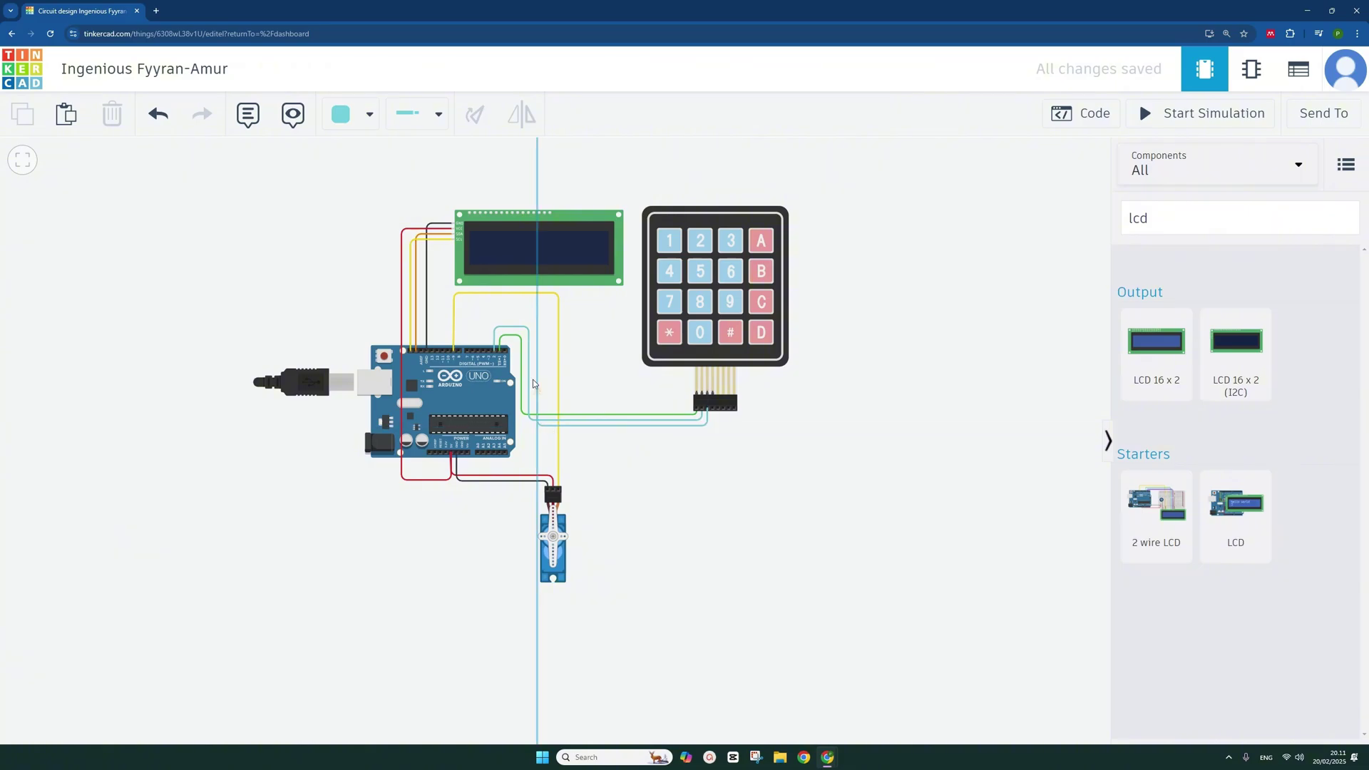
click(537, 325)
click(489, 321)
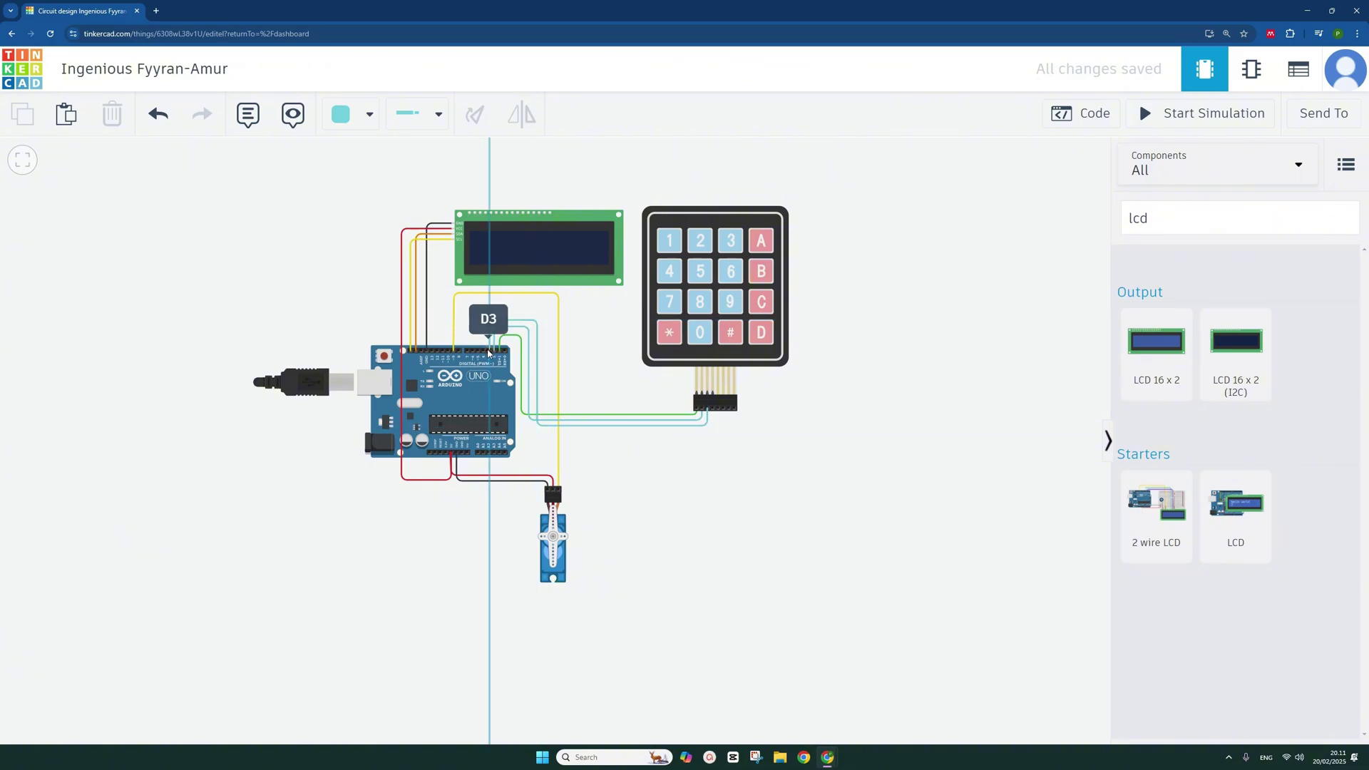
click(489, 351)
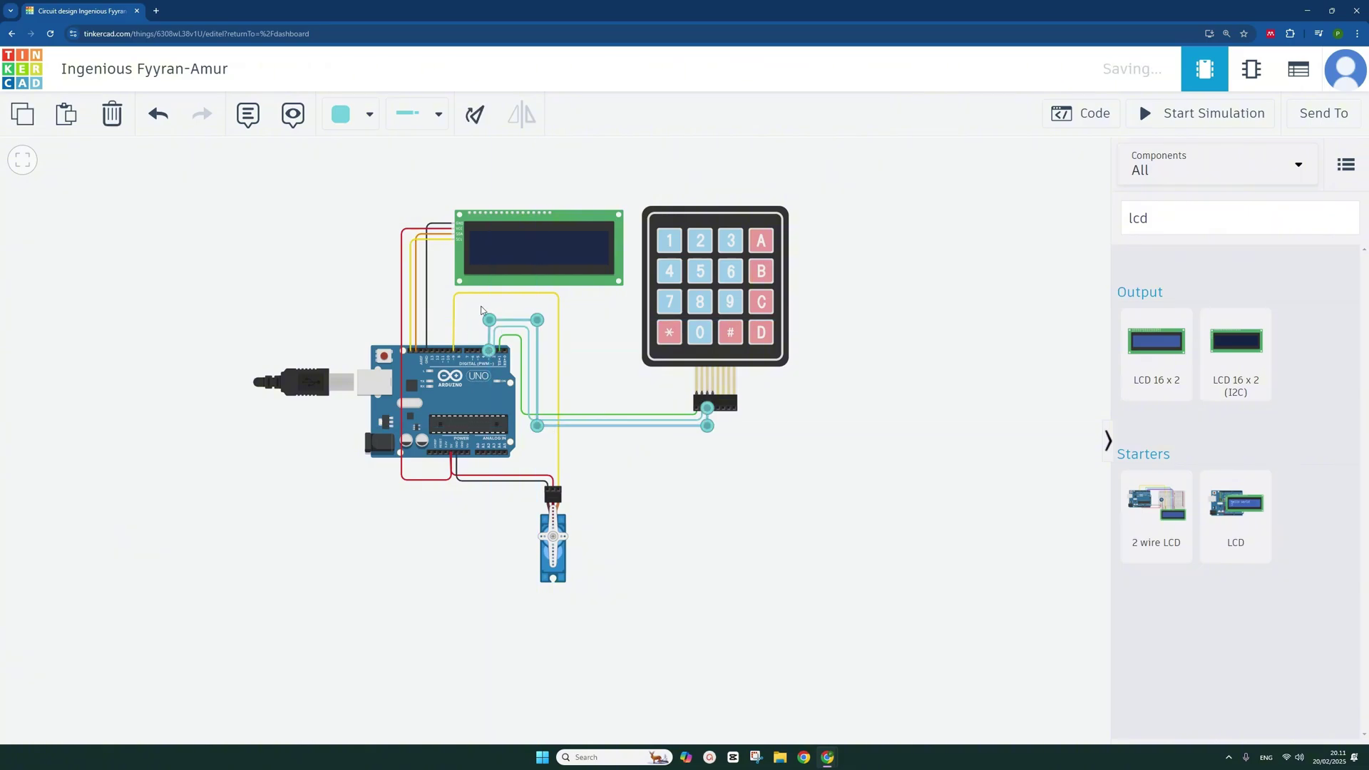
click(369, 114)
click(388, 360)
click(711, 420)
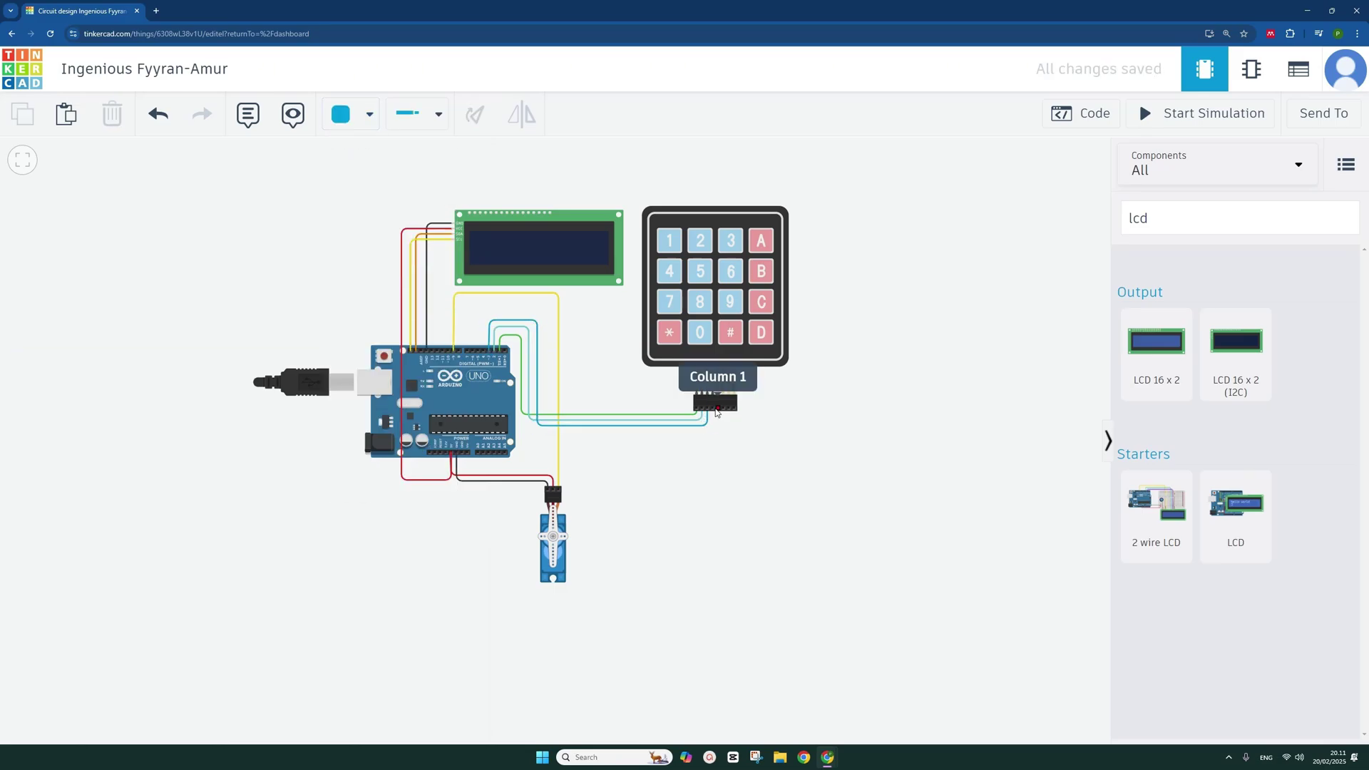
Wire the keypad's Row 4 pin to the Arduino's digital pin 4, routed around the blue wire, and color it purple.
click(712, 408)
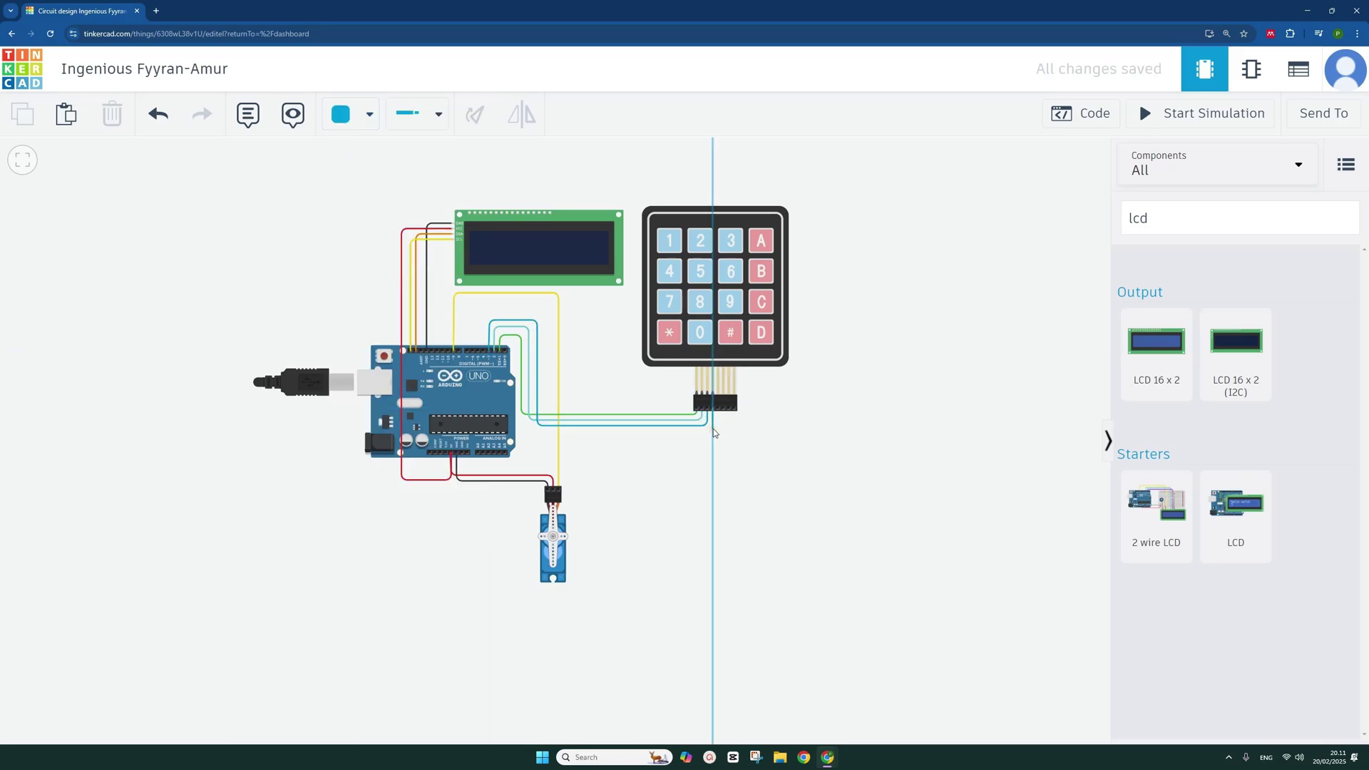
click(545, 430)
click(544, 314)
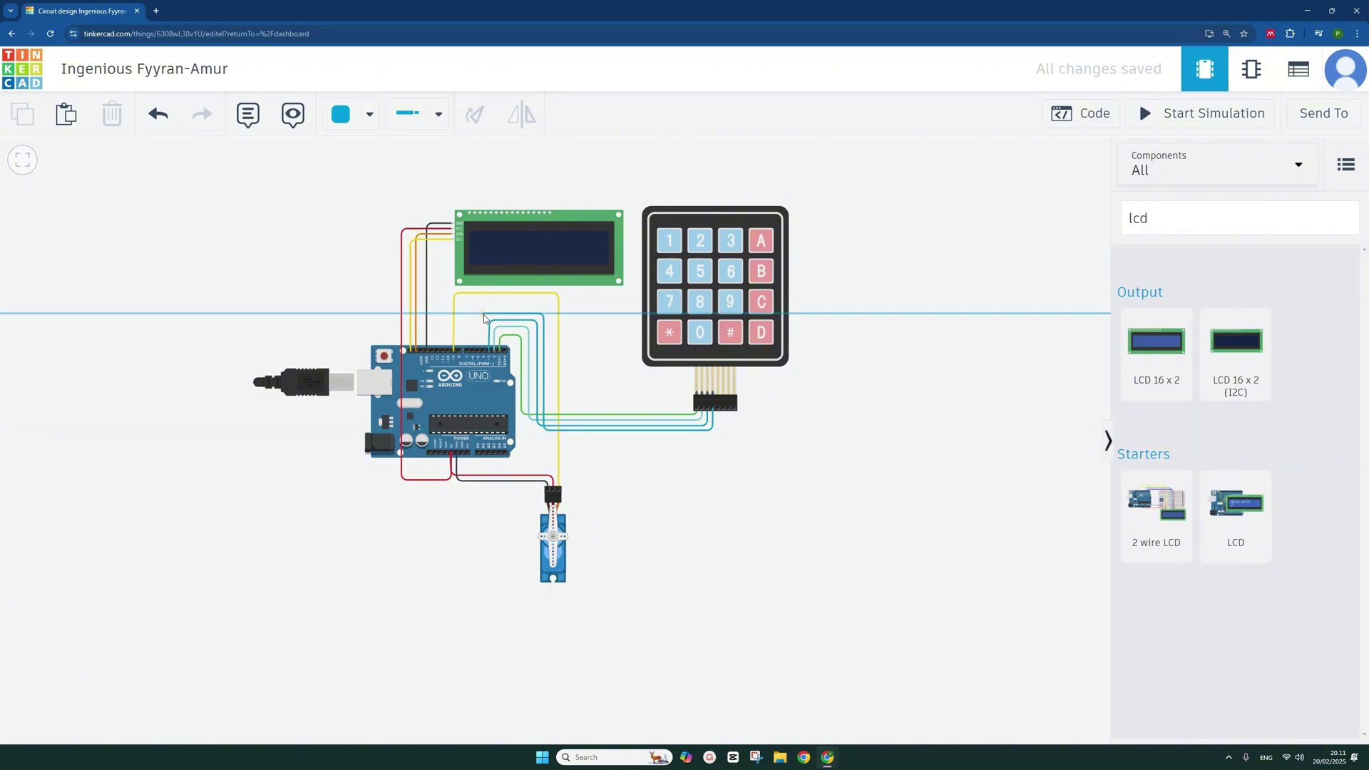
click(479, 351)
click(350, 115)
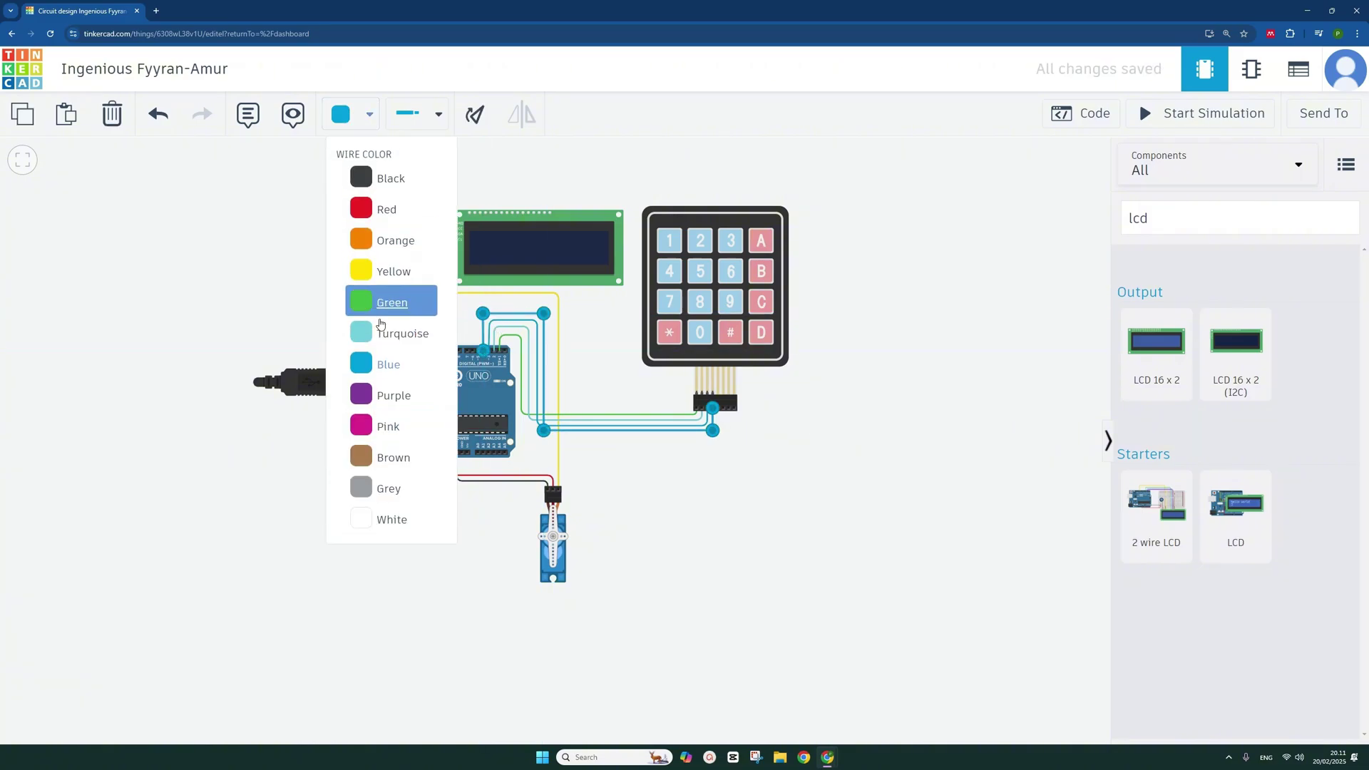
click(382, 394)
click(695, 456)
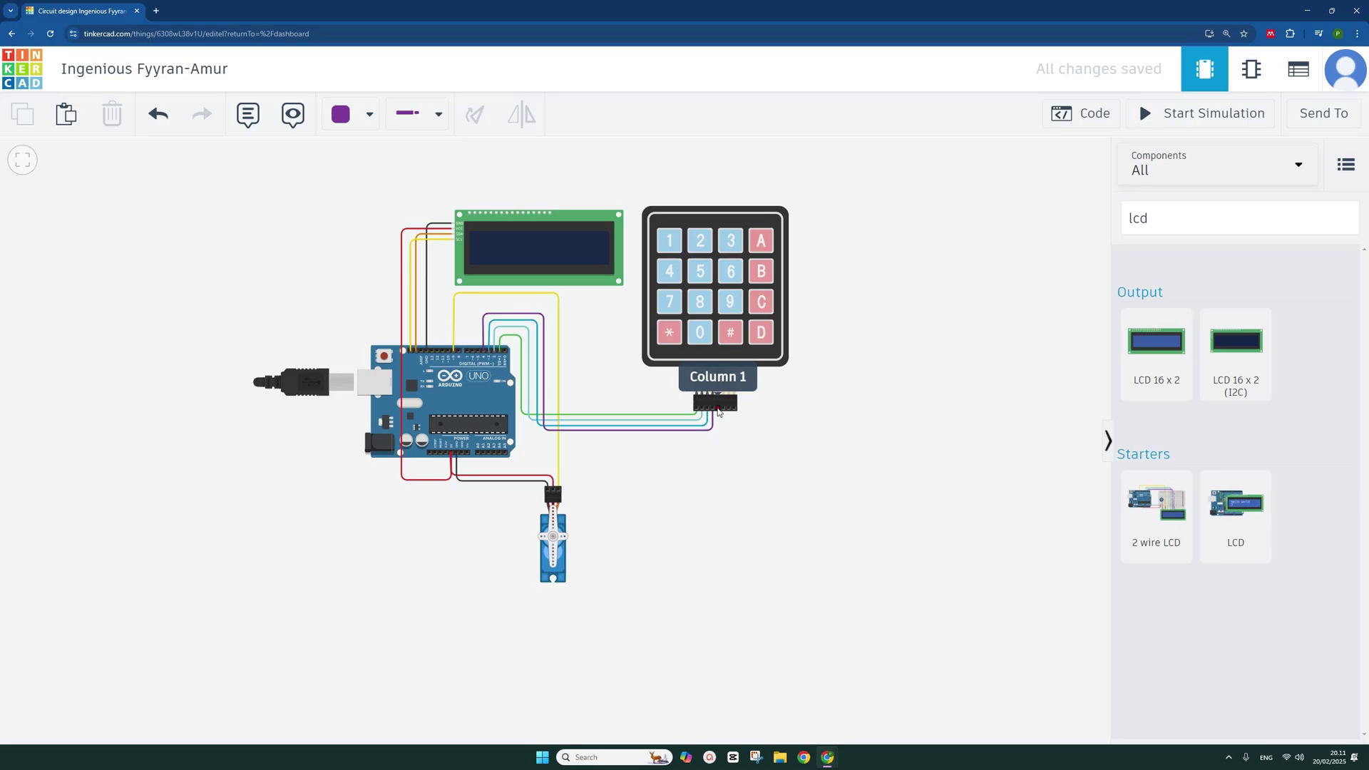
Wire the keypad's Column 1 pin to the Arduino's digital pin 5 in purple, with right-angle bends outside the Row 4 wire.
click(717, 415)
click(717, 434)
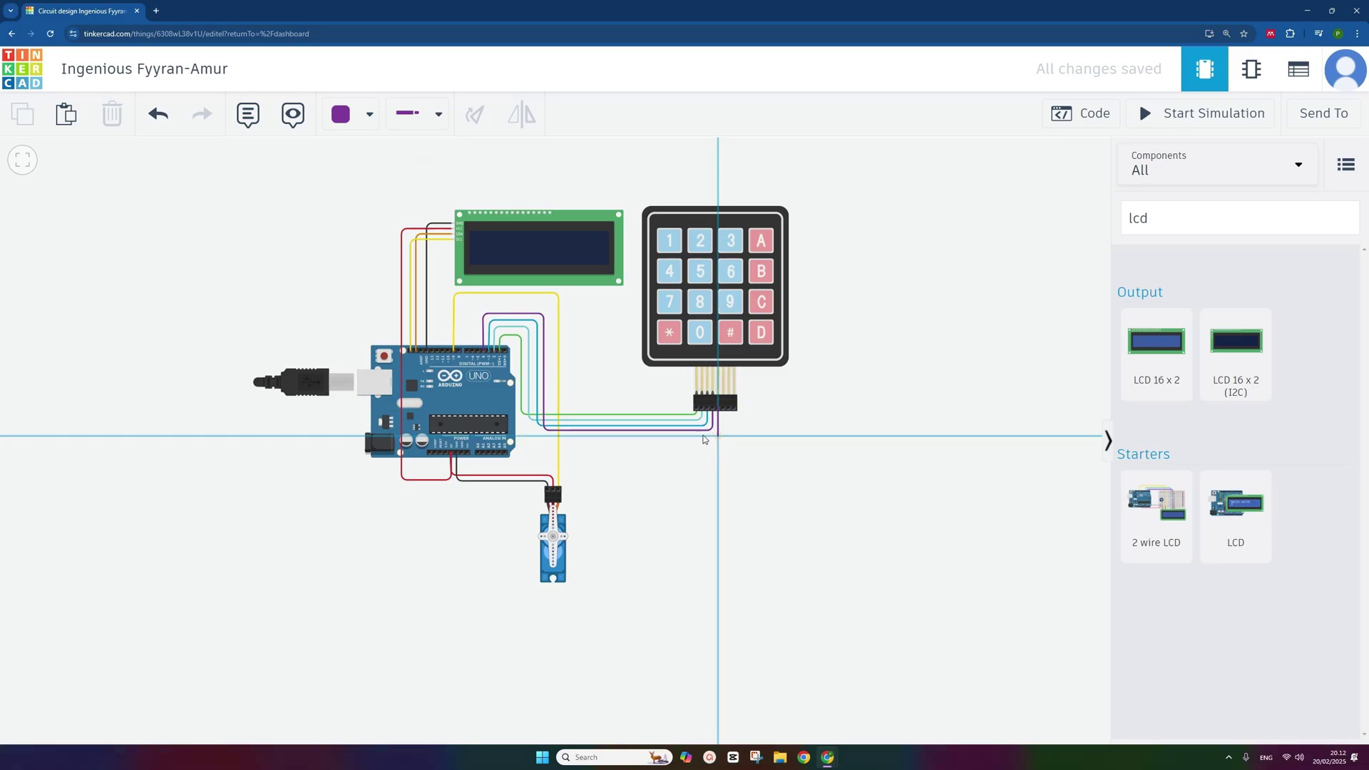
click(551, 435)
click(551, 306)
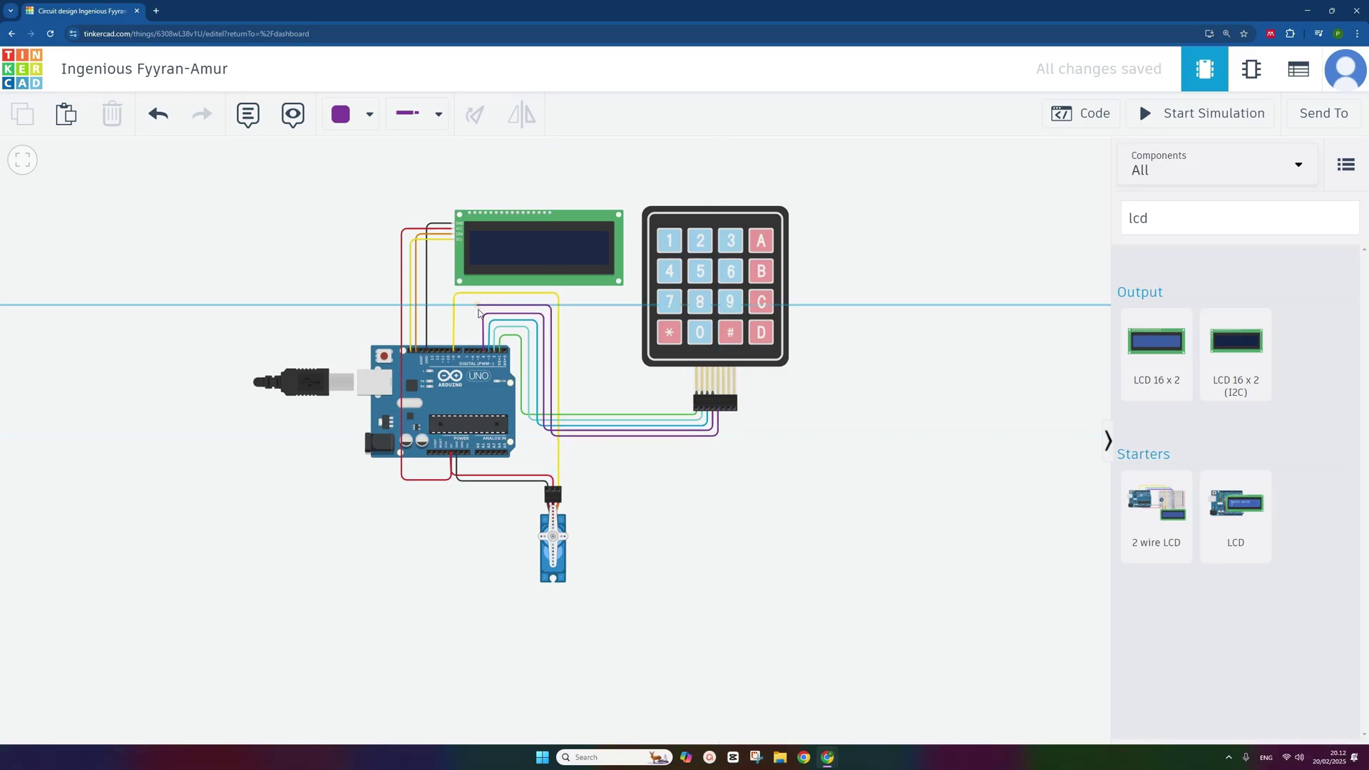
click(480, 355)
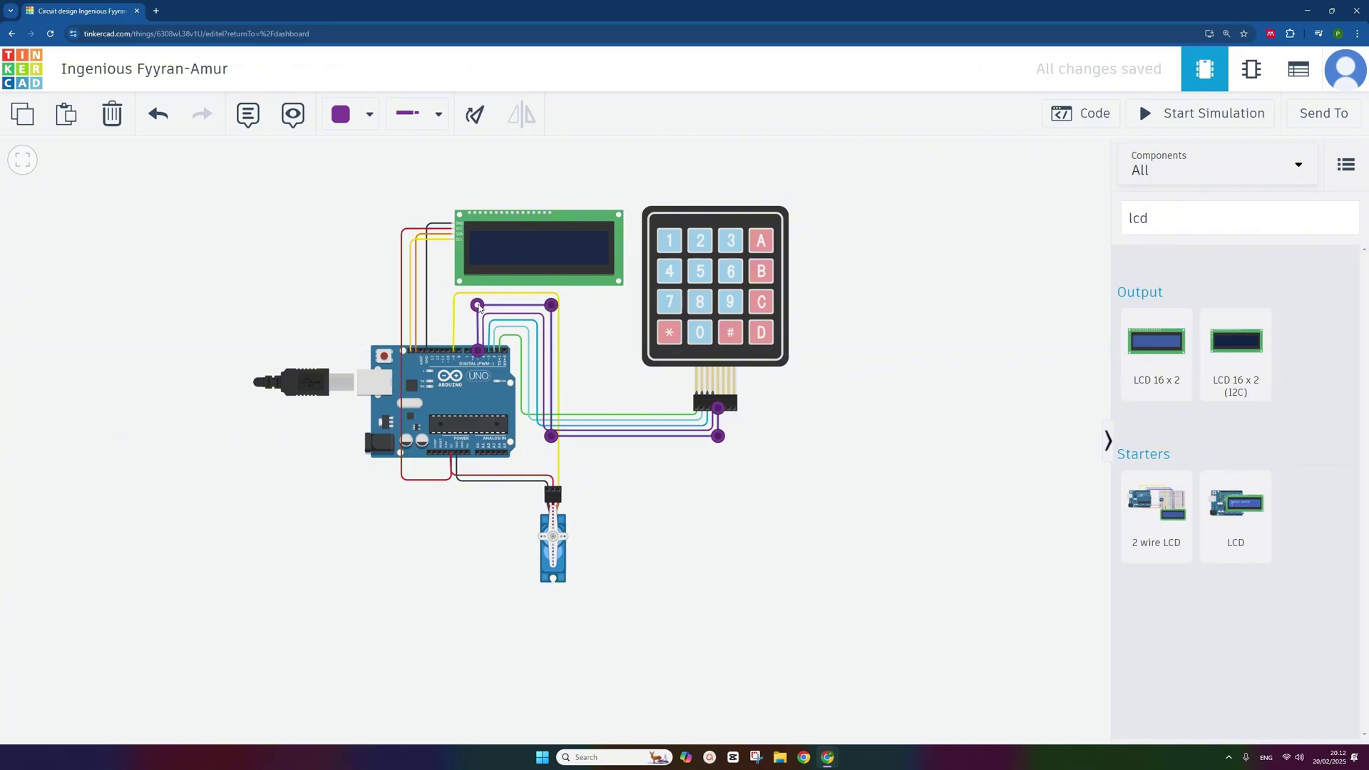
click(579, 340)
Wire the keypad's Column 2 pin to the Arduino's digital pin 6, routed around the purple wires, and color it pink.
click(724, 408)
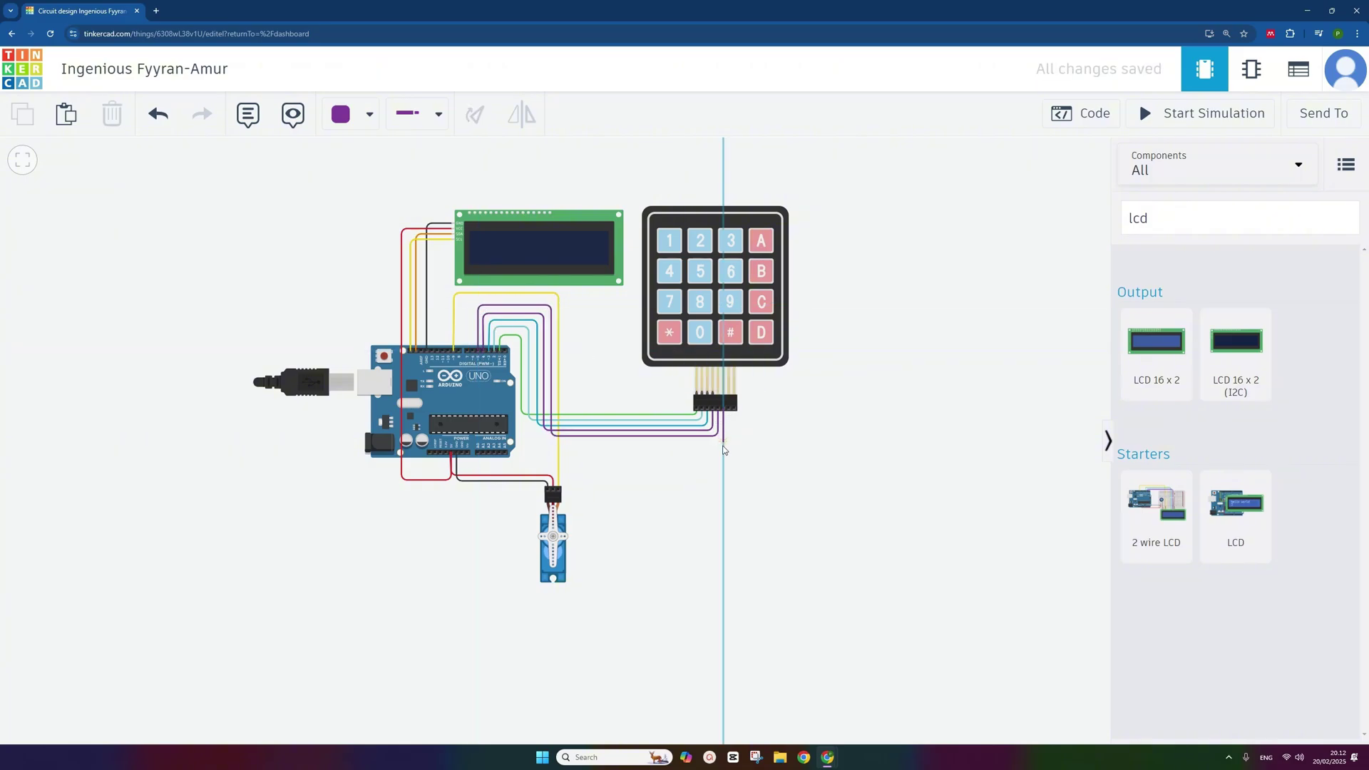
click(724, 450)
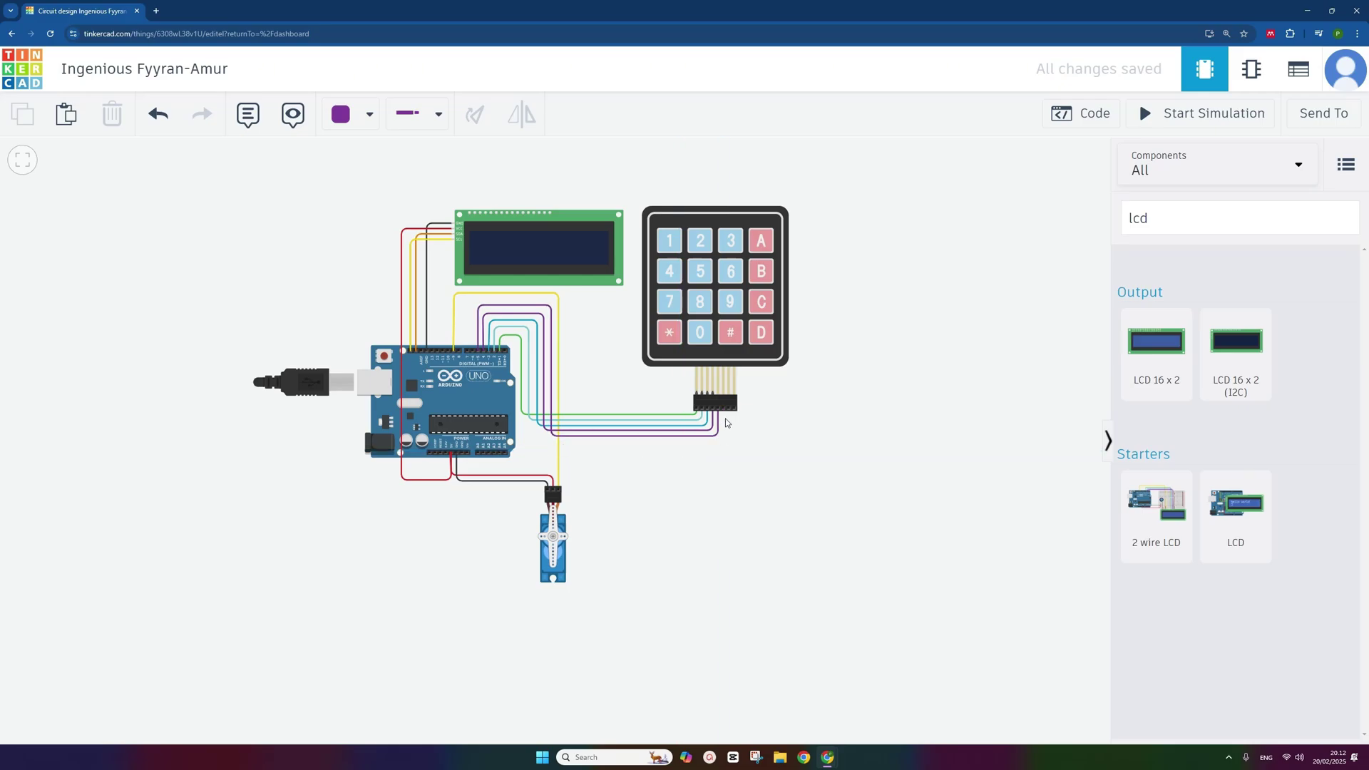
click(722, 444)
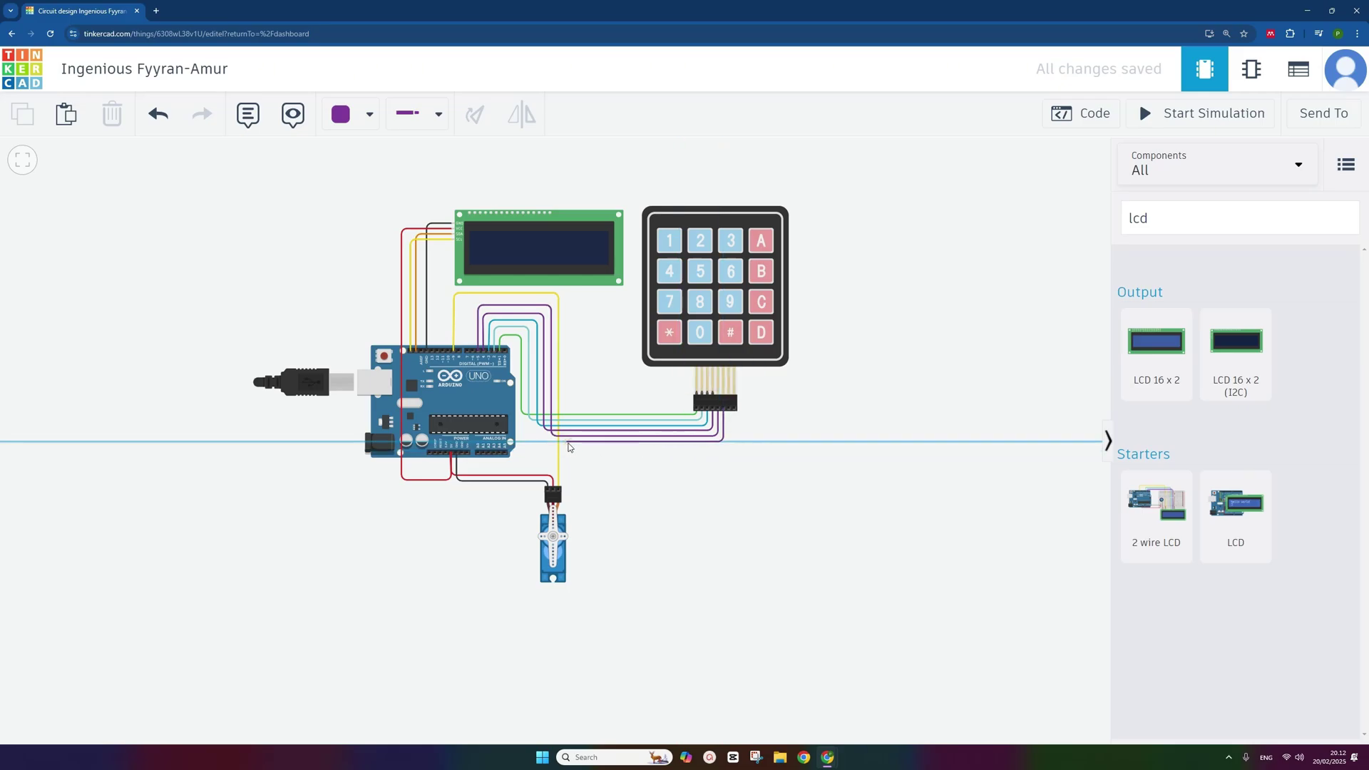
click(567, 443)
click(566, 299)
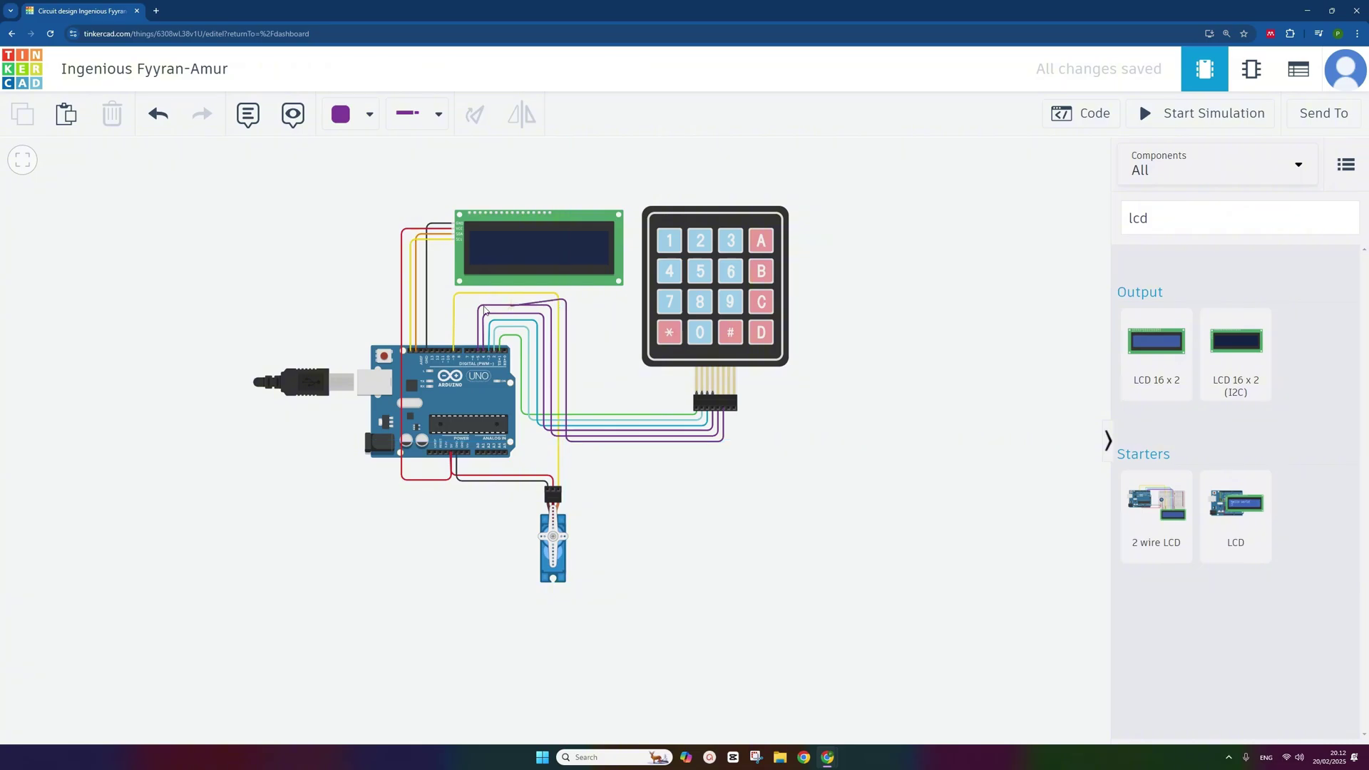
click(472, 298)
click(472, 350)
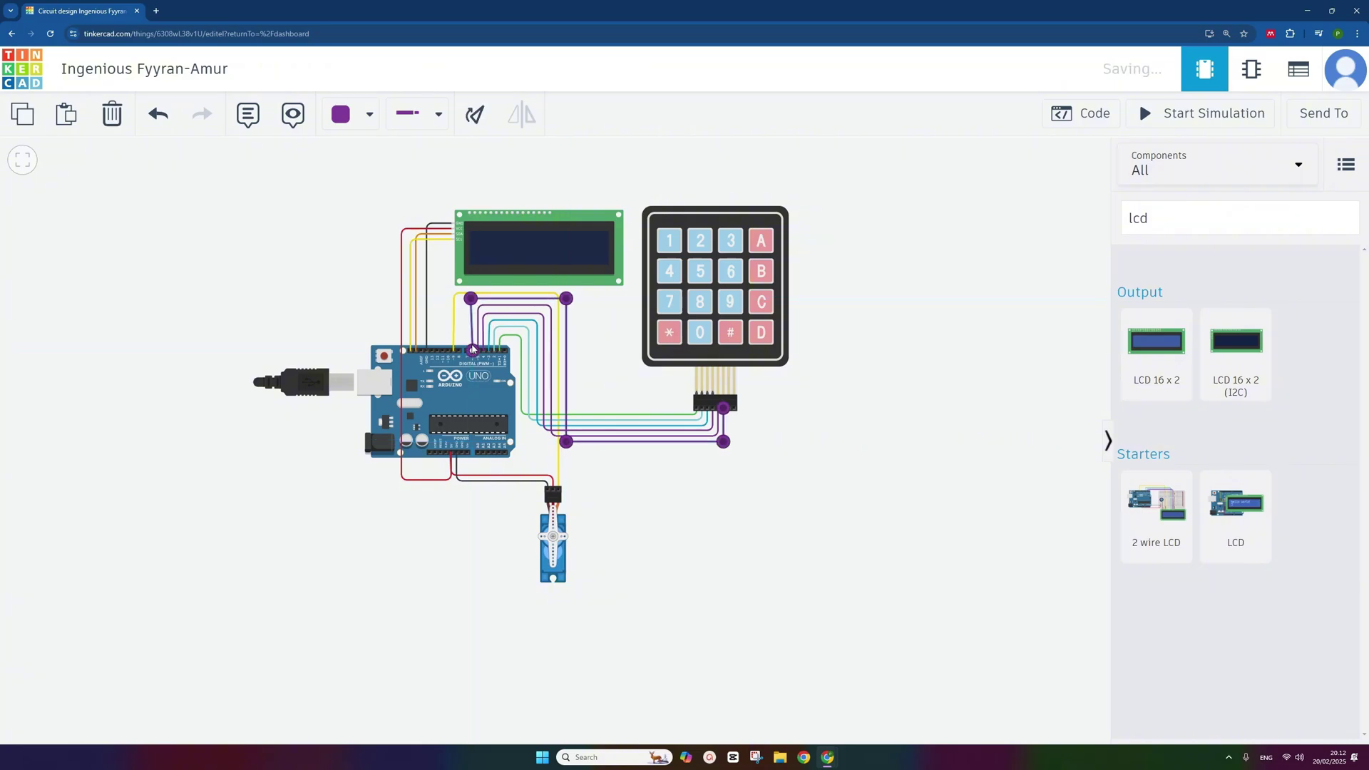
click(370, 114)
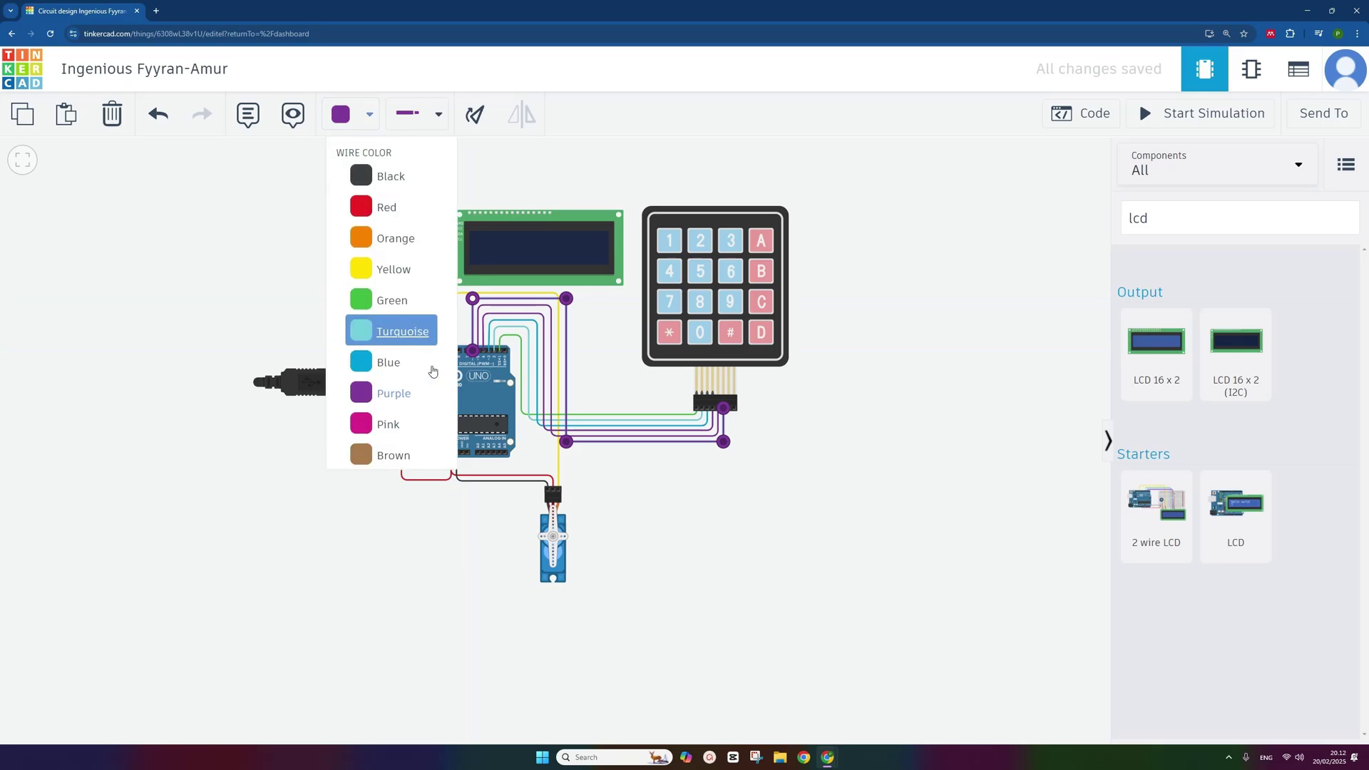
click(399, 425)
click(607, 362)
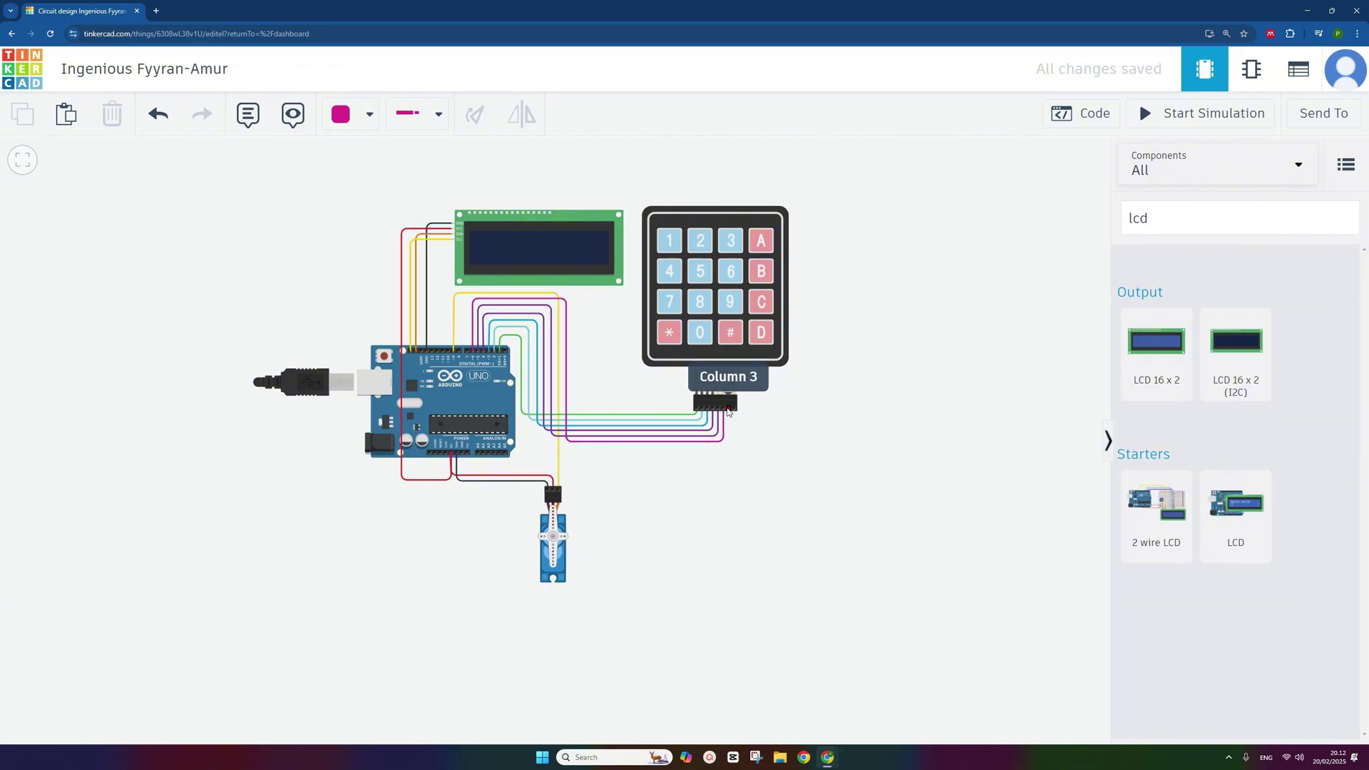
click(728, 411)
click(728, 449)
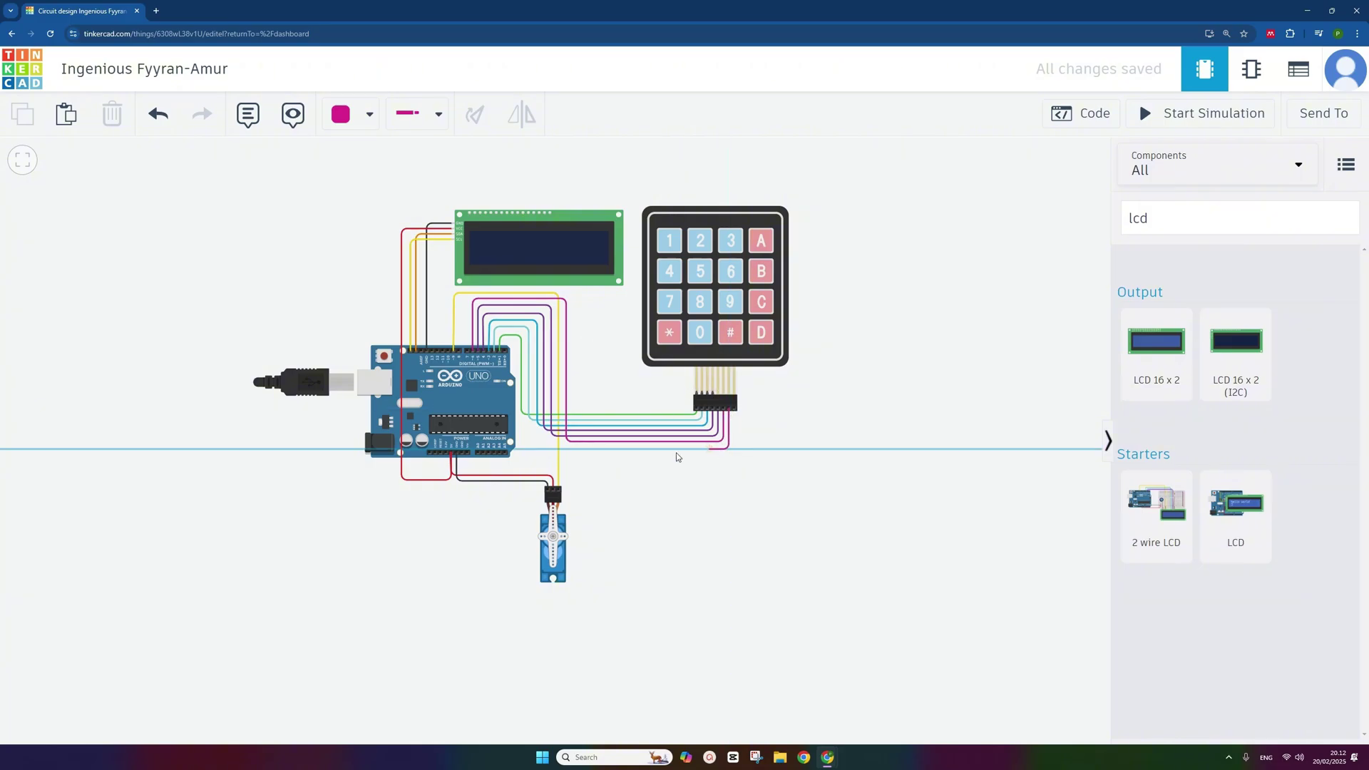
click(575, 450)
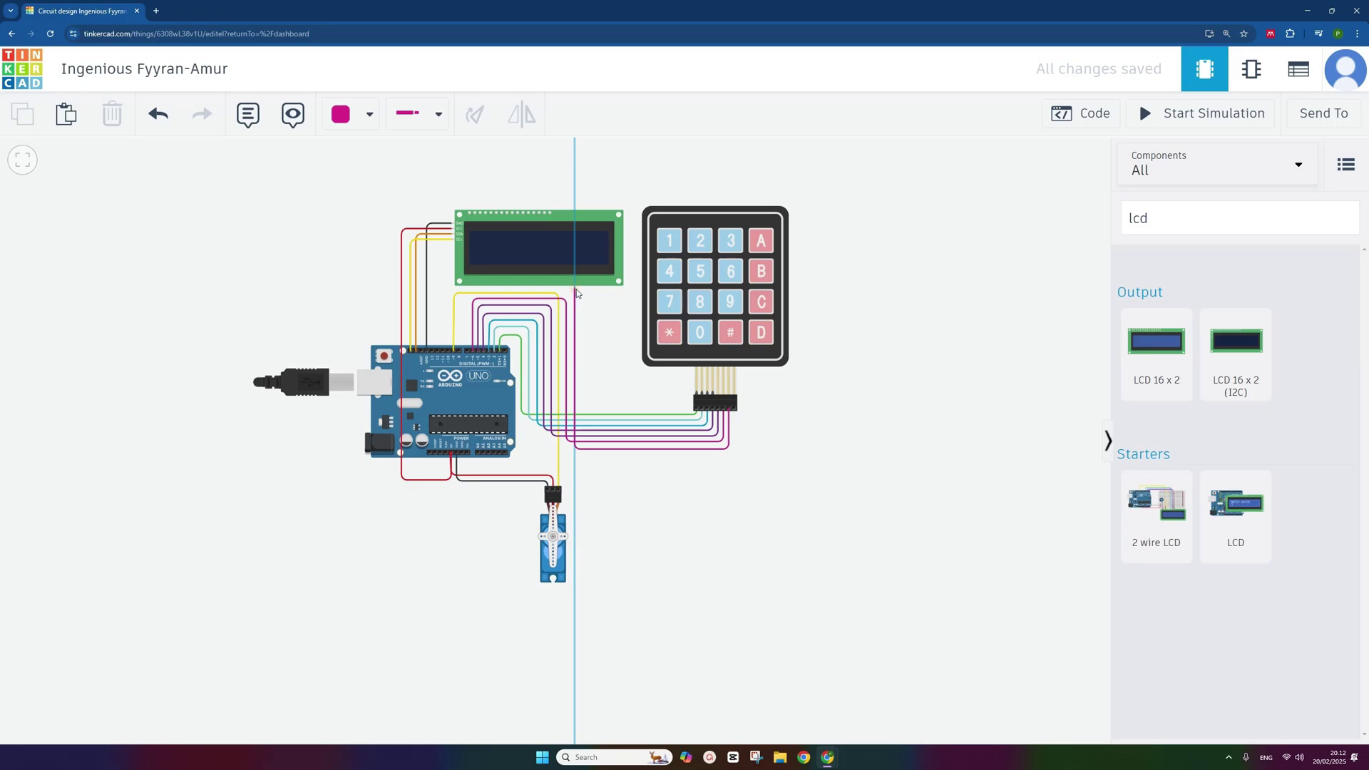
click(575, 287)
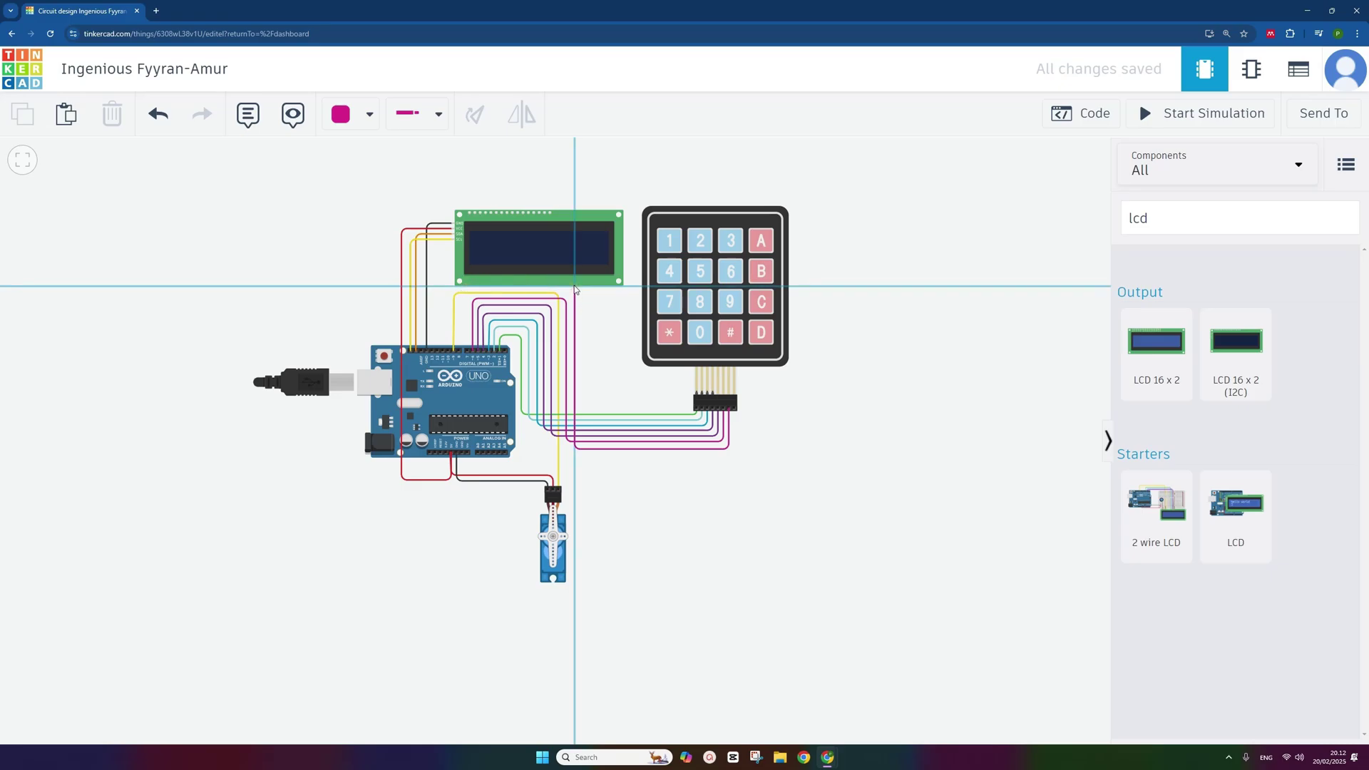
key(Escape)
Wire the keypad's Column 3 pin to the Arduino's digital pin 7 in pink, with right-angle bends just outside the Column 2 wire.
click(730, 410)
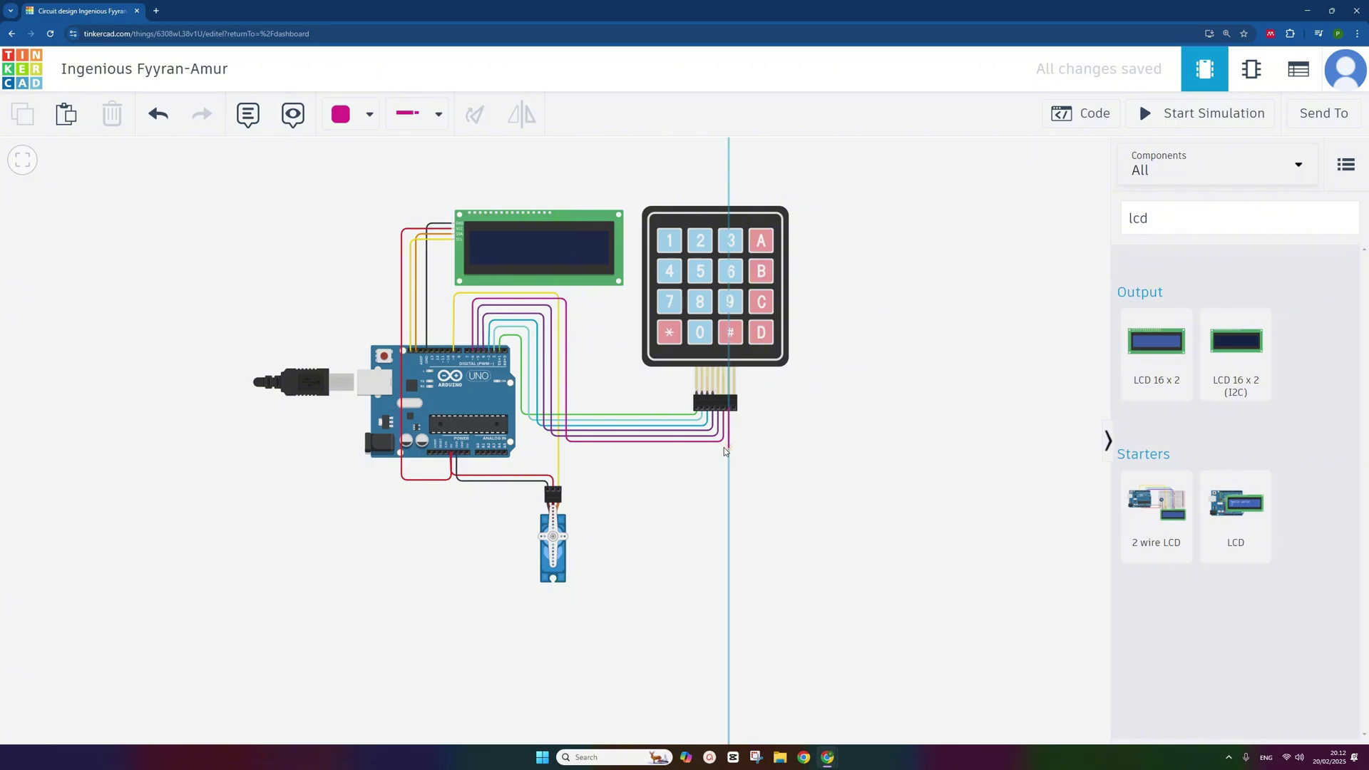
click(724, 447)
click(572, 447)
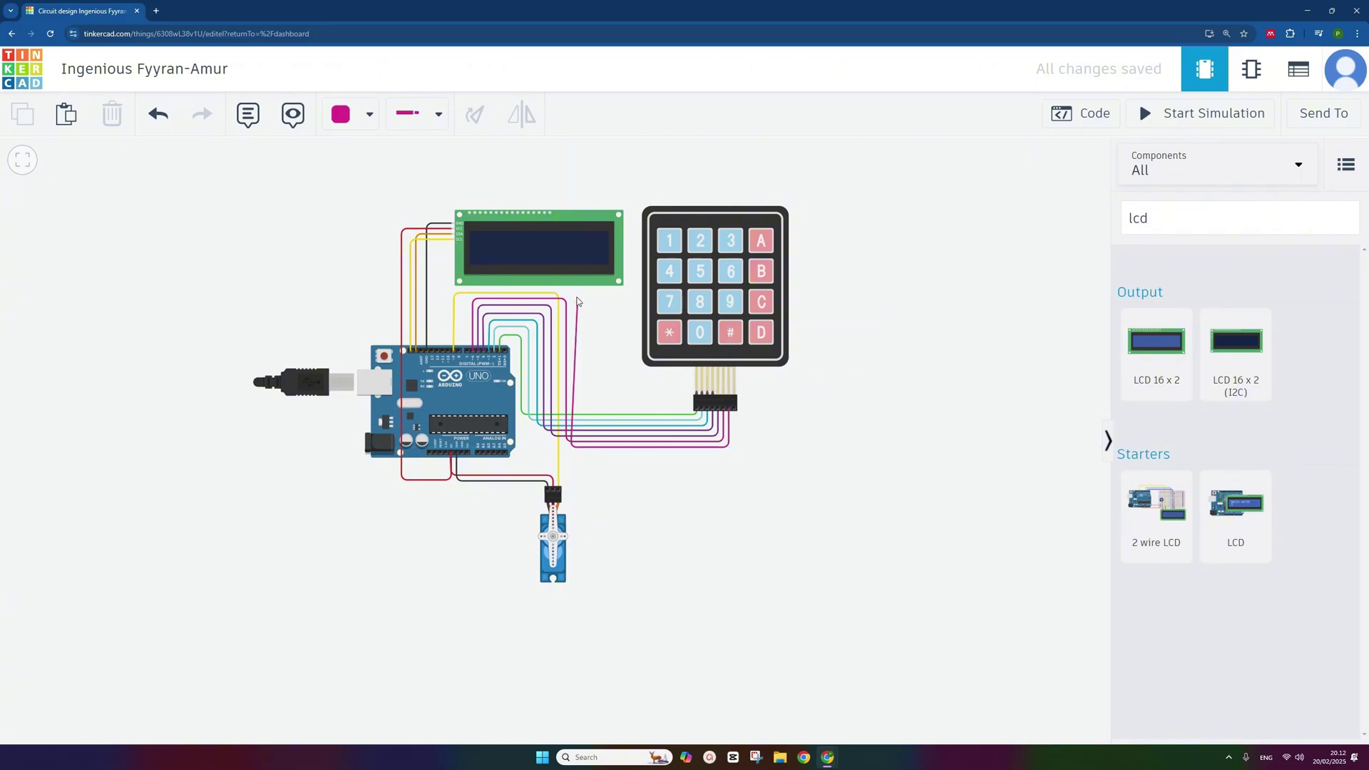
click(571, 293)
click(464, 292)
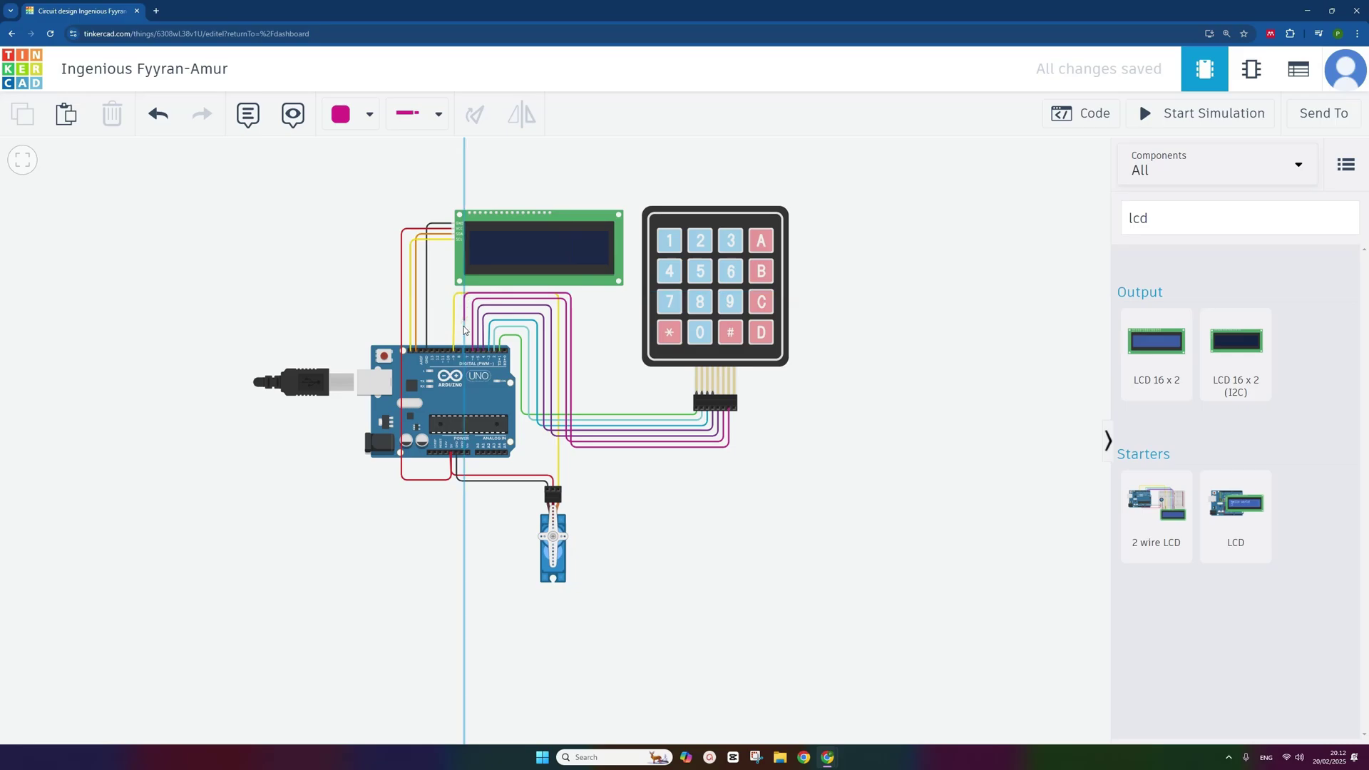
click(464, 350)
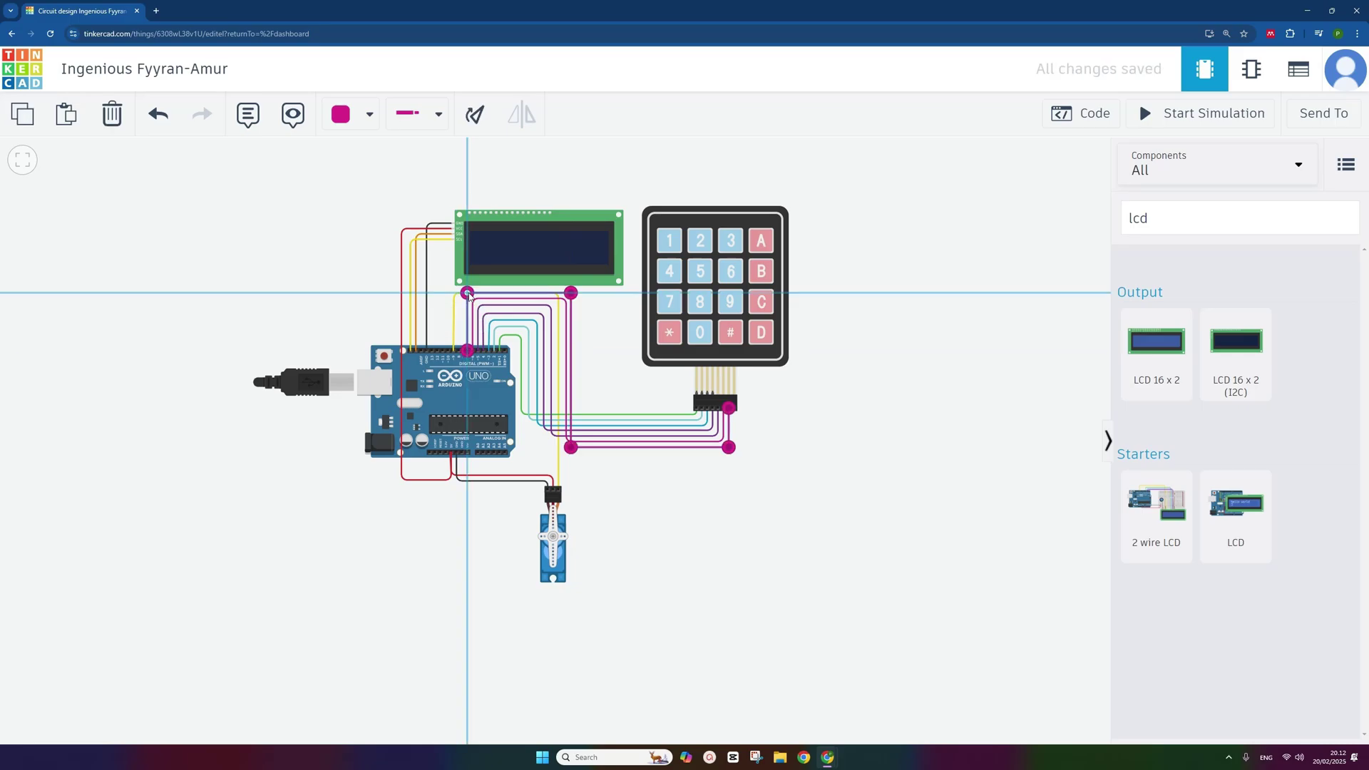
Move the LCD slightly upward to make more room for the wires between it and the Arduino.
click(454, 314)
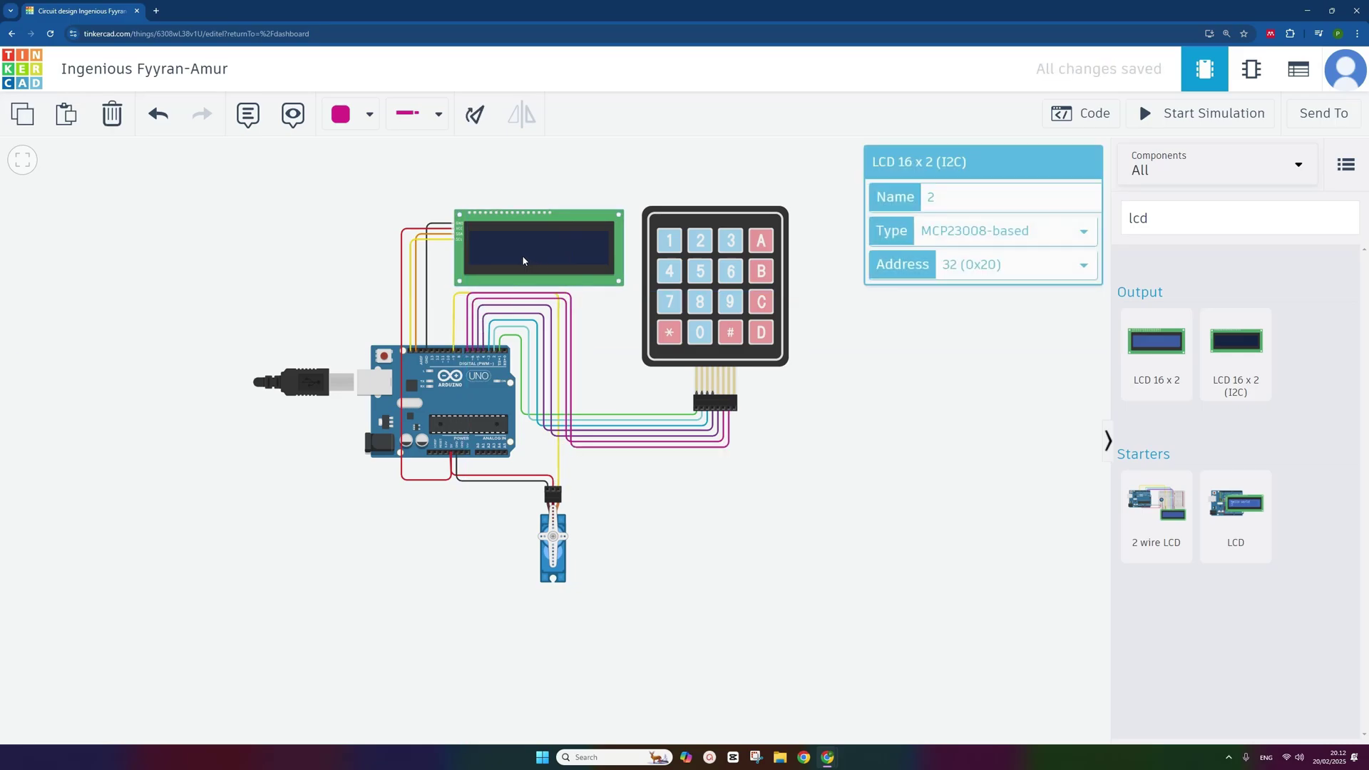
drag(522, 254, 521, 247)
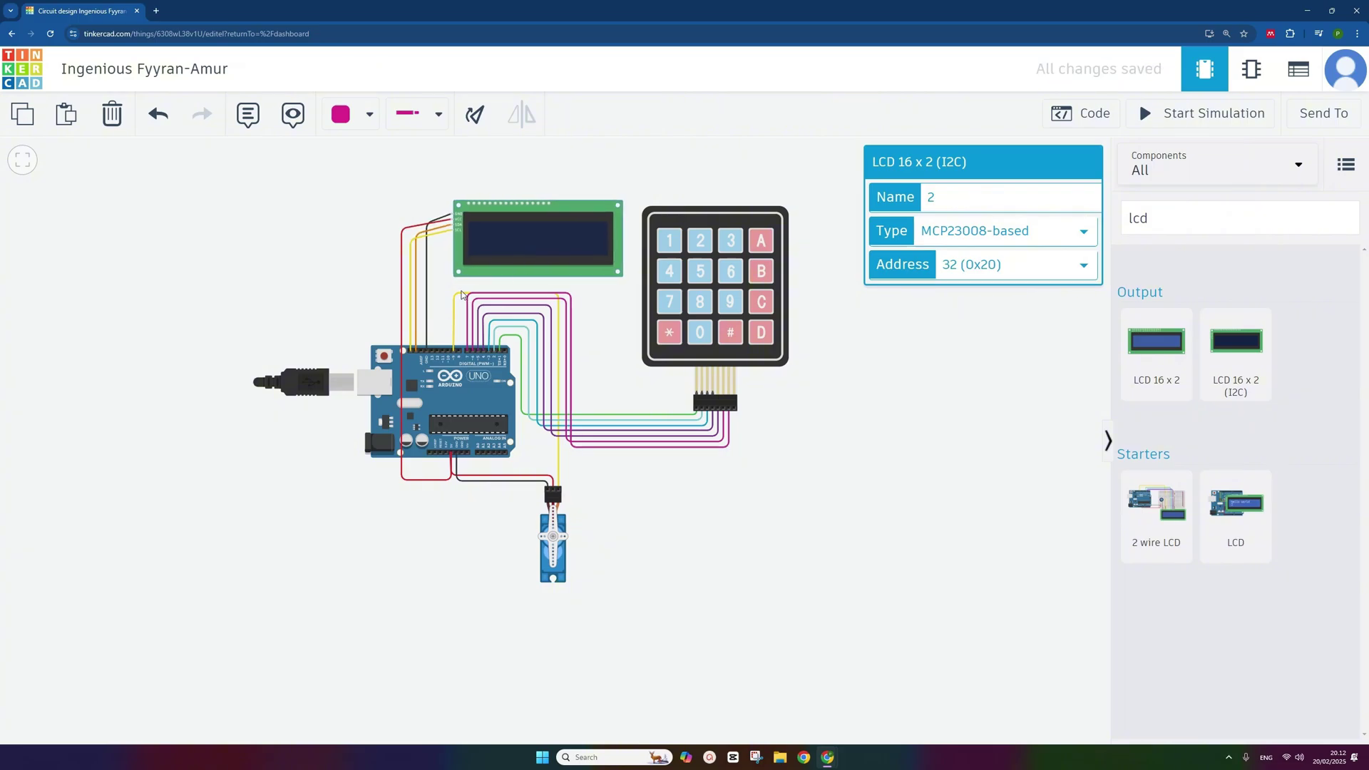
Raise the horizontal run of the servo's yellow signal wire so it sits clear above the keypad wires.
click(558, 294)
drag(558, 292, 559, 286)
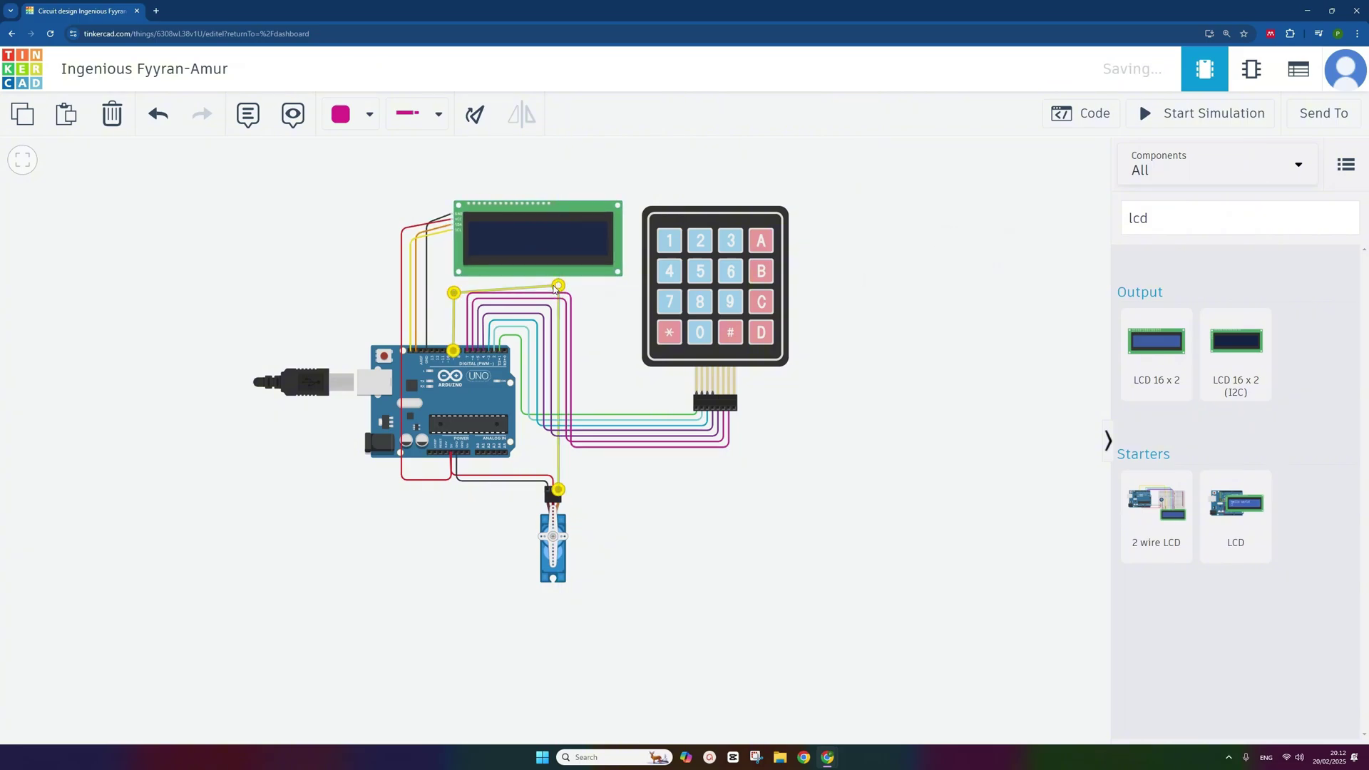
click(592, 301)
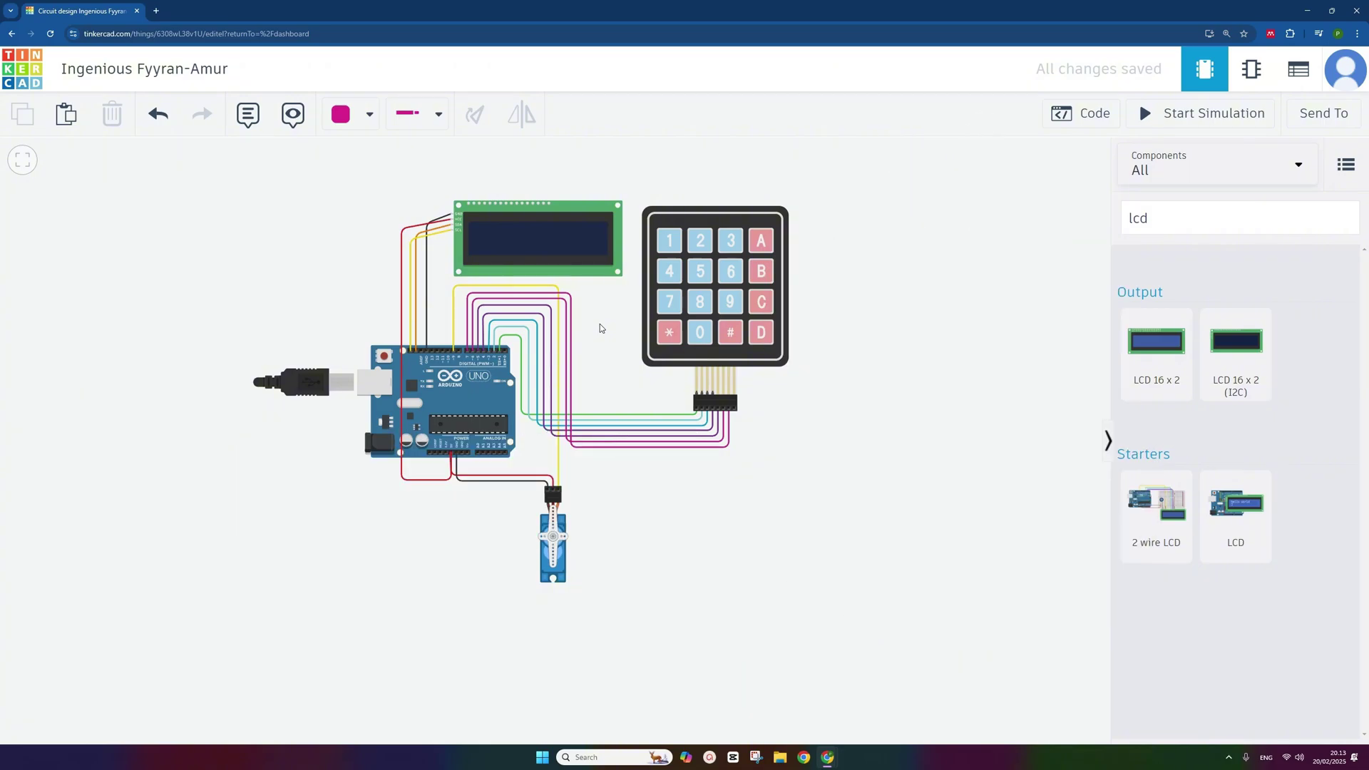
Set the I2C LCD's type to PCF8574-based and its address to 39 (0x27).
click(537, 237)
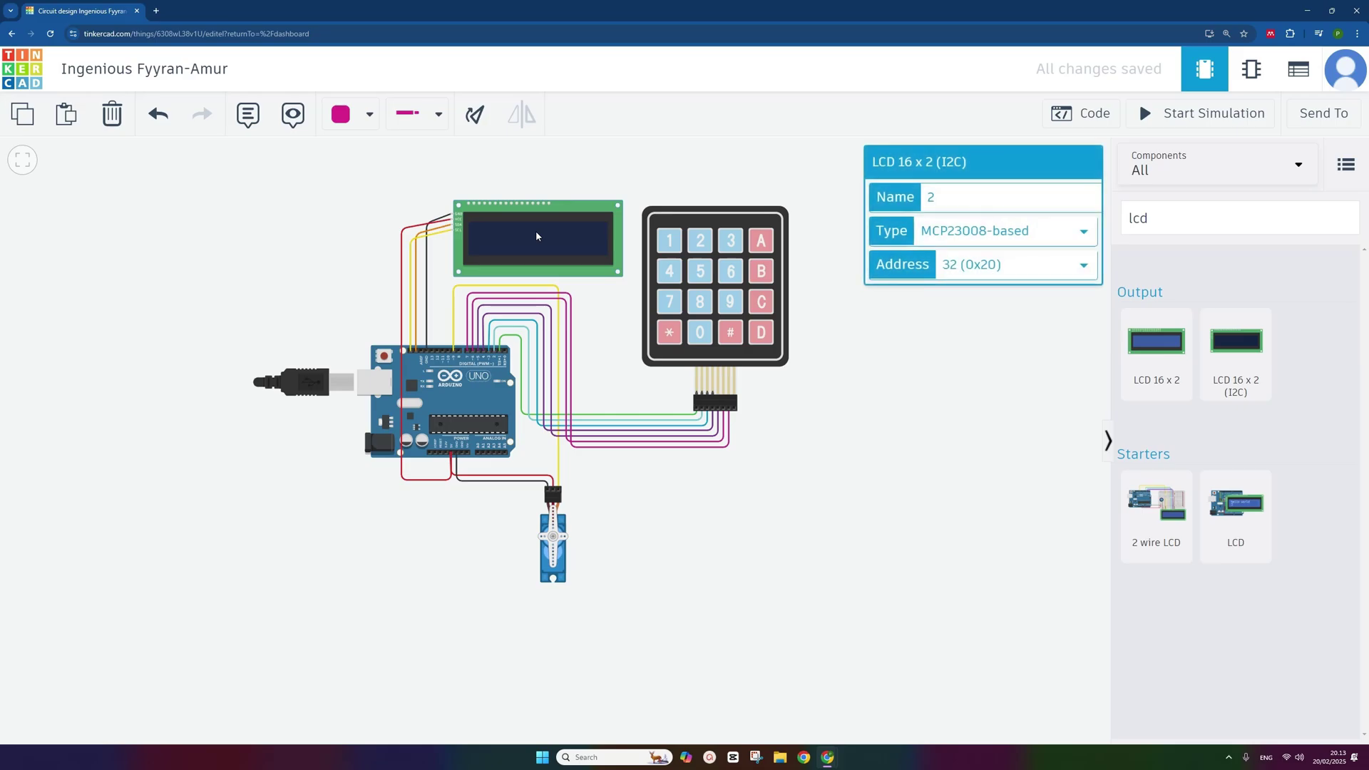
click(1082, 232)
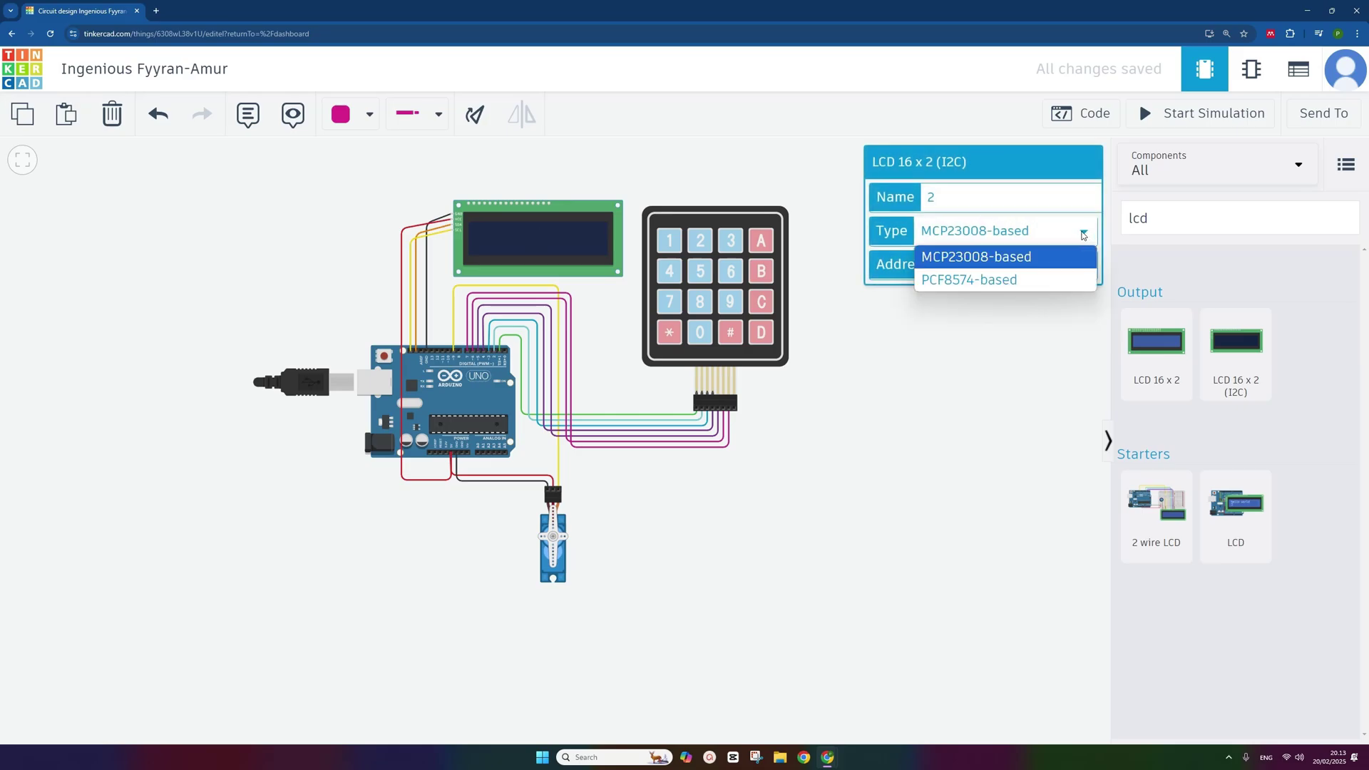
click(967, 284)
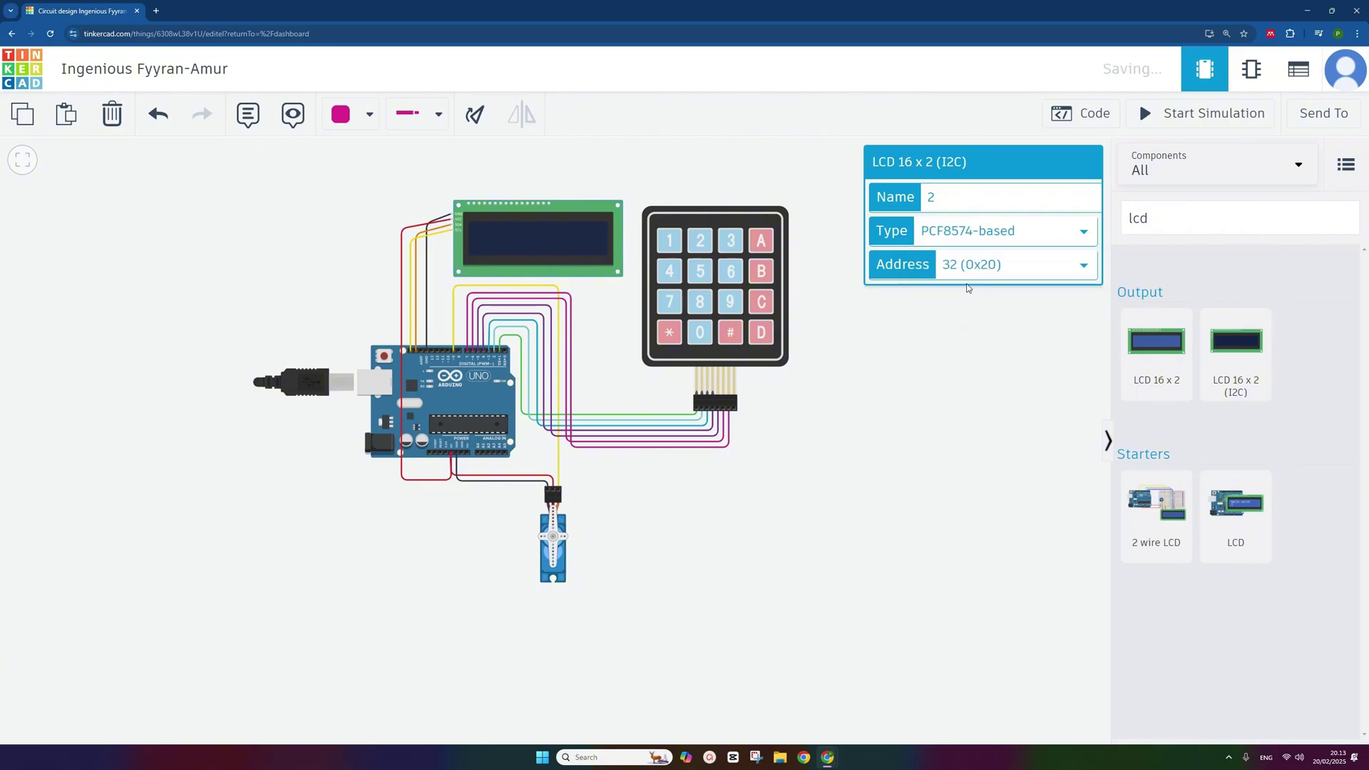
click(1078, 267)
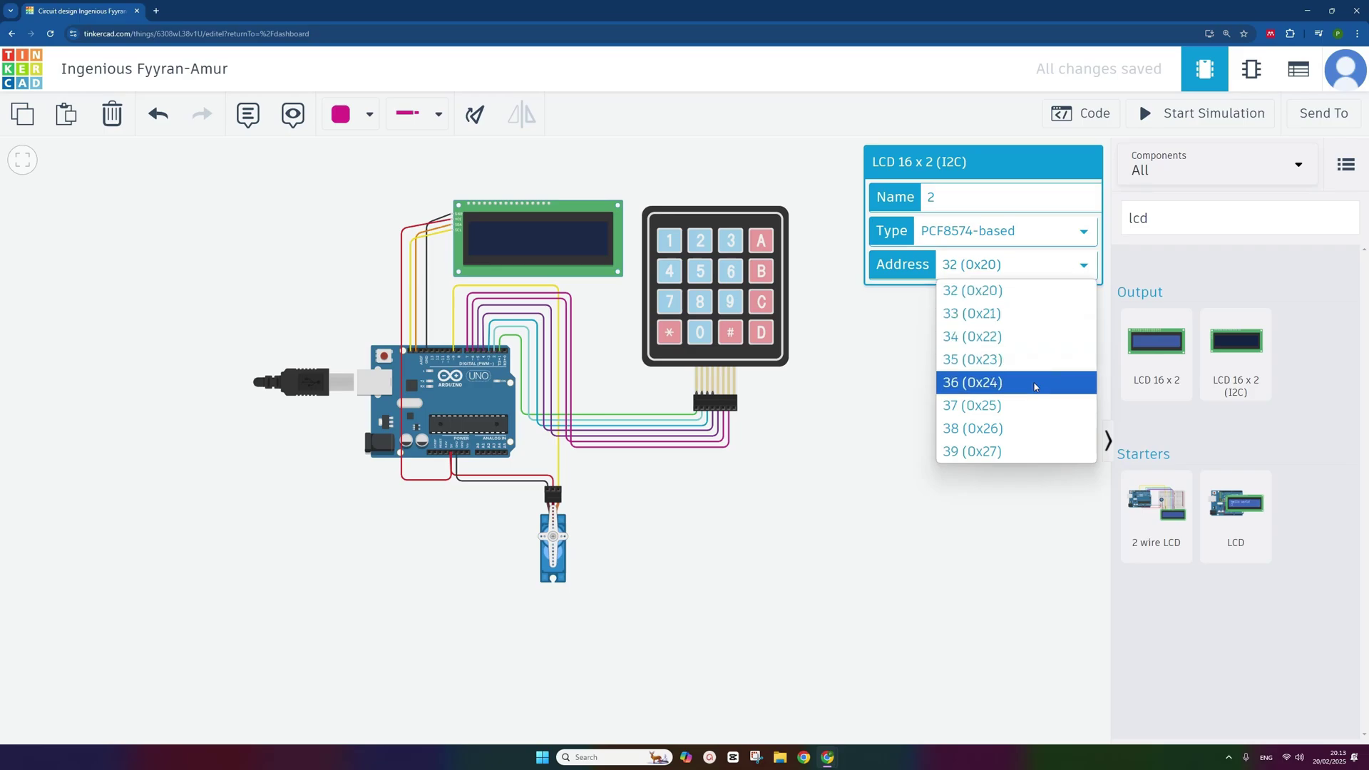
click(981, 460)
click(938, 383)
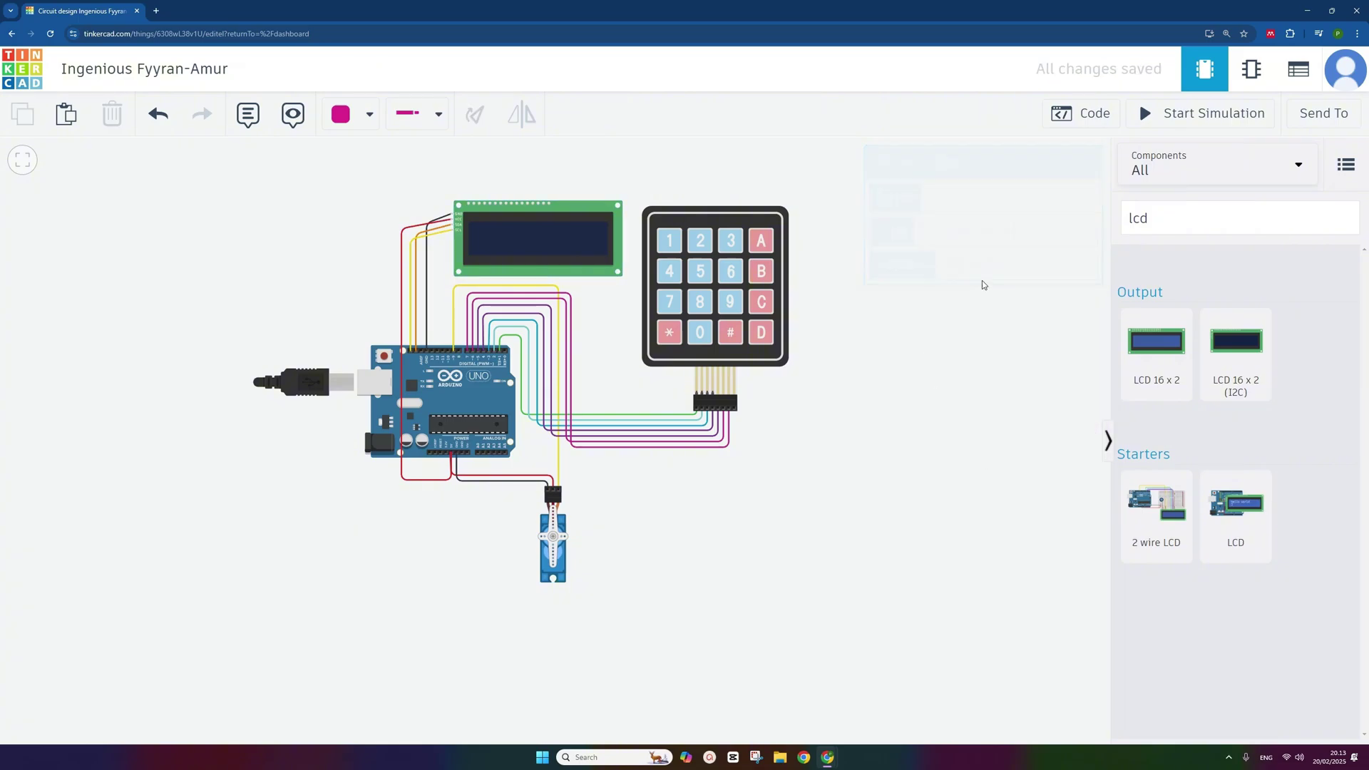
Open the Arduino's code editor in Text mode, discarding the blocks, and widen it toward the keypad.
scroll(897, 392, up, 3)
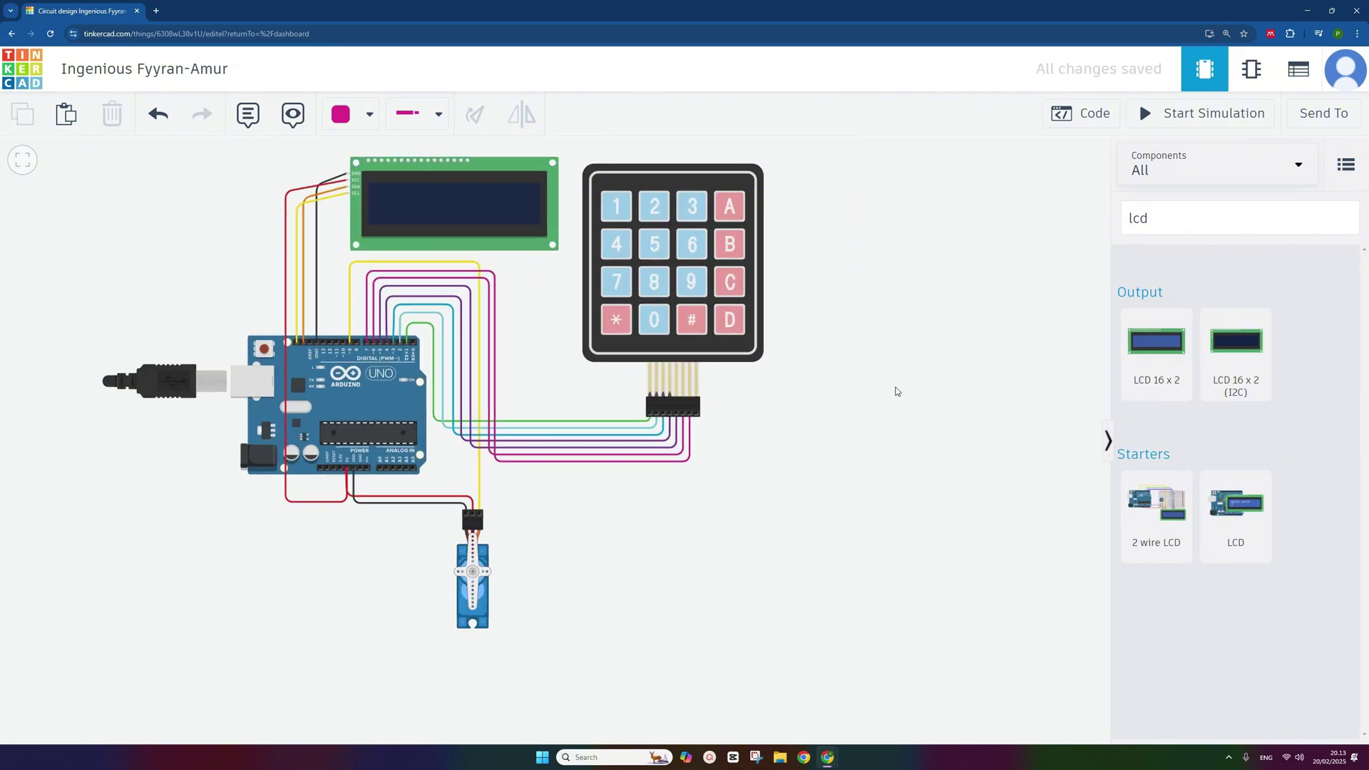
scroll(978, 434, up, 2)
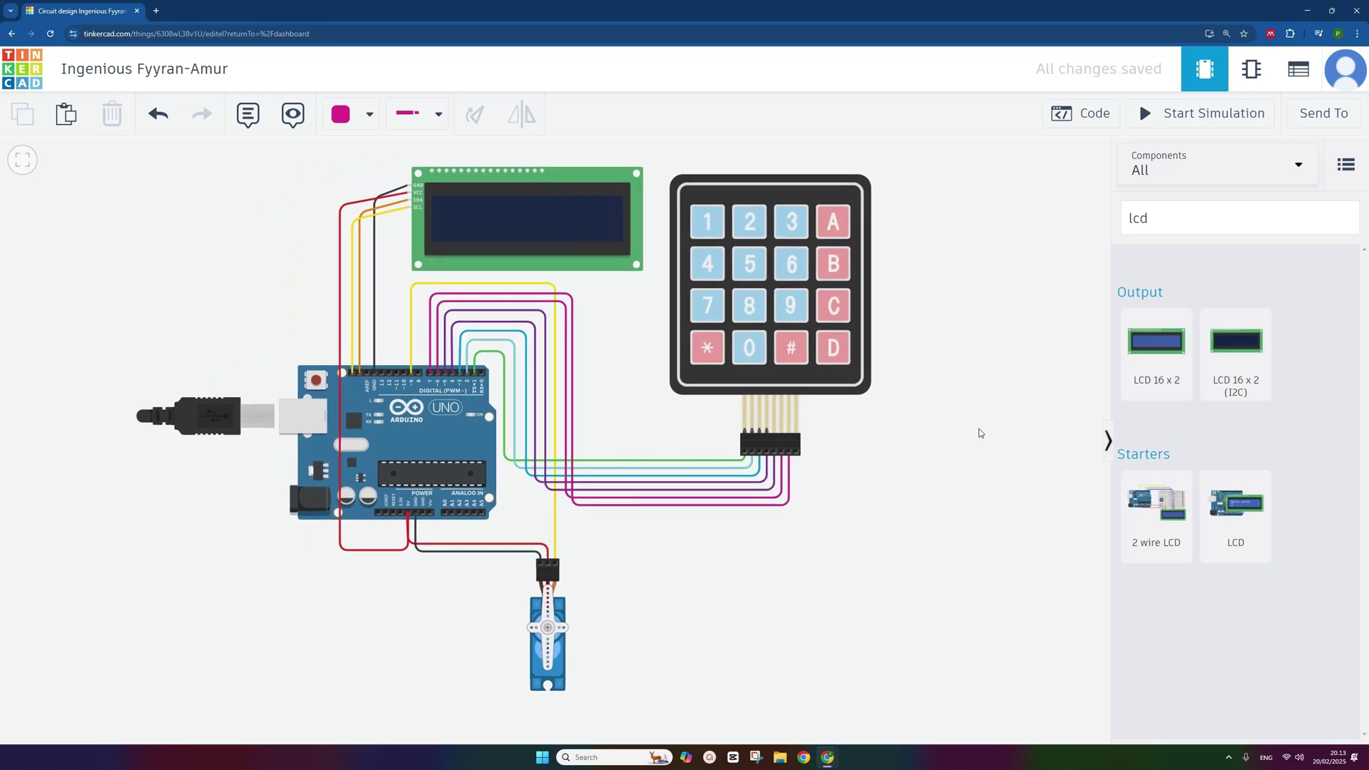
drag(960, 437, 982, 452)
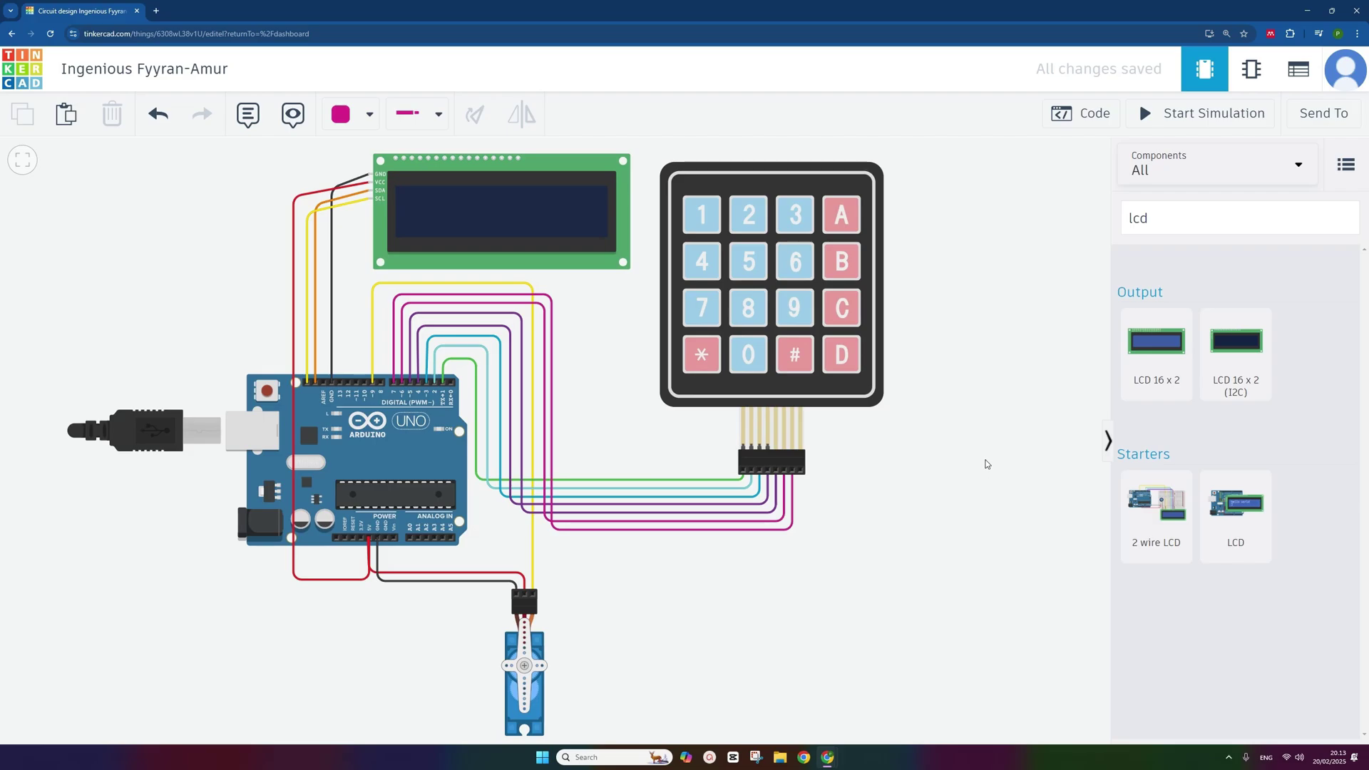
drag(984, 449, 691, 462)
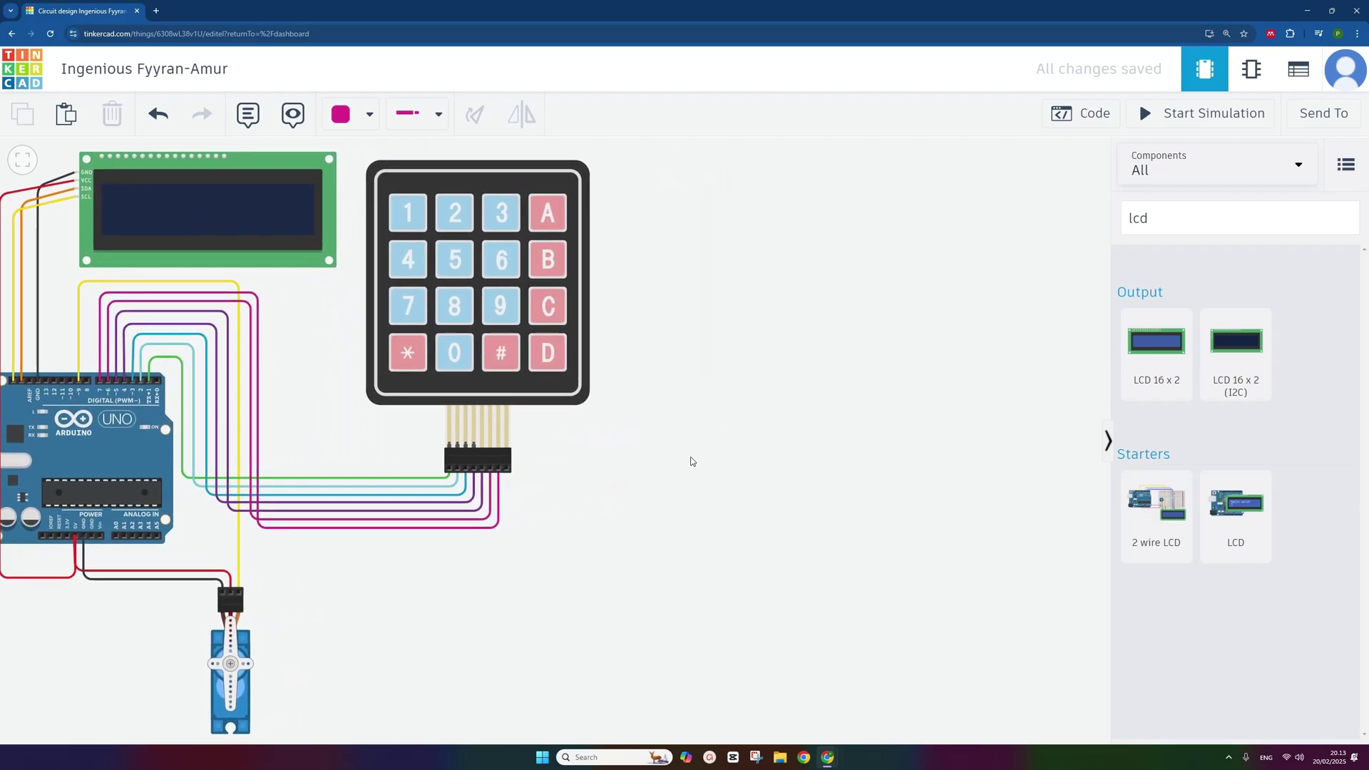
click(1081, 113)
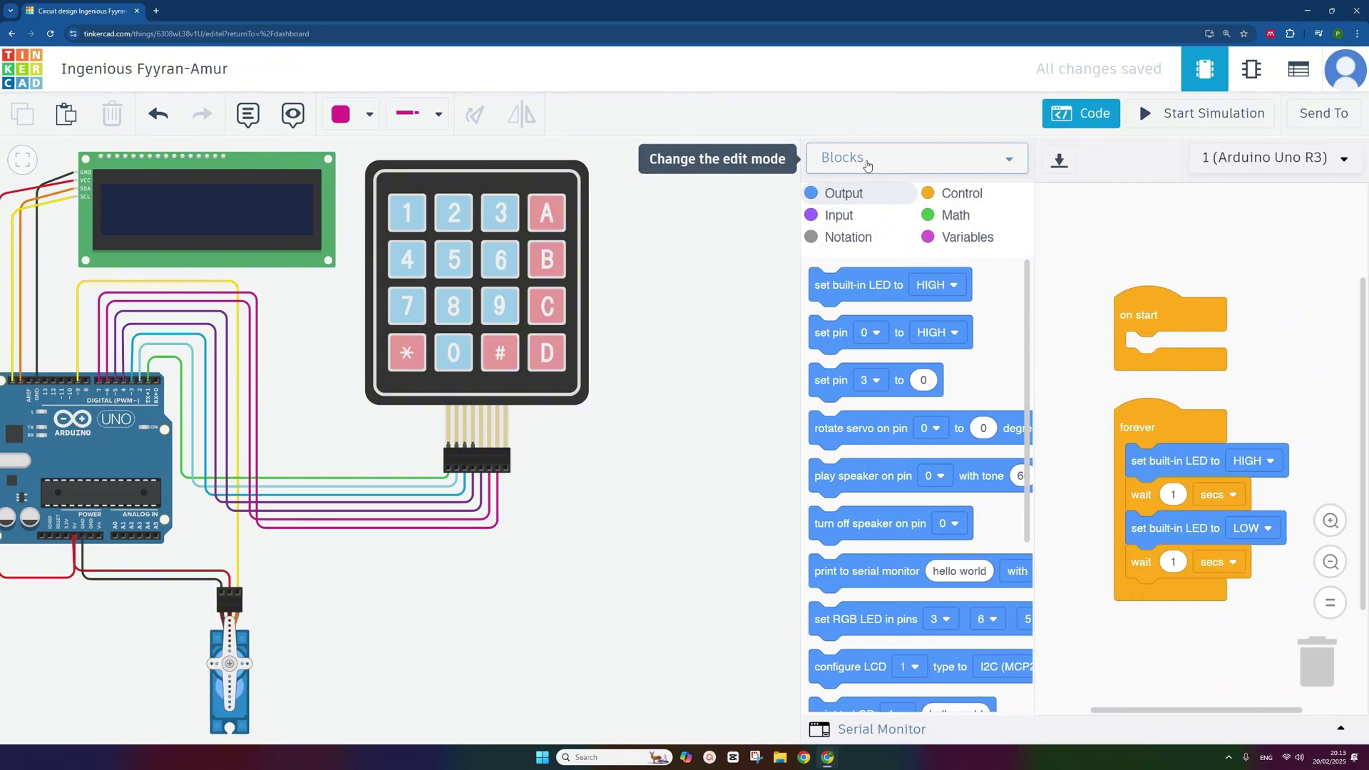
click(867, 165)
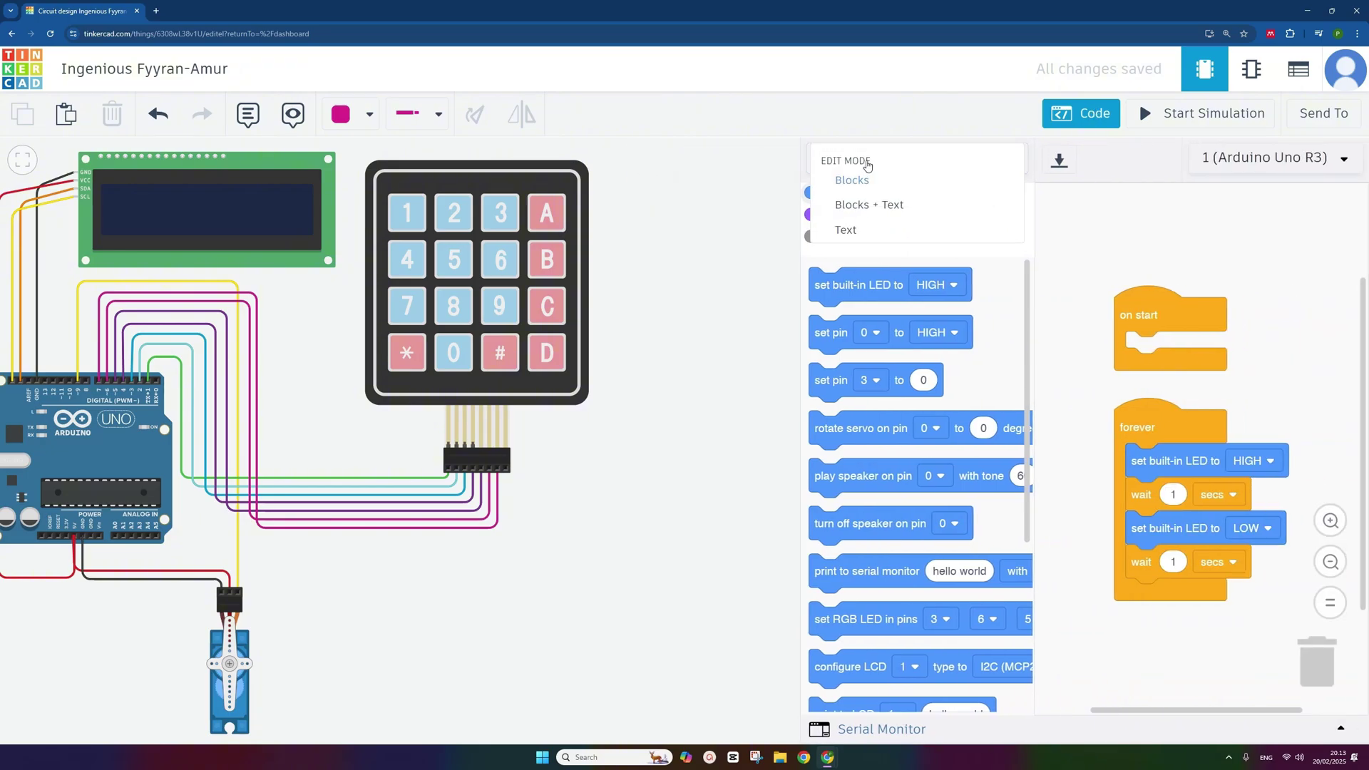
click(854, 232)
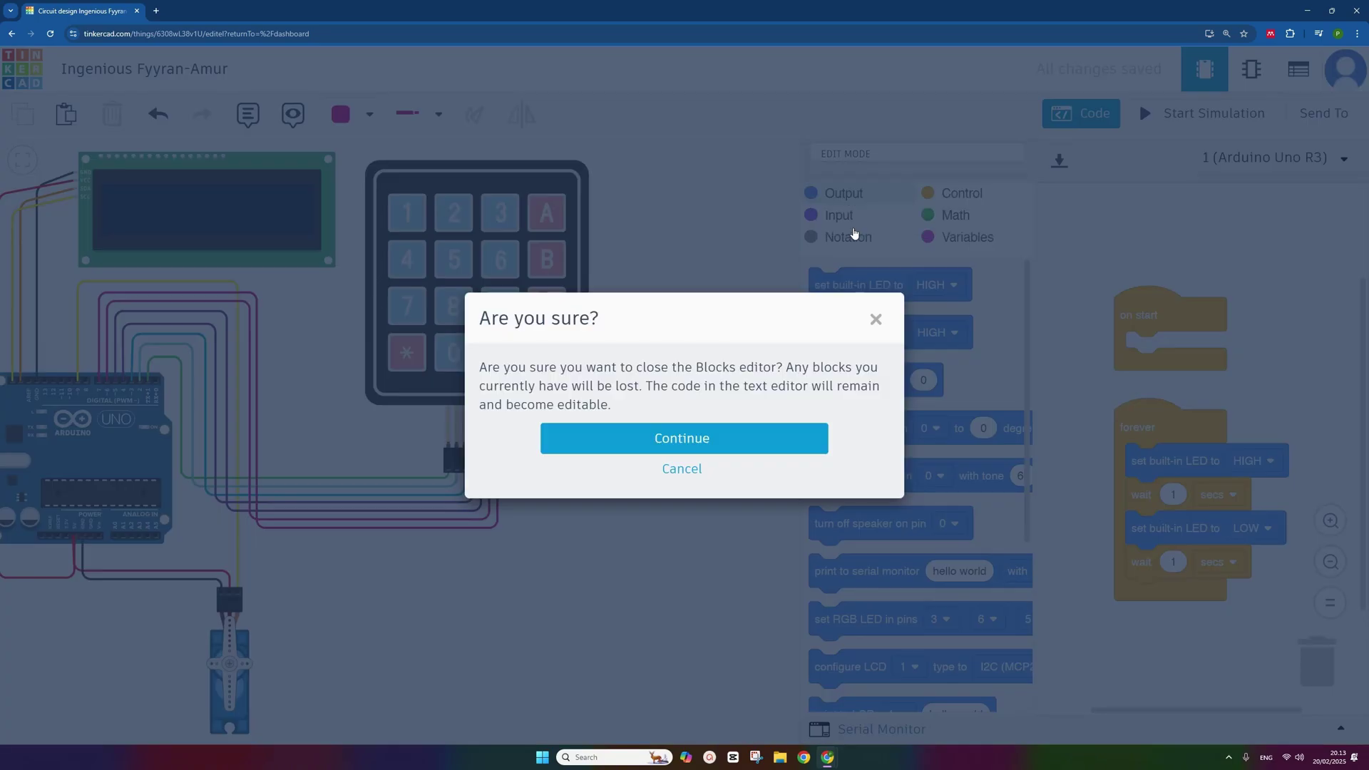
click(731, 442)
drag(800, 353, 587, 353)
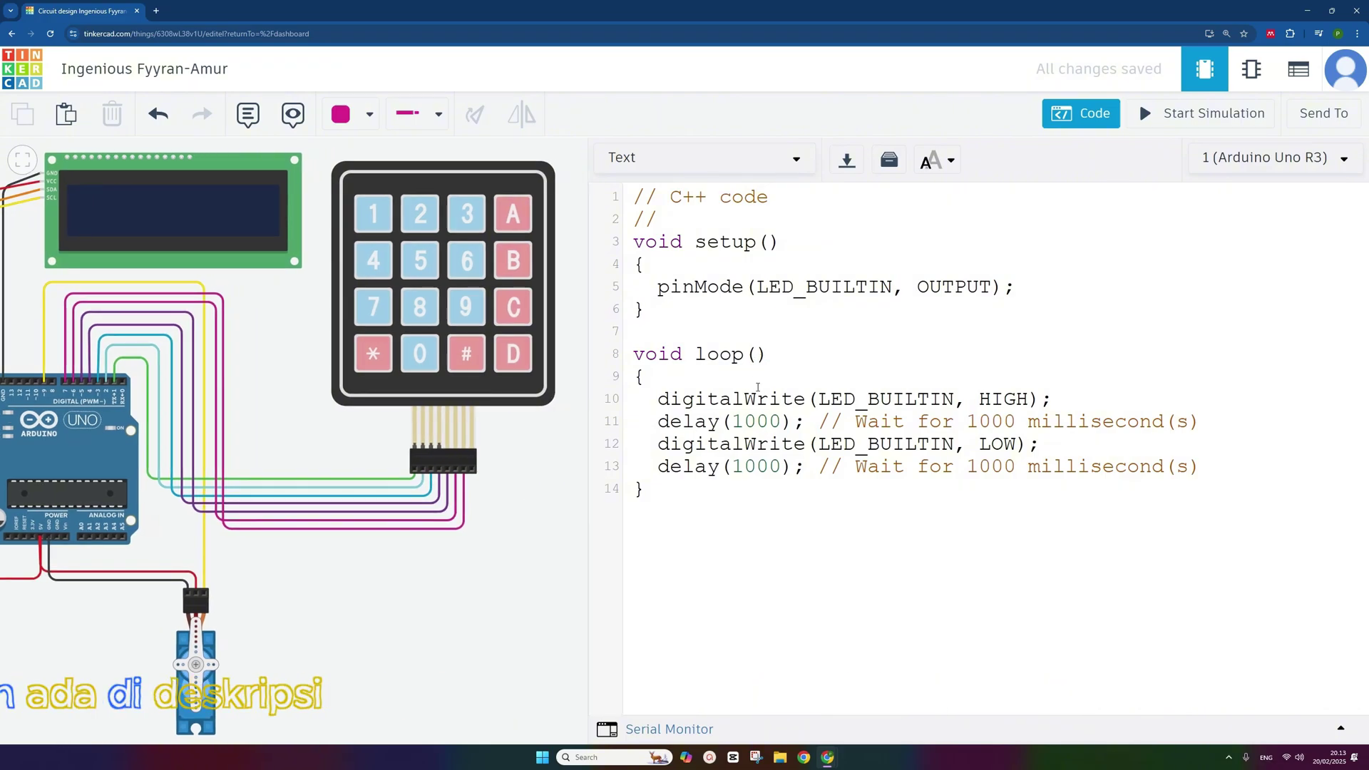
Delete the whole default sketch, and switch to the Smart Door Kunci text file on the desktop to copy all its code.
drag(654, 501, 633, 196)
key(BackSpace)
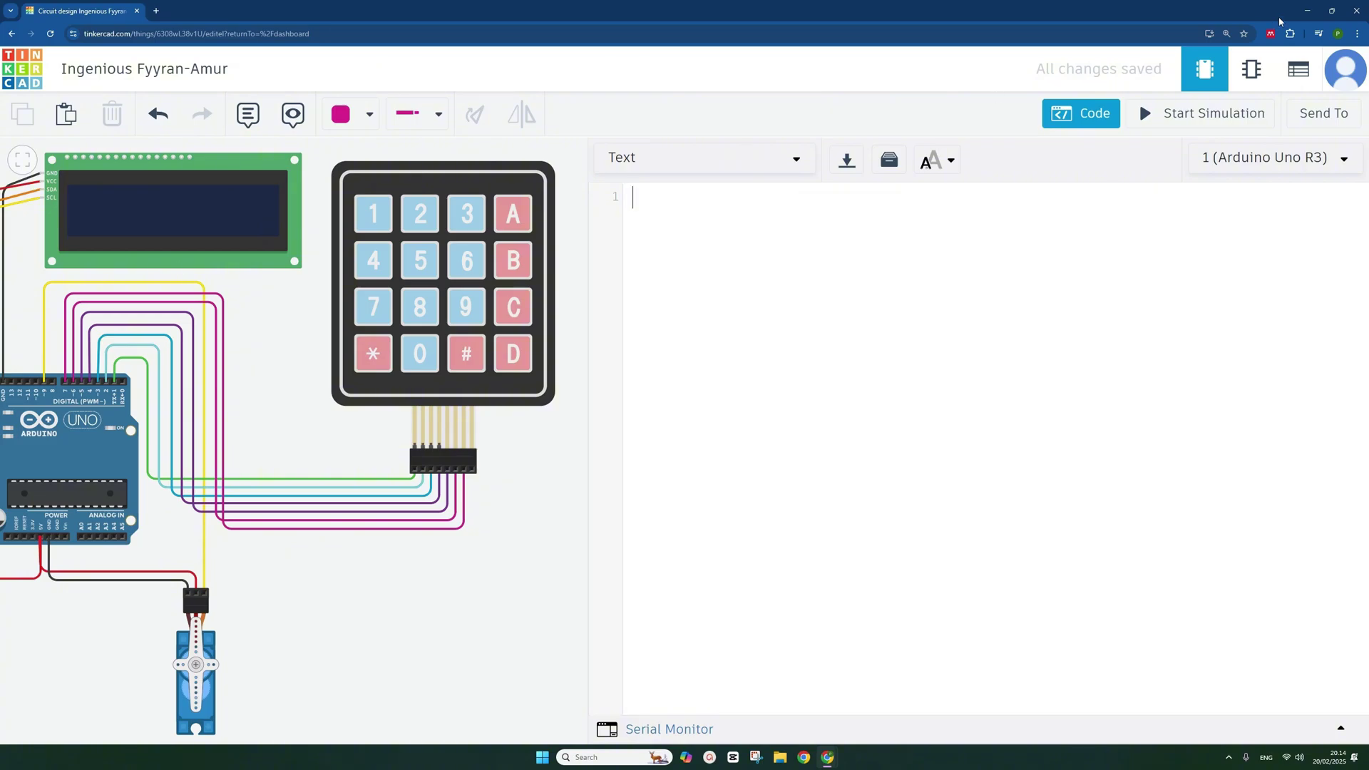
click(1307, 10)
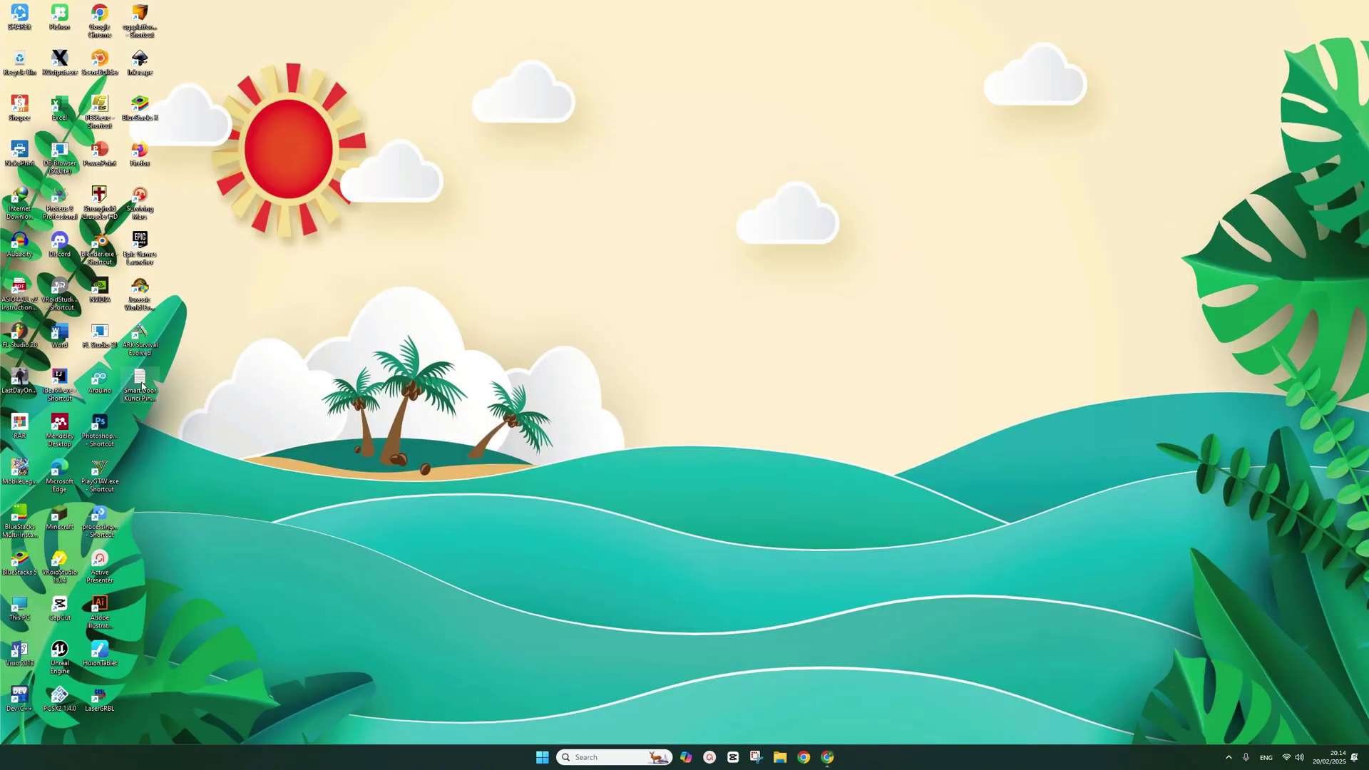
double_click(140, 385)
click(586, 137)
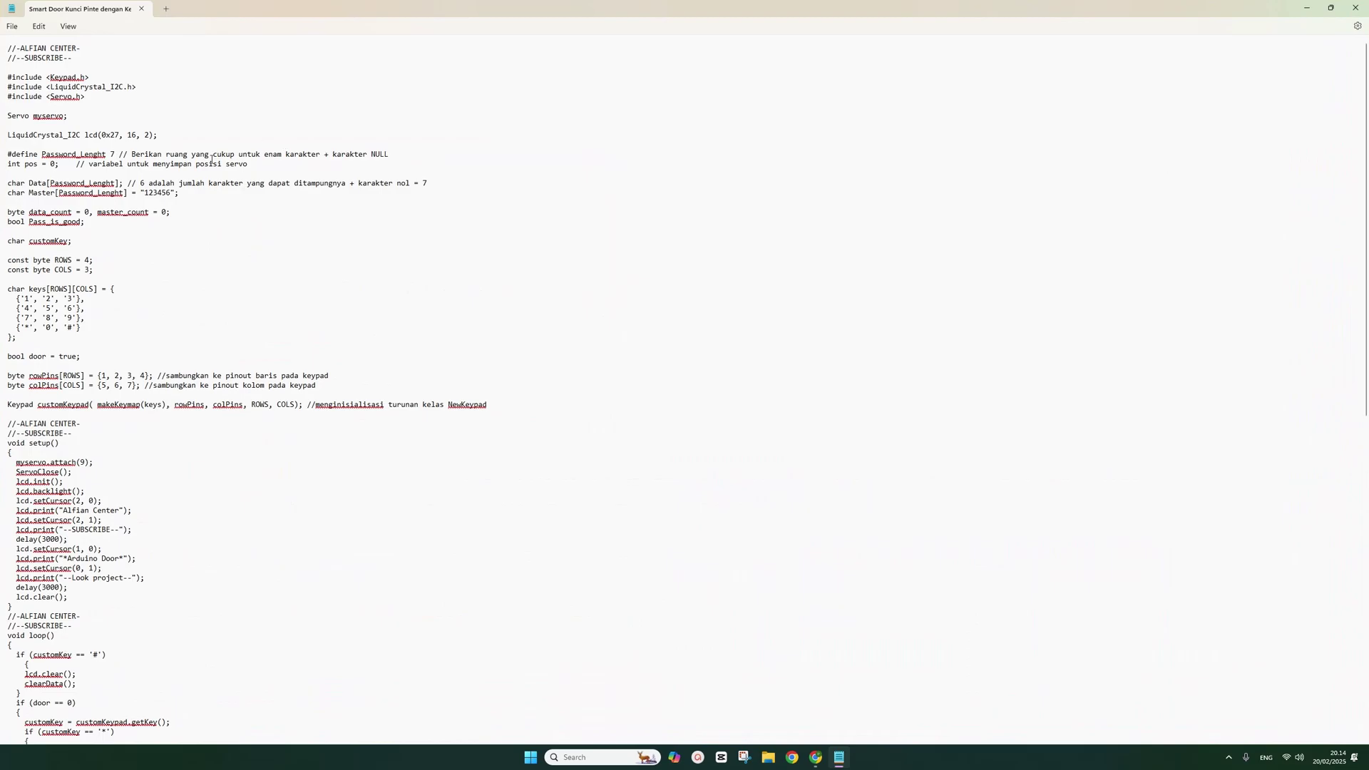
scroll(211, 161, up, 5)
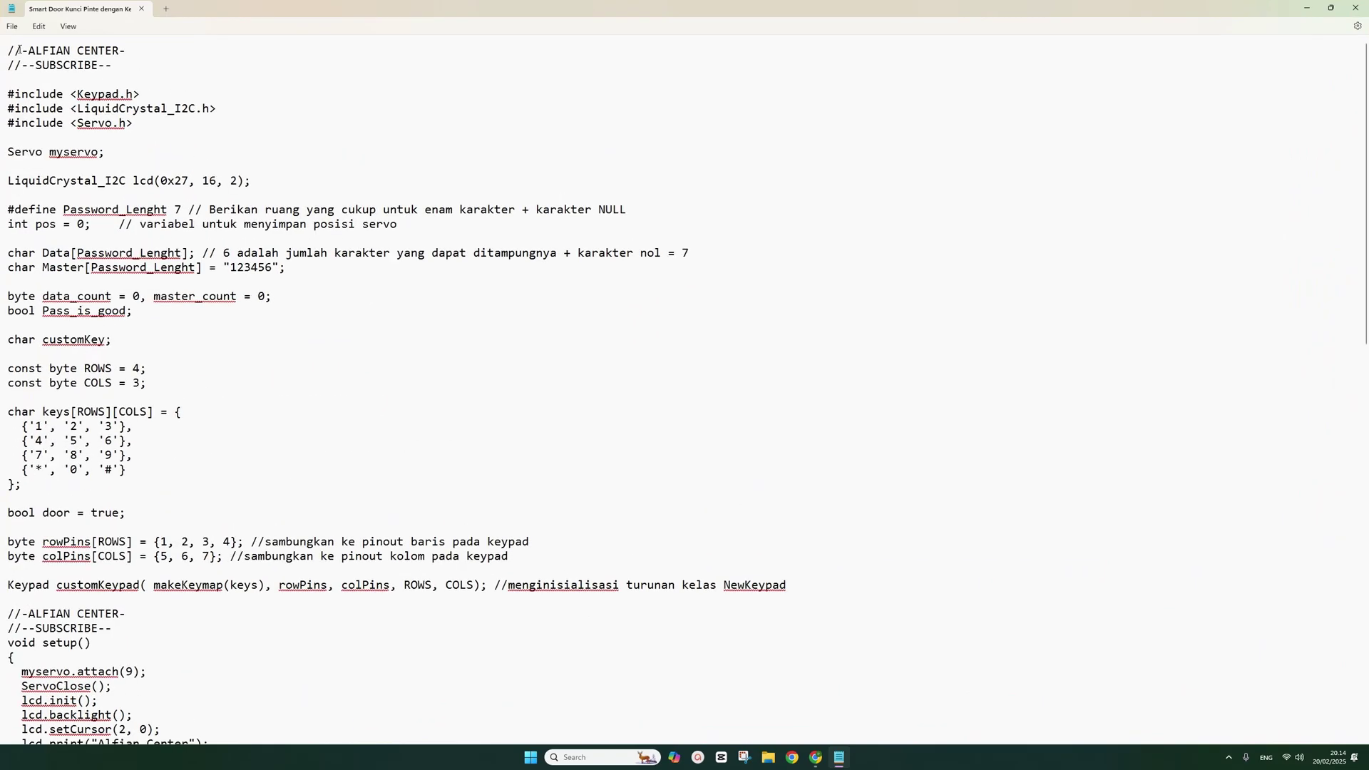
key(ctrl+a)
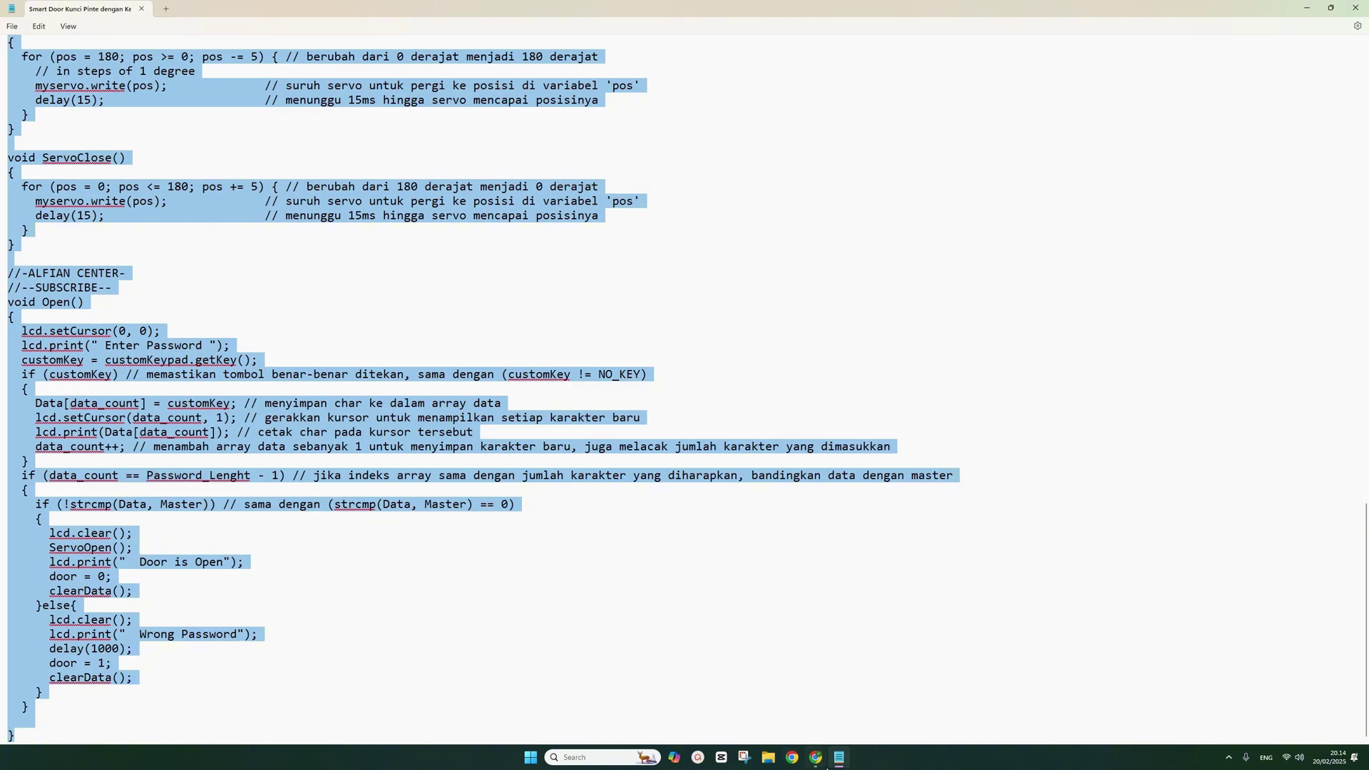
Switch back to Tinkercad, paste the copied smart door code into the empty code editor and widen the editor slightly.
mouse_move(826, 765)
click(865, 706)
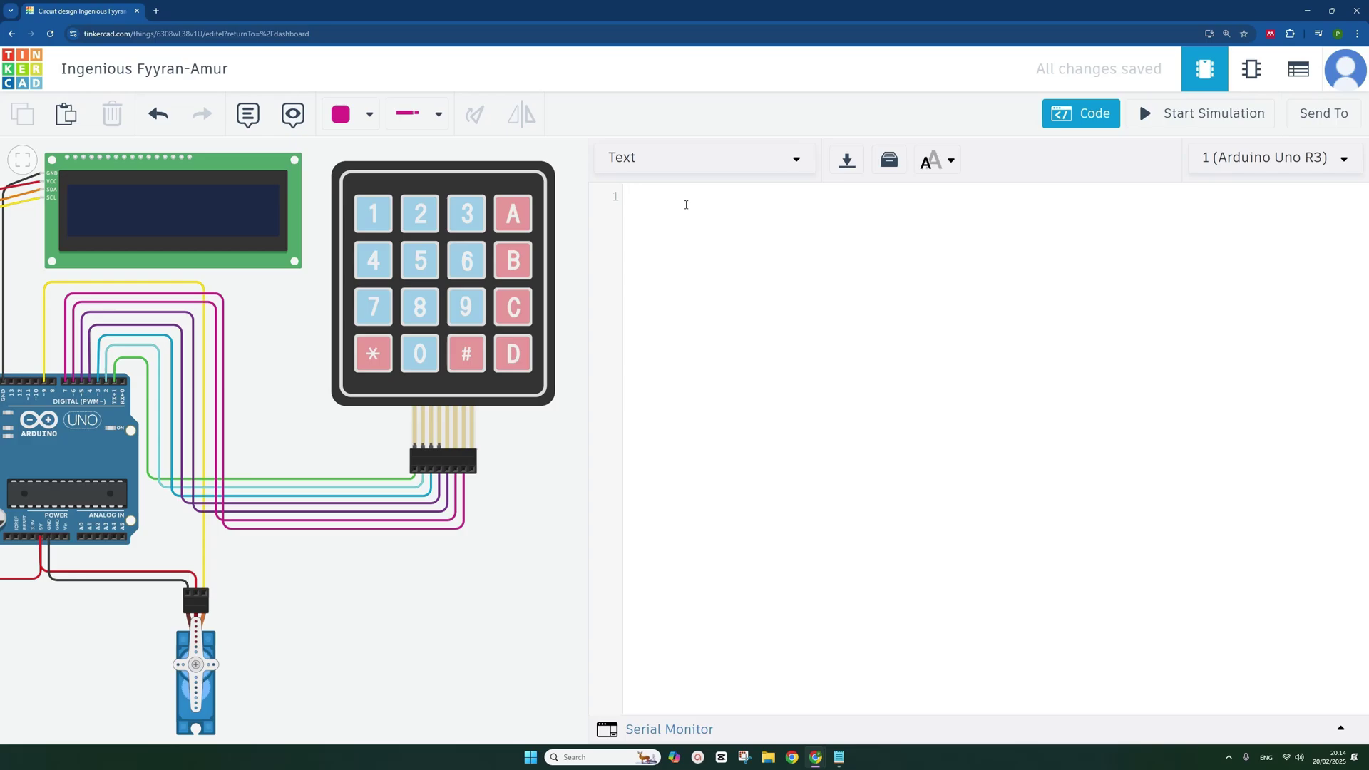
key(ctrl+v)
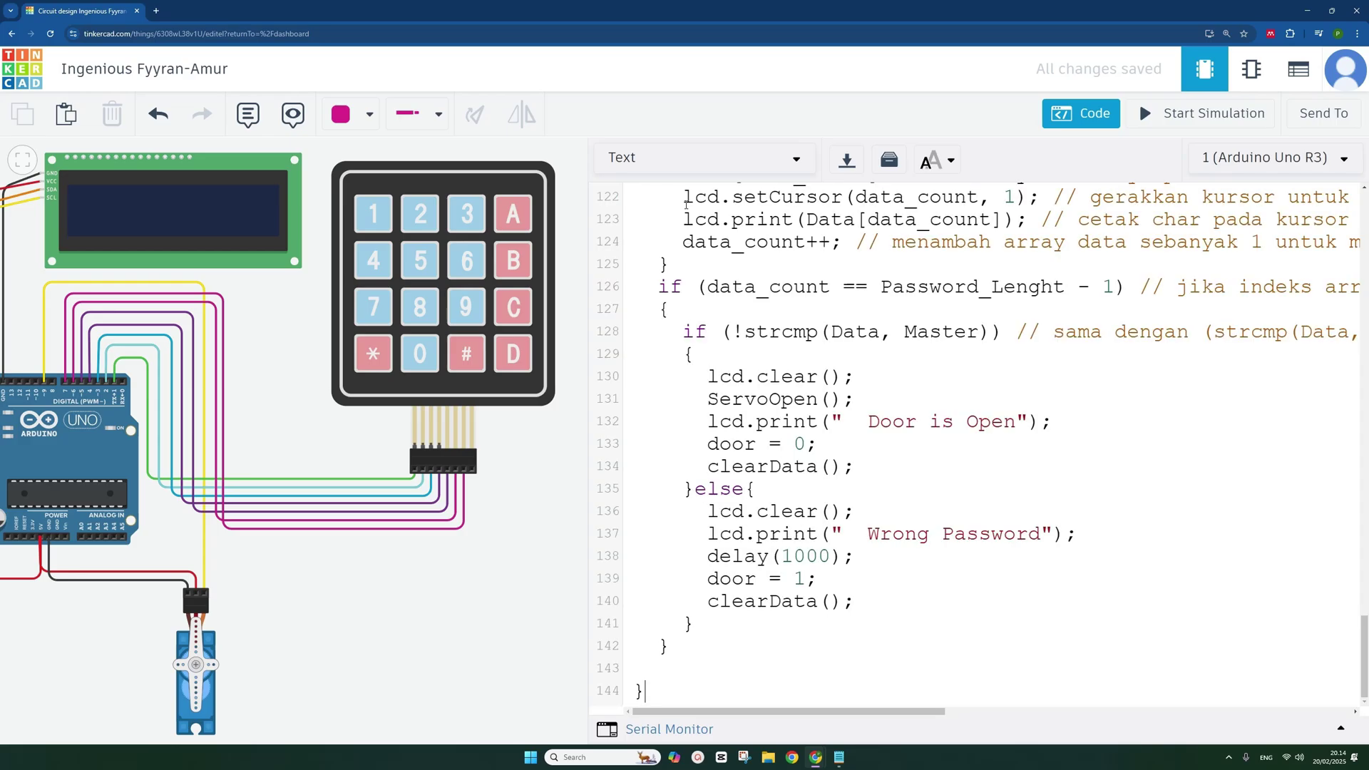
scroll(762, 389, up, 15)
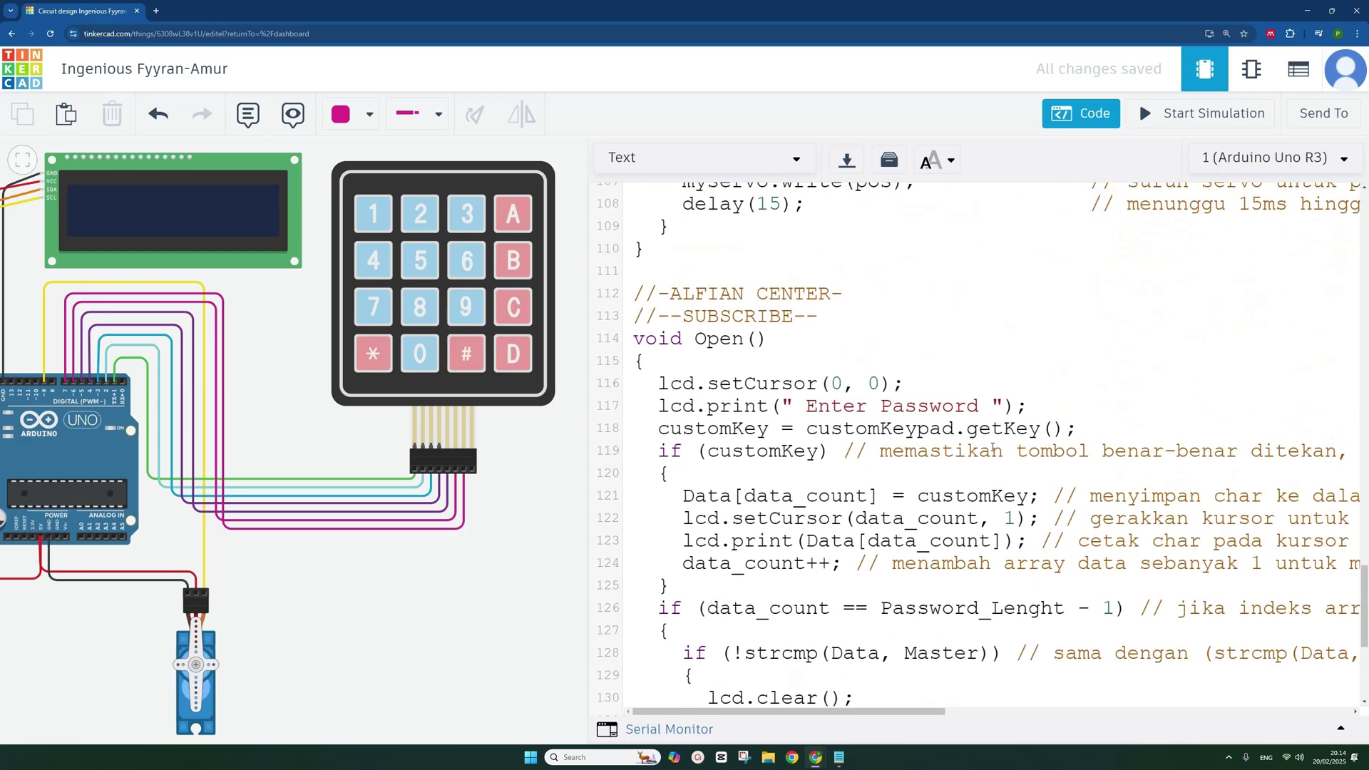
scroll(762, 389, up, 15)
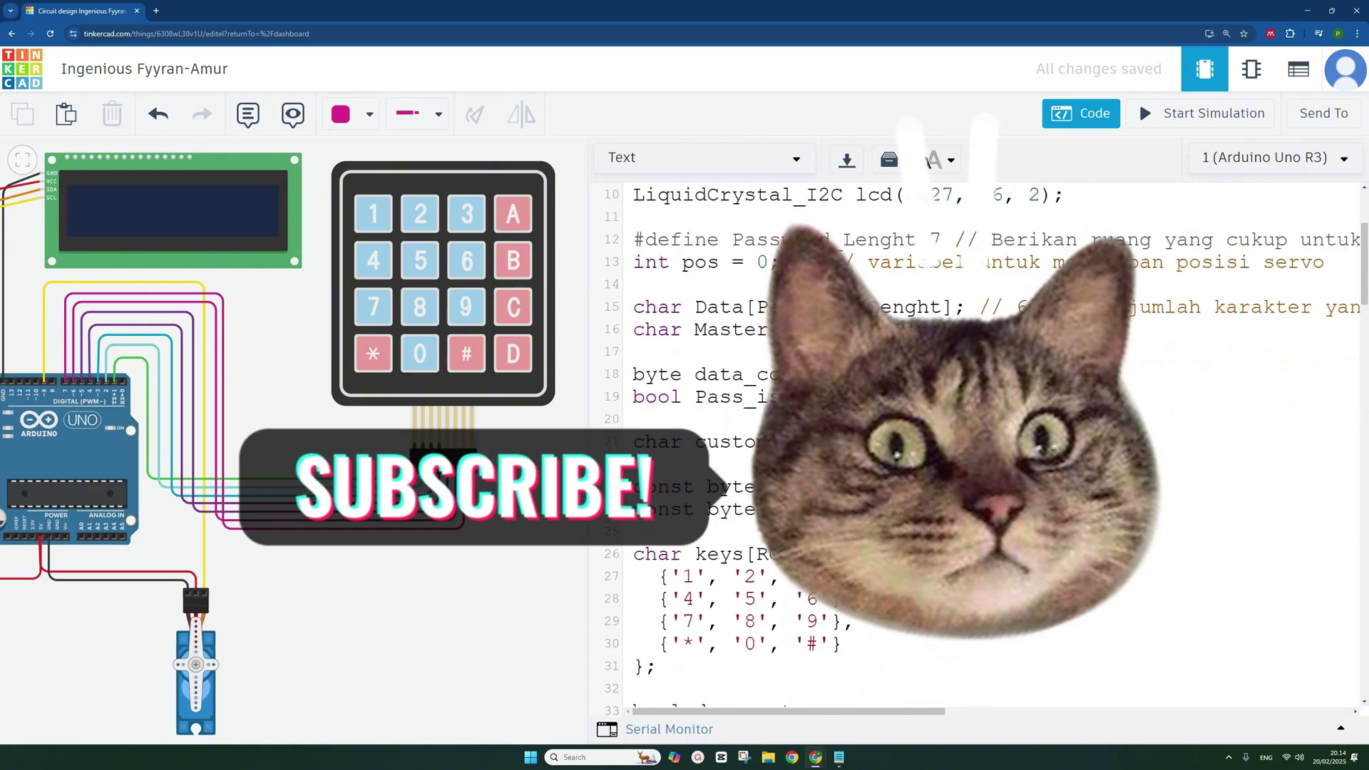
drag(589, 293, 542, 292)
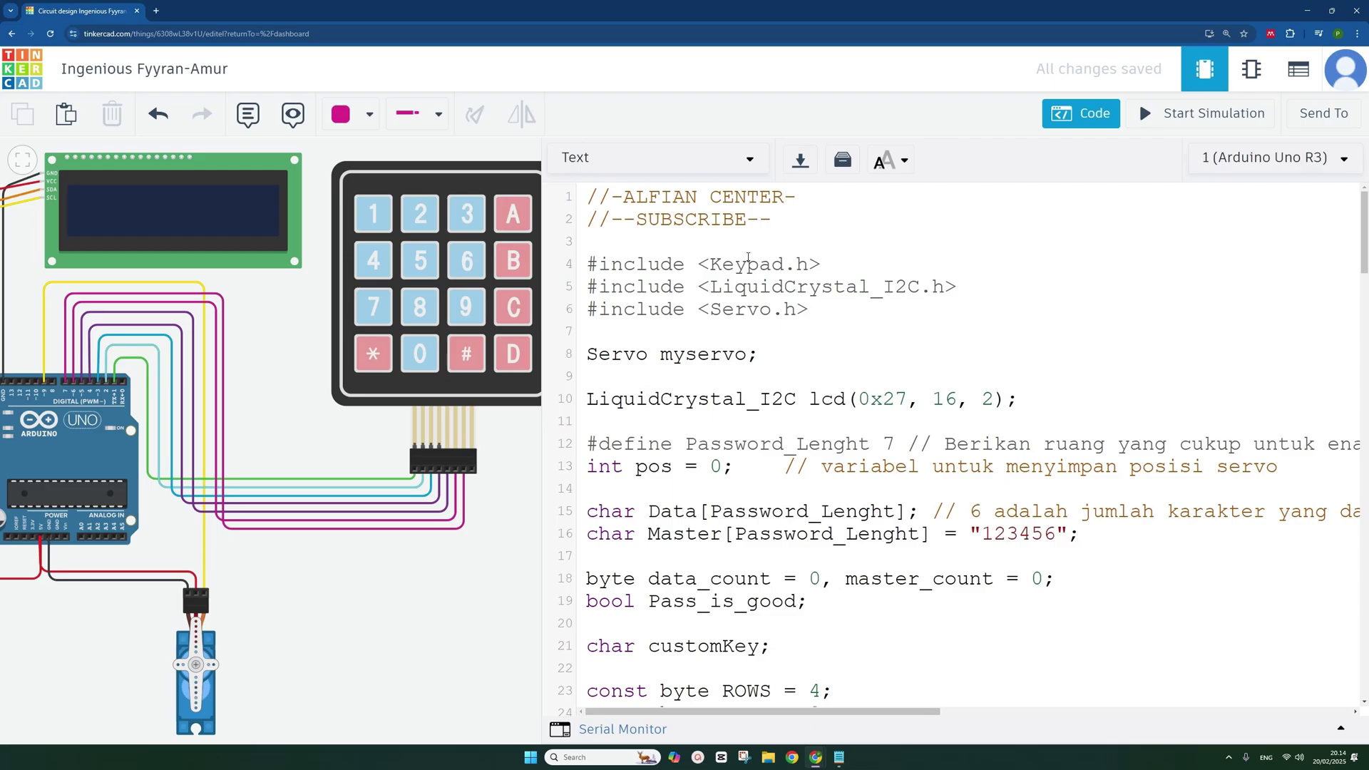
Examine the Keypad, LiquidCrystal_I2C and Servo library includes and the declarations of the myservo and lcd objects.
drag(699, 264, 839, 261)
click(839, 262)
drag(710, 287, 919, 286)
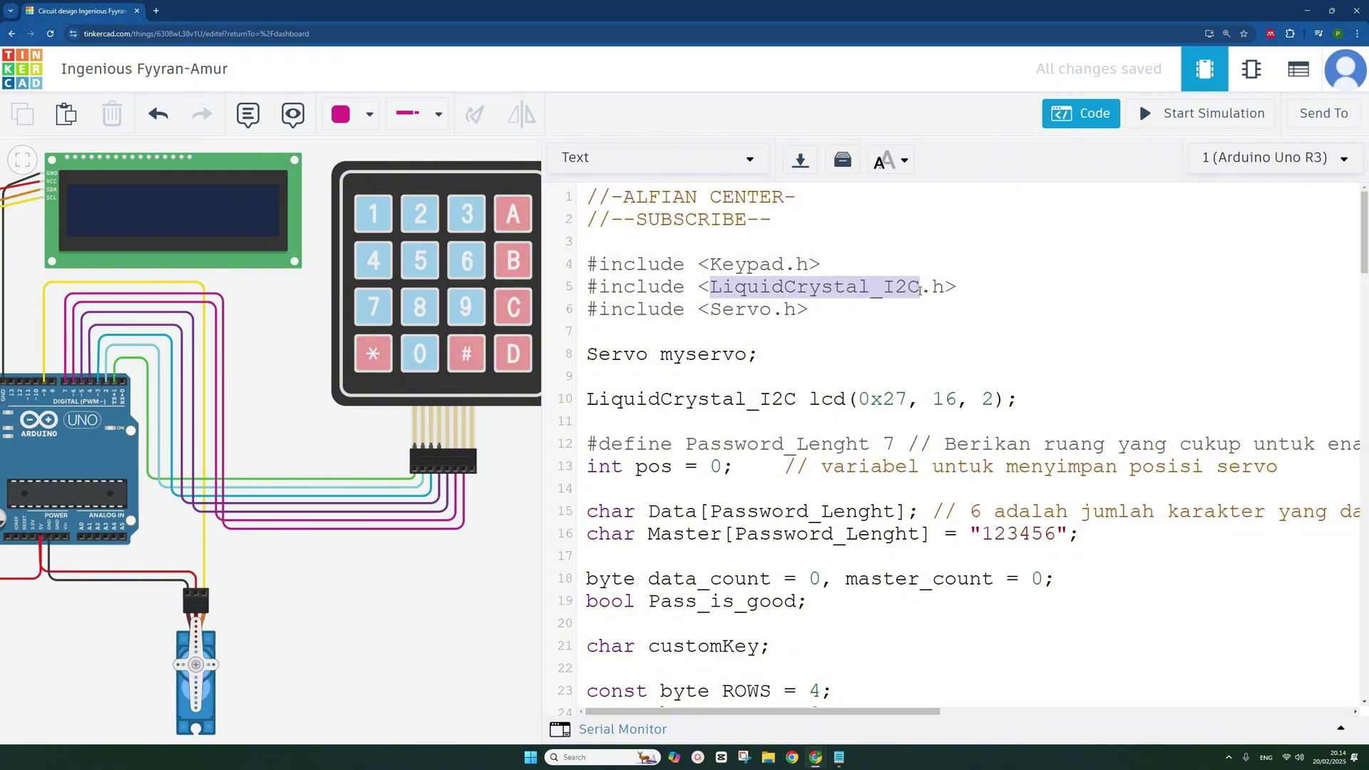
click(808, 312)
drag(710, 308, 798, 308)
click(828, 305)
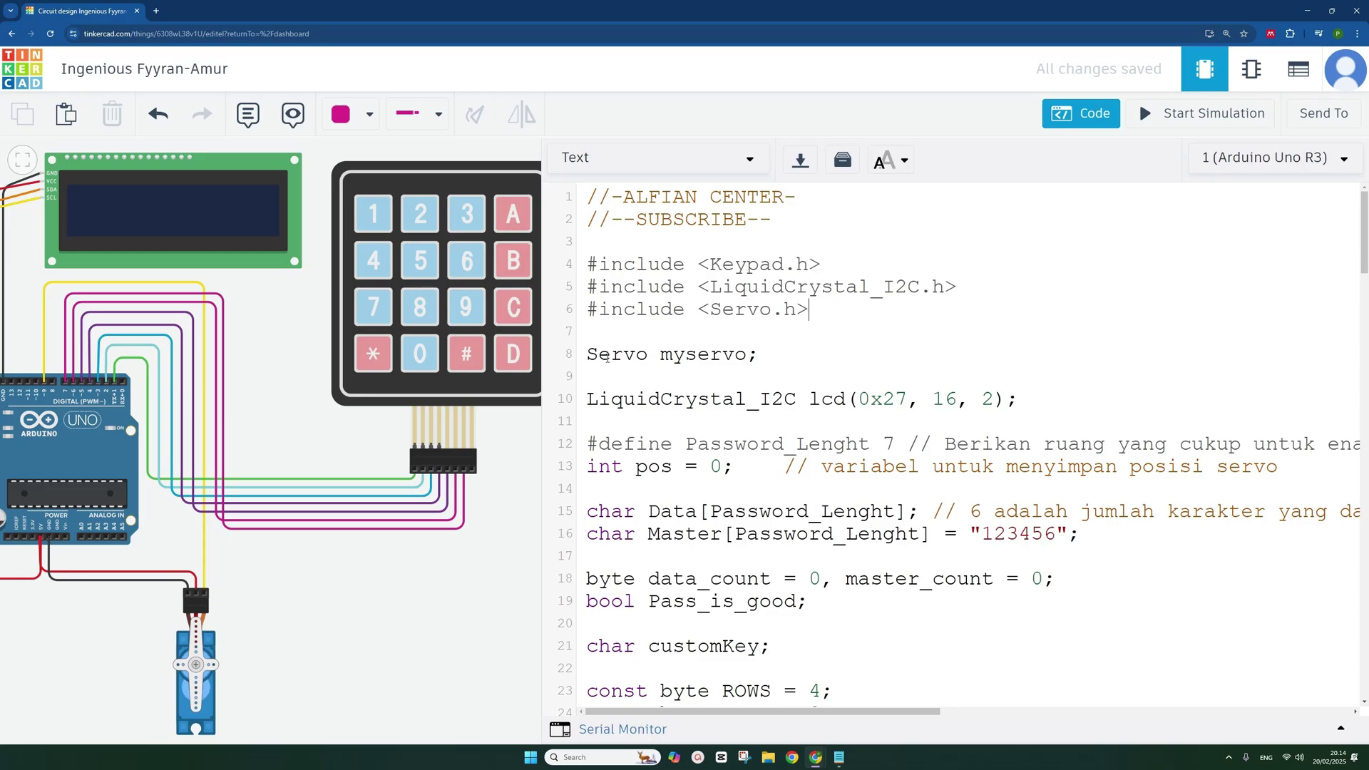
drag(590, 355, 650, 355)
click(722, 354)
double_click(700, 354)
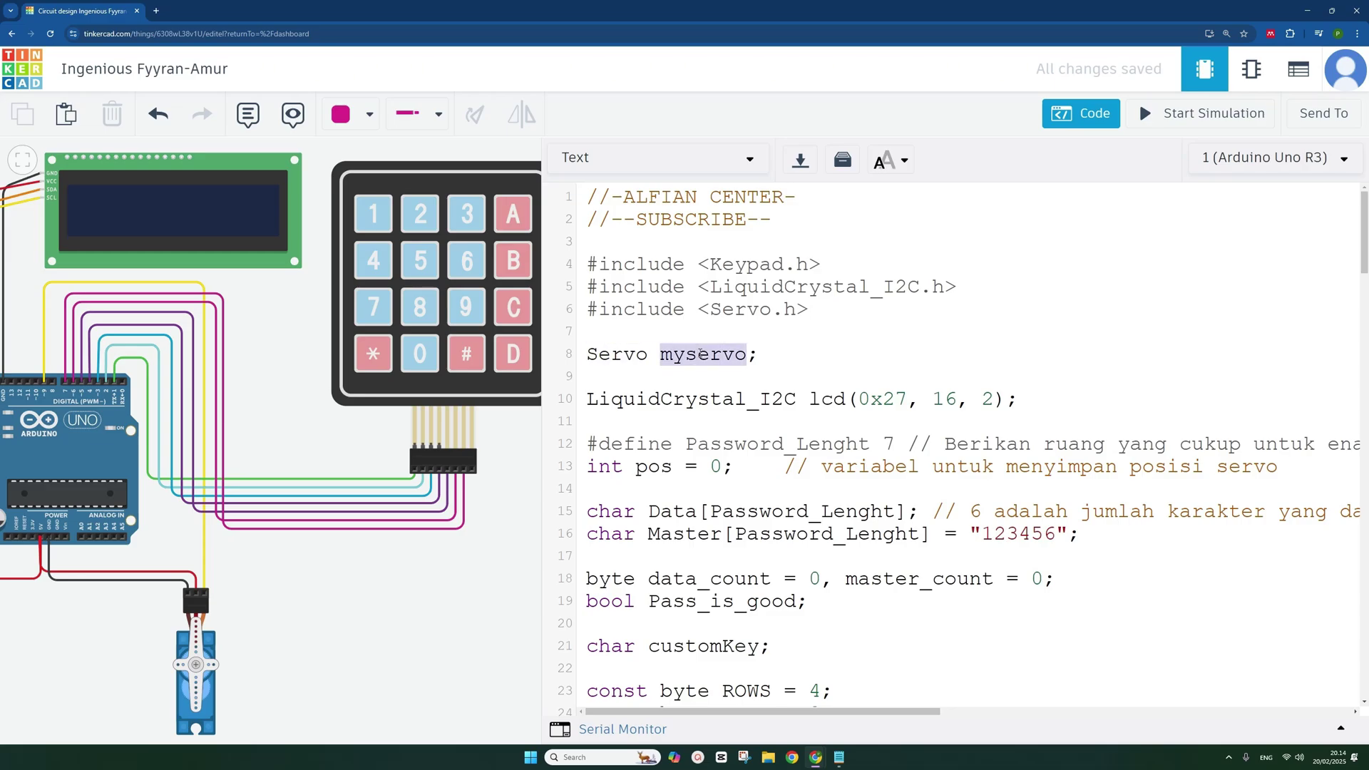
click(782, 349)
drag(586, 400, 793, 400)
double_click(836, 401)
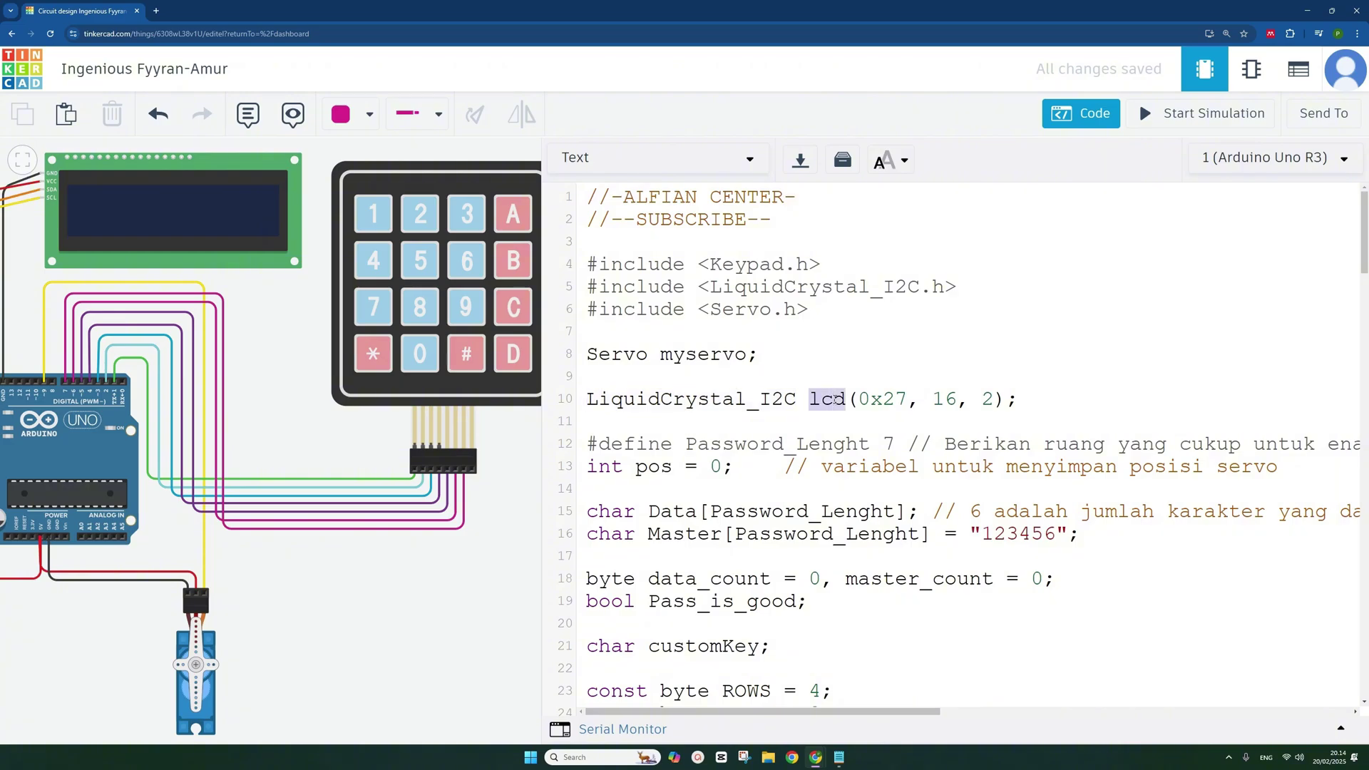
click(881, 372)
Compare the LCD component's address with the one in the lcd declaration, and examine the declaration's column and row arguments.
click(211, 185)
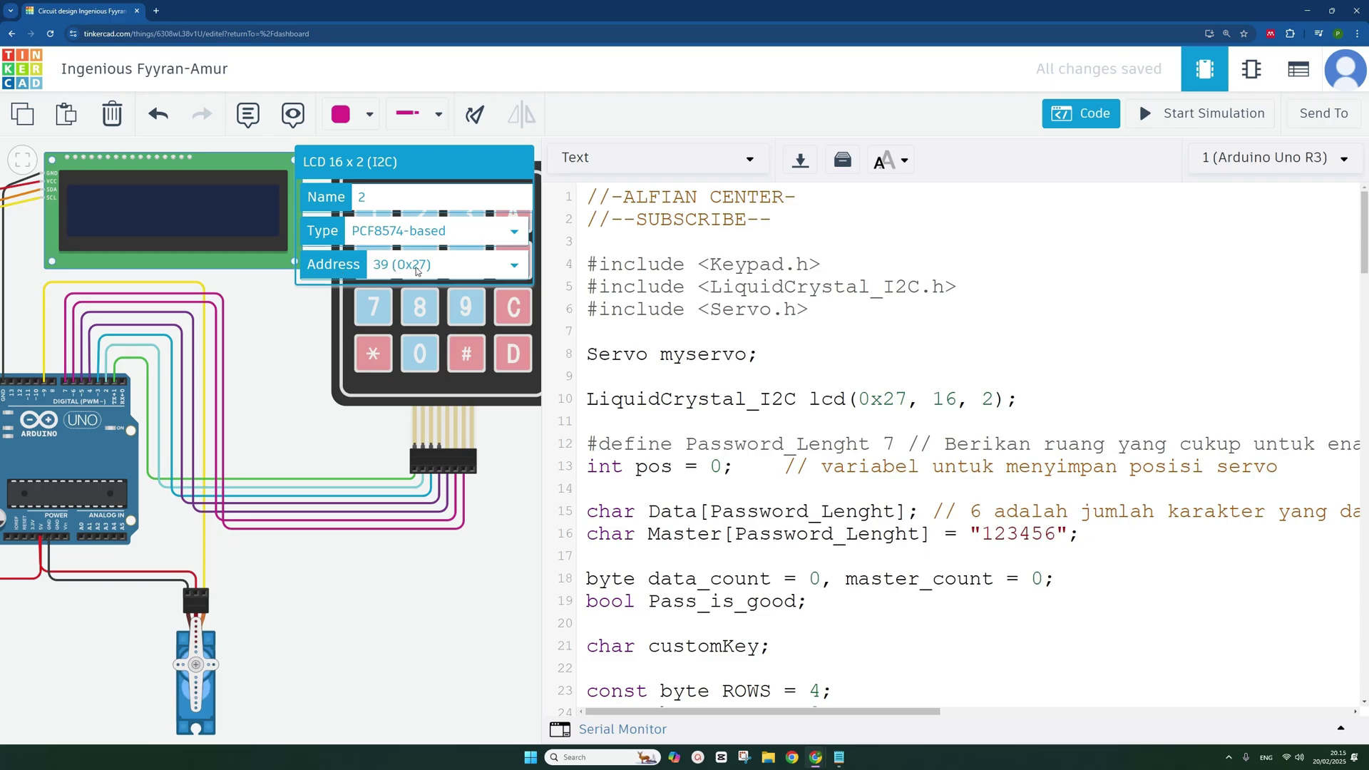
drag(859, 398, 904, 396)
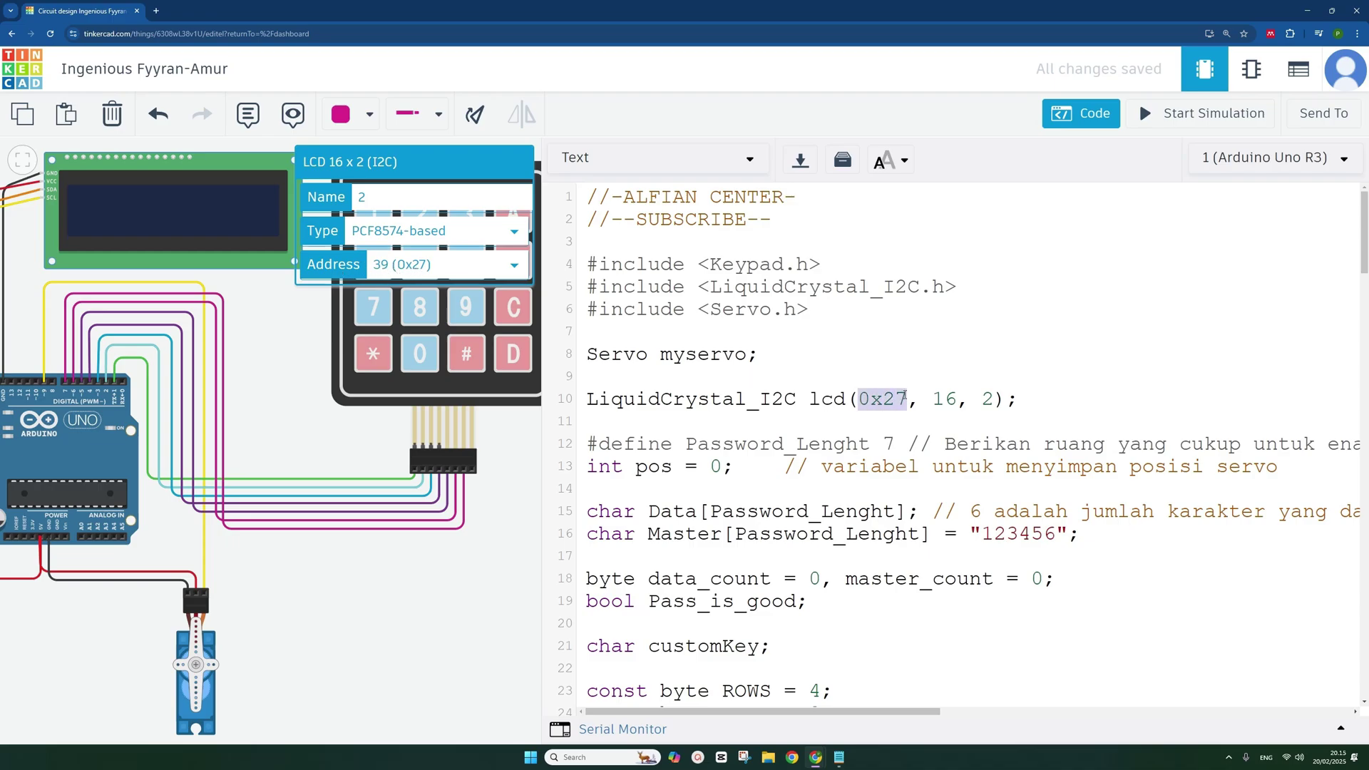
click(922, 398)
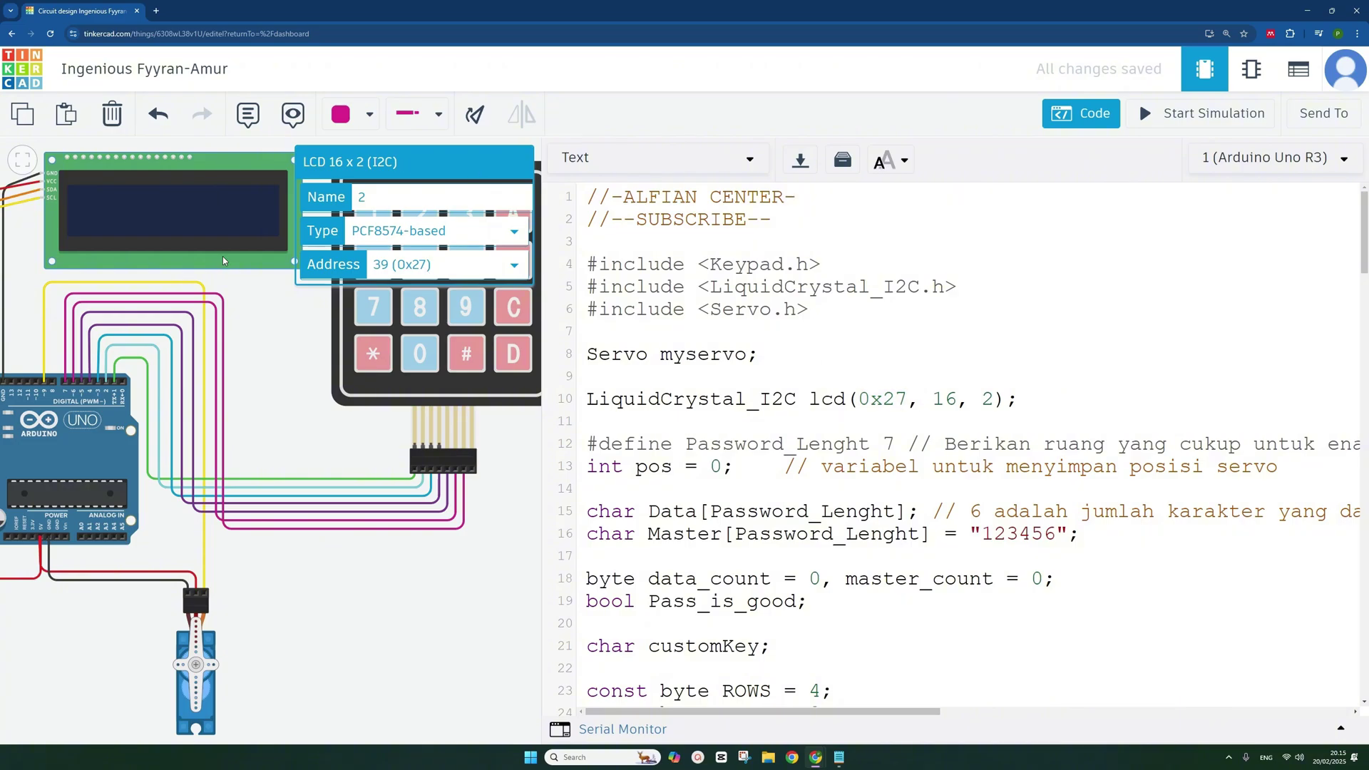
click(294, 322)
click(1069, 118)
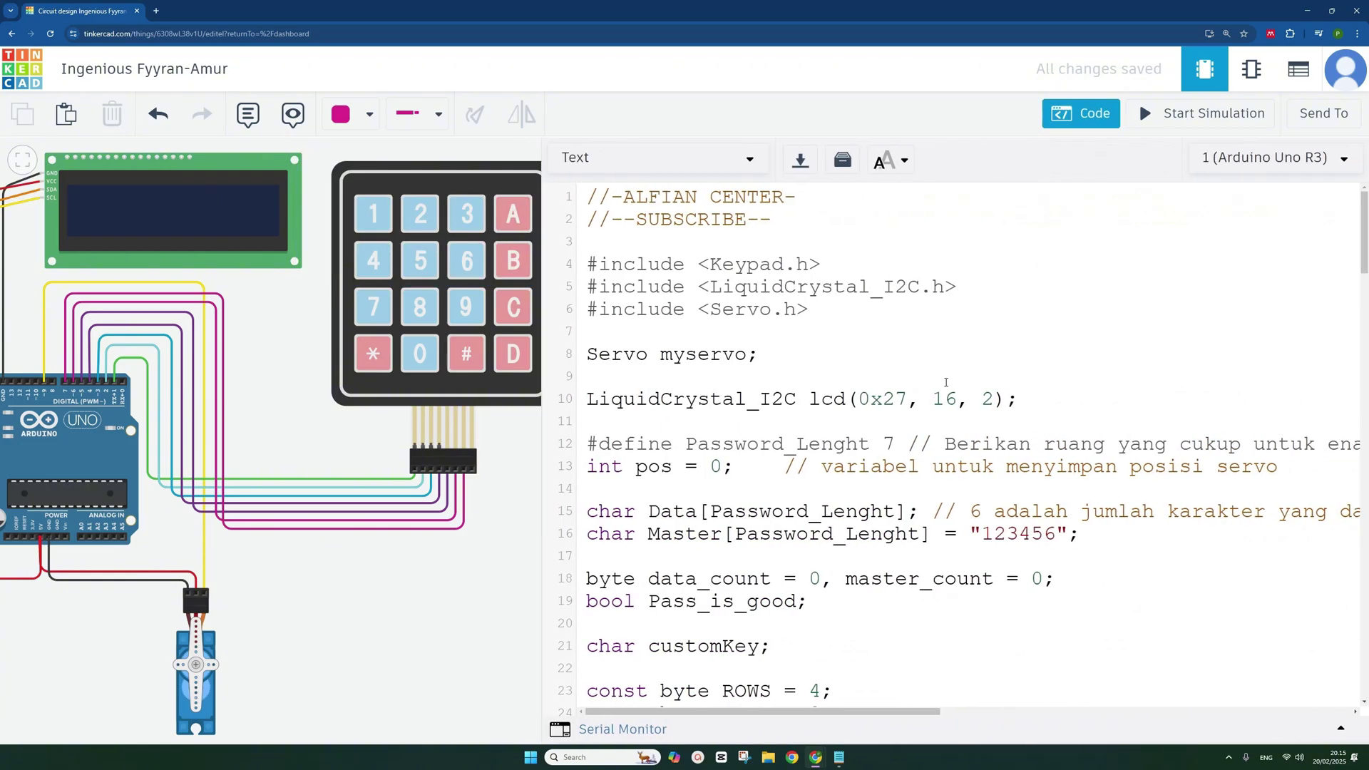
drag(930, 398, 959, 397)
click(983, 398)
click(1031, 400)
Examine the Password_Lenght definition and the pos variable that stores the servo position.
scroll(703, 335, down, 3)
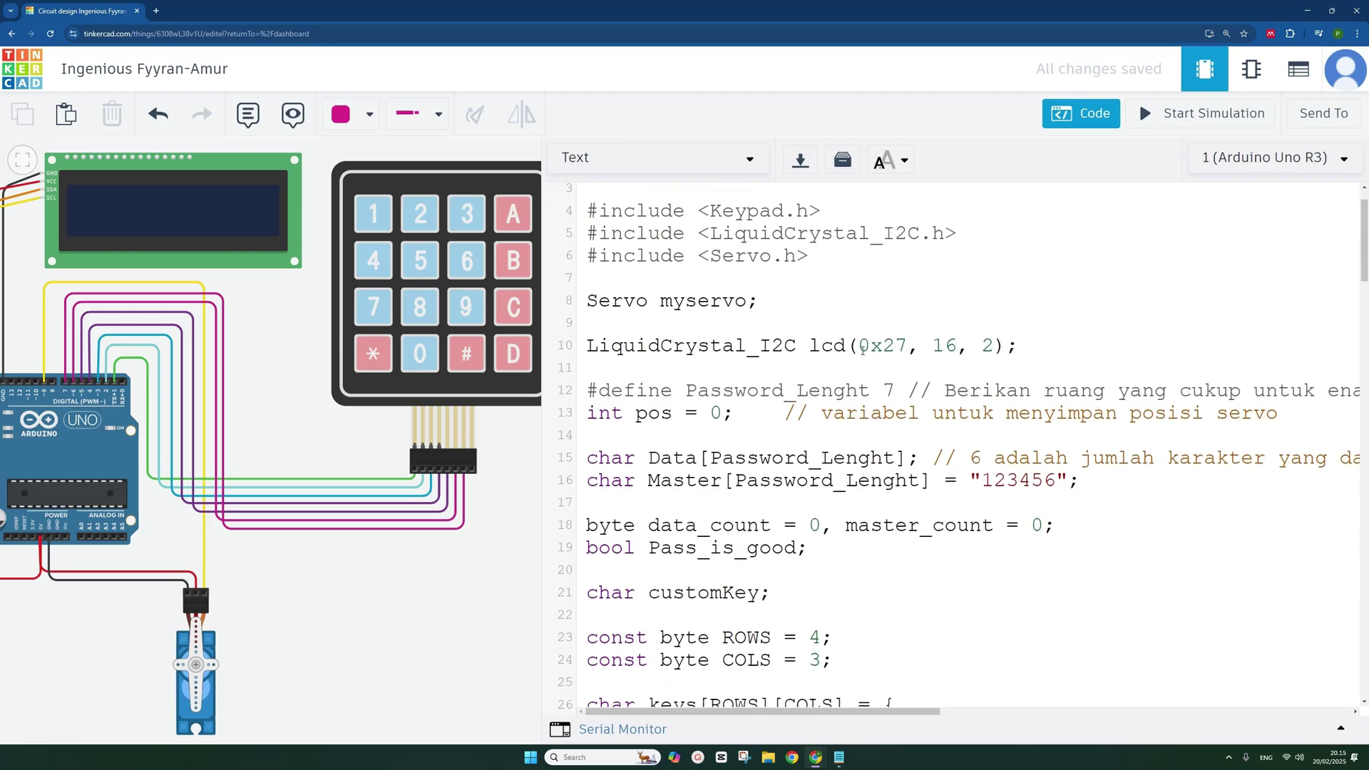
scroll(702, 335, down, 1)
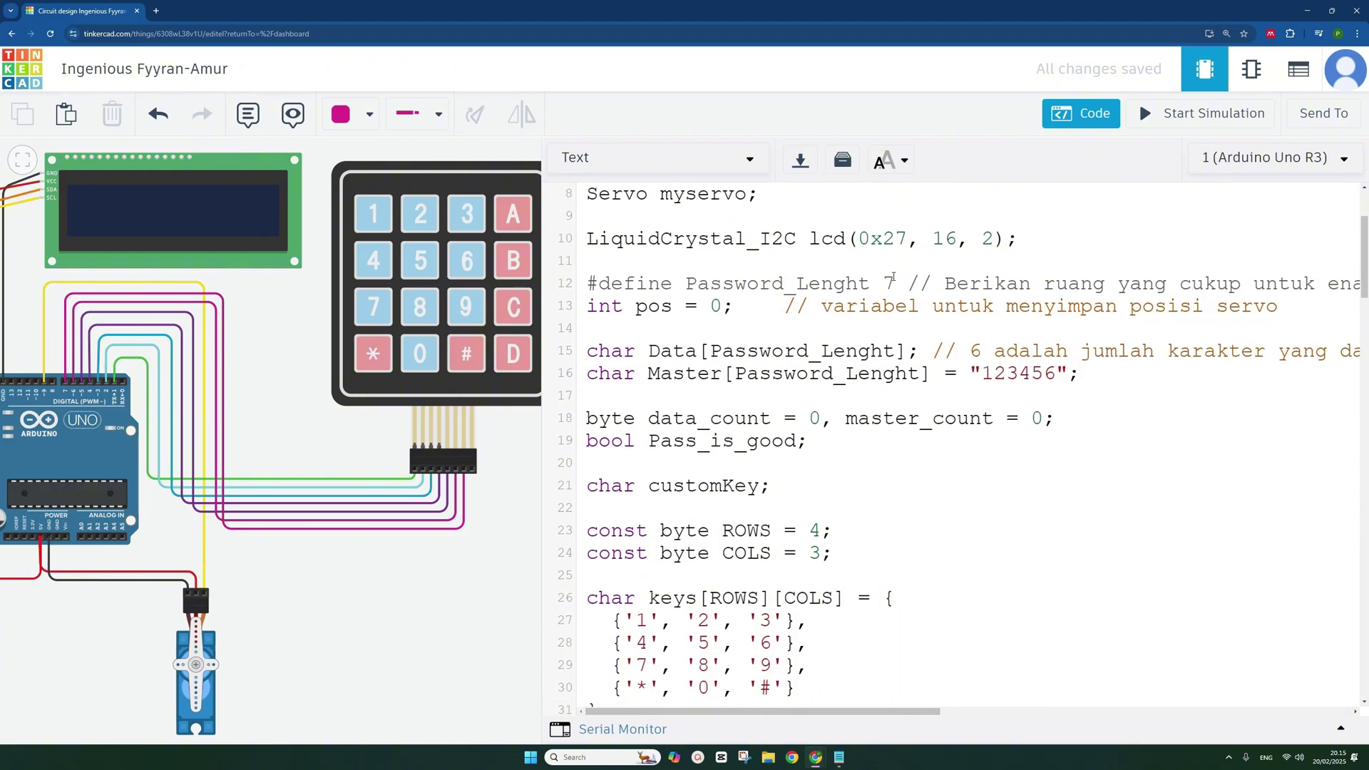
drag(881, 278, 896, 278)
click(981, 282)
double_click(639, 308)
click(709, 306)
scroll(670, 335, up, 3)
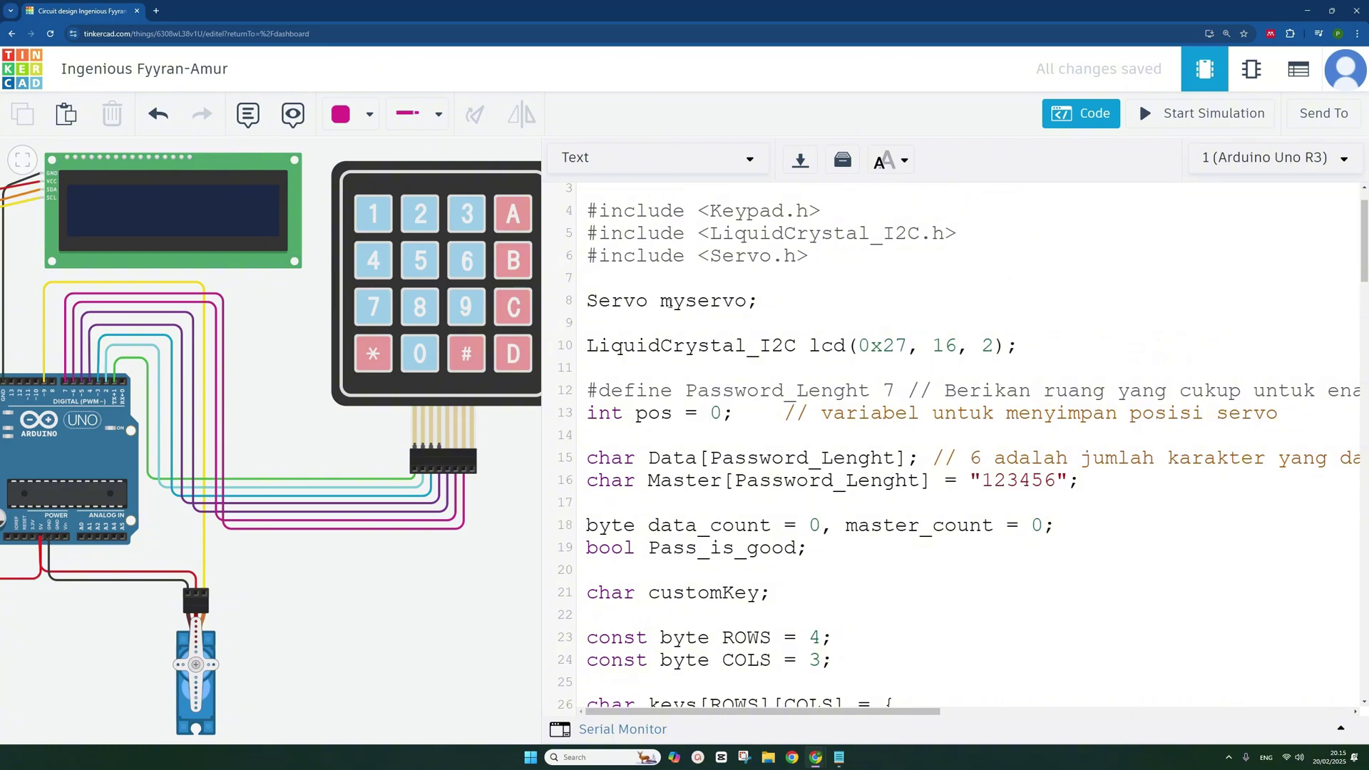
Examine the Data and Master character arrays, including the master password assigned to Master.
scroll(700, 335, down, 3)
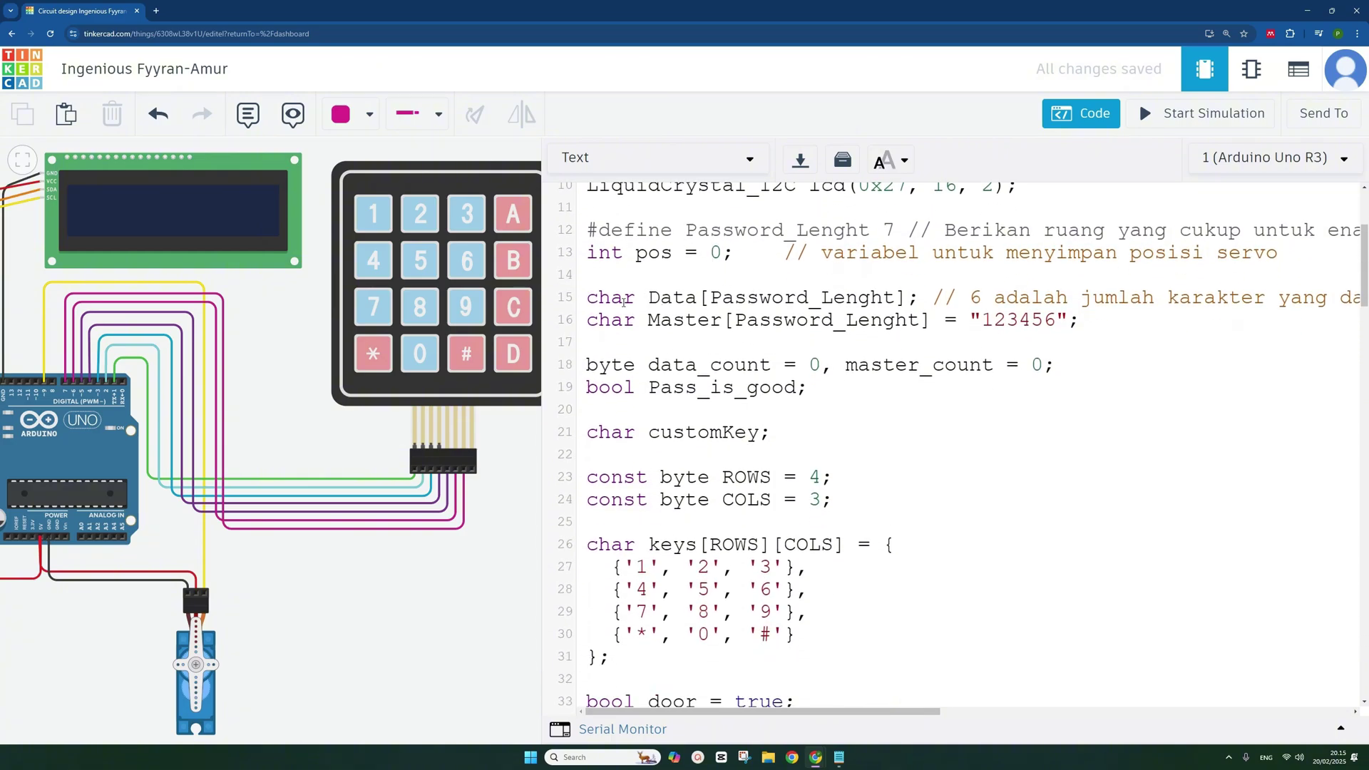
drag(648, 298, 720, 321)
click(719, 333)
drag(984, 320, 1049, 321)
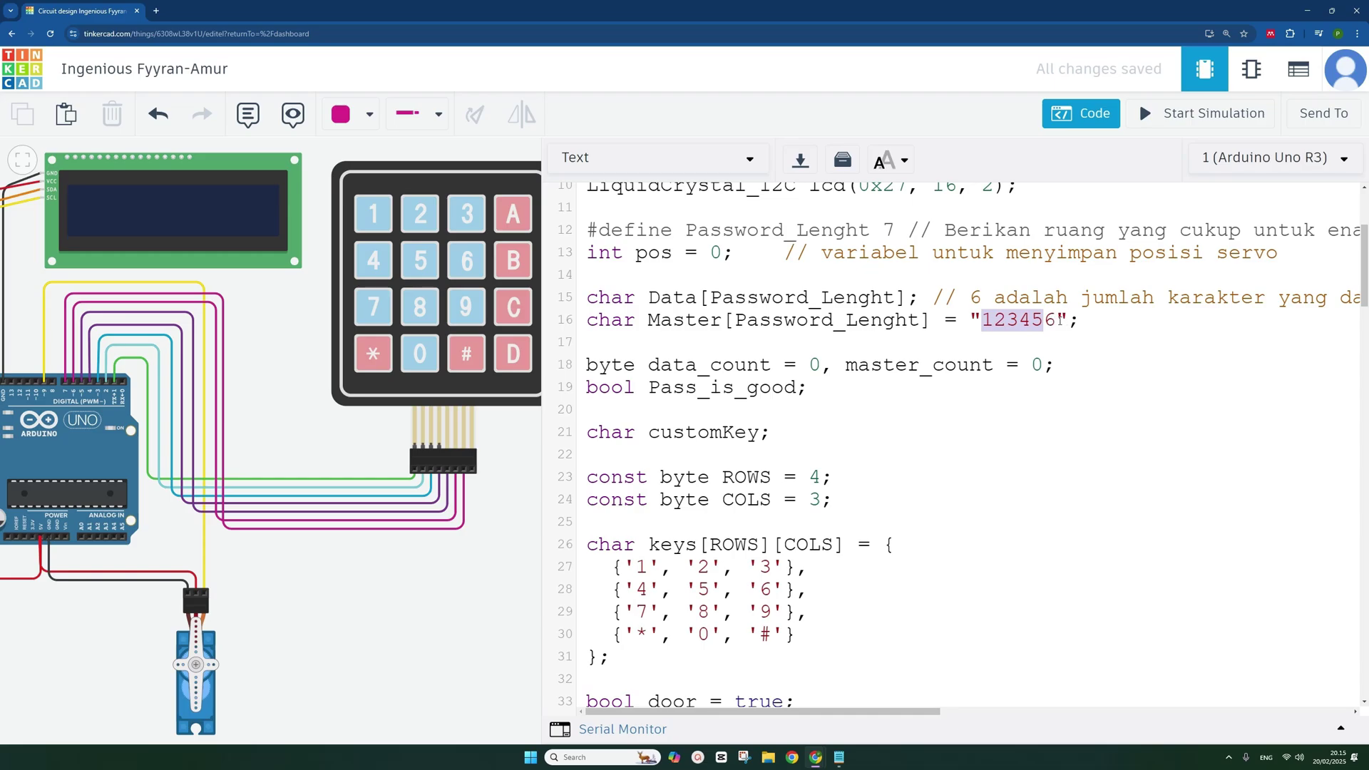
click(1061, 320)
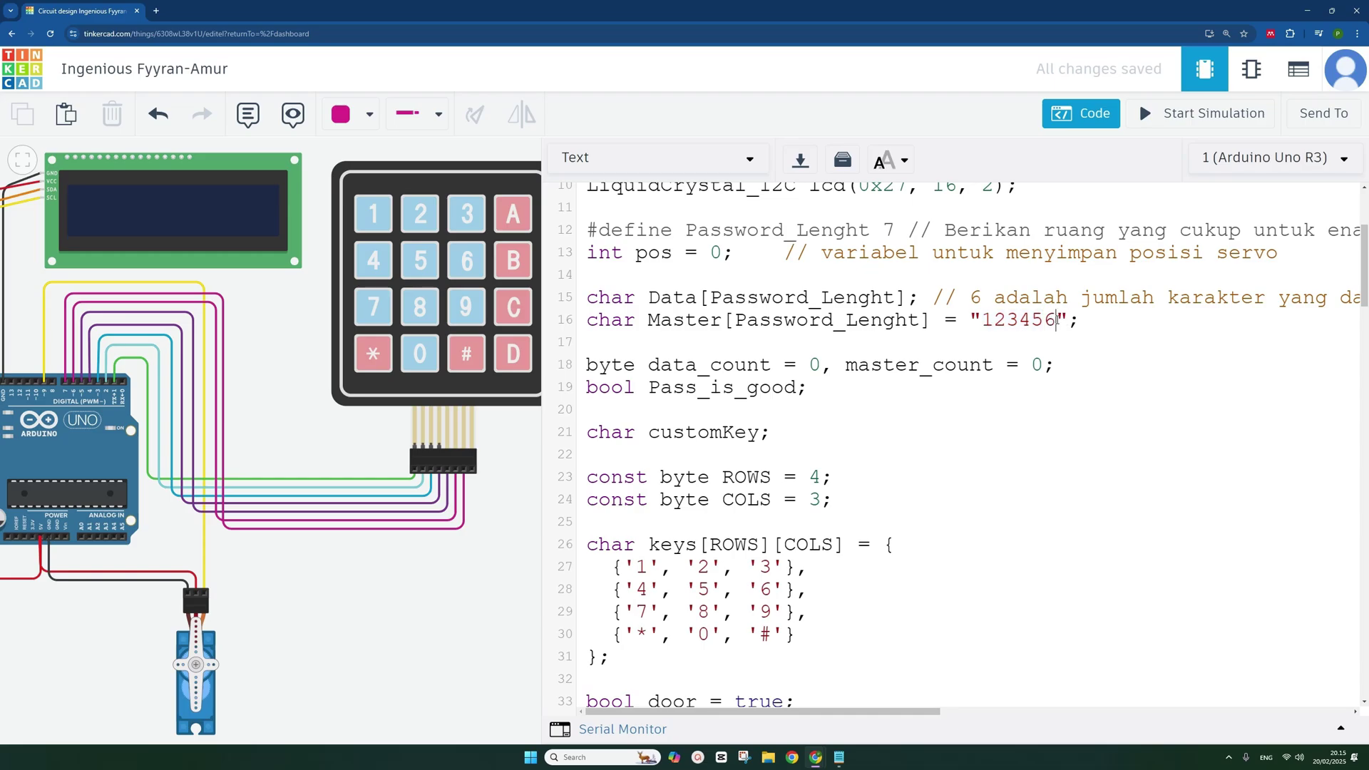
drag(986, 321, 1054, 320)
click(982, 297)
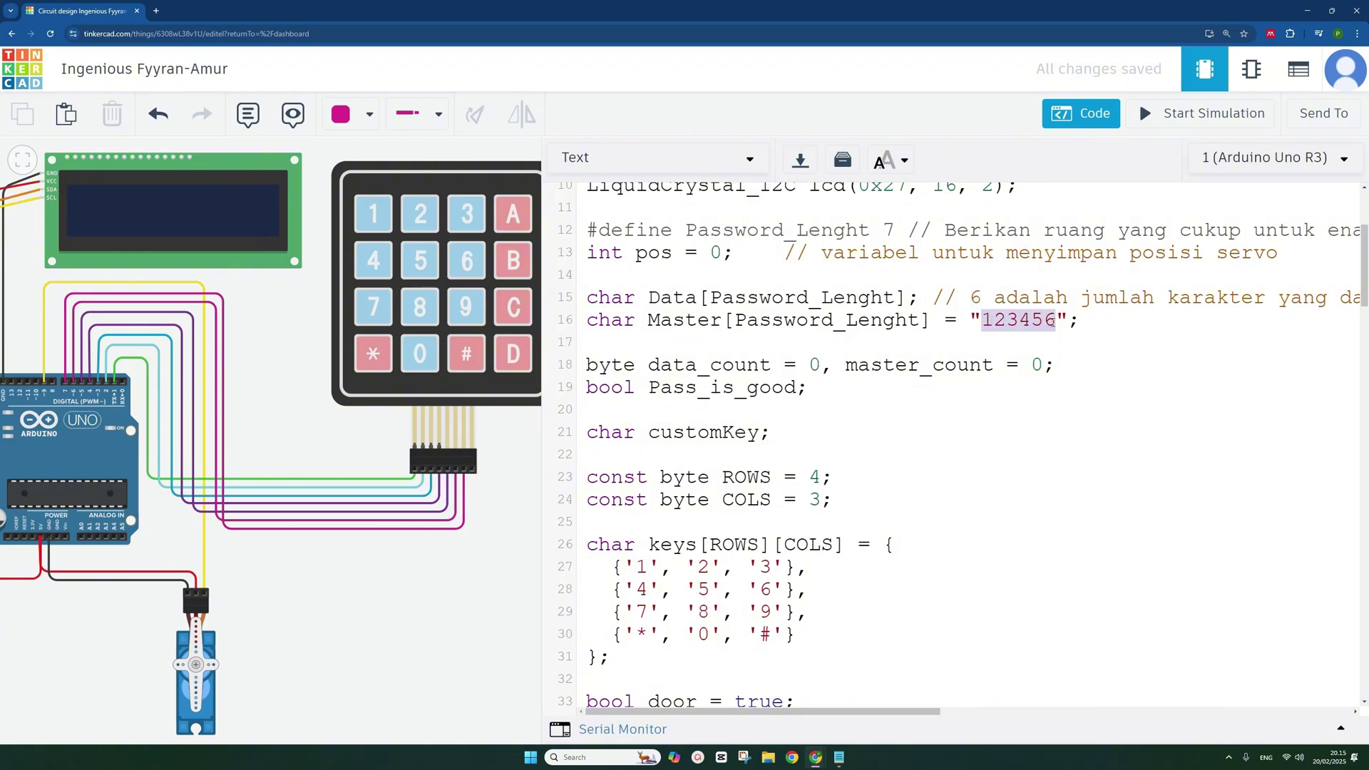
click(1085, 319)
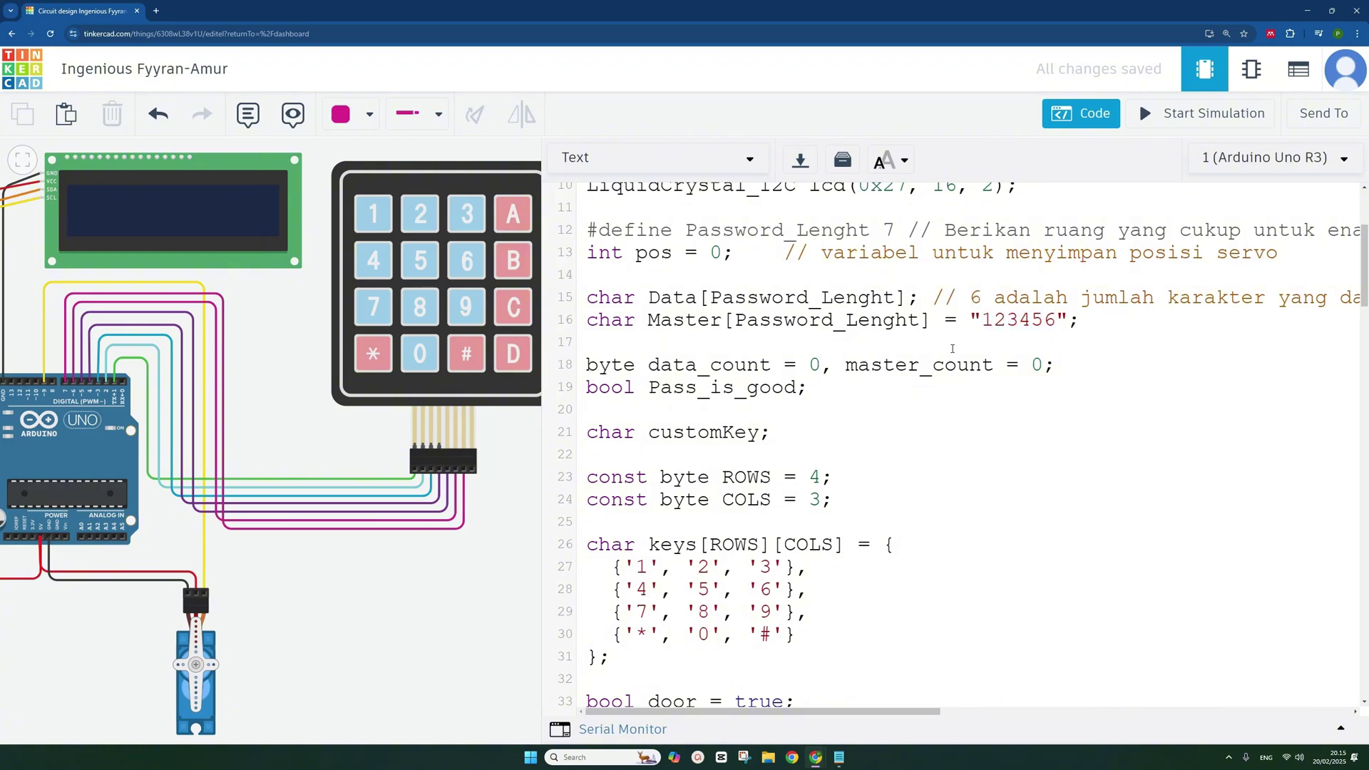
Examine the byte declaration of the data_count and master_count counters.
scroll(952, 349, down, 1)
click(648, 311)
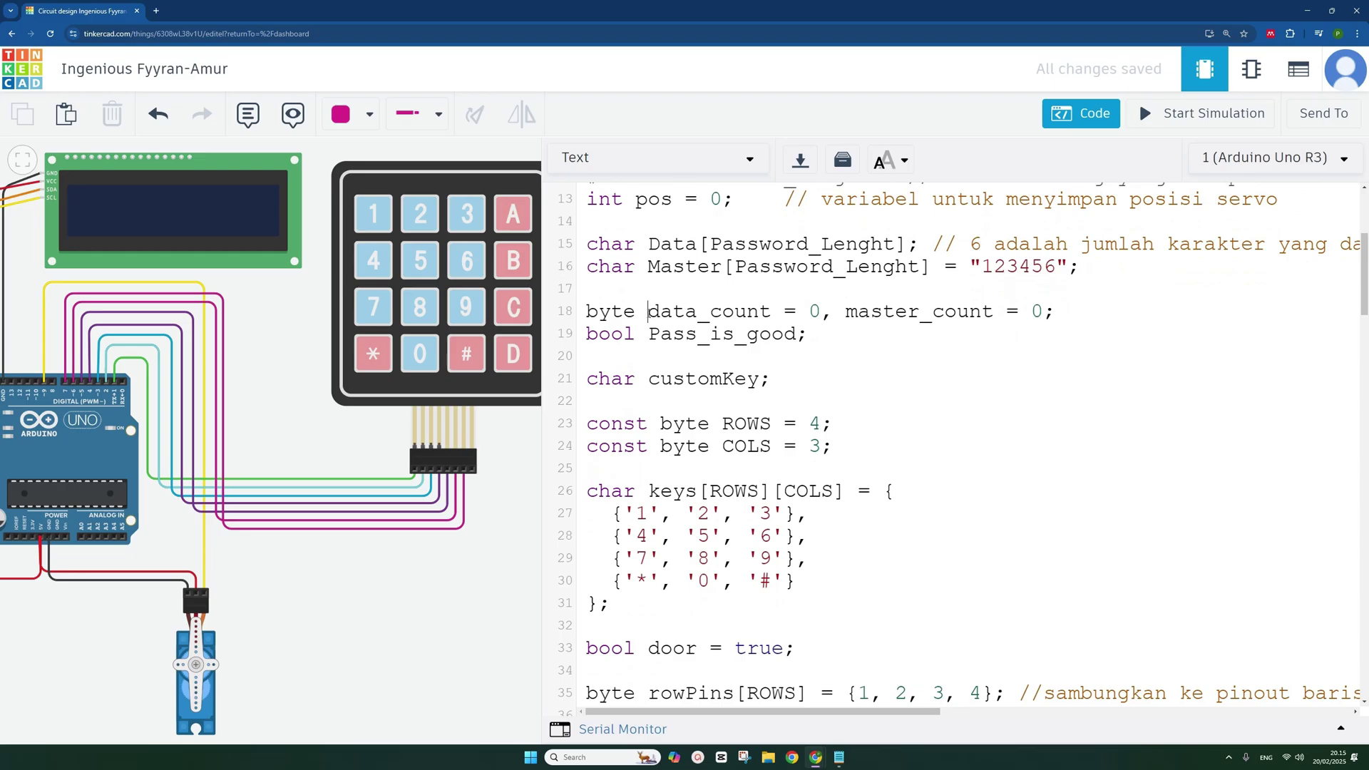
drag(648, 311, 764, 305)
click(777, 311)
Examine the char declaration of the customKey variable.
scroll(693, 319, down, 3)
scroll(691, 299, up, 1)
click(648, 271)
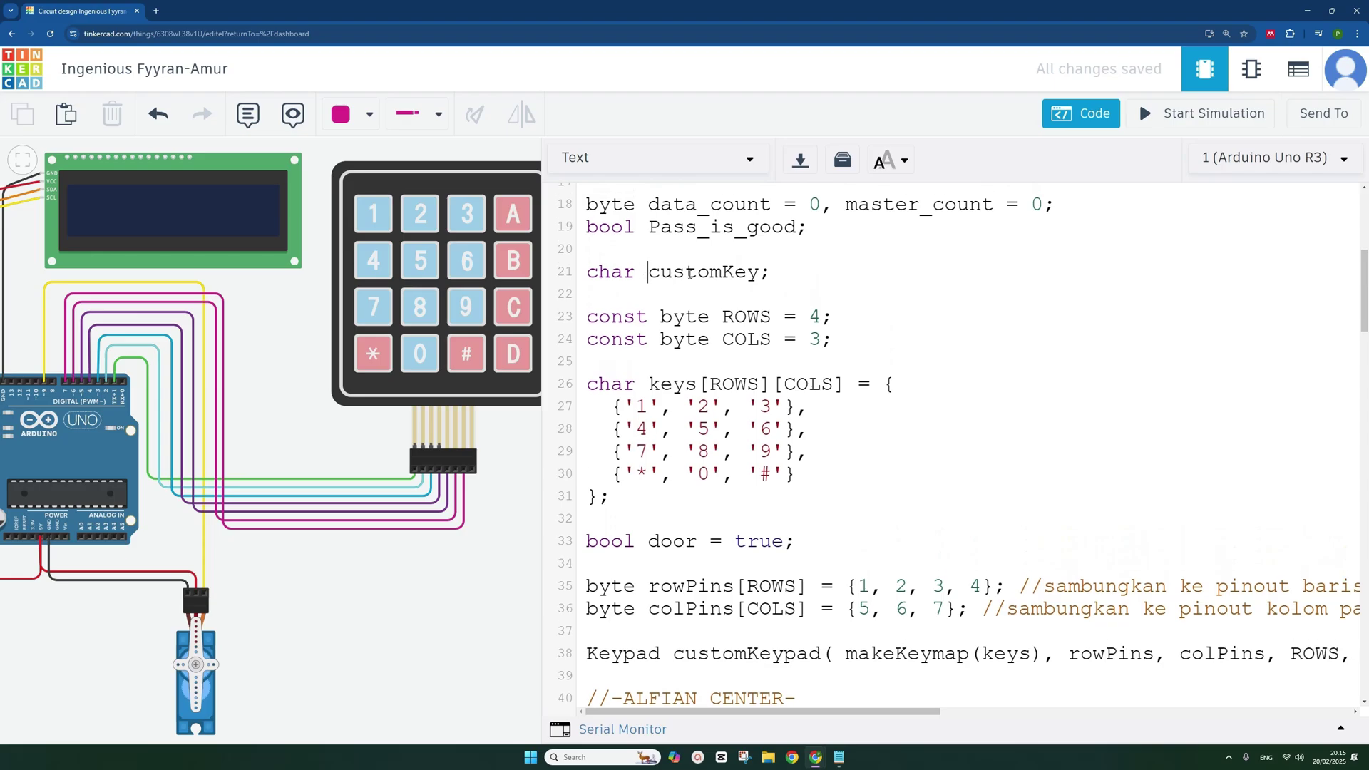
shift+click(771, 283)
triple_click(607, 273)
click(688, 272)
Examine the ROWS and COLS constants and the keys array that maps the keypad characters.
drag(722, 317, 771, 338)
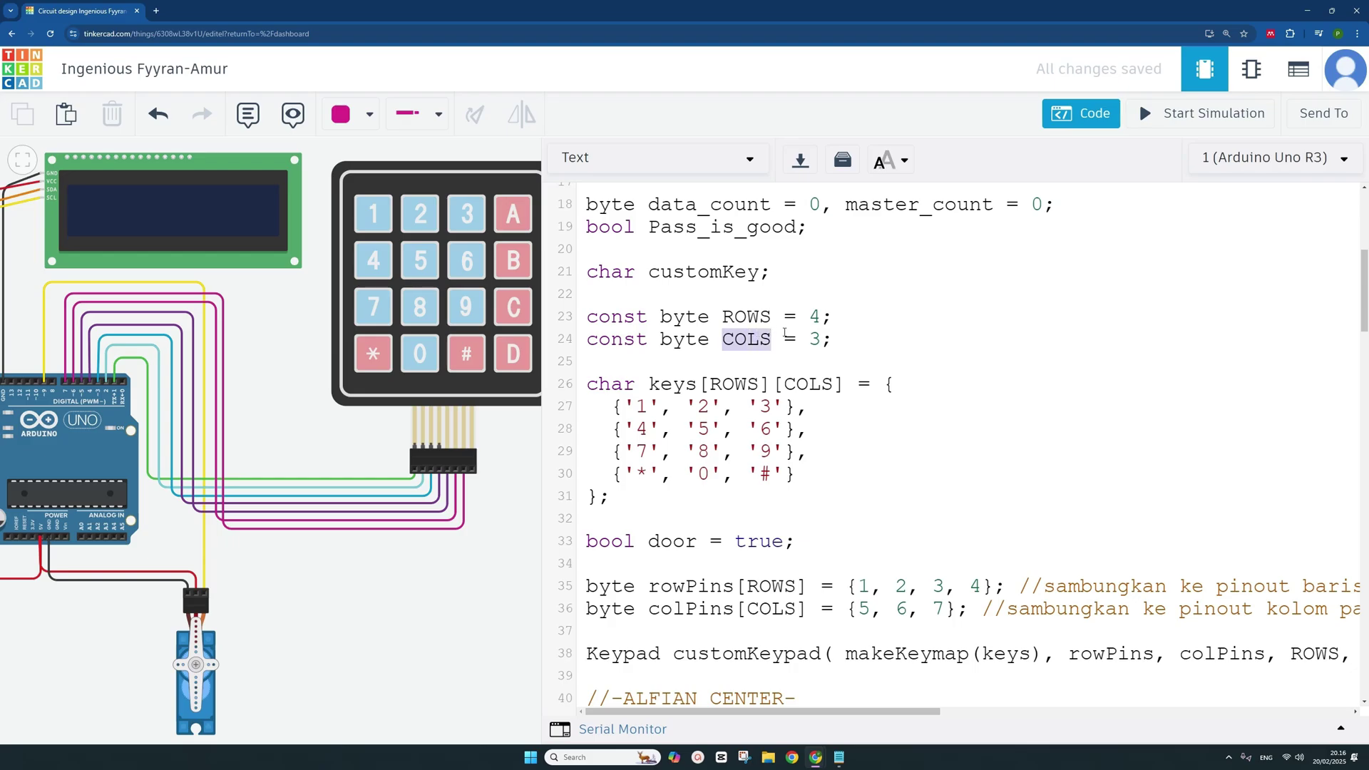
click(810, 316)
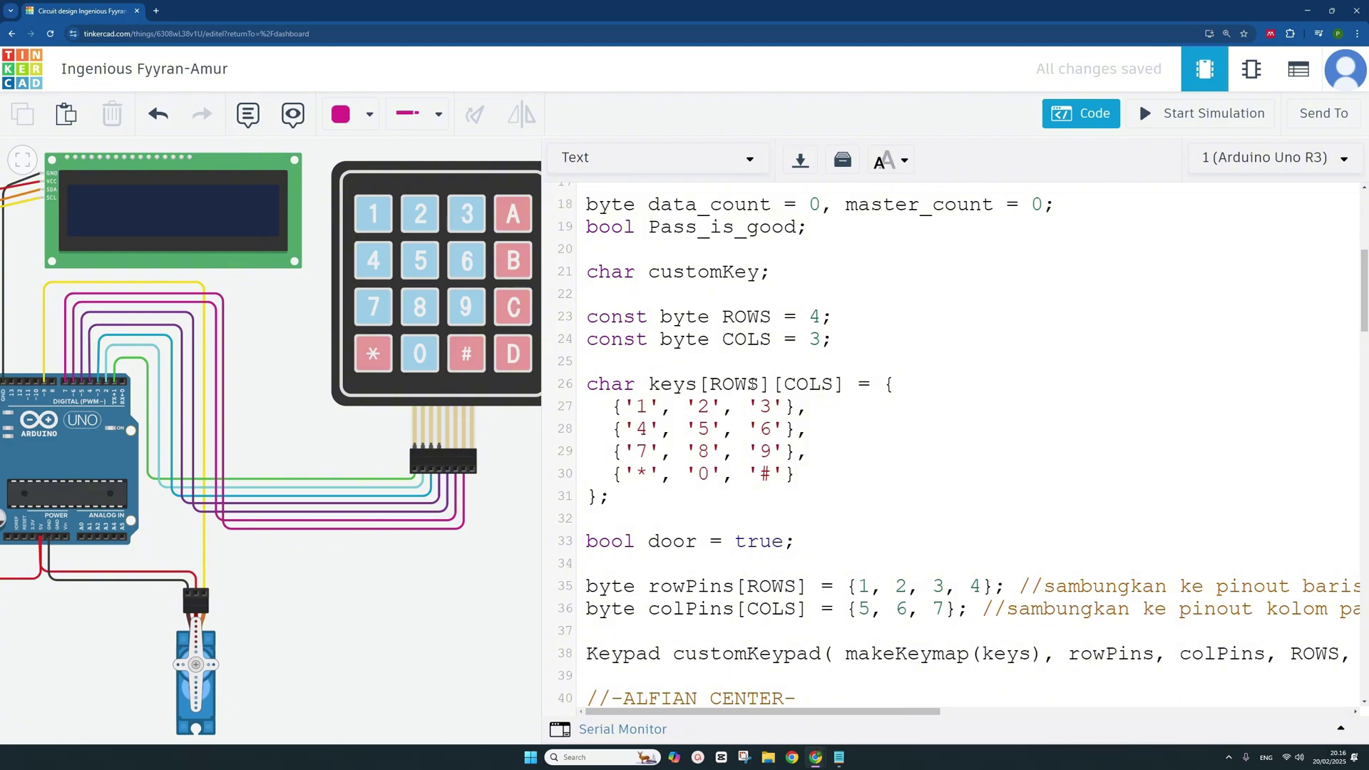
scroll(672, 316, down, 3)
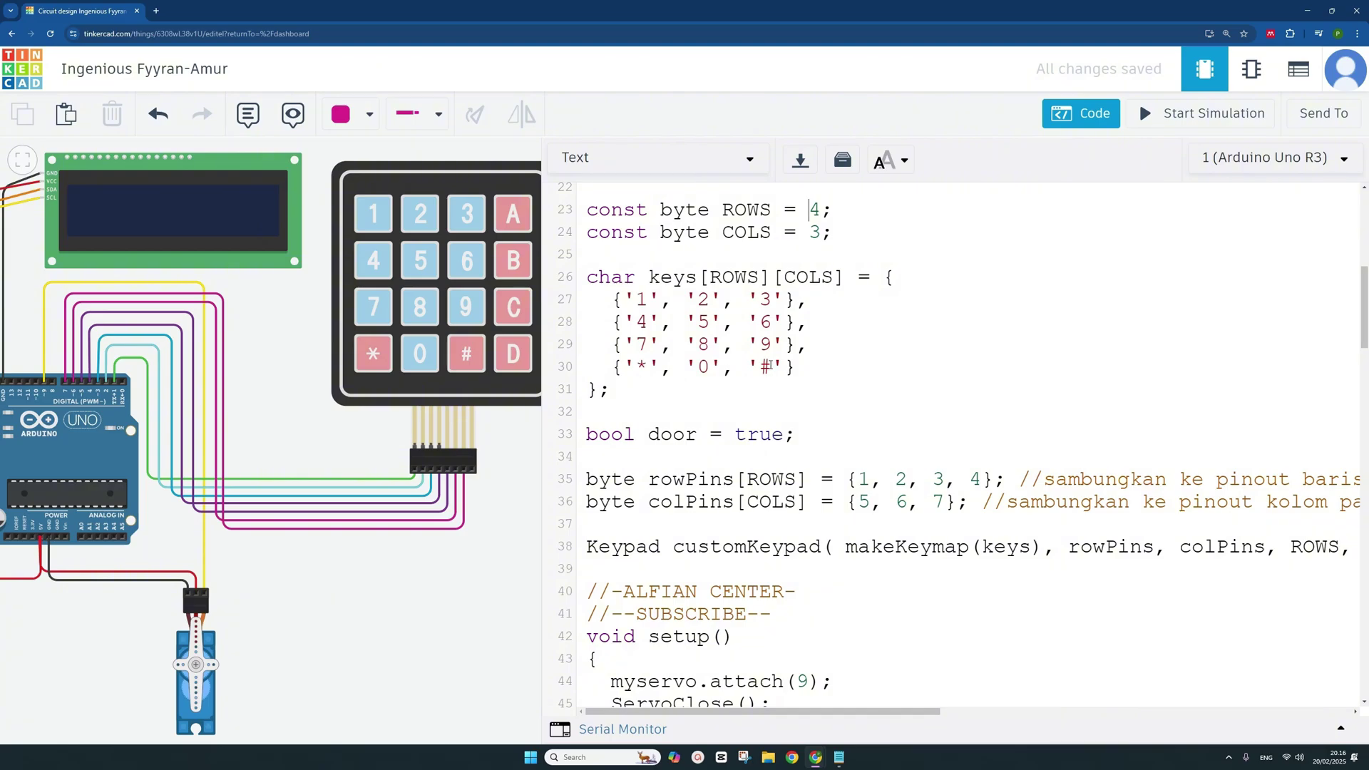
Examine the Arduino pin numbers listed in the rowPins and colPins arrays for the keypad.
scroll(850, 355, down, 3)
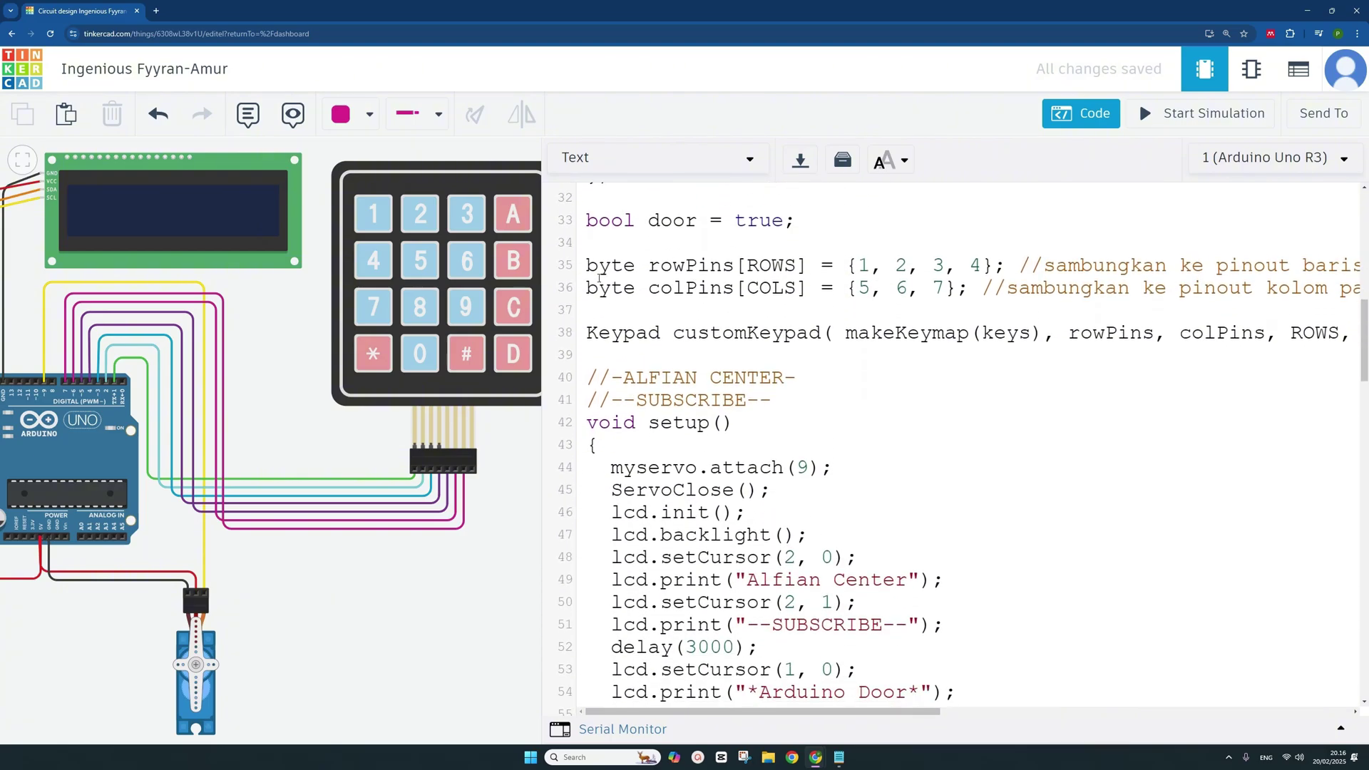
scroll(769, 356, up, 1)
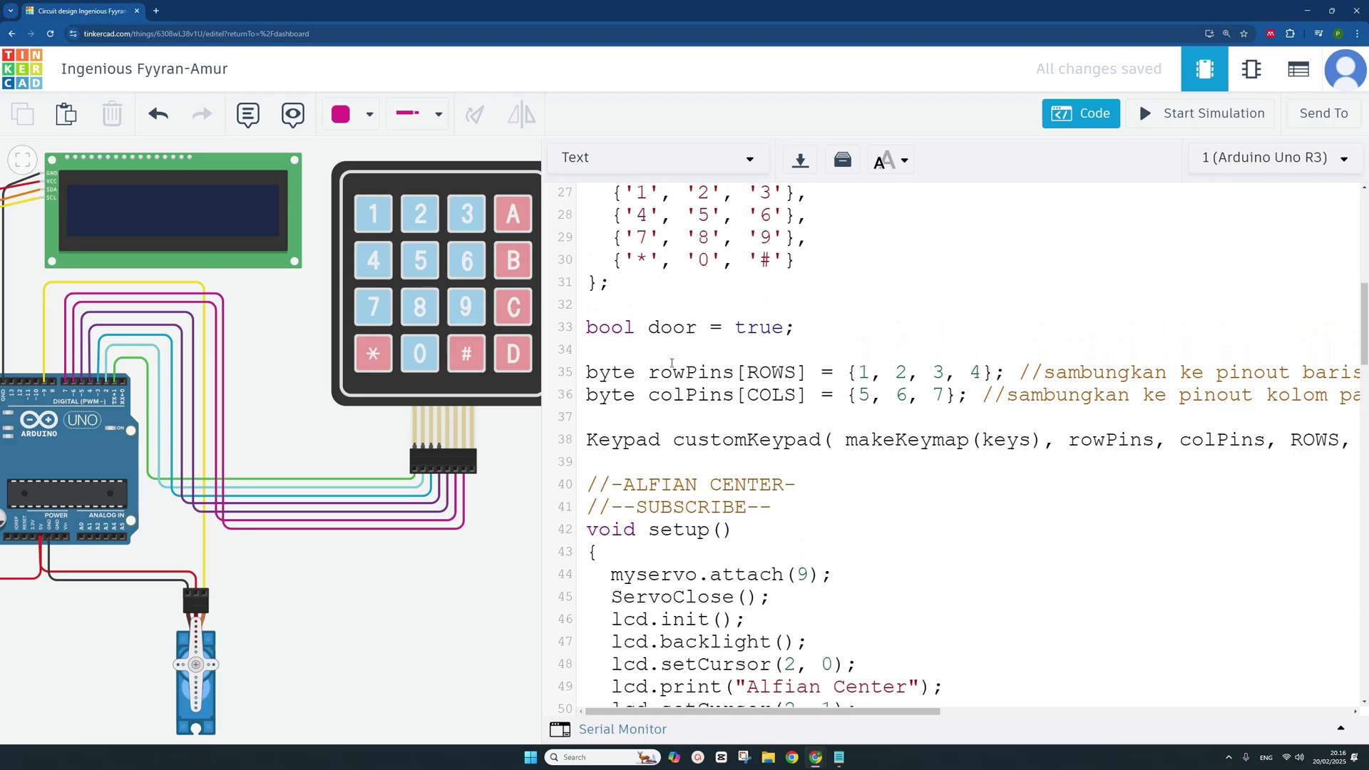
drag(852, 372, 870, 371)
double_click(901, 373)
click(939, 395)
click(974, 395)
Examine the servo pin in myservo.attach and the lcd.init and lcd.backlight calls in setup().
scroll(775, 395, down, 5)
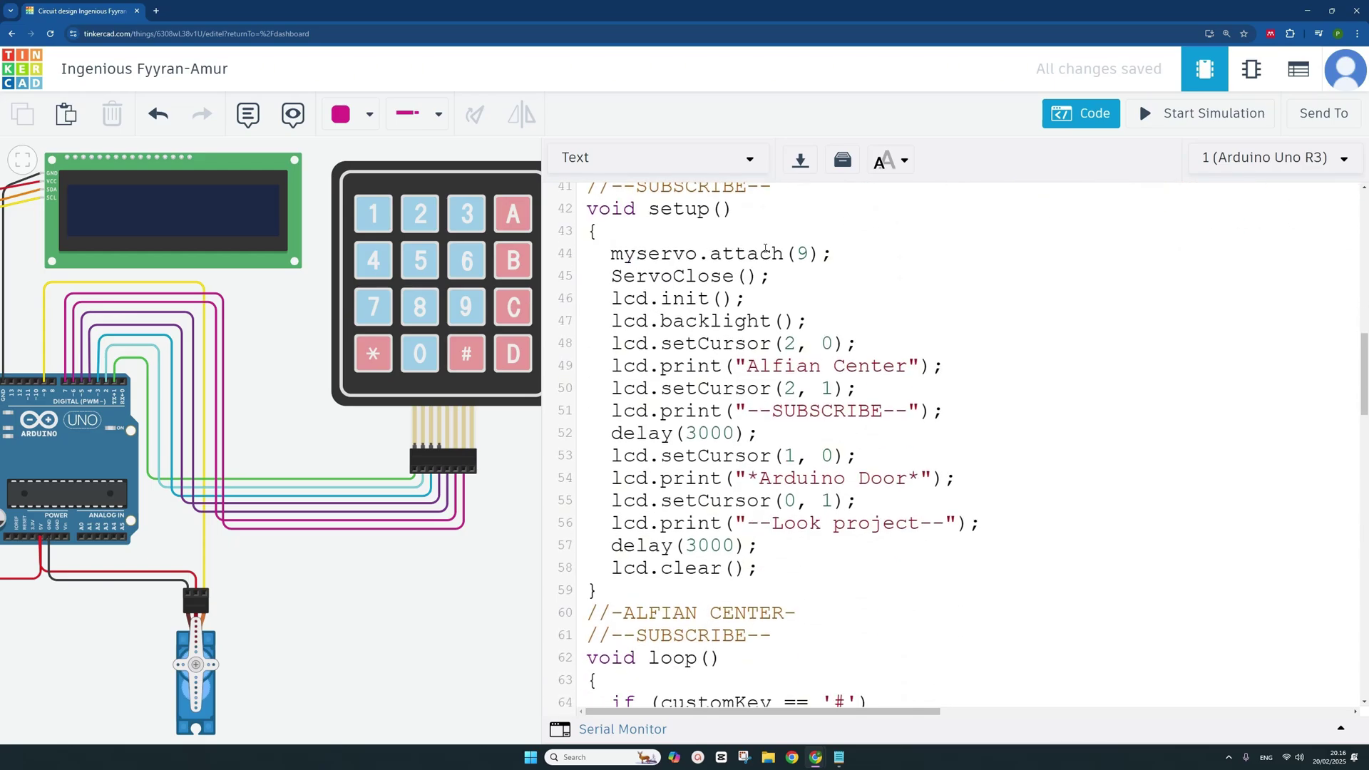
double_click(803, 254)
drag(614, 306, 767, 298)
click(767, 298)
drag(608, 322, 853, 318)
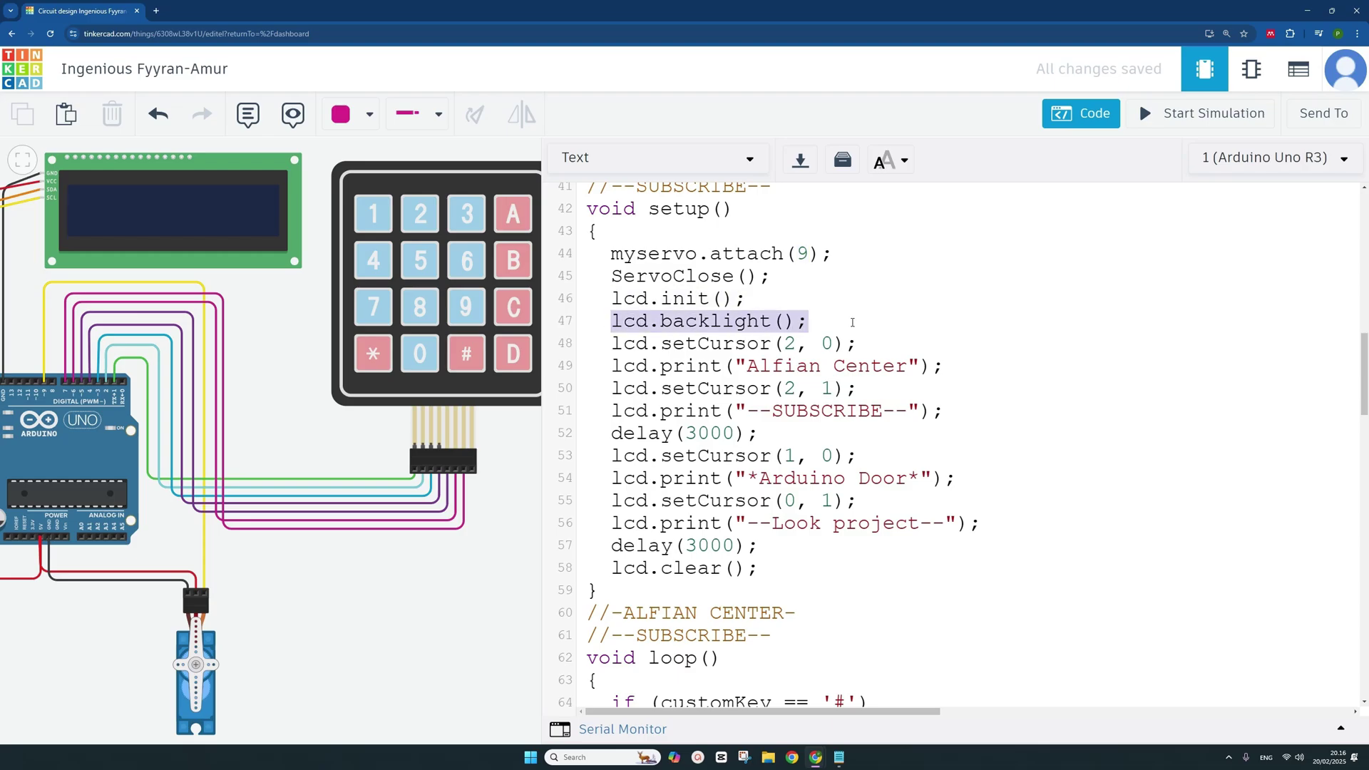
click(852, 319)
Examine the startup messages that setup() prints on the LCD, from "Alfian Center" to "--Look project--".
drag(747, 365, 906, 371)
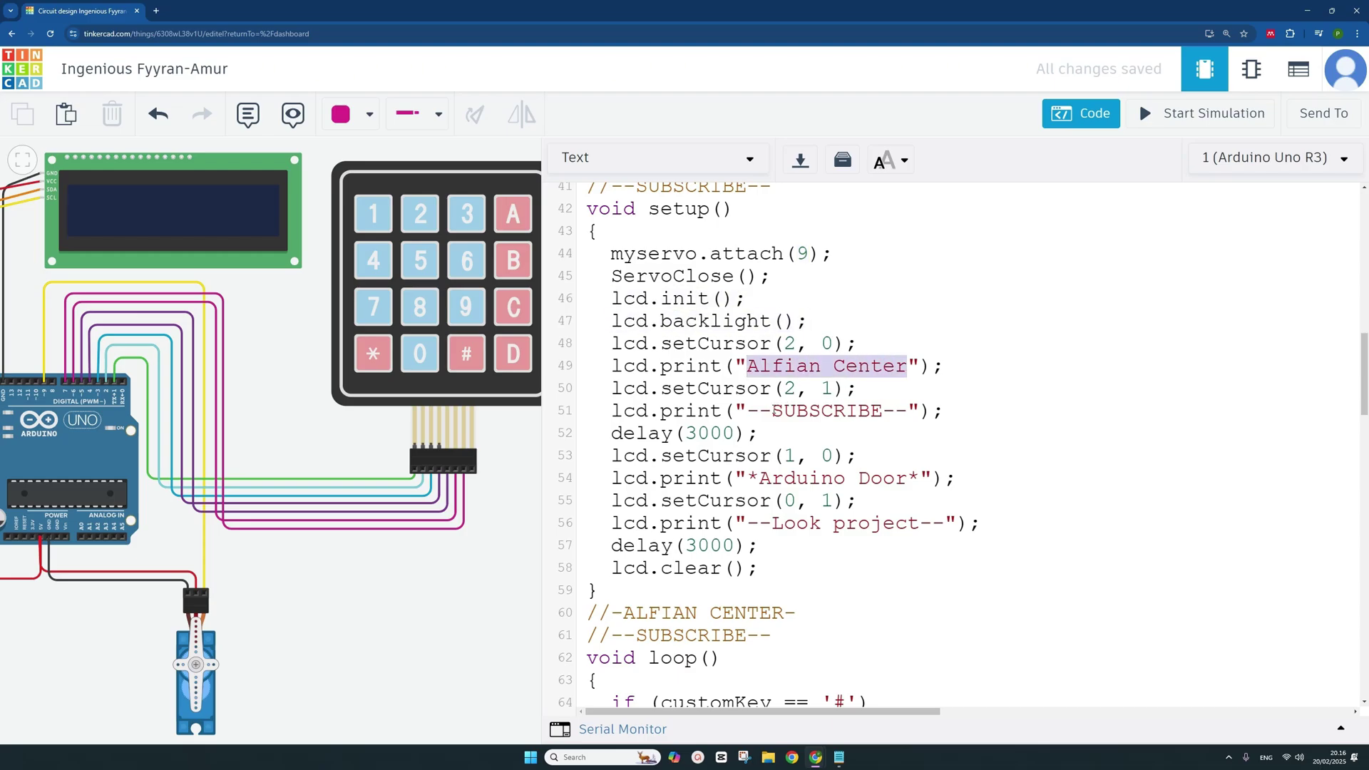
drag(773, 411, 885, 410)
click(940, 410)
scroll(938, 410, down, 3)
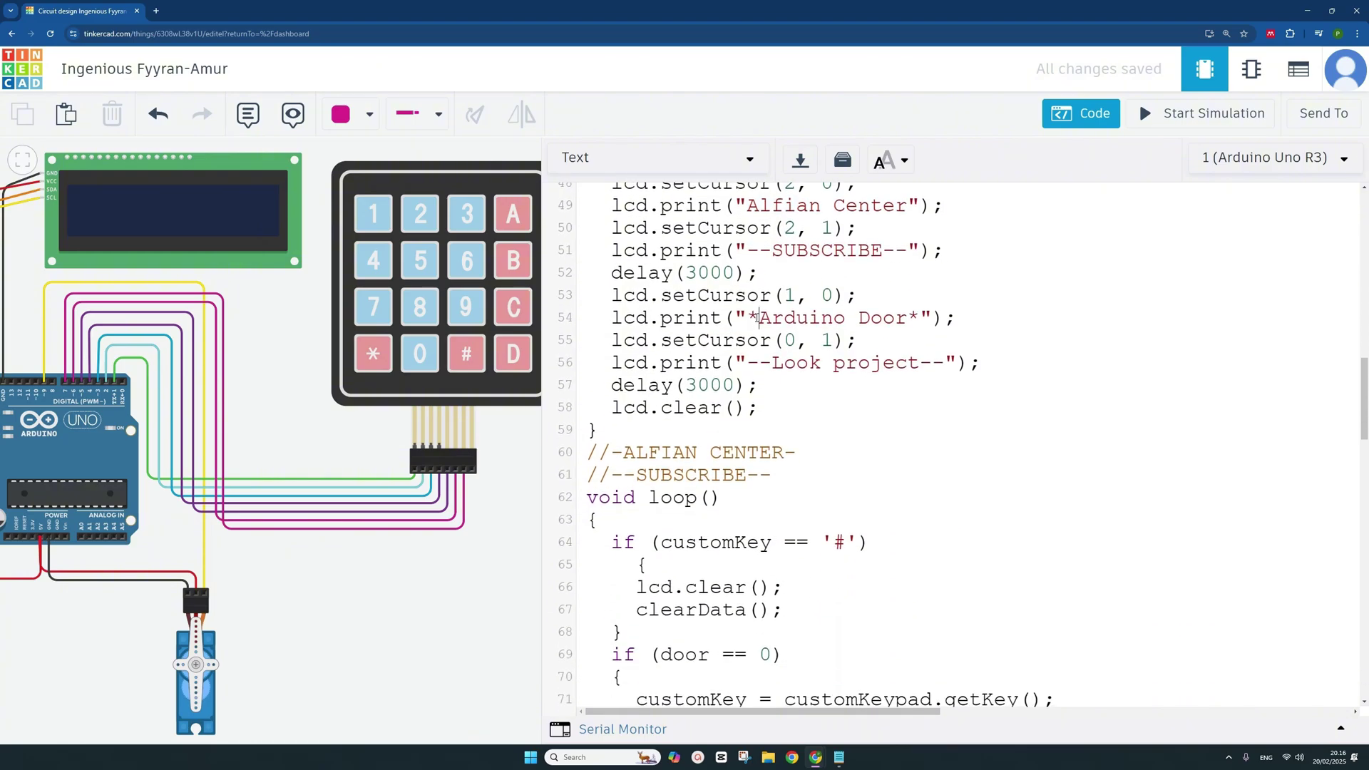
drag(758, 317, 911, 326)
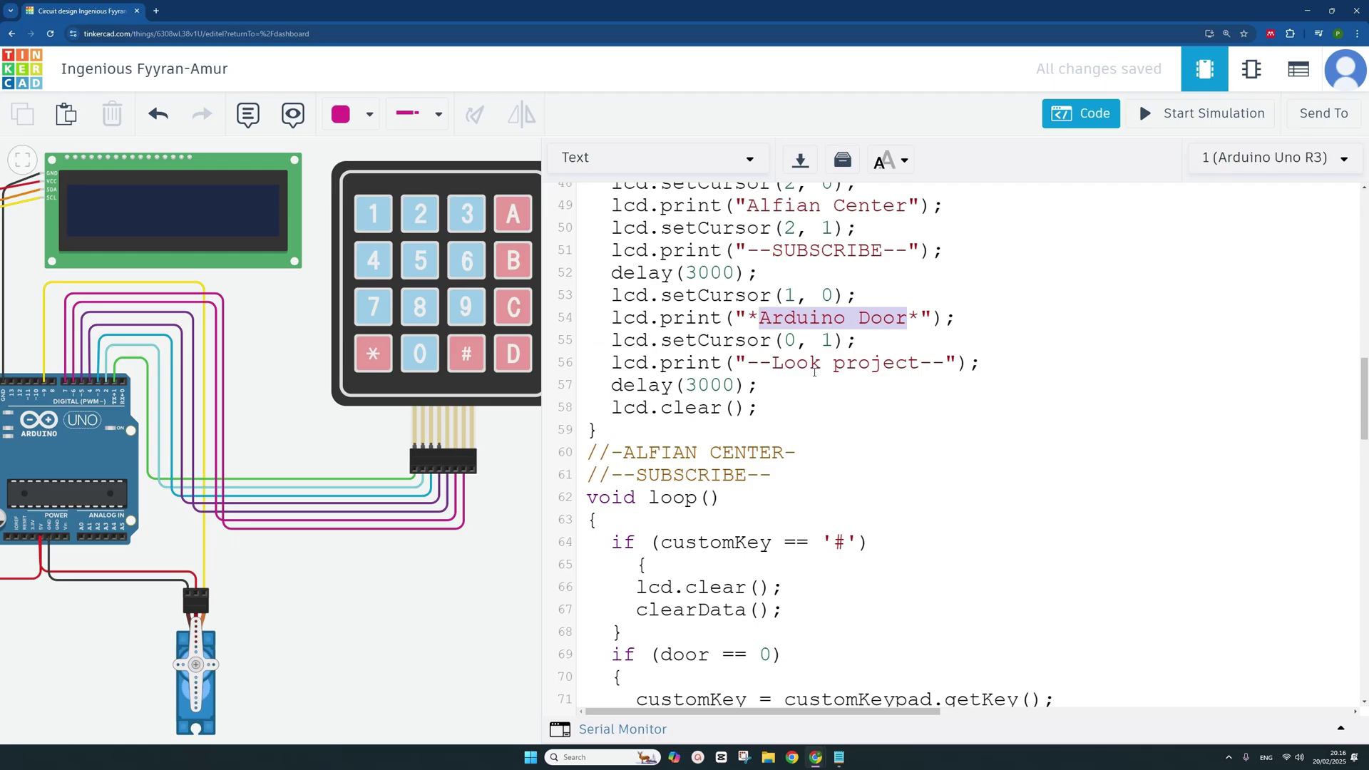
click(896, 365)
Examine the loop() condition for the '#' key, which clears the LCD and the entered data.
scroll(981, 346, down, 2)
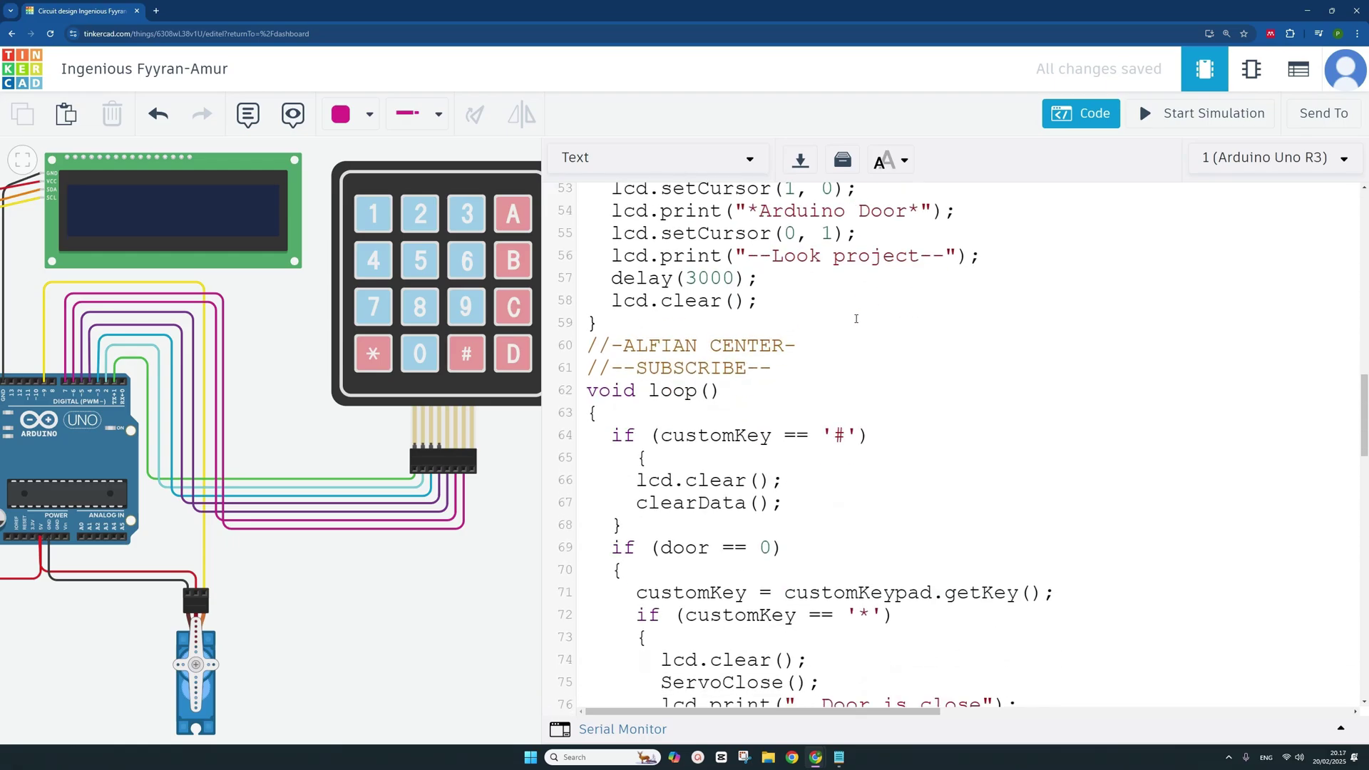
scroll(736, 294, down, 2)
scroll(736, 294, down, 2)
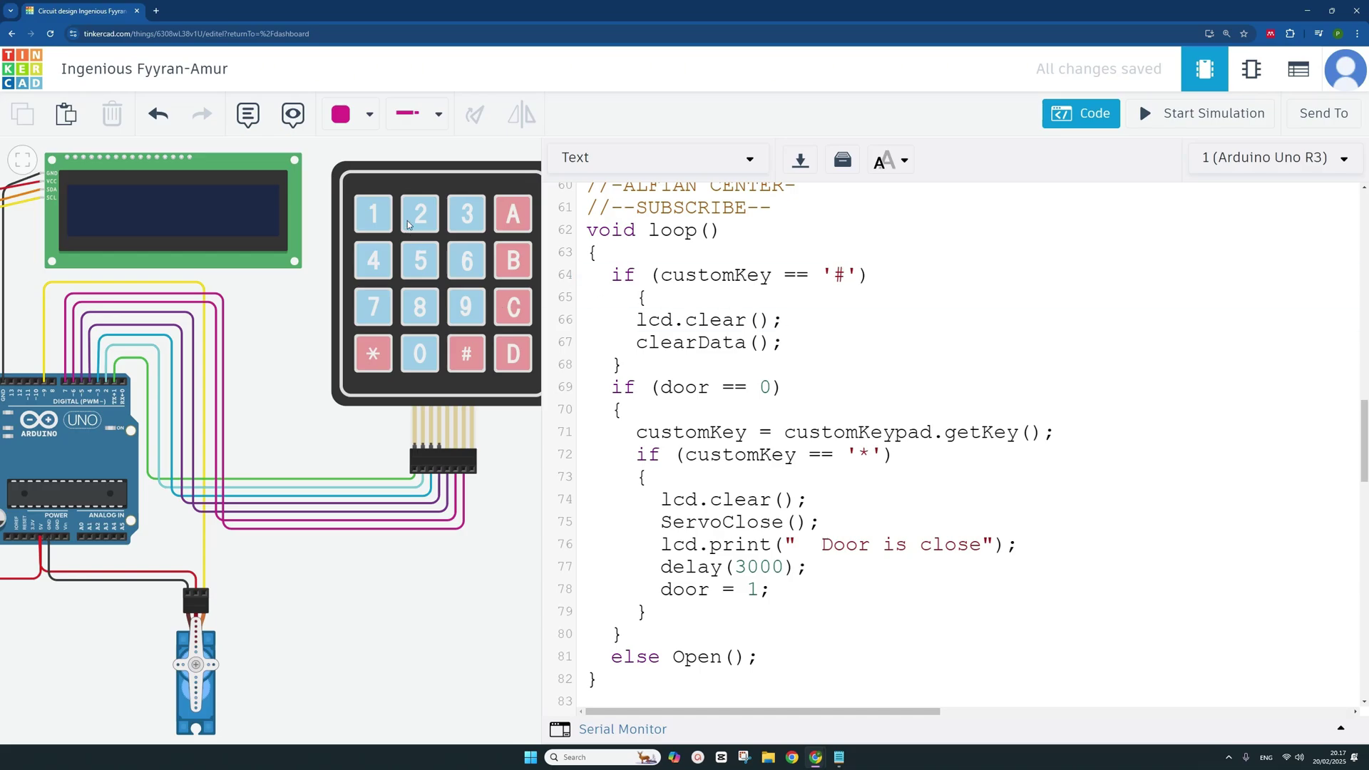
click(832, 287)
Examine the '*' key condition inside the door == 0 block, which closes the door with the servo.
scroll(763, 379, down, 1)
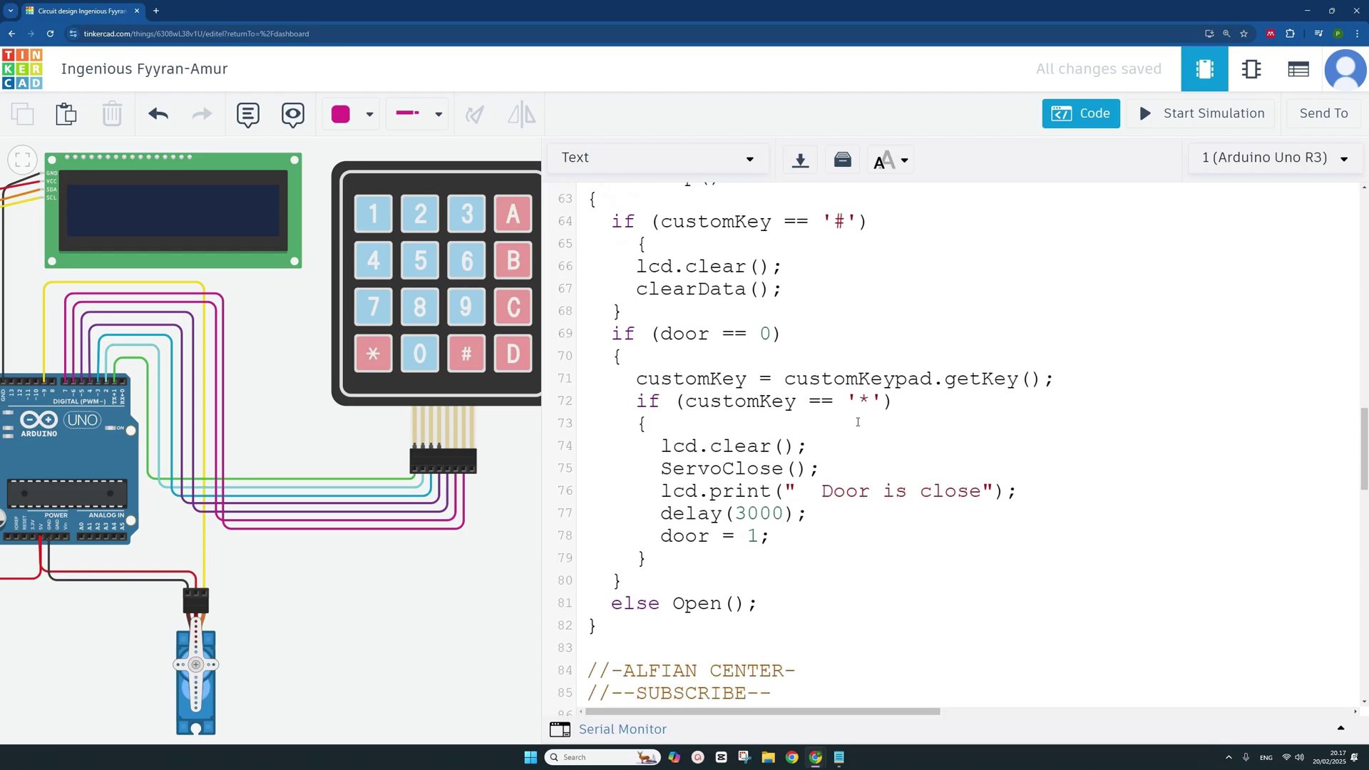
click(860, 400)
drag(859, 400, 870, 398)
click(860, 400)
click(897, 400)
scroll(770, 320, down, 4)
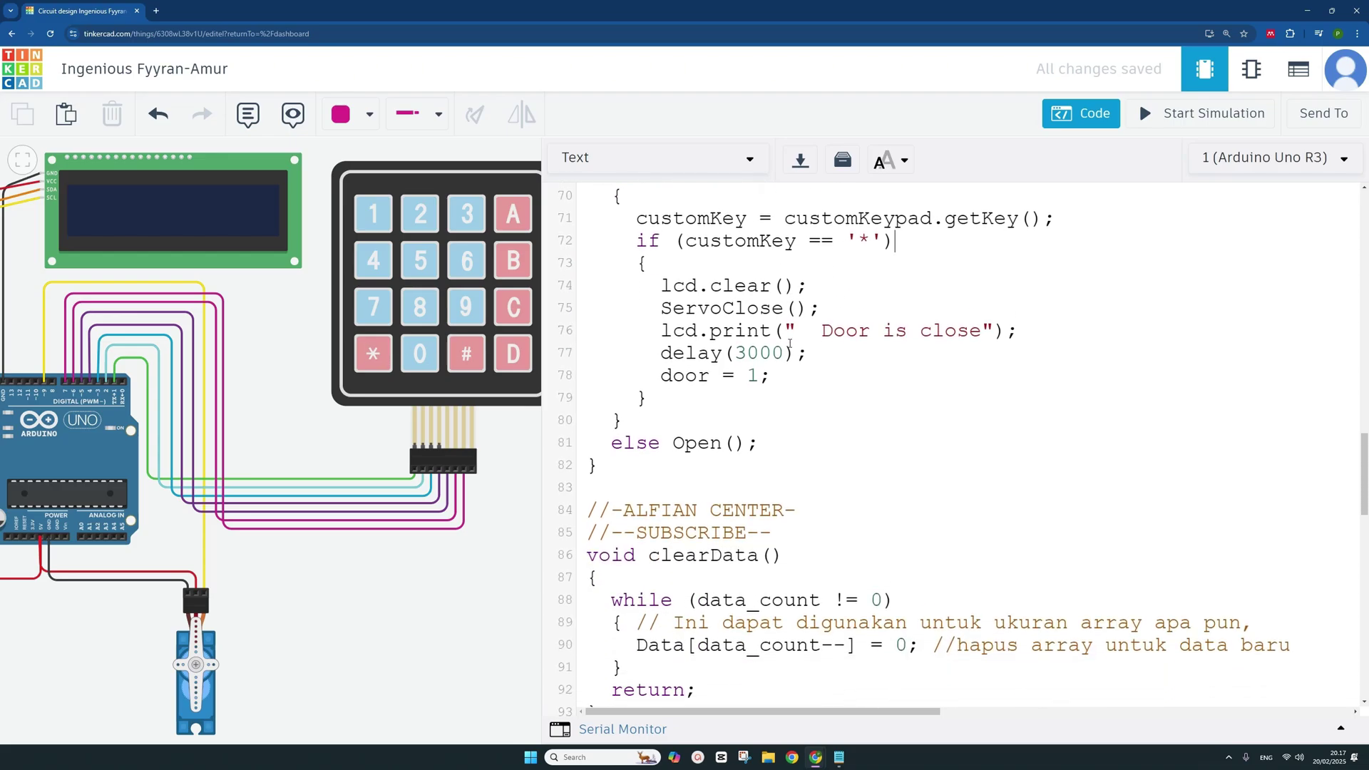
Examine the clearData(), ServoOpen() and ServoClose() functions below loop().
scroll(770, 320, down, 3)
click(804, 293)
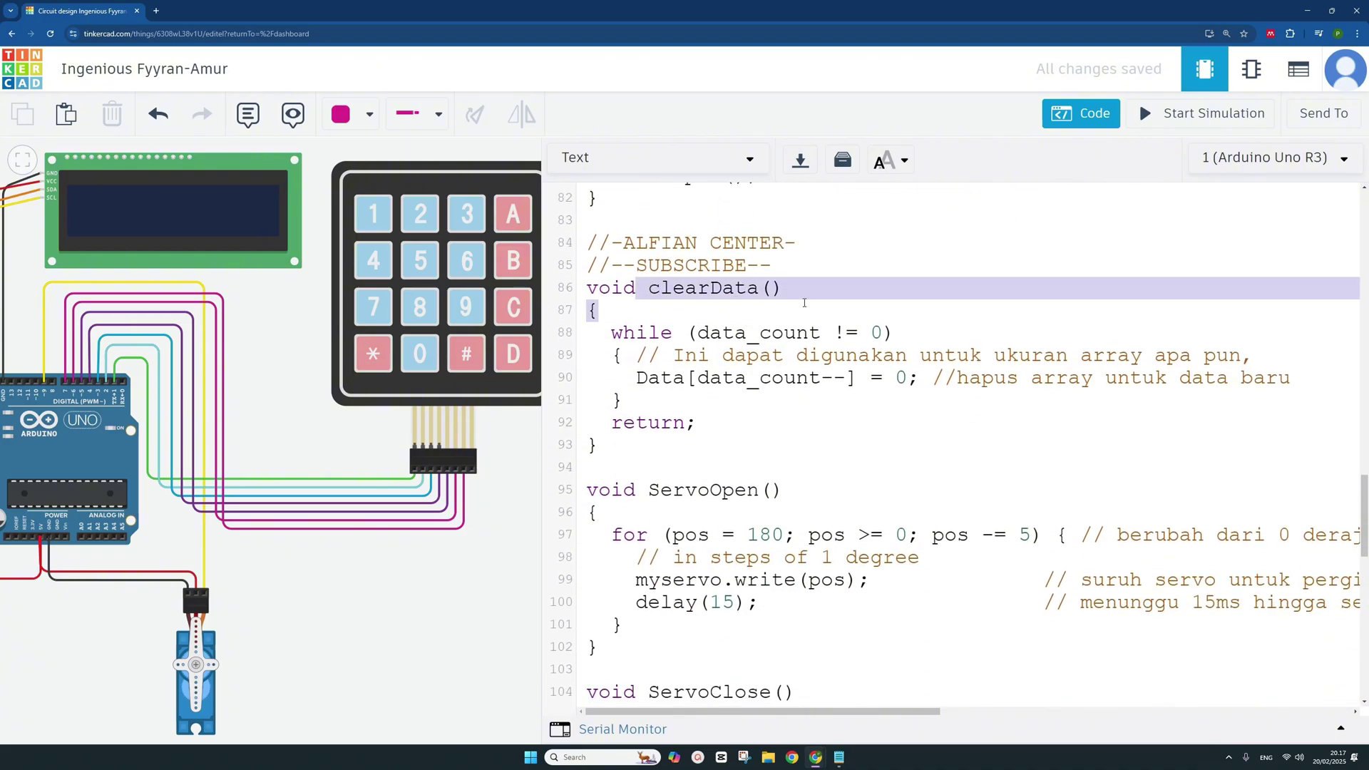
scroll(704, 292, down, 2)
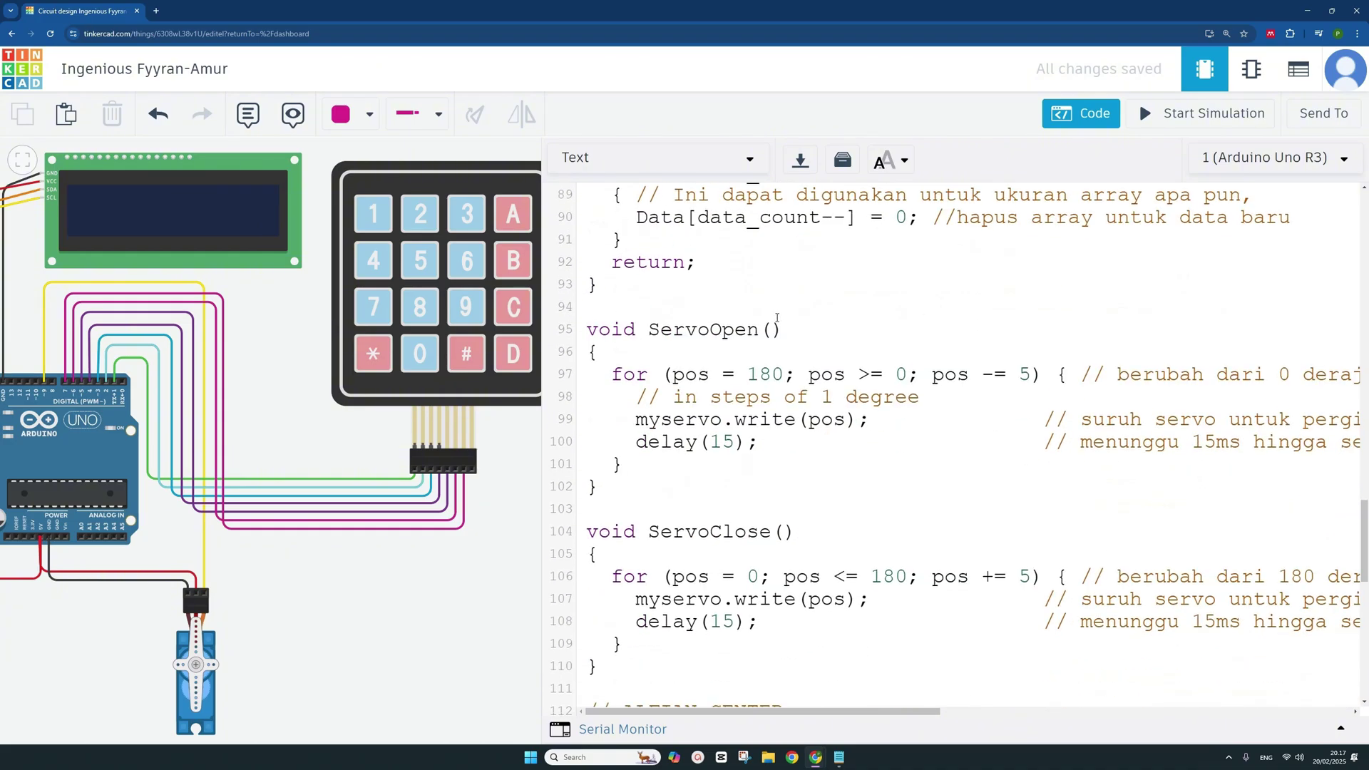
scroll(793, 328, up, 2)
scroll(794, 328, down, 2)
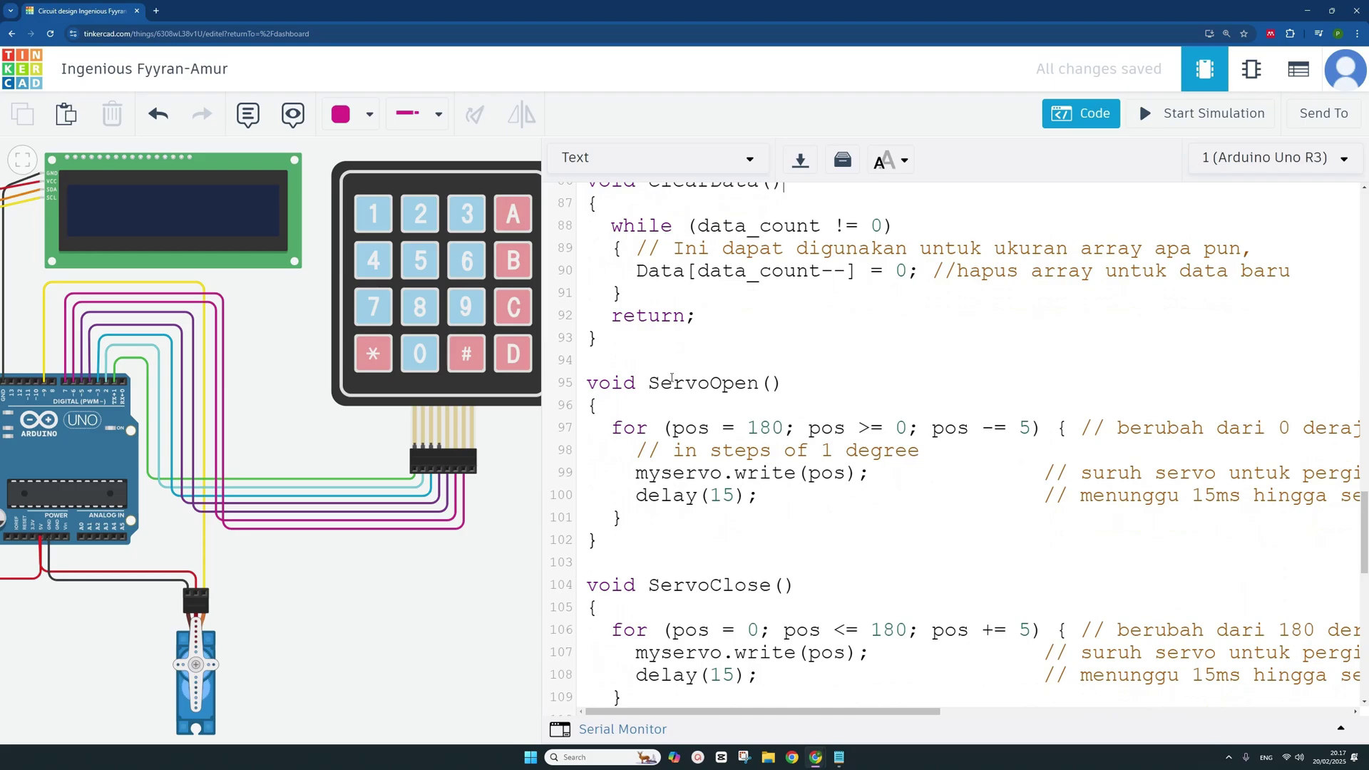
scroll(797, 377, down, 6)
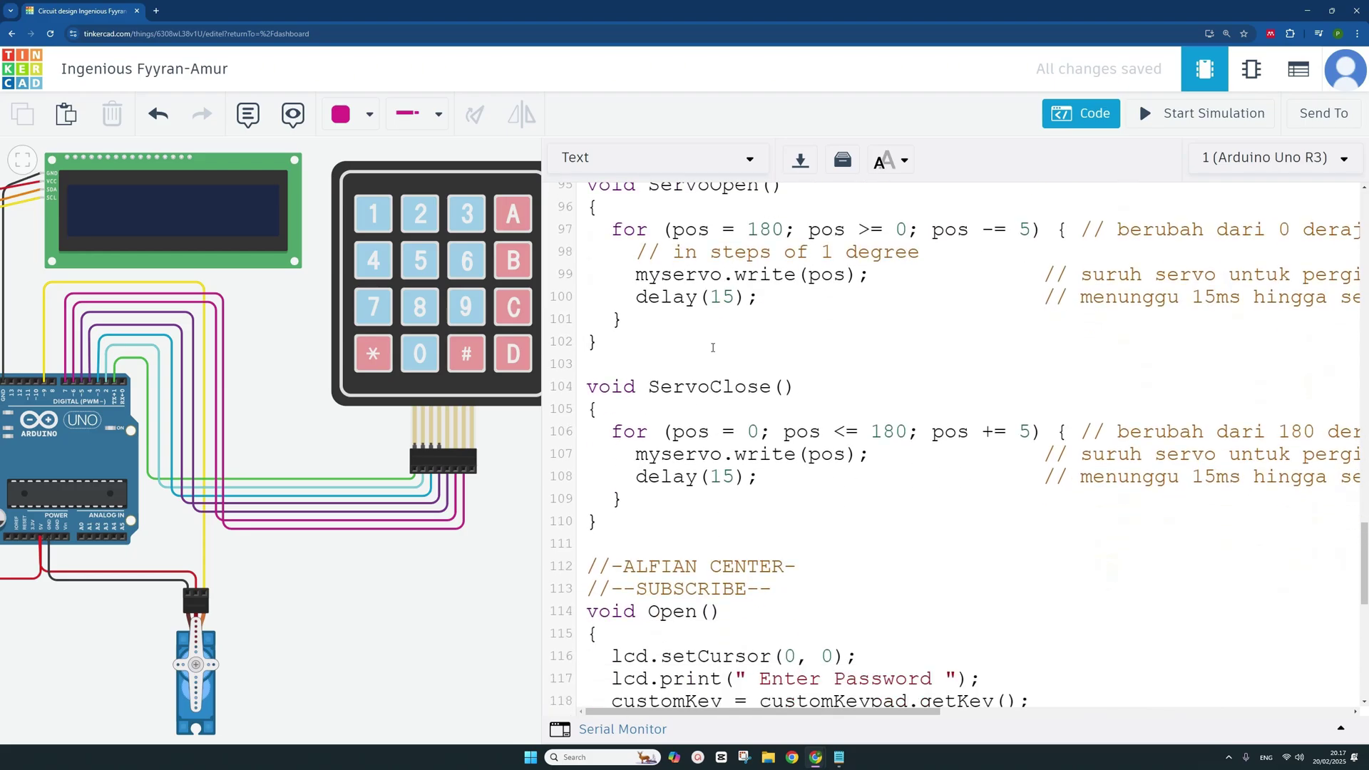
Examine the start of the Open() function and its "Enter Password" LCD message.
scroll(771, 346, down, 1)
drag(646, 328, 722, 329)
click(753, 334)
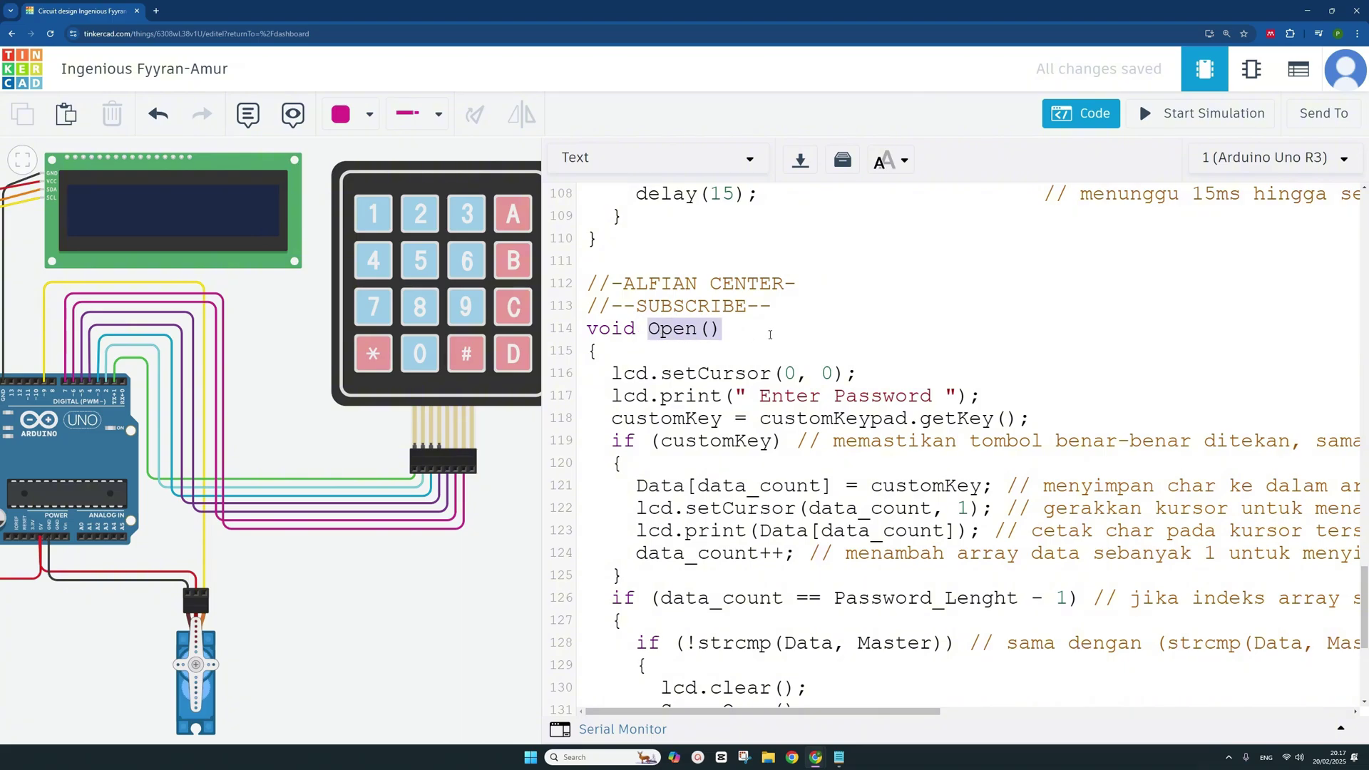
click(755, 326)
scroll(757, 316, down, 2)
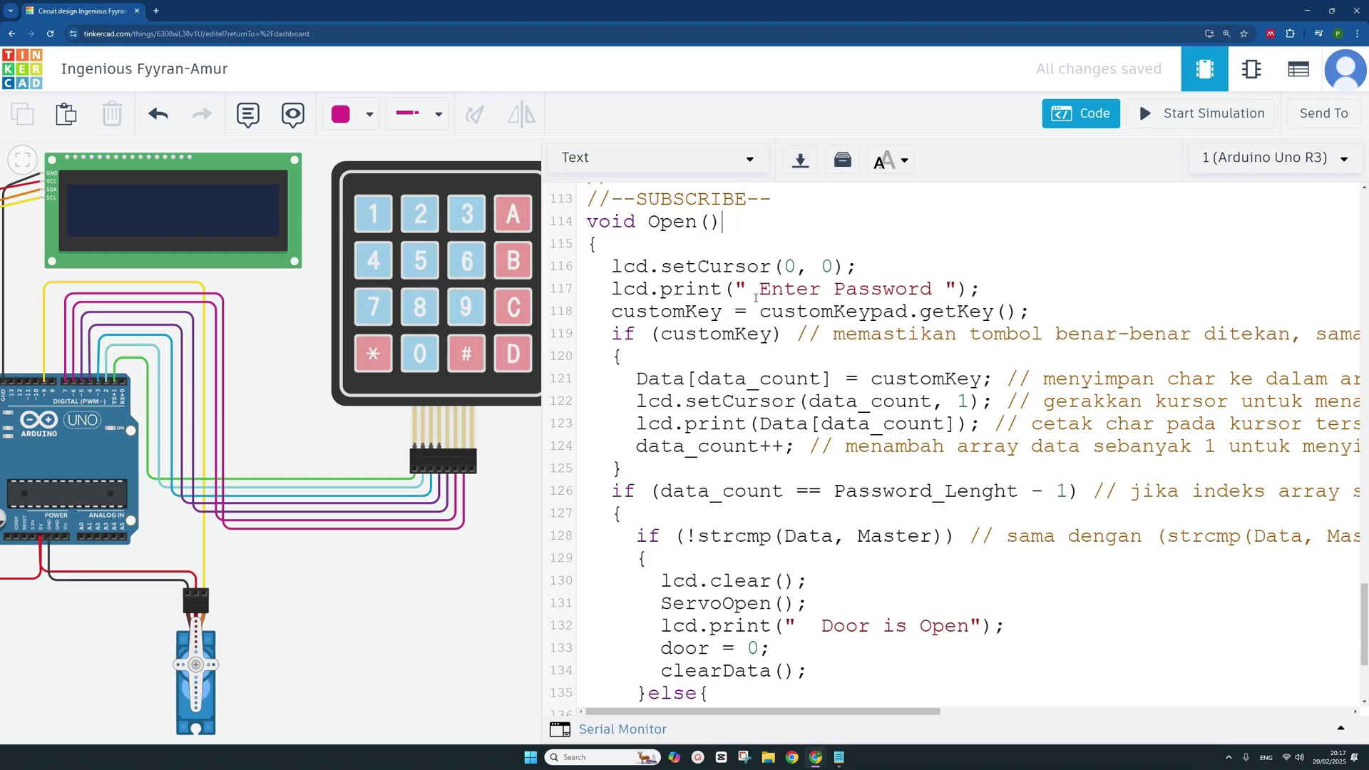
drag(755, 298, 934, 292)
click(936, 294)
Examine the line in Open() that assigns customKeypad.getKey() to customKey.
scroll(675, 238, down, 1)
scroll(675, 238, up, 1)
drag(611, 311, 1015, 313)
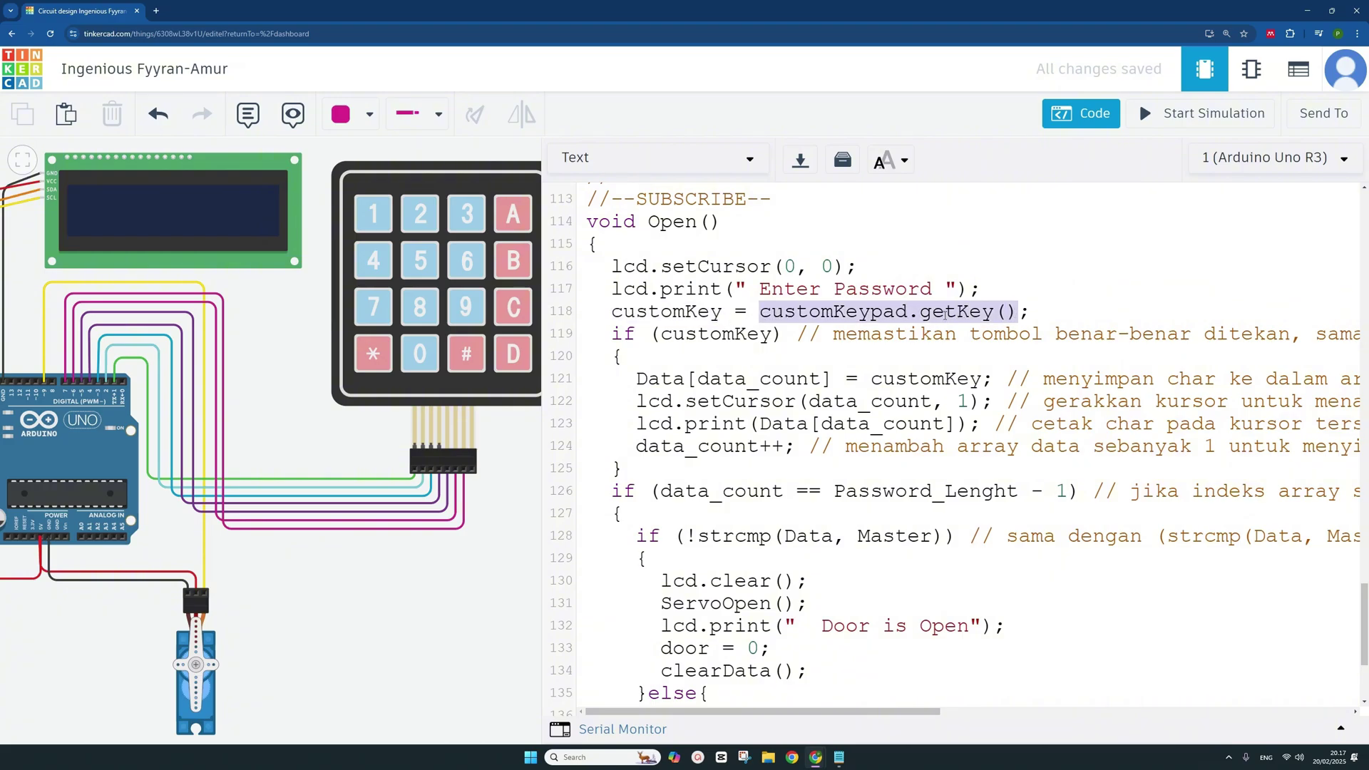
click(1041, 312)
Examine the if (customKey) block in Open(), from its condition to the data_count++ increment.
scroll(742, 307, down, 1)
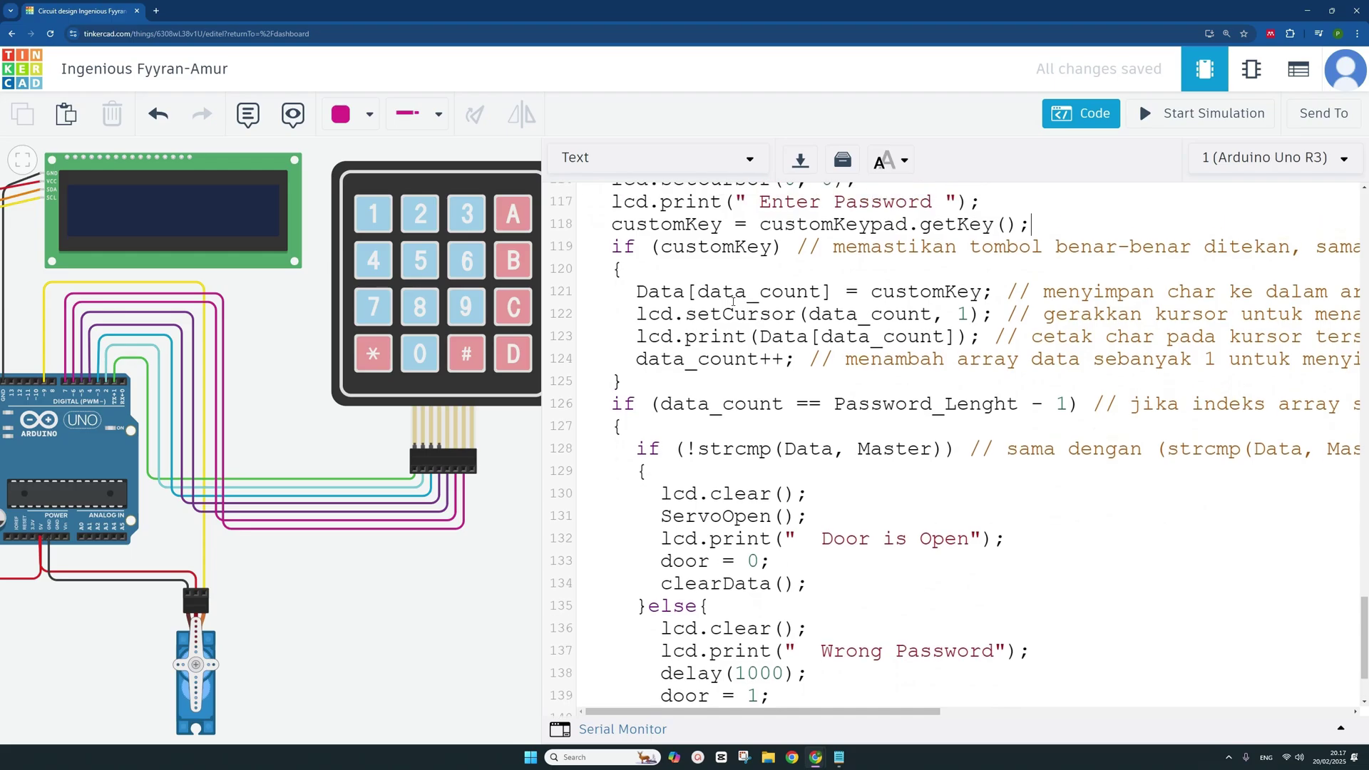
scroll(733, 301, up, 1)
drag(611, 280, 765, 284)
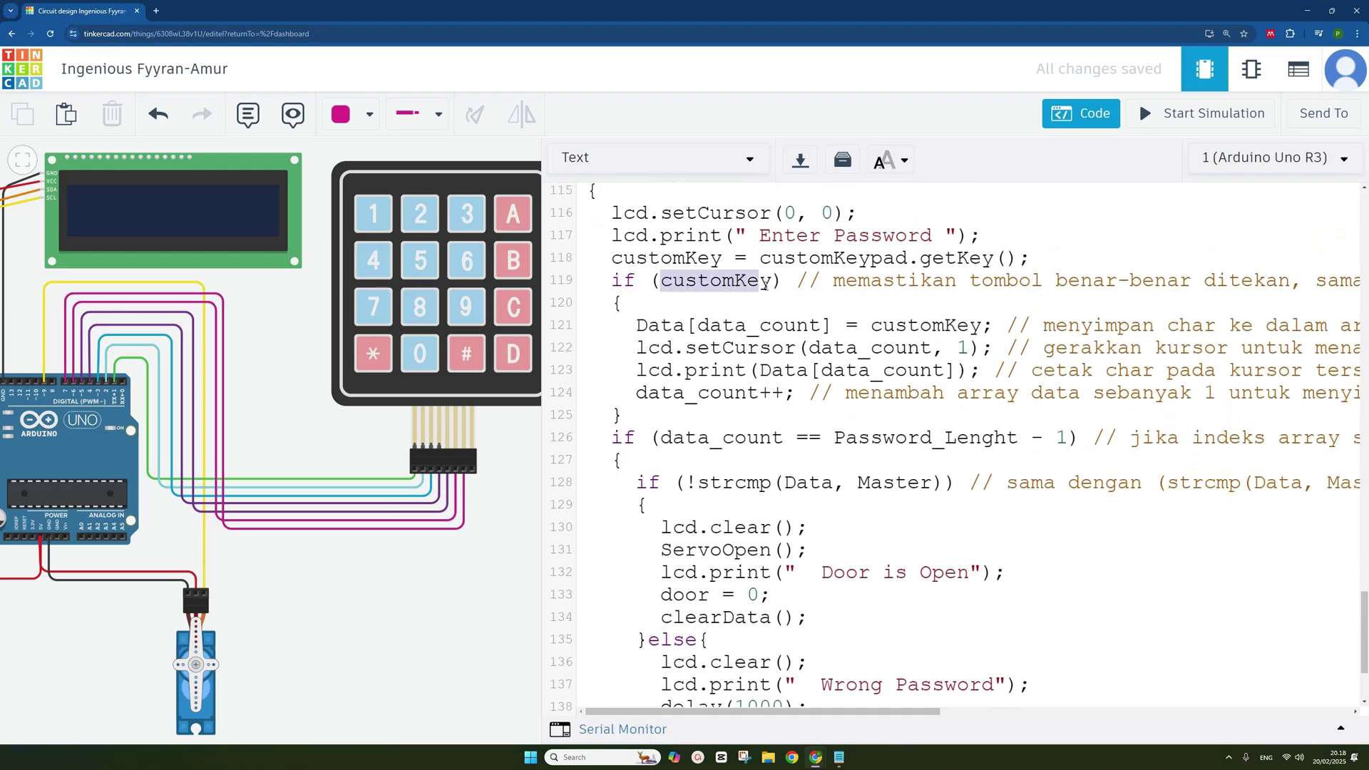
click(774, 284)
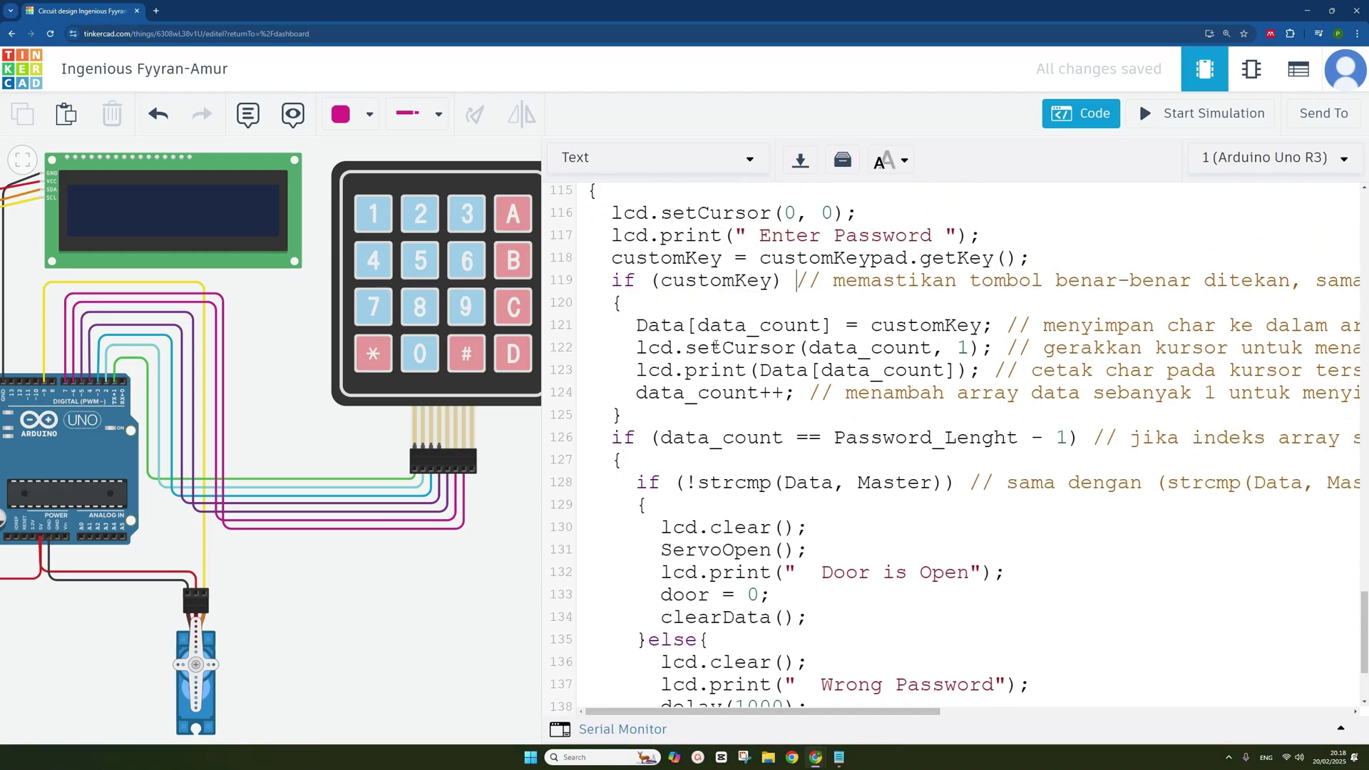
scroll(663, 320, down, 1)
drag(630, 345, 787, 341)
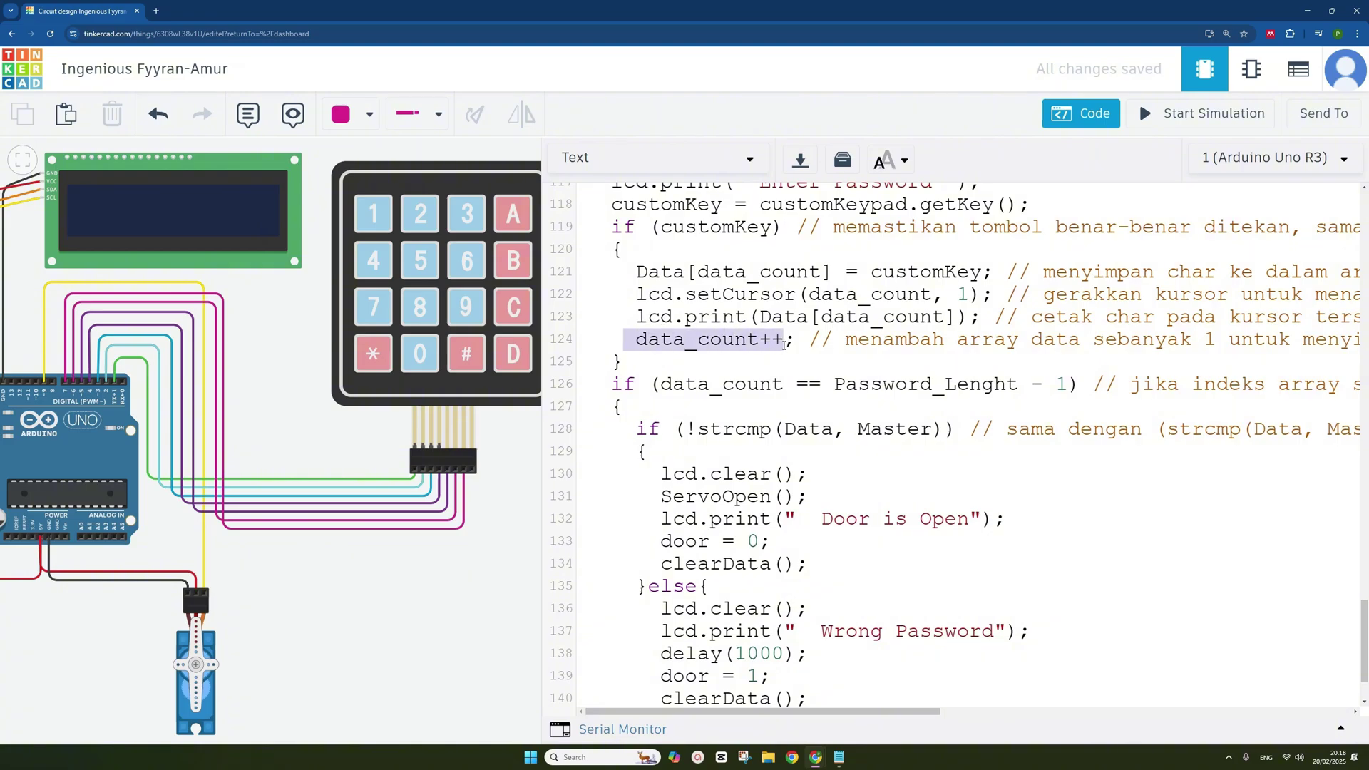
Examine the password check in Open(), from the data_count == Password_Lenght - 1 condition through the door-open and wrong-password branches.
click(787, 340)
scroll(659, 322, down, 2)
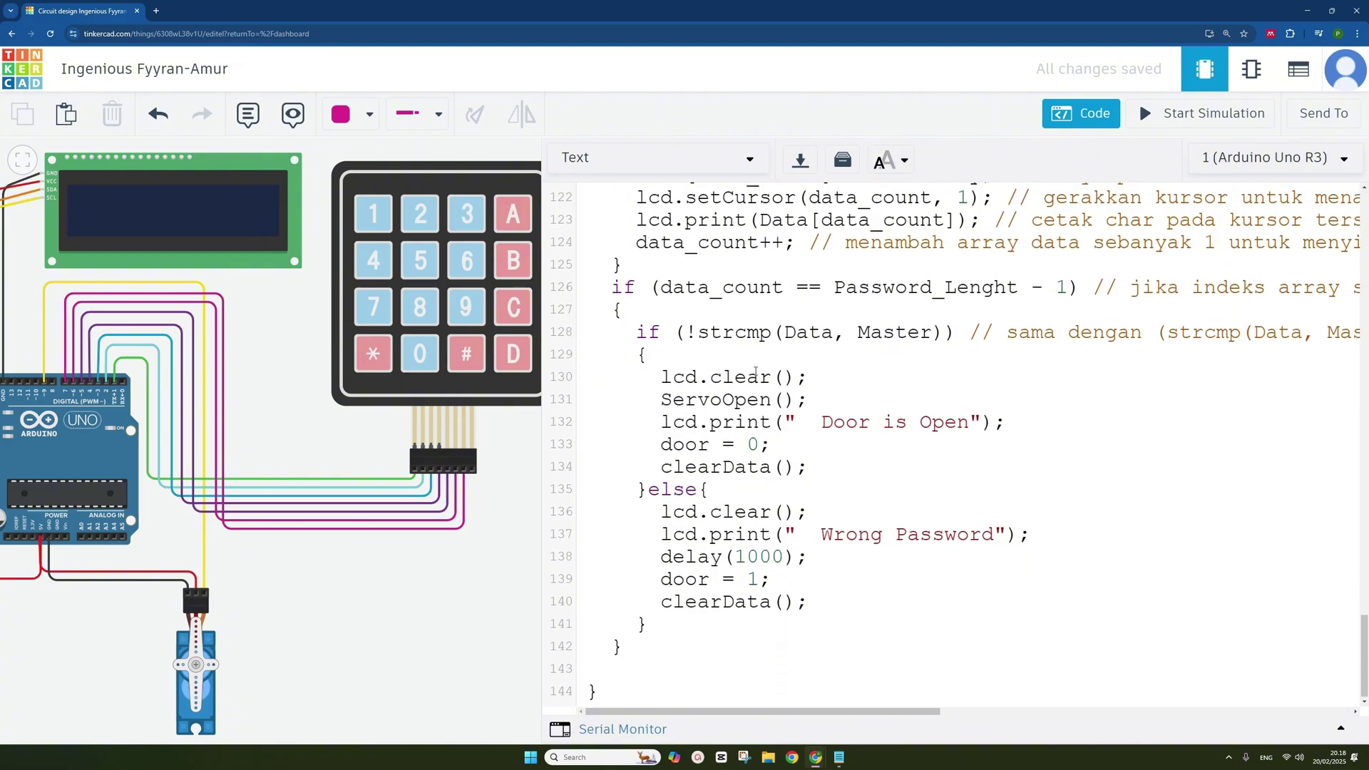
drag(611, 288, 646, 292)
key(Right)
drag(630, 336, 822, 473)
click(838, 476)
drag(649, 490, 838, 599)
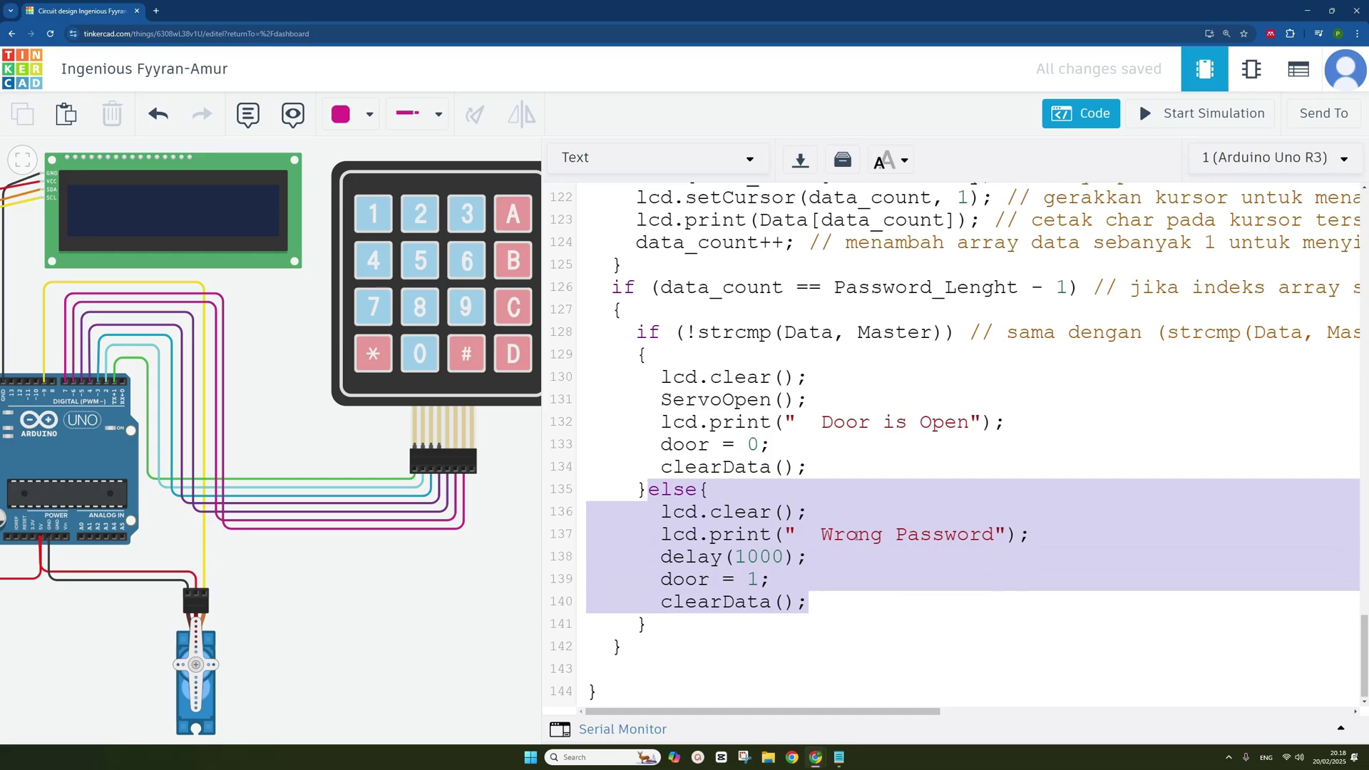
click(1038, 528)
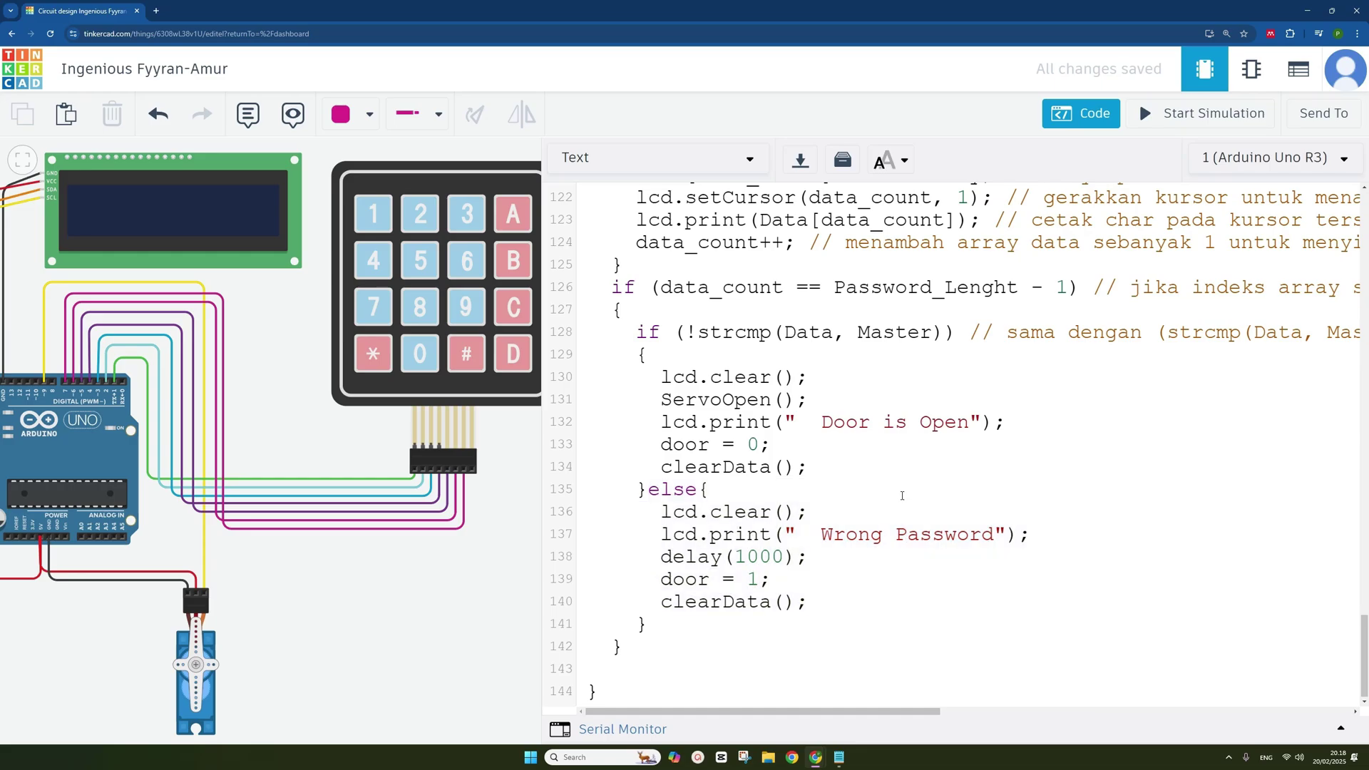
Examine the declarations at the start of the code, down to the keys map and the rowPins and colPins arrays.
scroll(893, 494, up, 20)
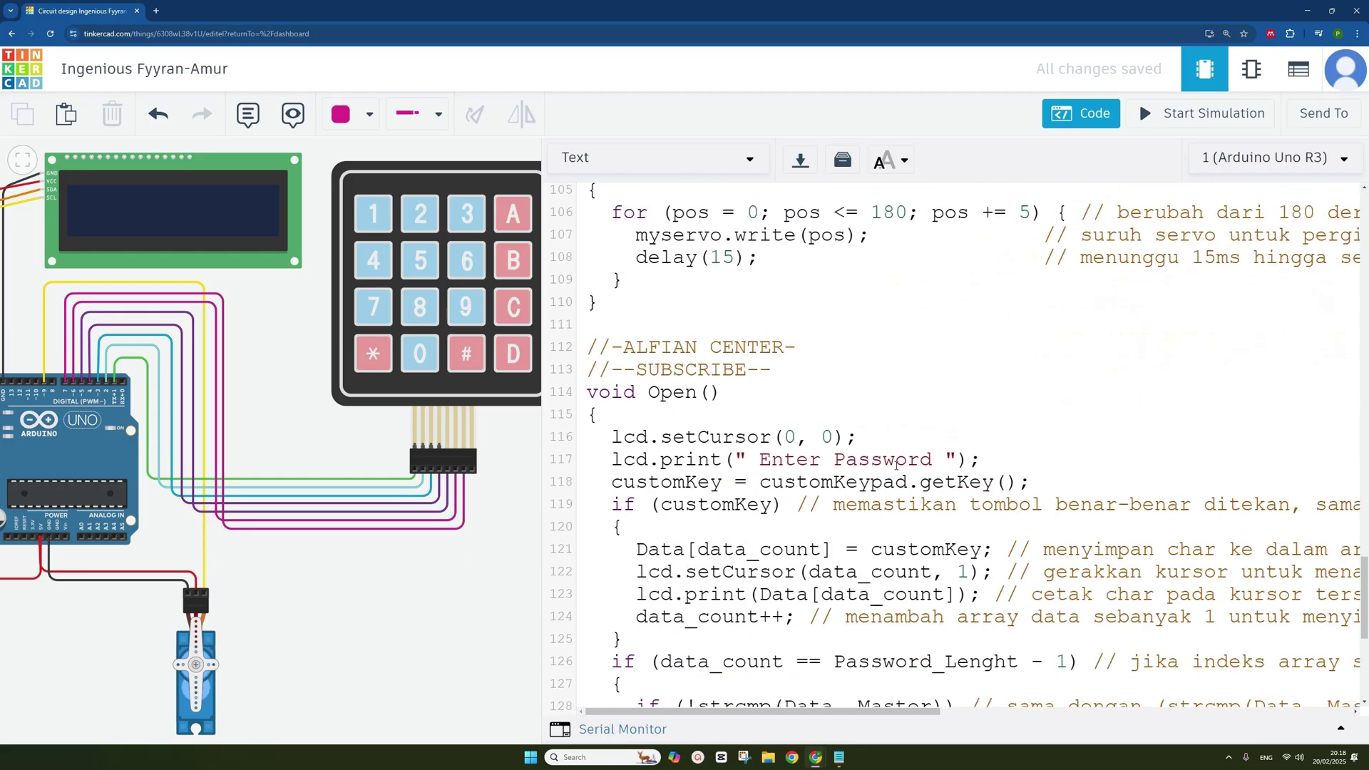
scroll(852, 422, up, 14)
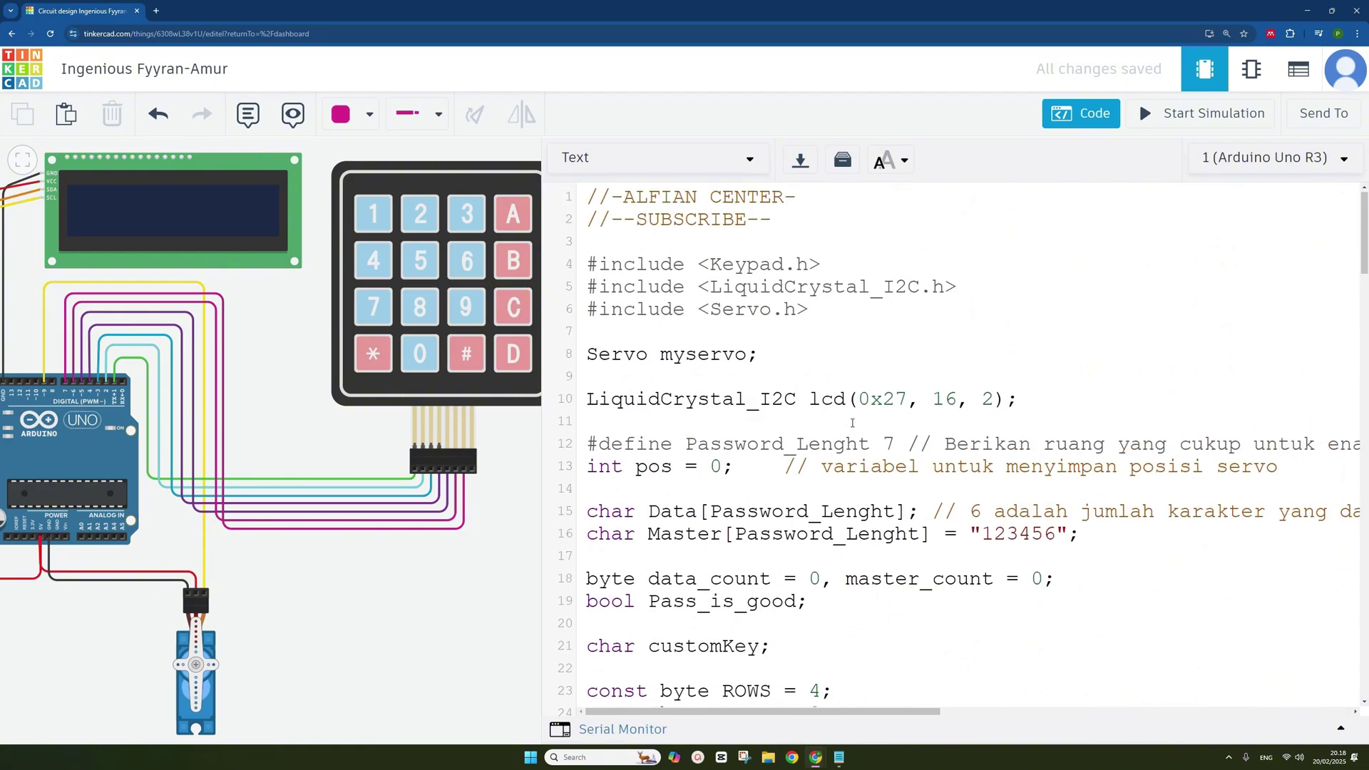
scroll(852, 422, down, 5)
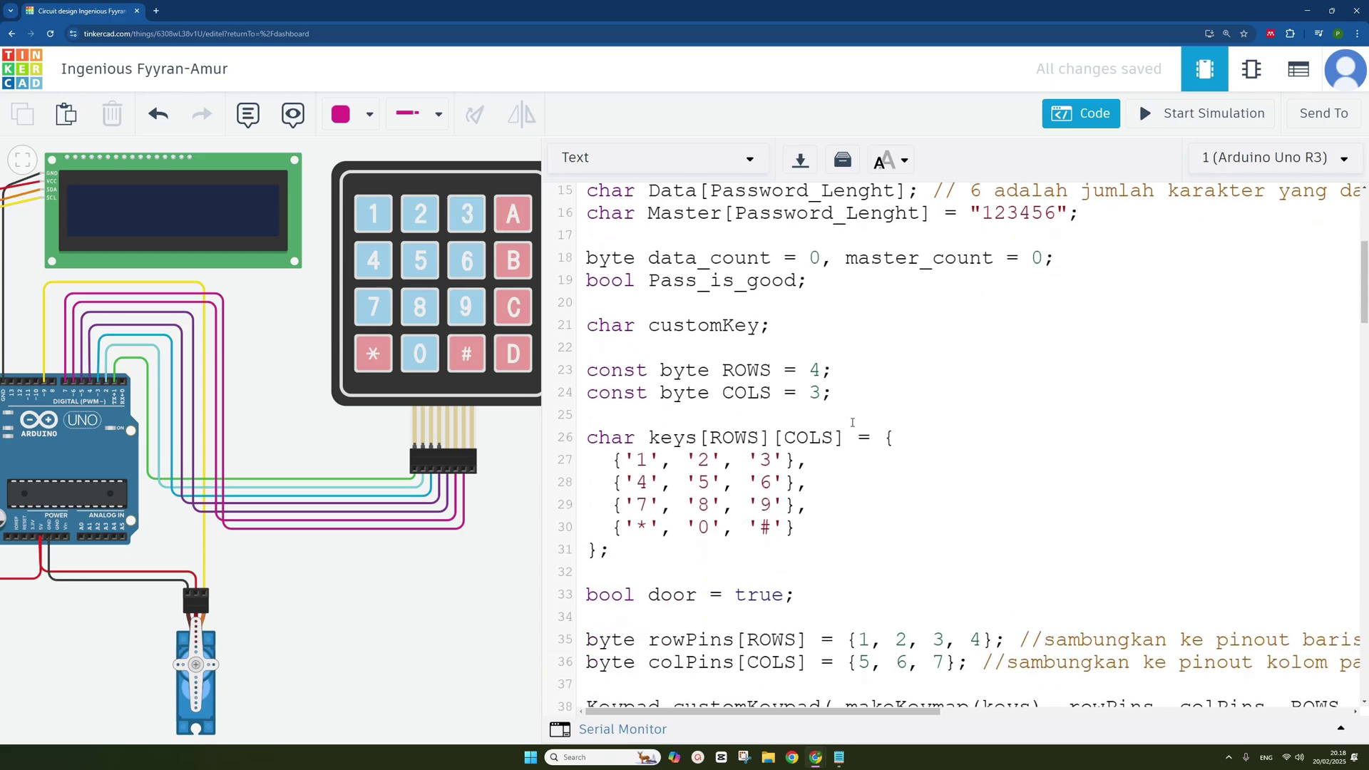
scroll(916, 400, down, 2)
scroll(916, 400, up, 2)
Narrow the code editor to reveal more of the circuit and start the simulation.
drag(545, 400, 800, 406)
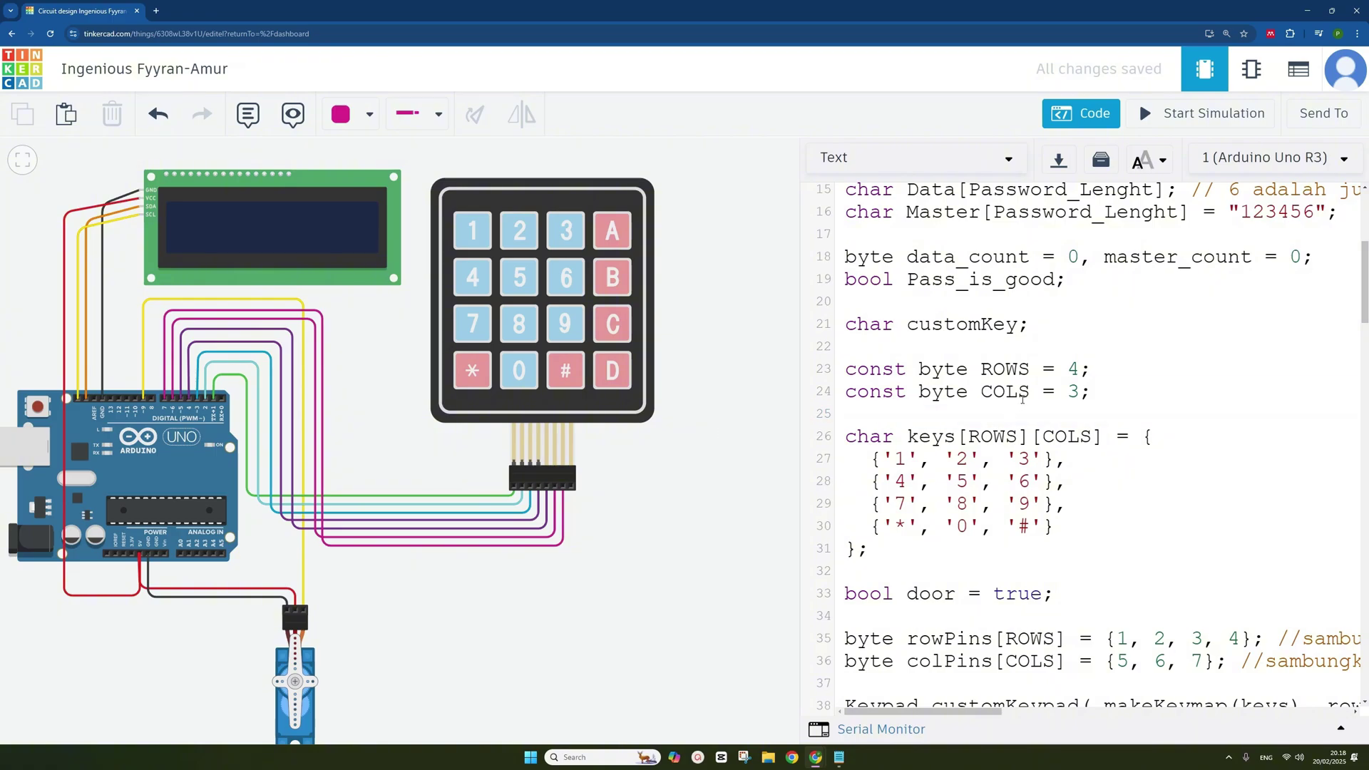
scroll(1022, 398, up, 3)
scroll(1022, 398, up, 2)
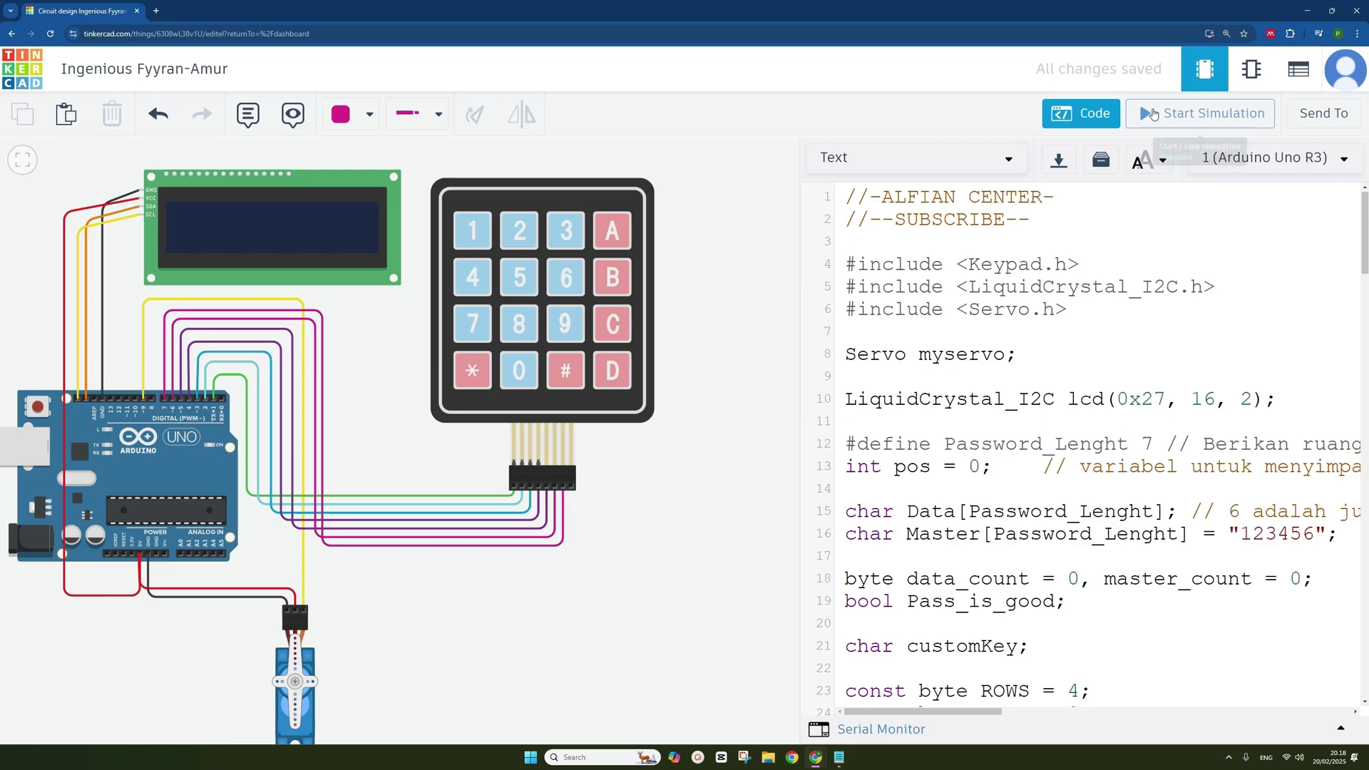
click(1202, 117)
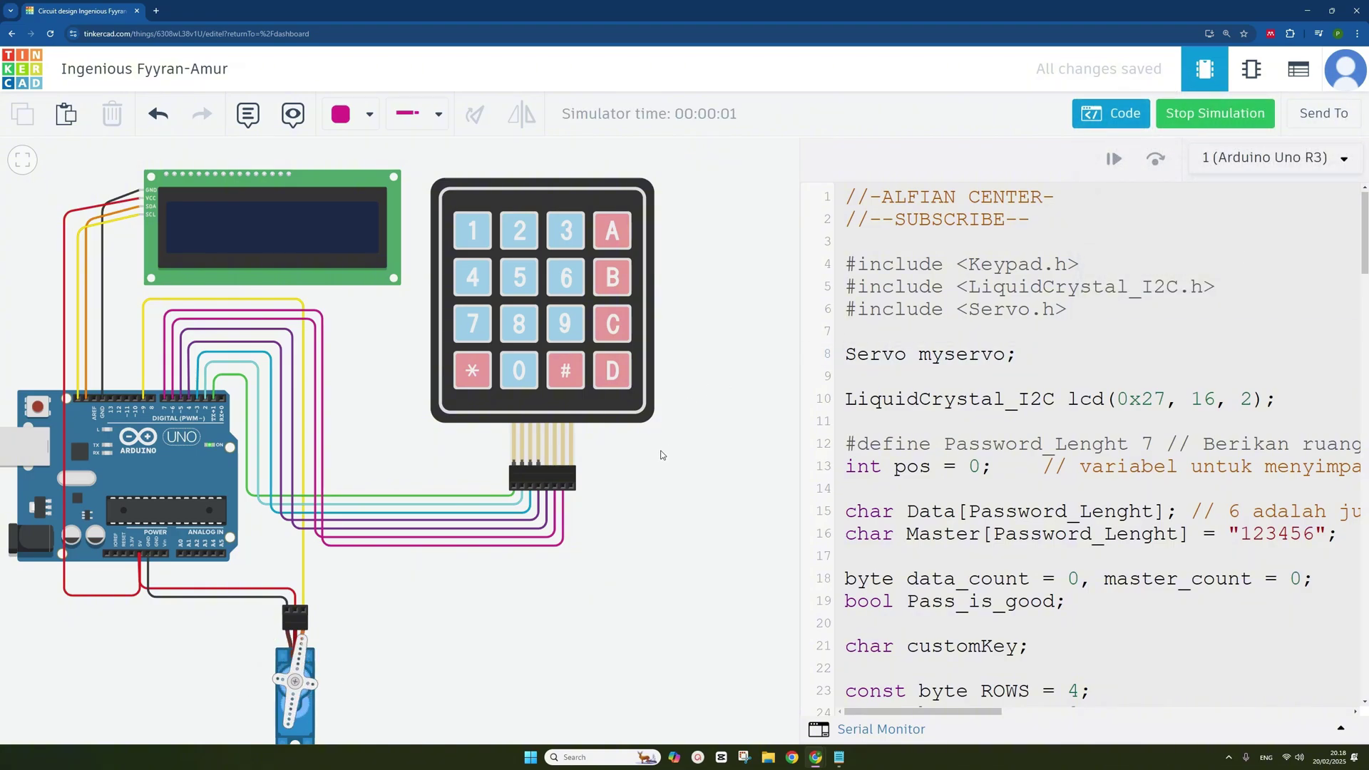
Hide the code editor and the component library, and fit the whole circuit into the workspace.
drag(391, 420, 510, 409)
scroll(515, 408, down, 1)
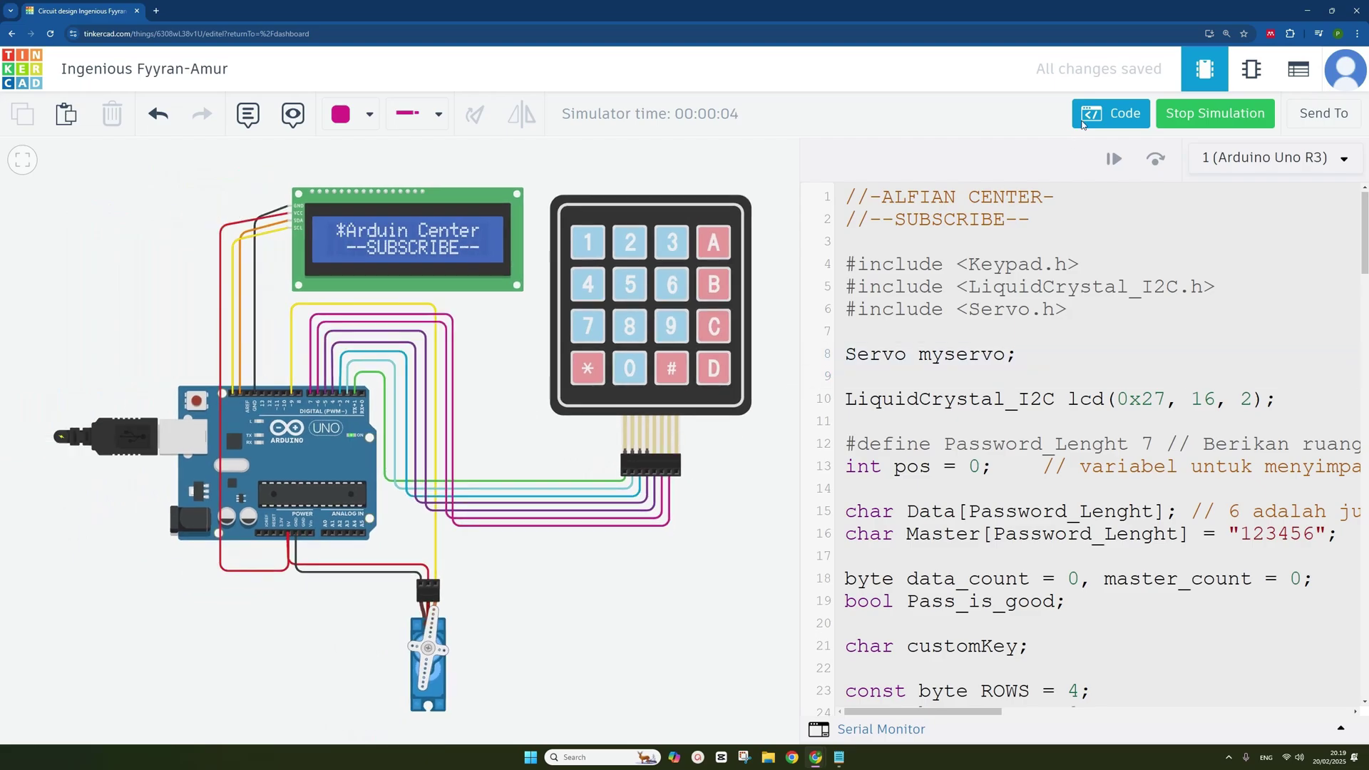
click(1111, 113)
drag(804, 479, 882, 469)
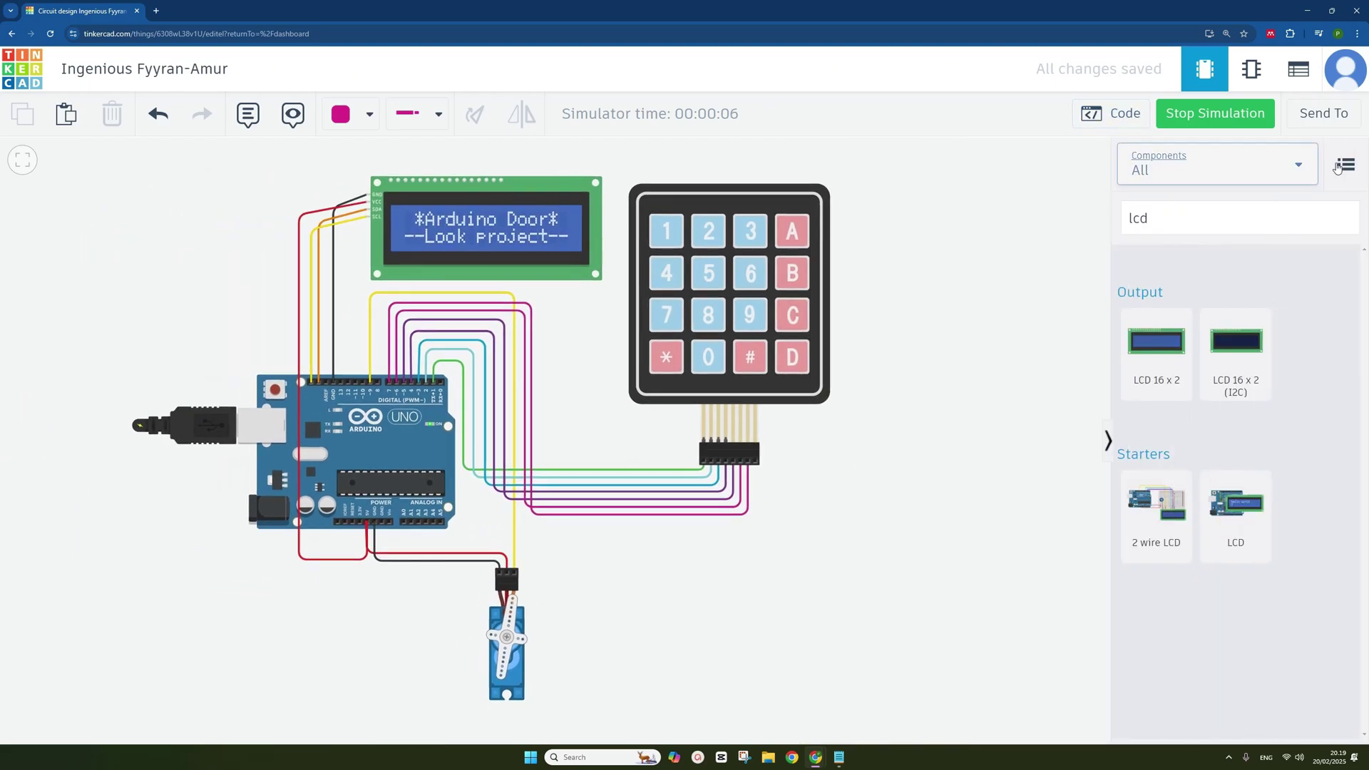
click(1107, 441)
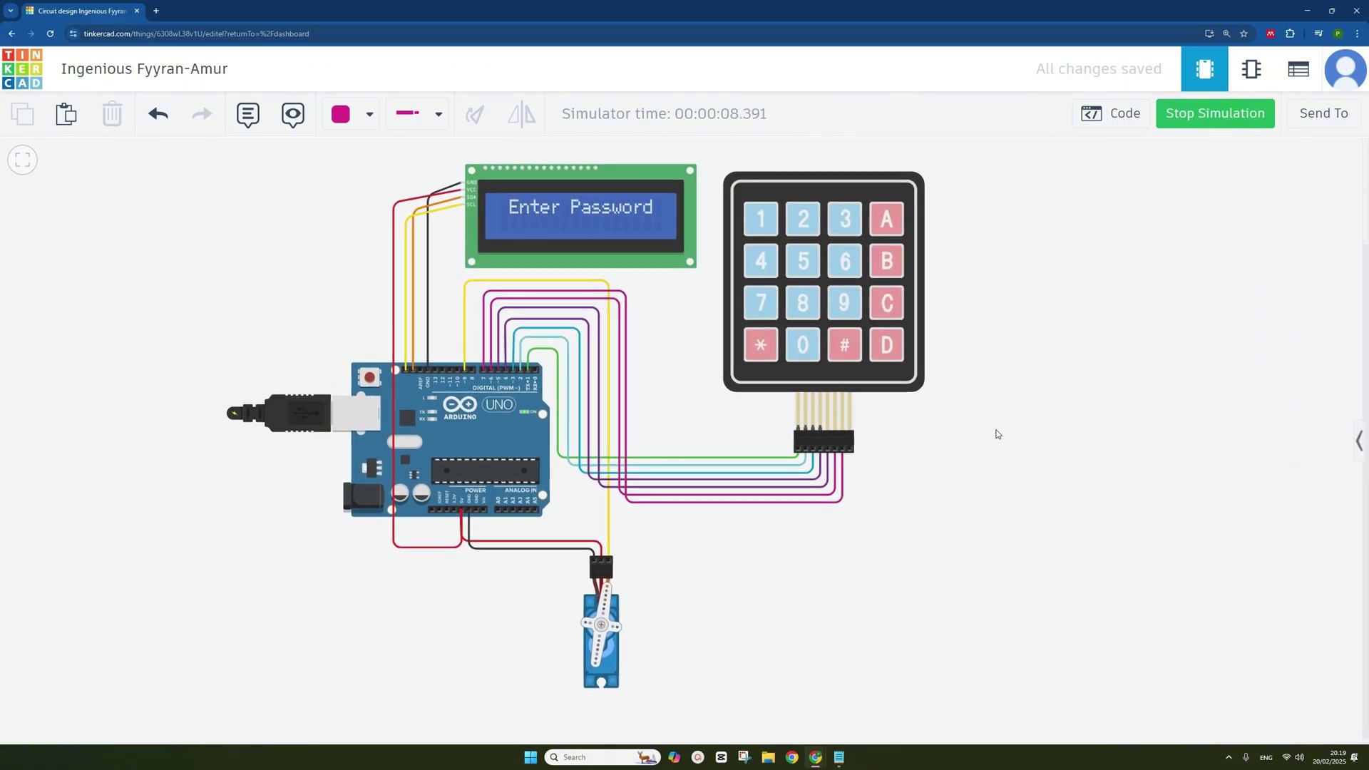
Check the password stored in the Master array in the code, and return to the full circuit view.
click(1196, 123)
click(1198, 123)
click(1112, 113)
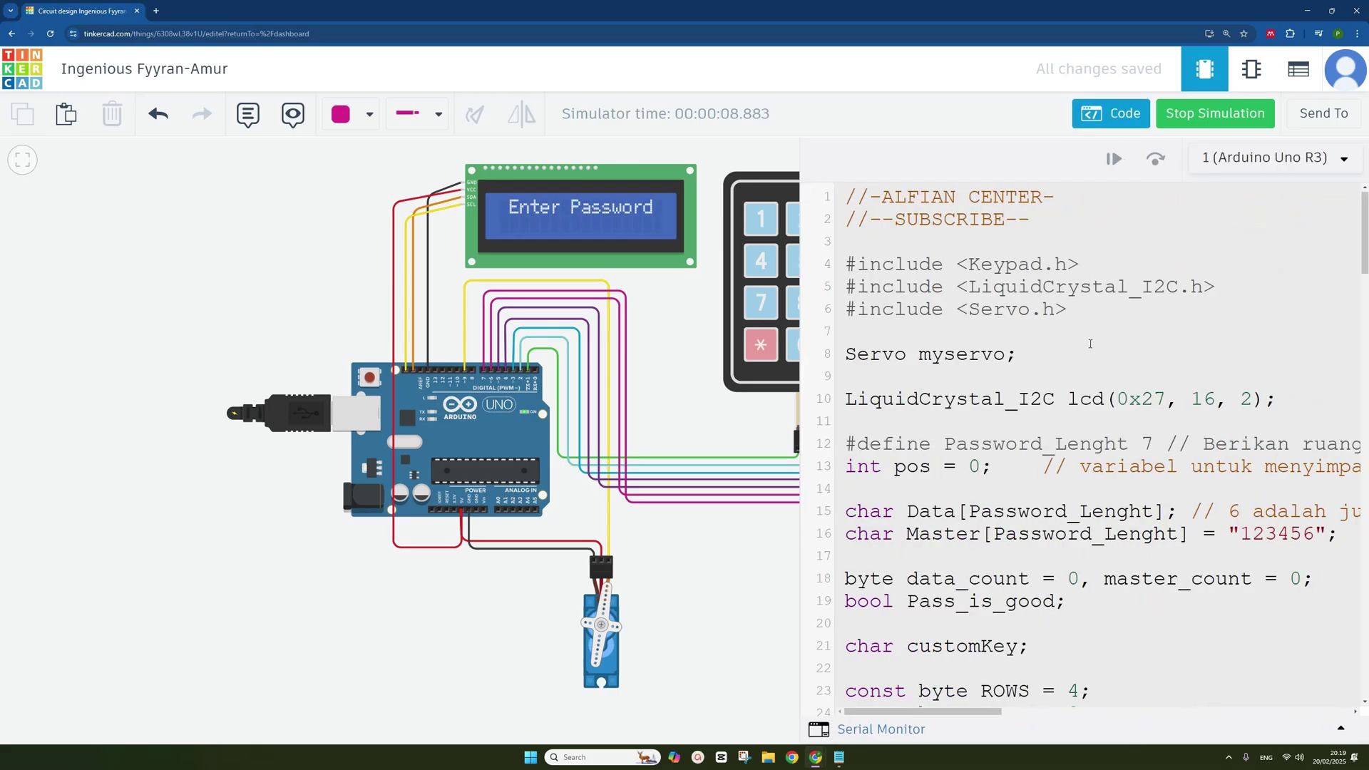
scroll(1089, 344, down, 1)
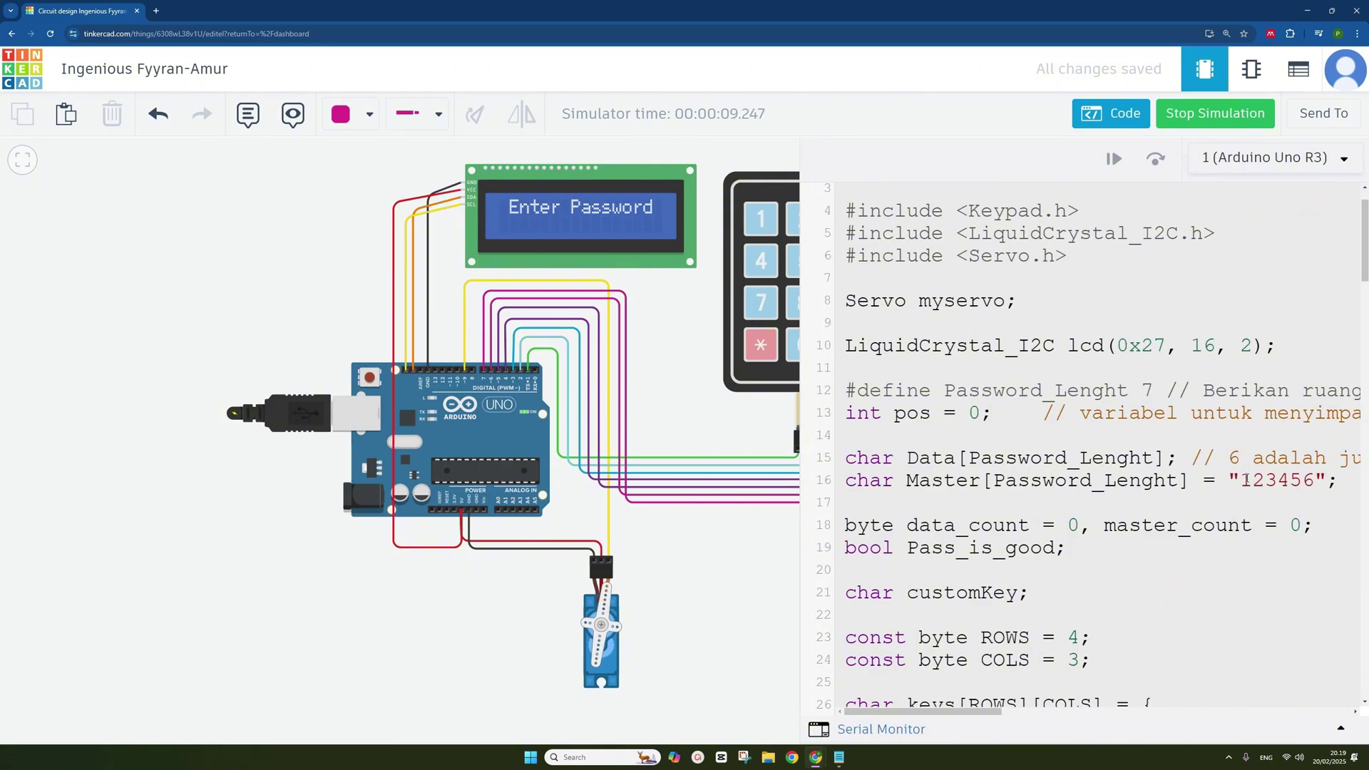
drag(800, 546, 196, 546)
drag(709, 481, 647, 481)
click(705, 483)
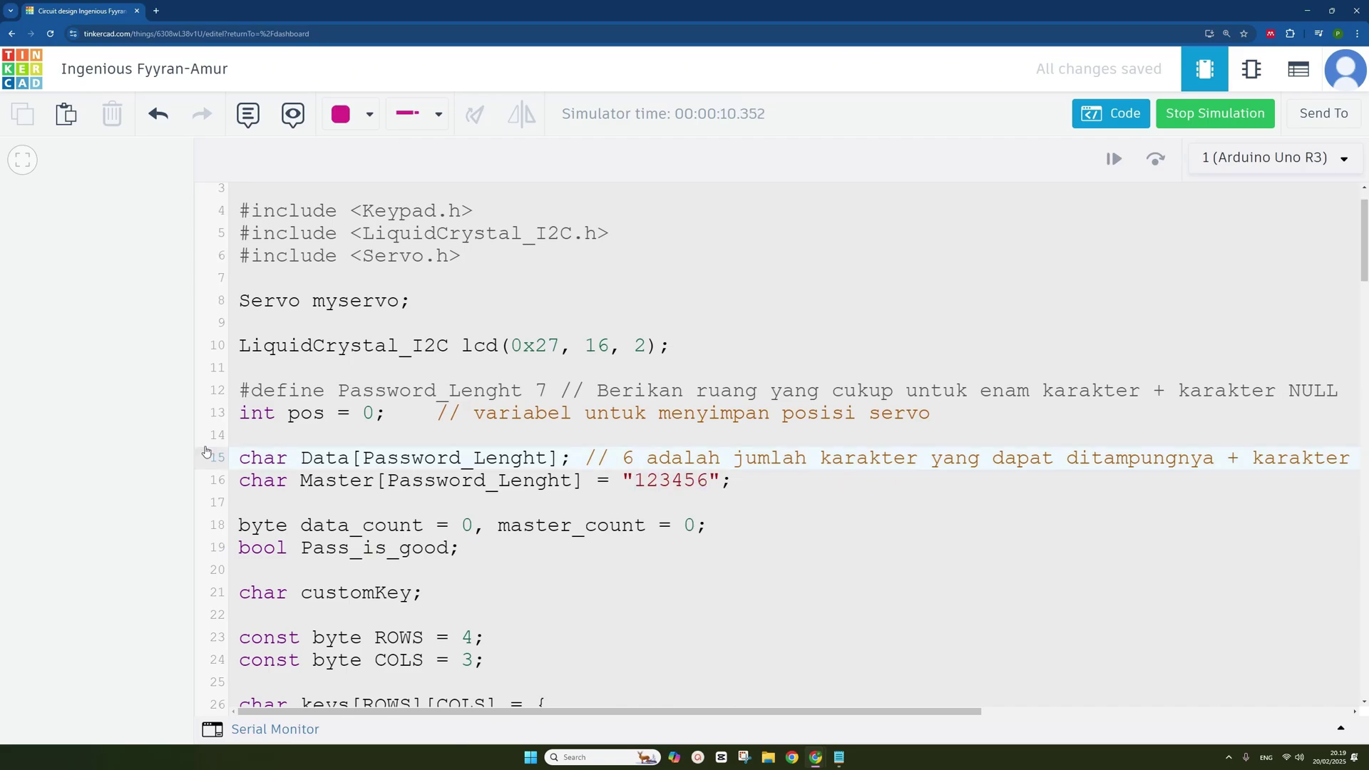
drag(195, 444, 800, 443)
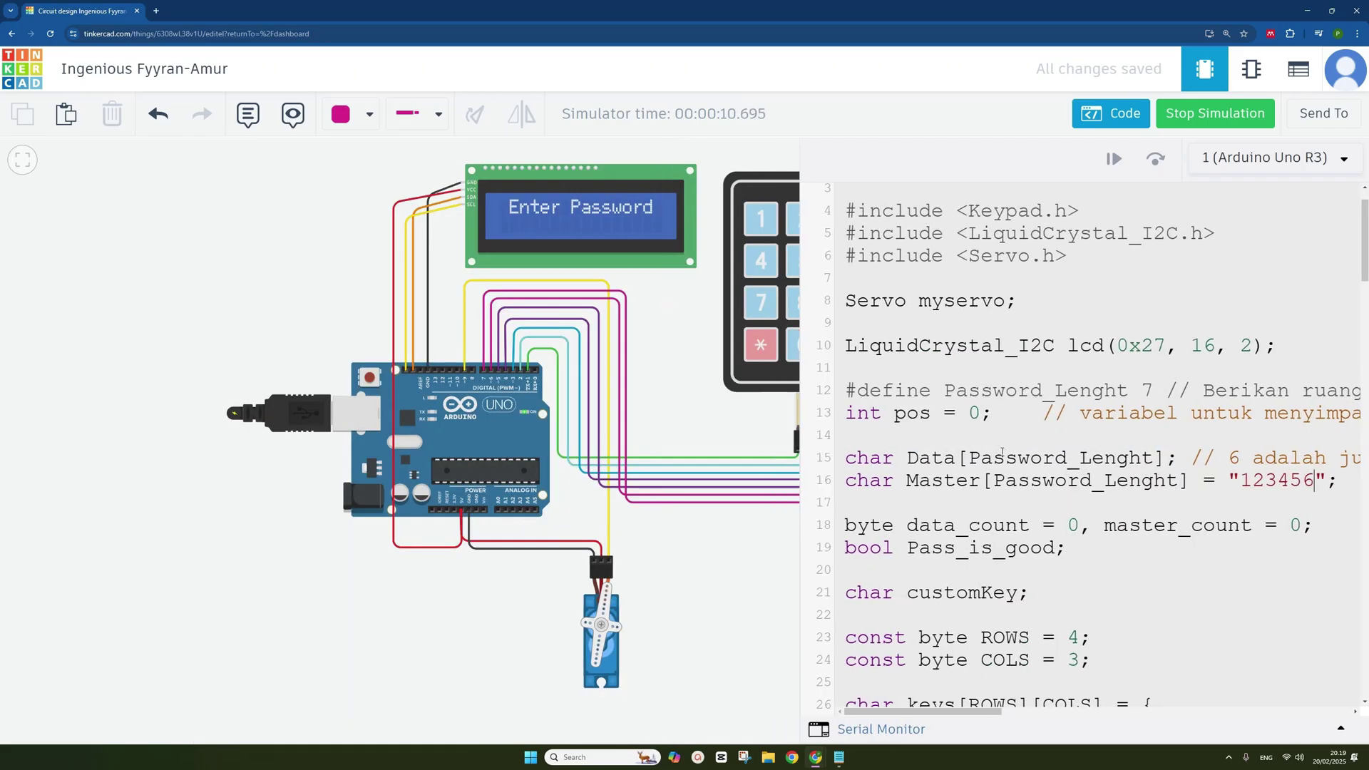
click(1110, 130)
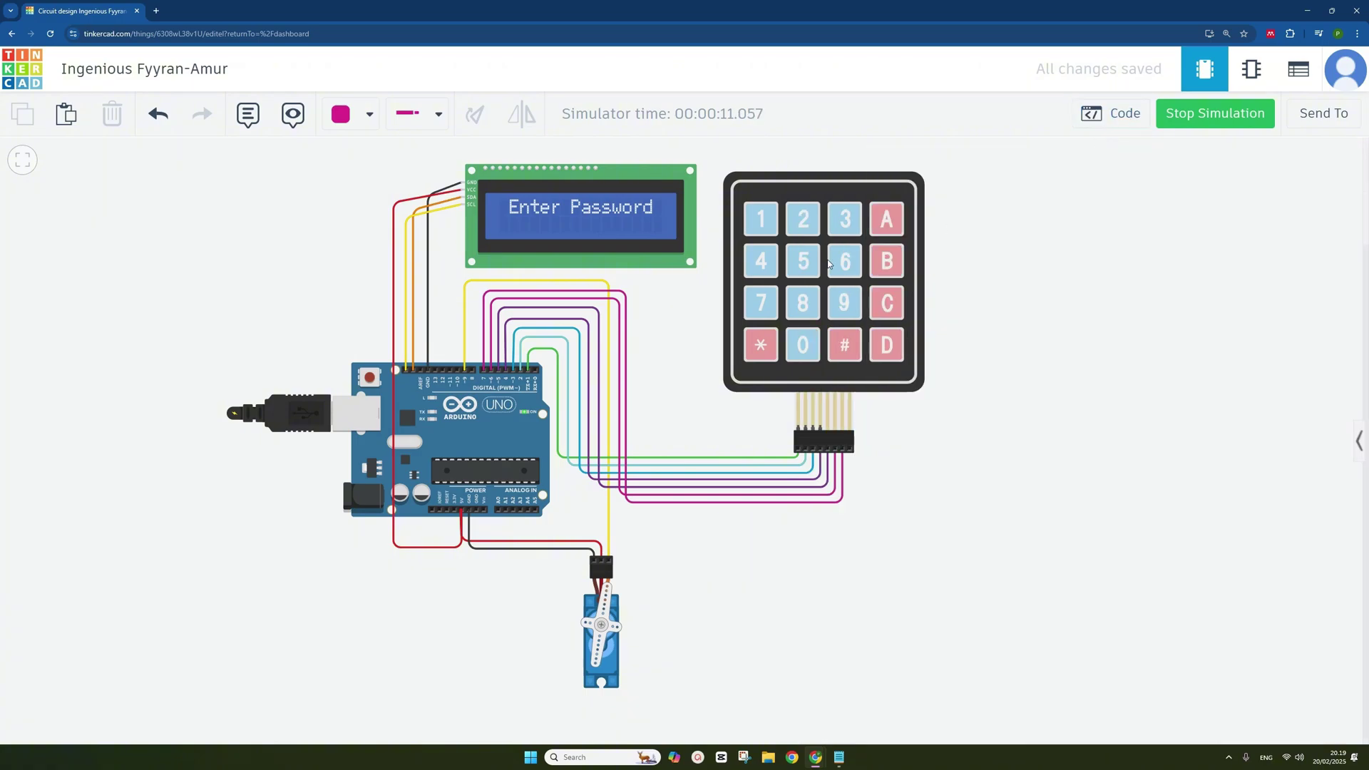
Enter the correct door password on the simulated keypad to open the door, and close it again with the * key.
click(766, 224)
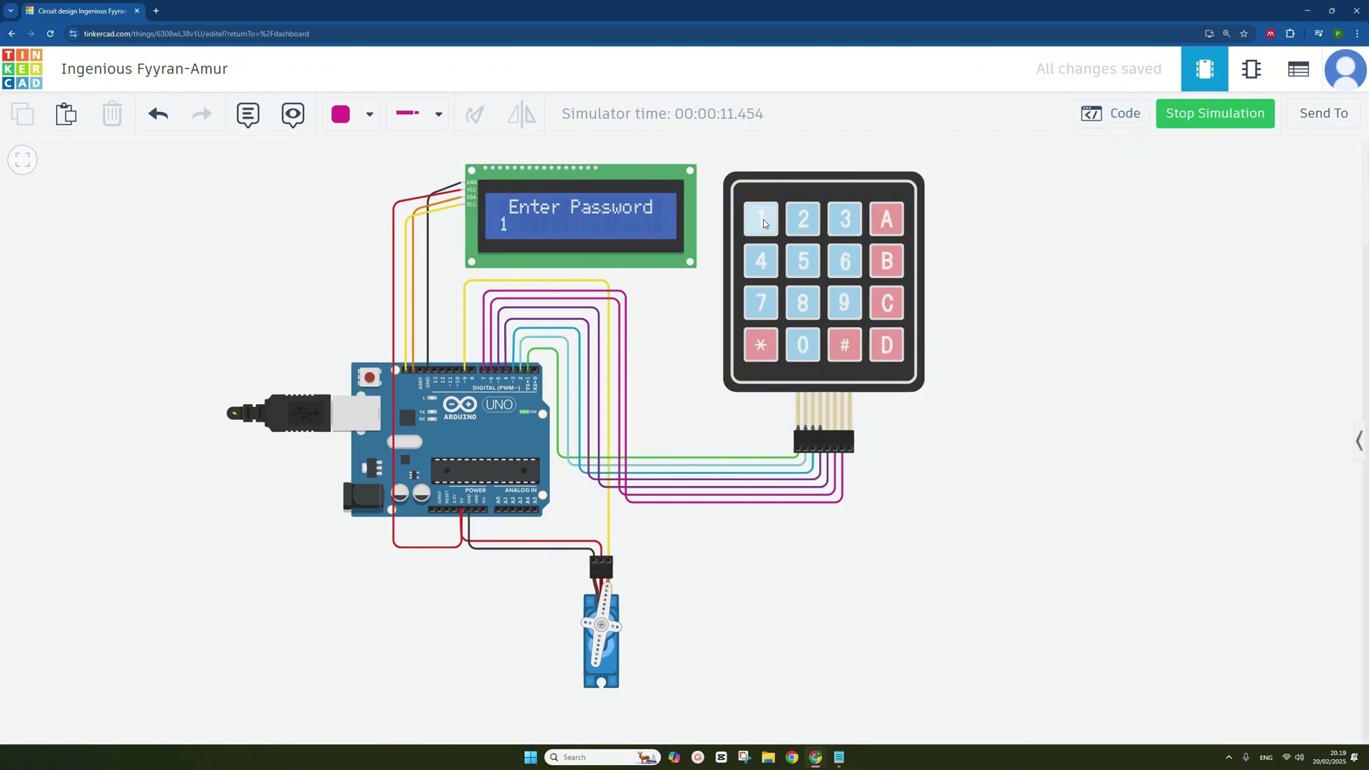
click(805, 220)
click(846, 223)
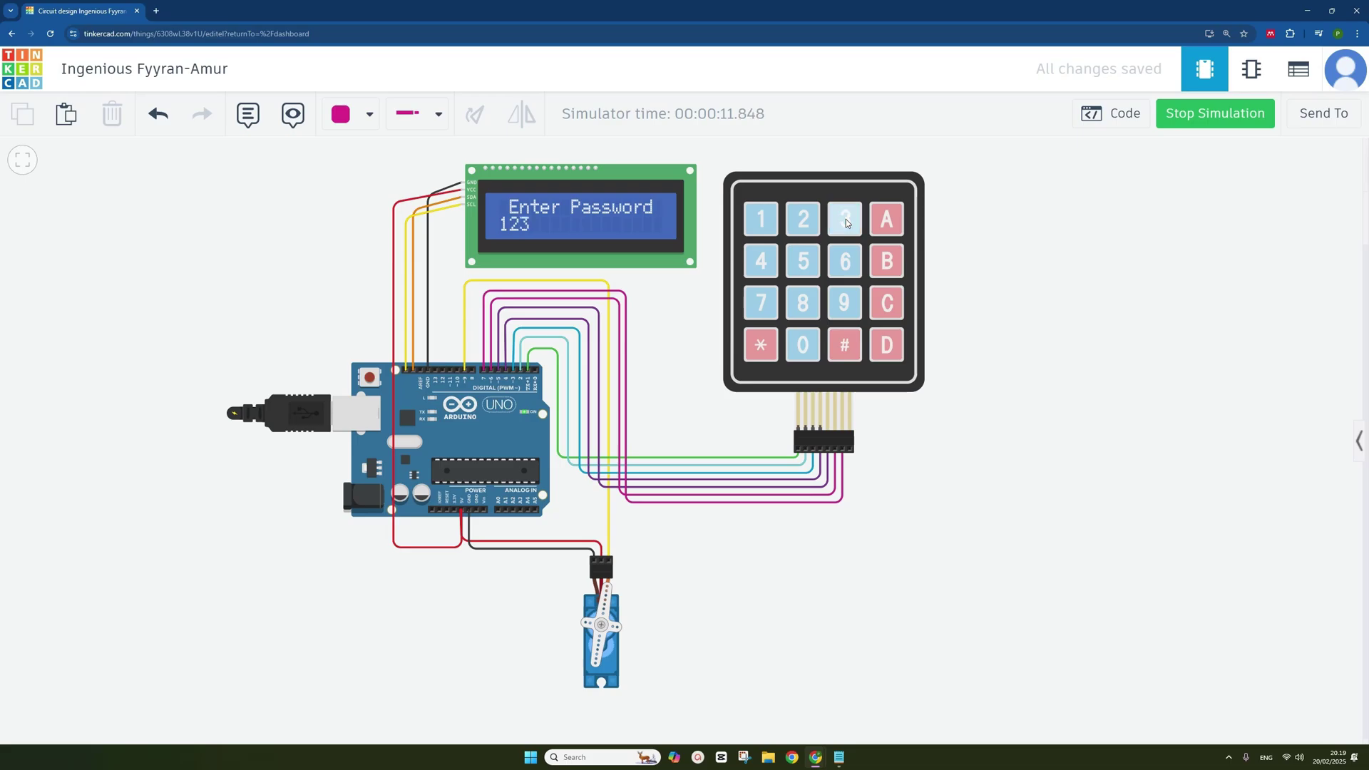
click(761, 261)
click(810, 266)
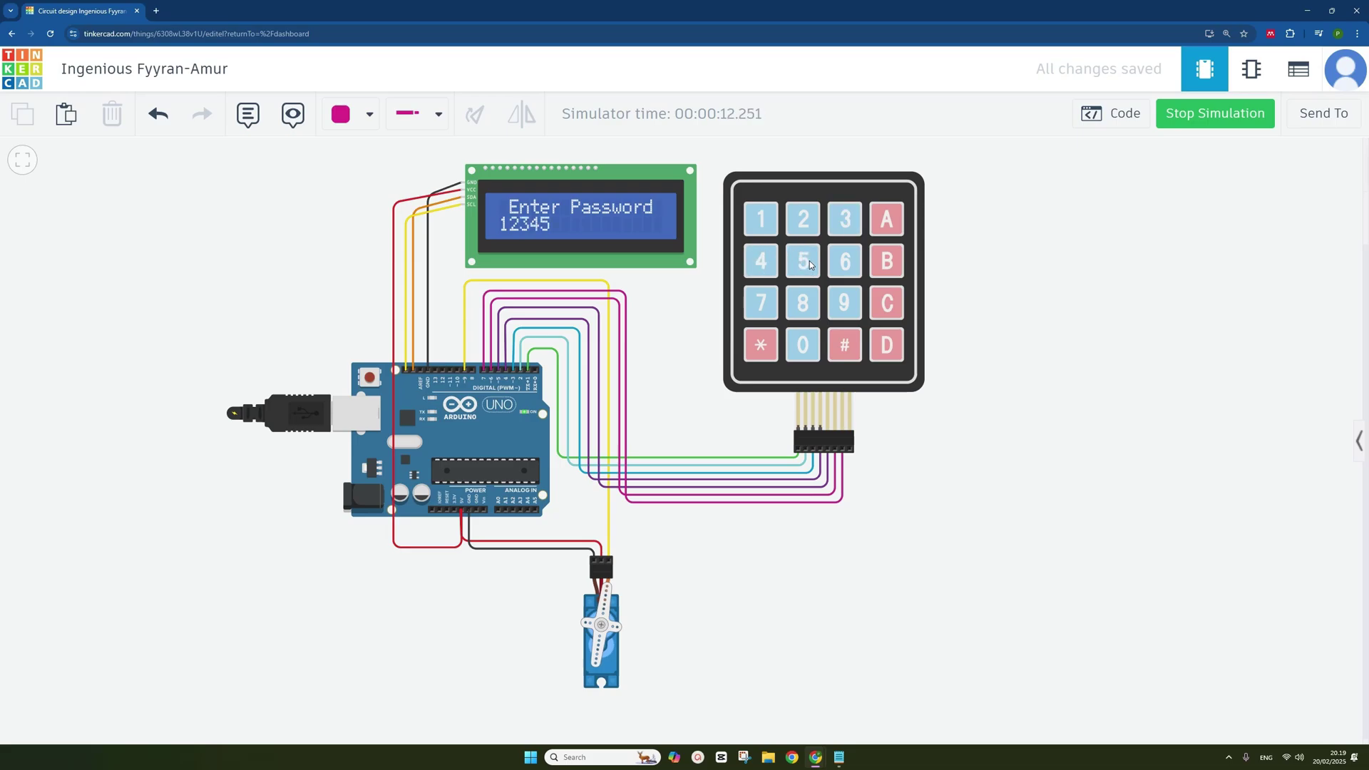
click(845, 262)
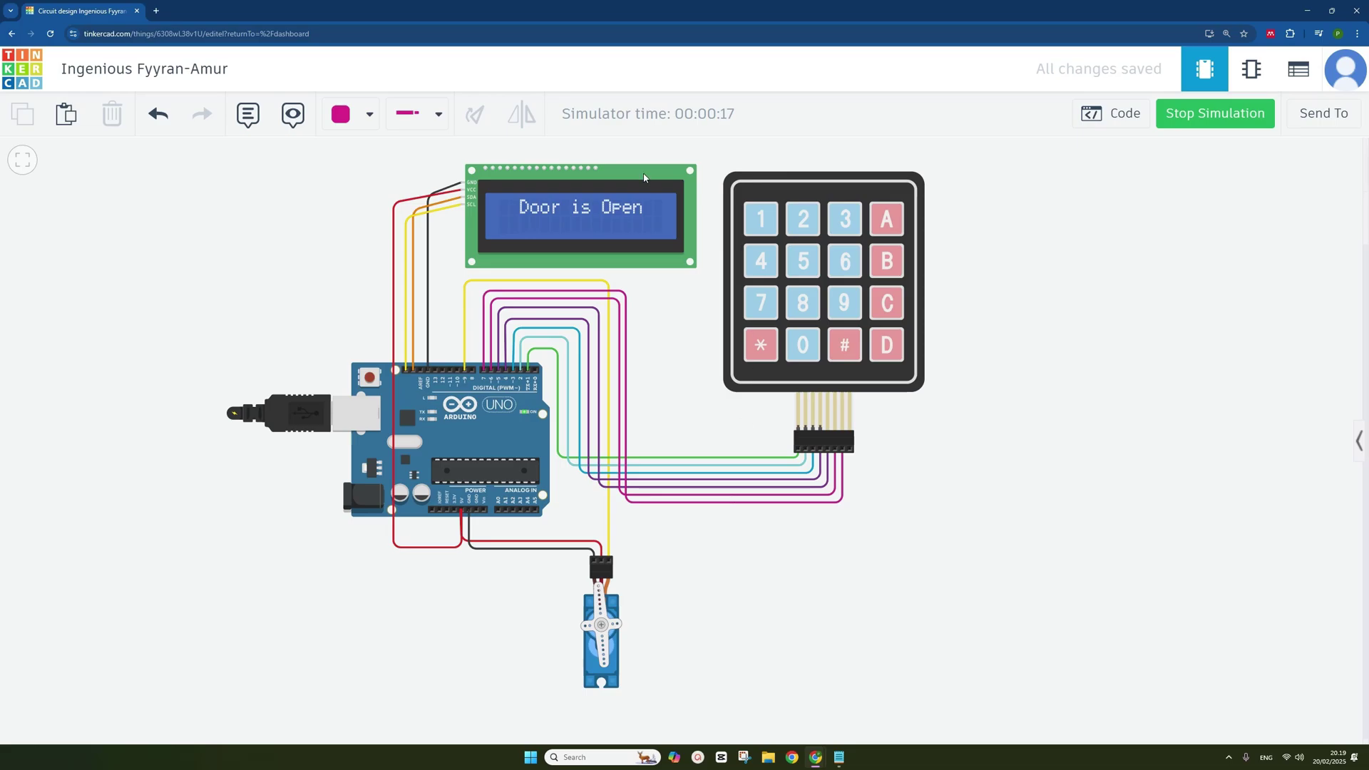
click(762, 346)
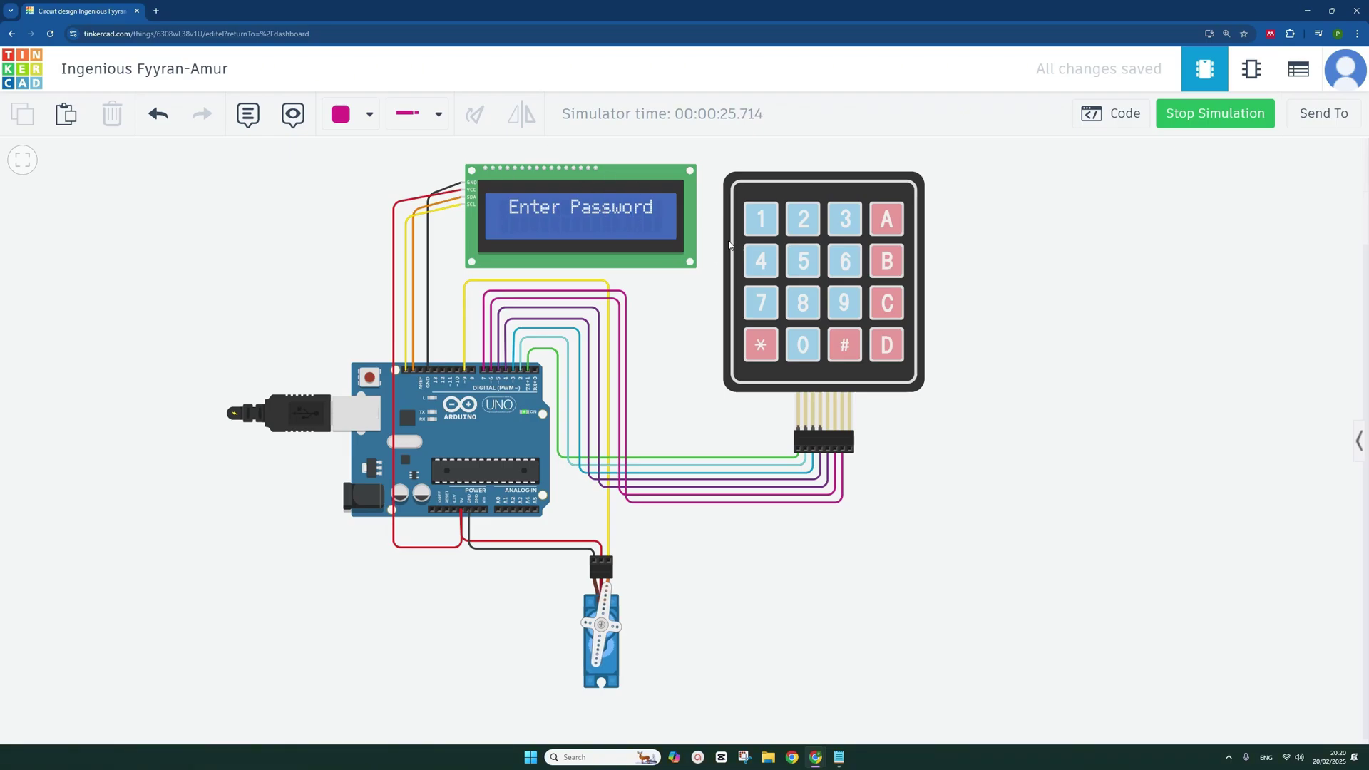
Test the lock by entering an incorrect six-digit password that differs from the stored one only in its last digit.
click(768, 224)
click(802, 221)
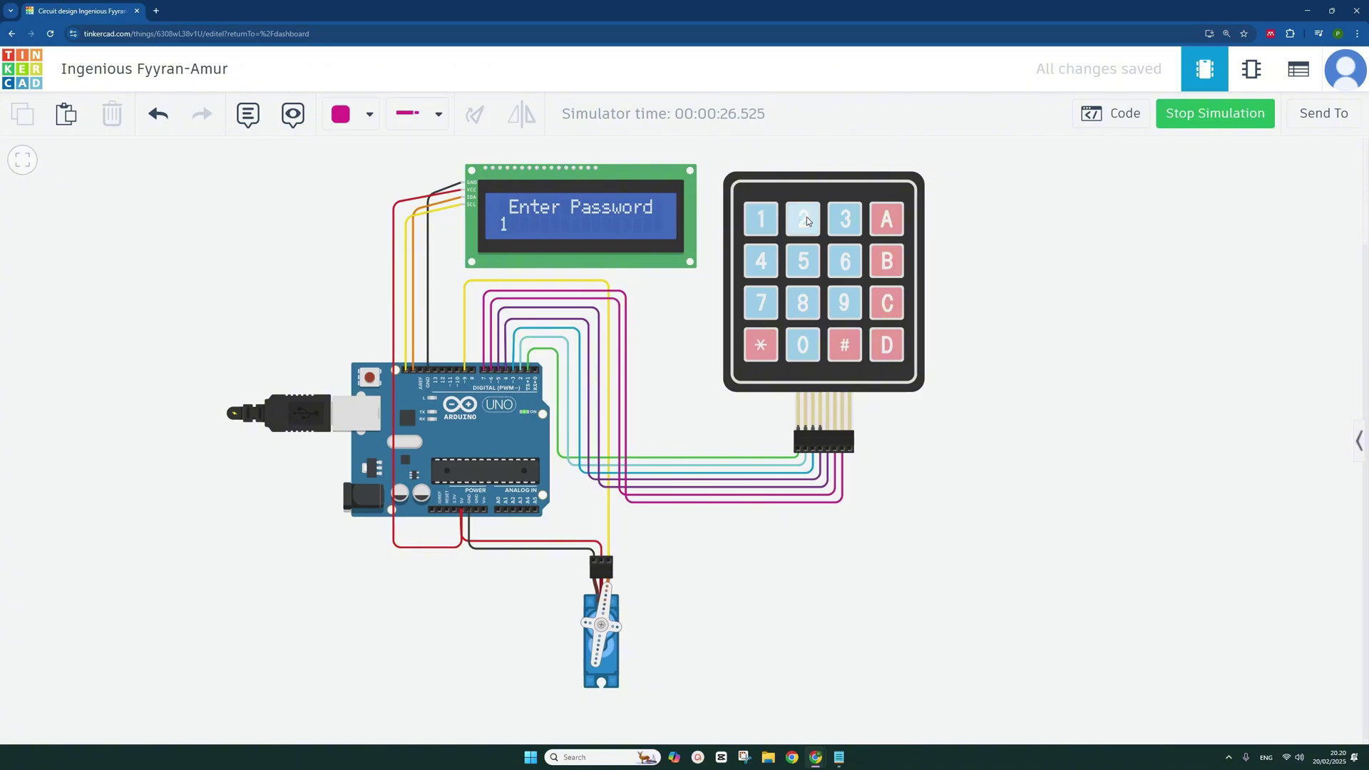
click(846, 221)
click(762, 262)
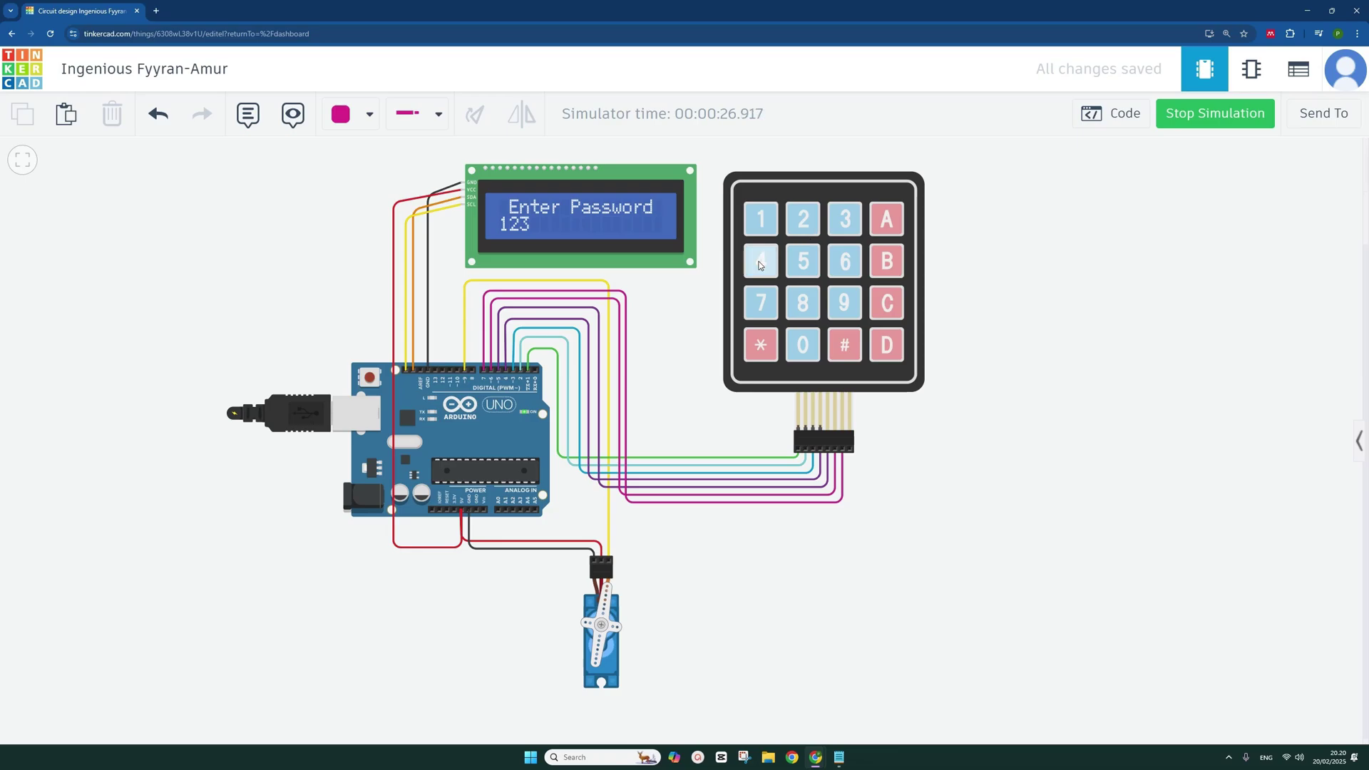
click(809, 261)
click(767, 304)
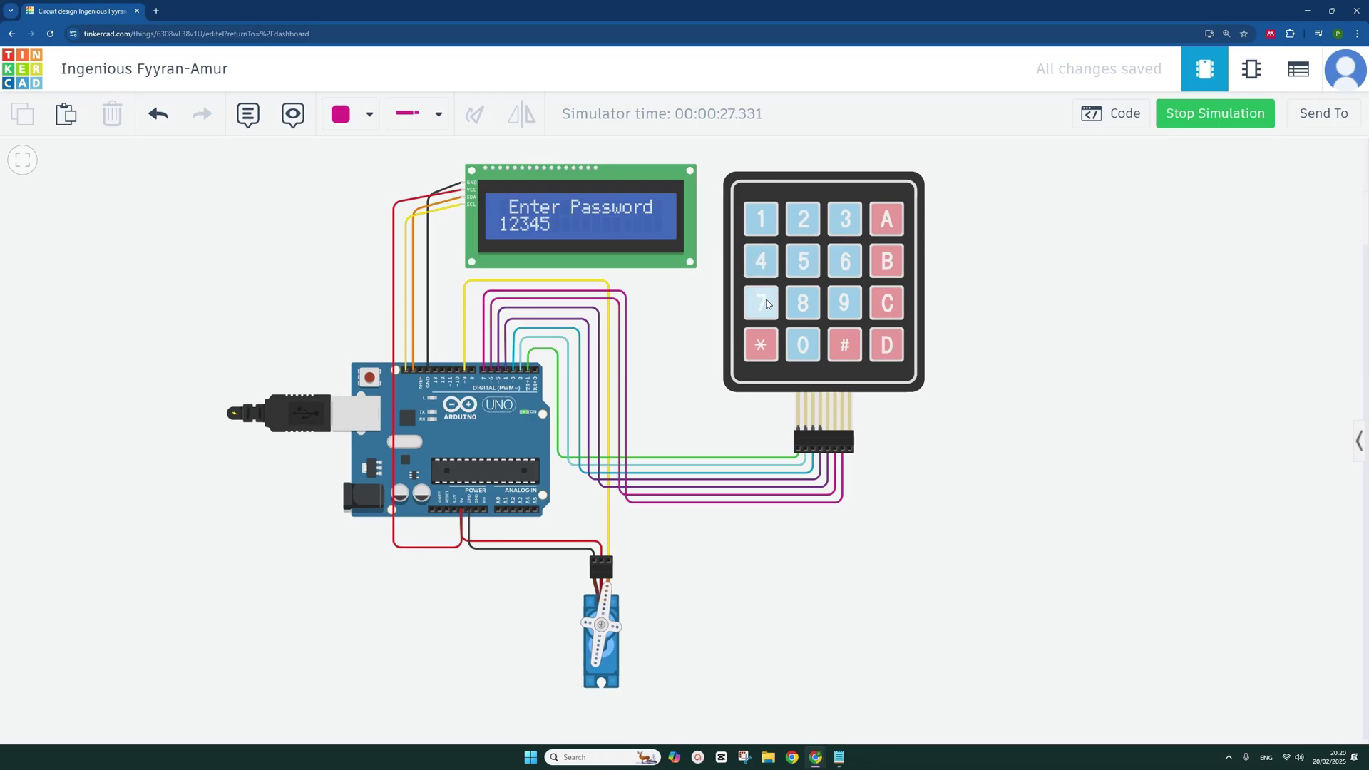
click(768, 305)
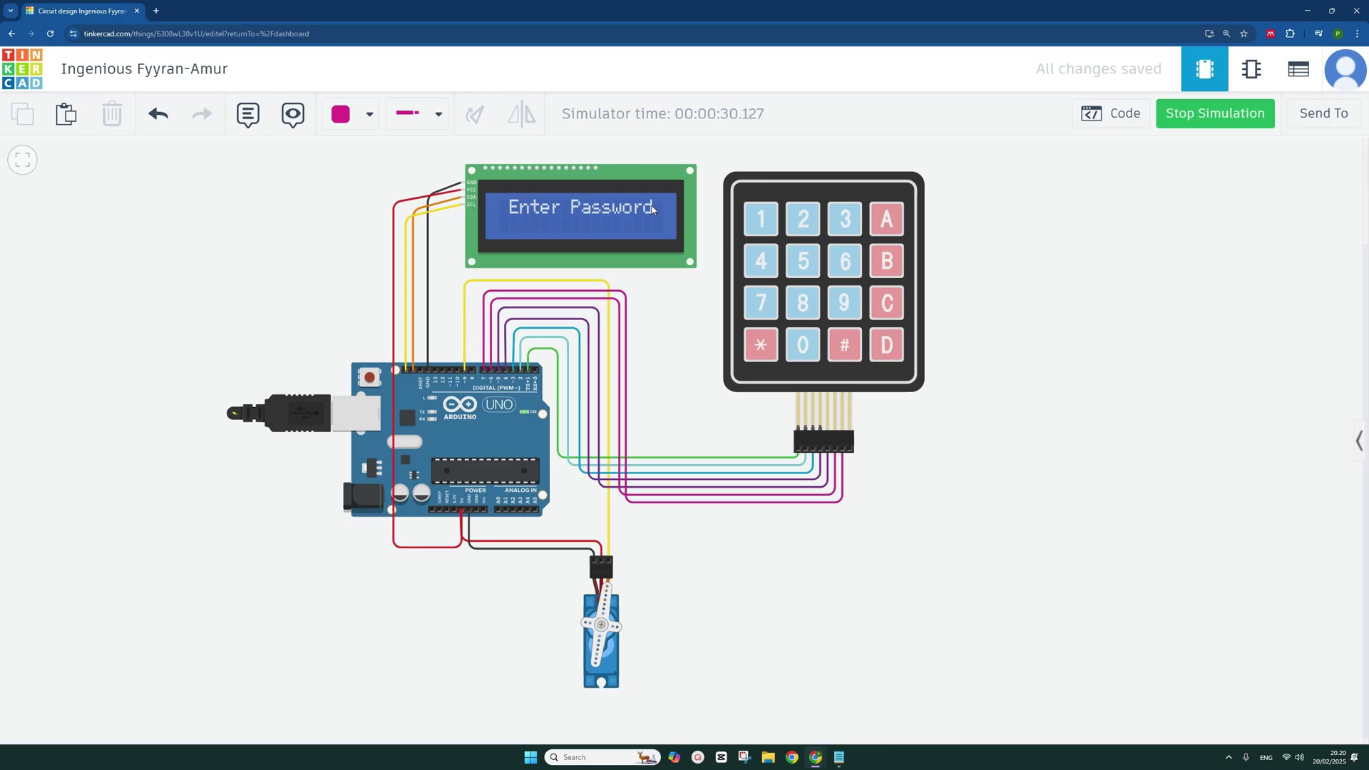
Enter a second incorrect password on the simulated keypad to test the lock's rejection again.
click(763, 223)
click(797, 227)
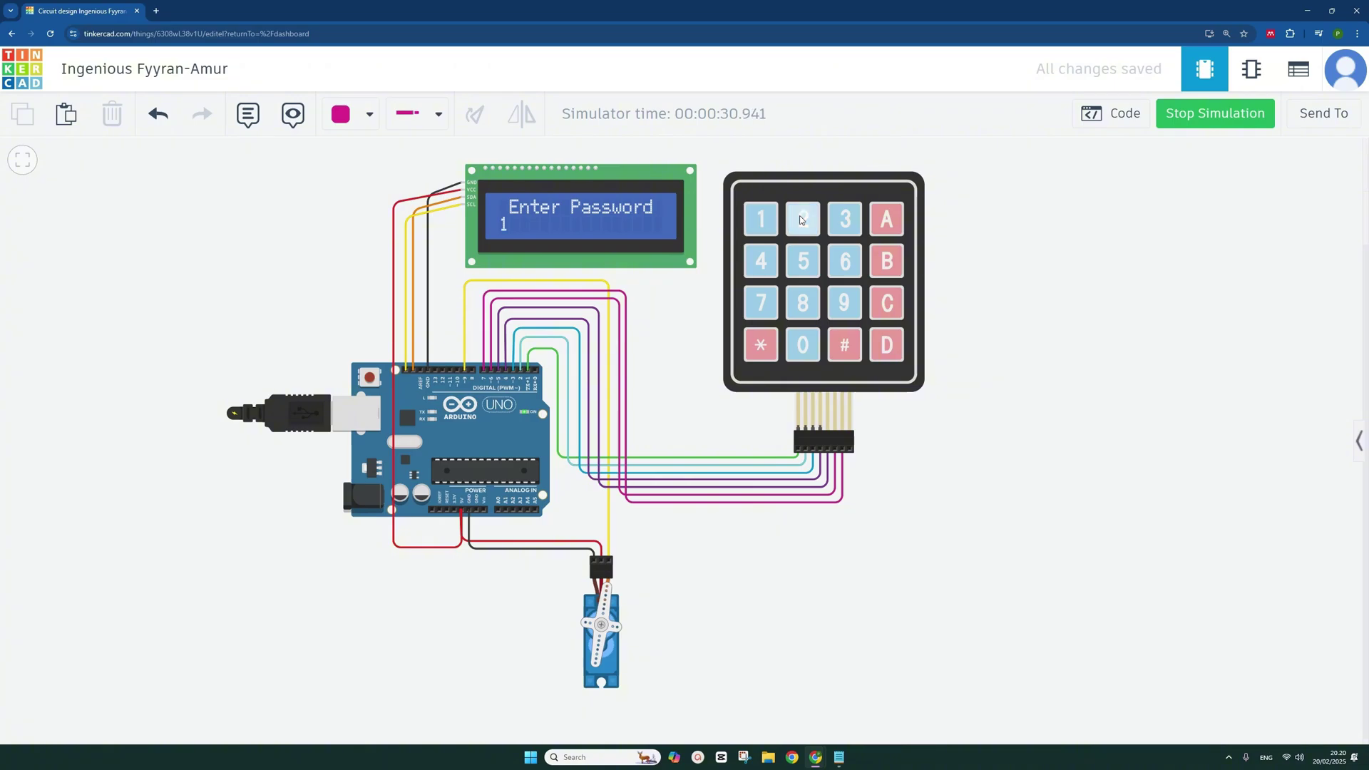
click(797, 226)
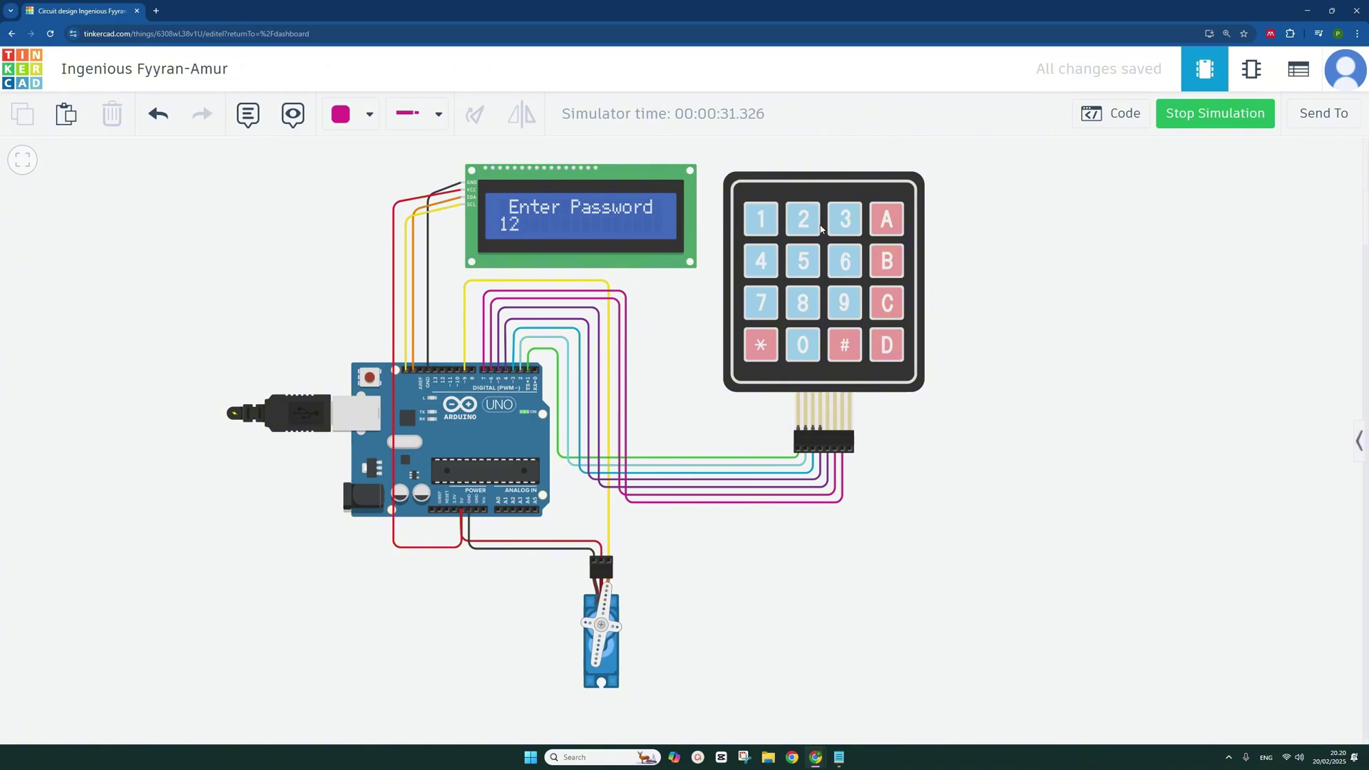
click(847, 222)
click(809, 263)
Reopen the door by entering the correct password on the simulated keypad, and lock it with the * key.
click(765, 224)
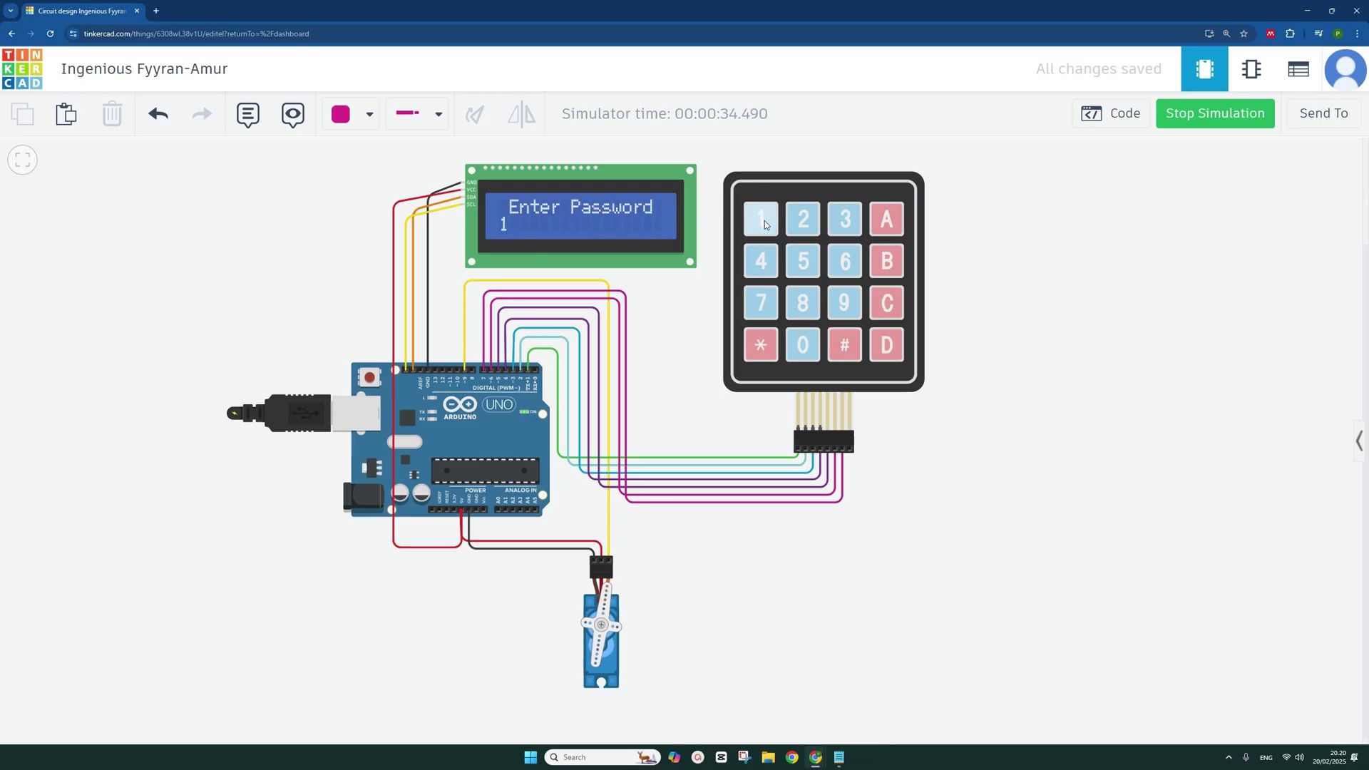
click(804, 224)
click(847, 224)
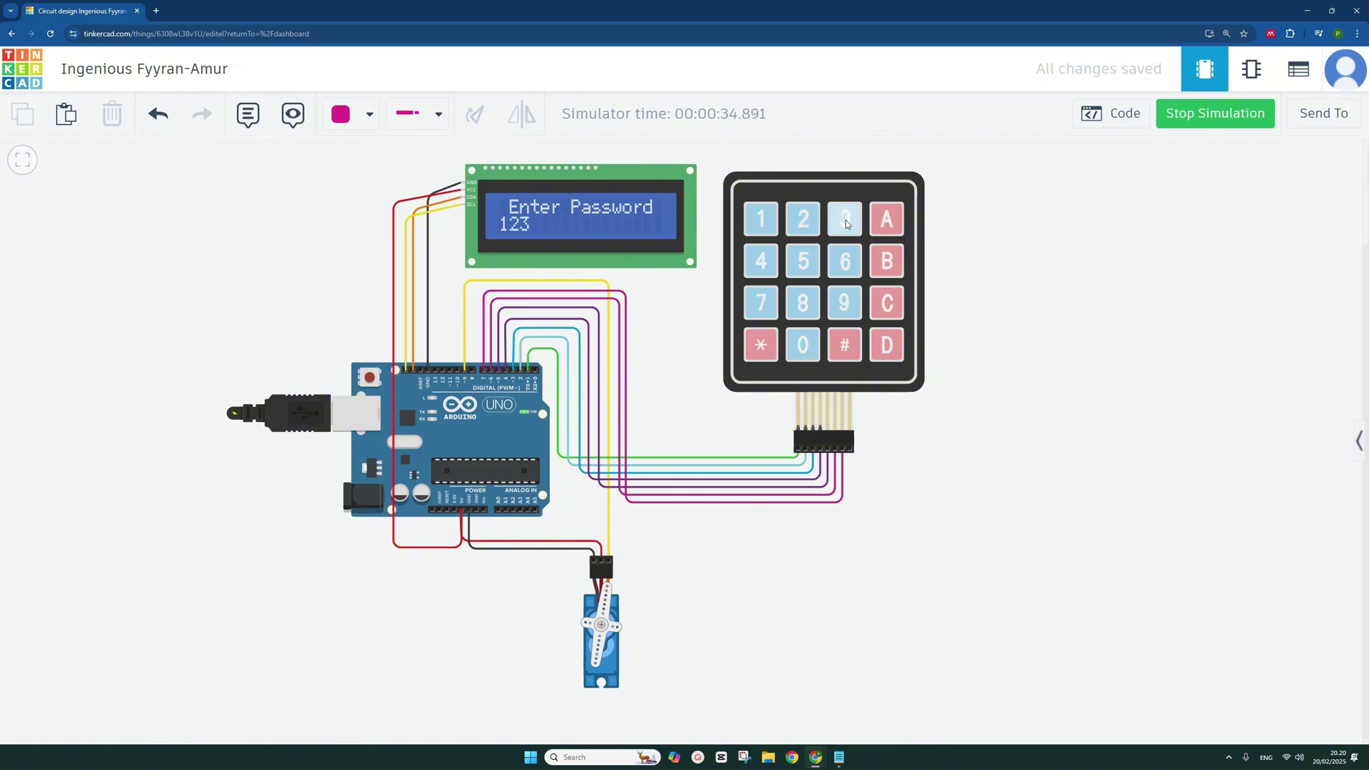
click(762, 261)
click(799, 262)
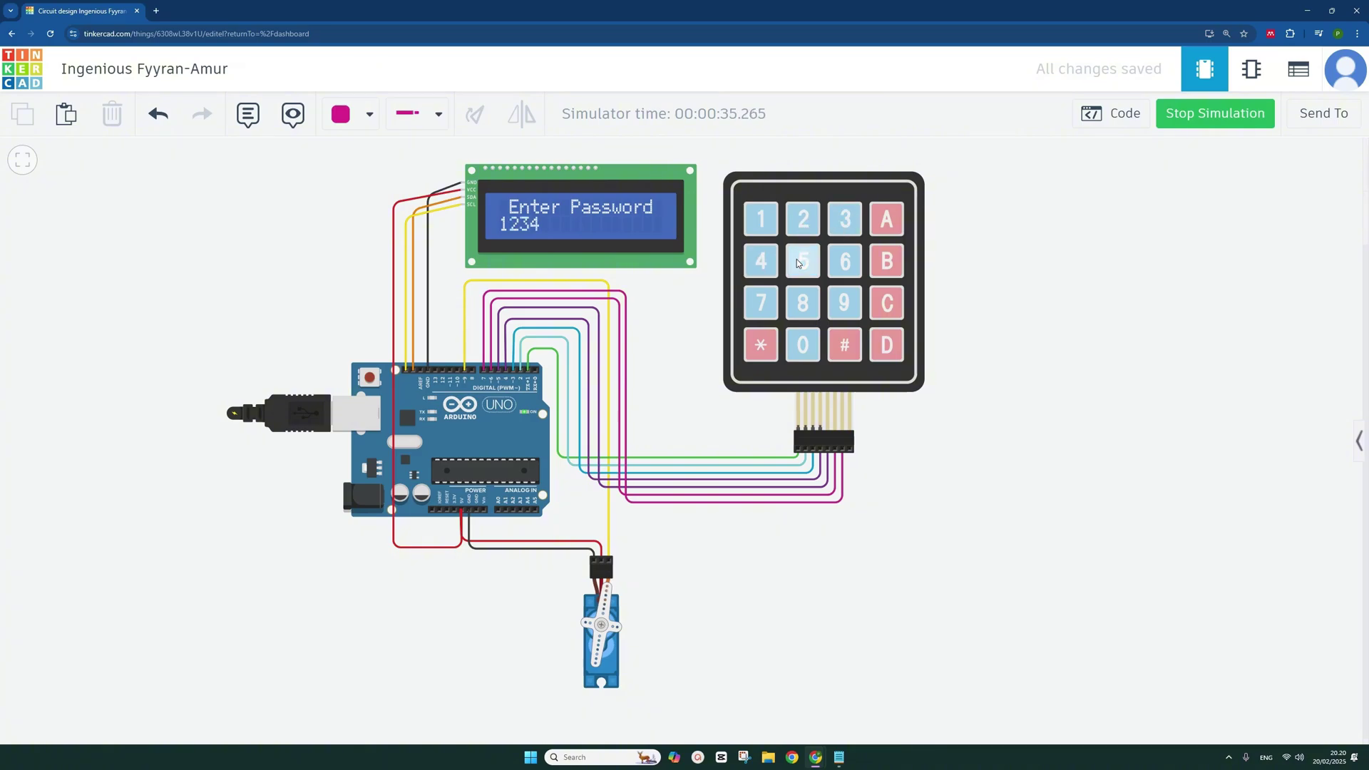
click(848, 268)
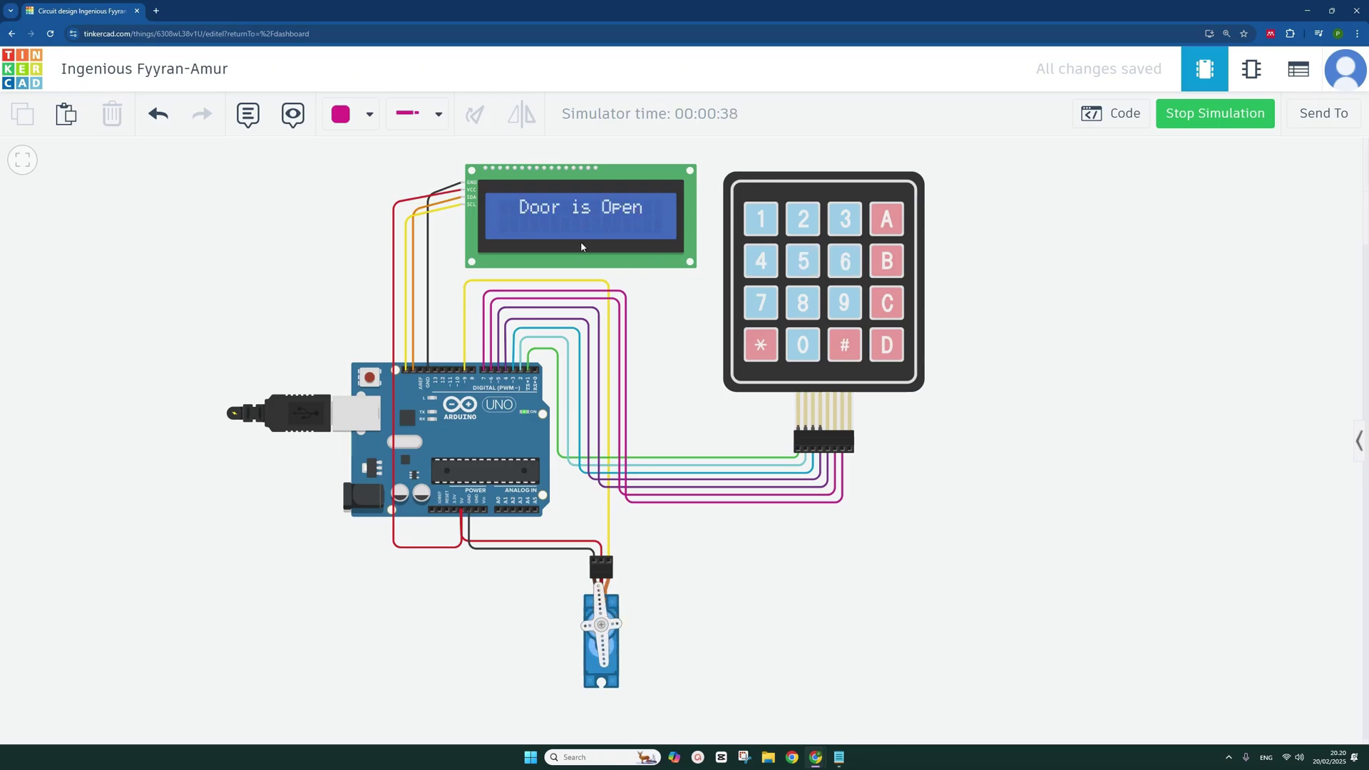
click(761, 347)
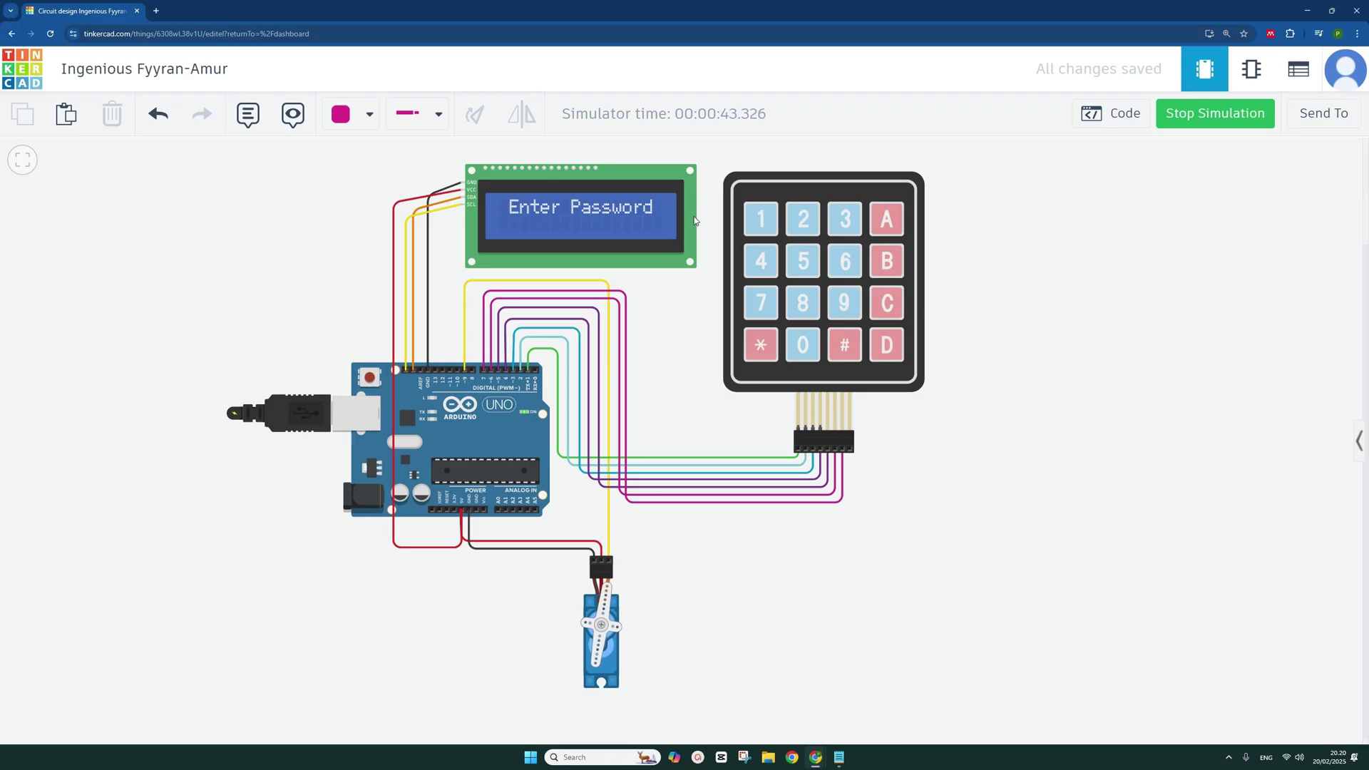
Enter another incorrect six-digit password on the simulated keypad while the door is locked.
click(761, 219)
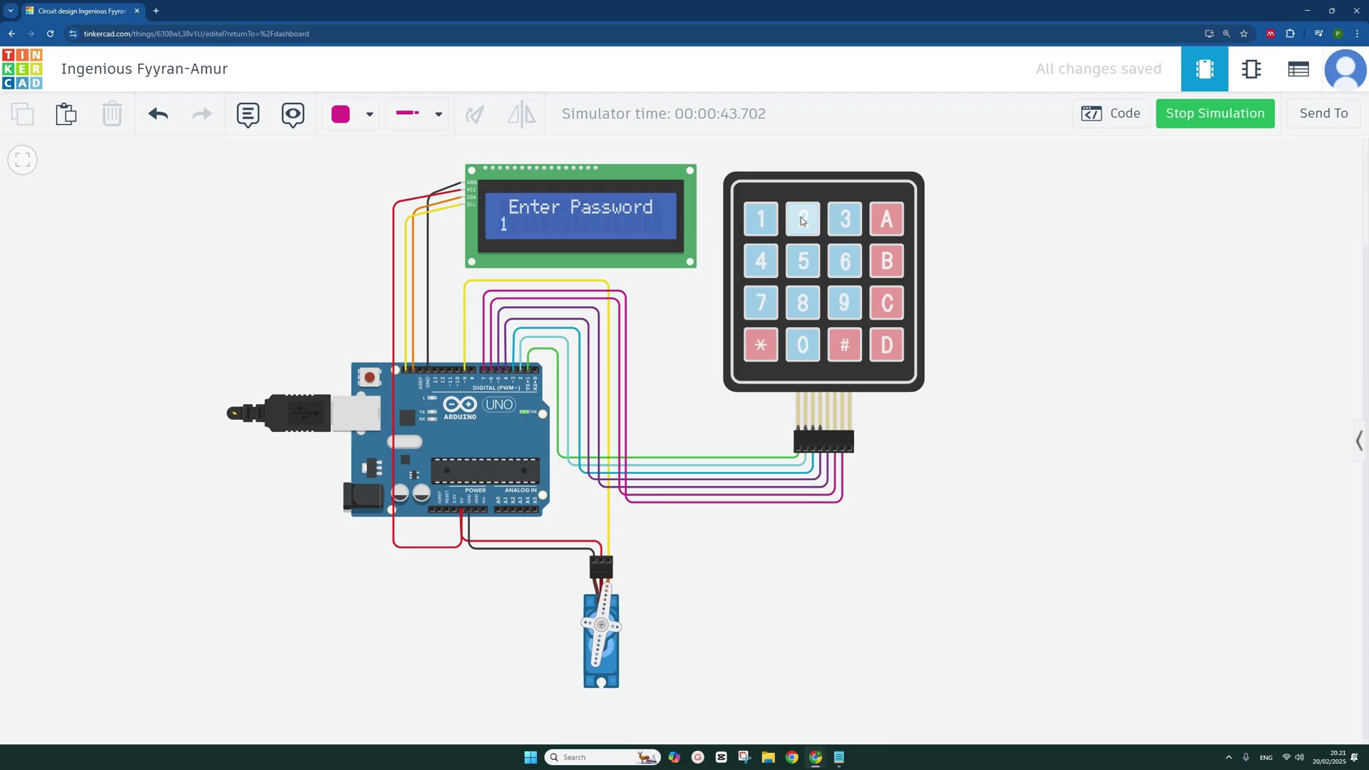
click(802, 221)
click(802, 267)
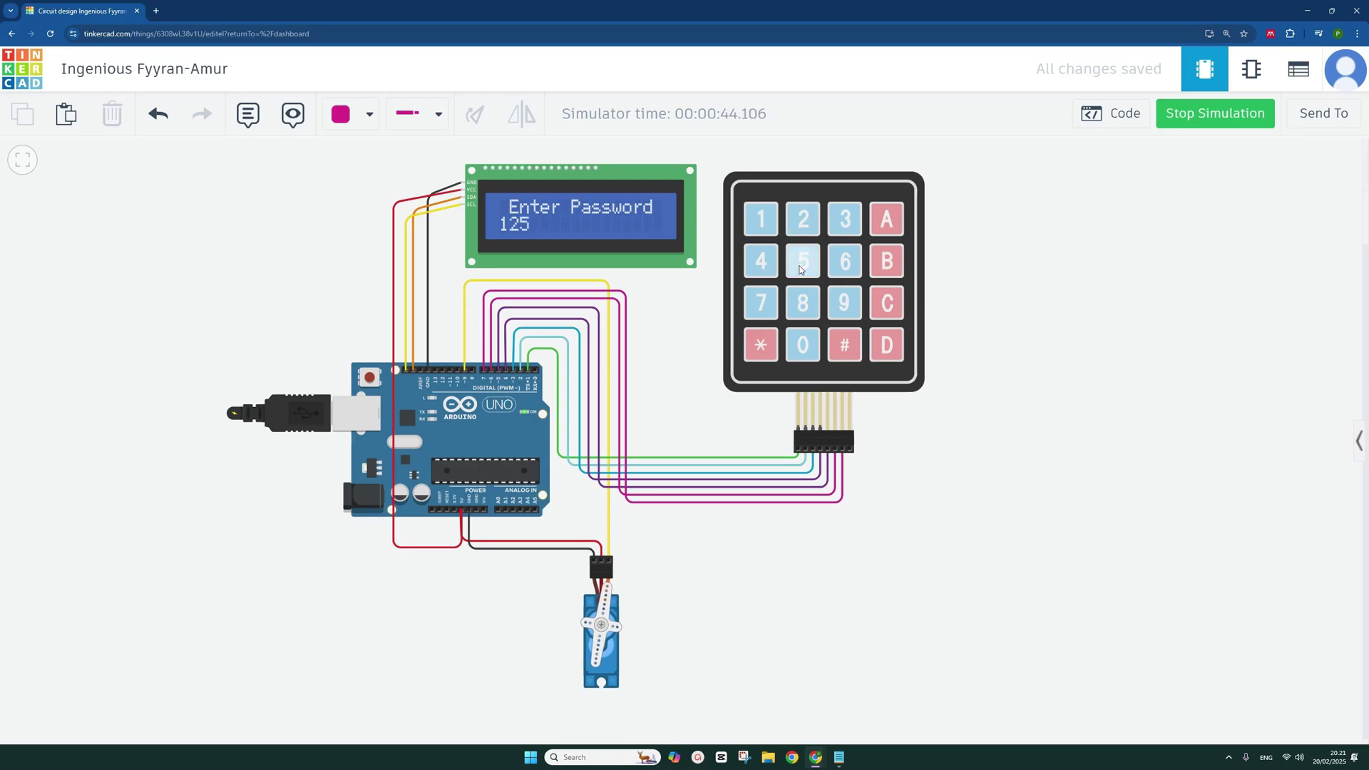
click(756, 262)
click(761, 219)
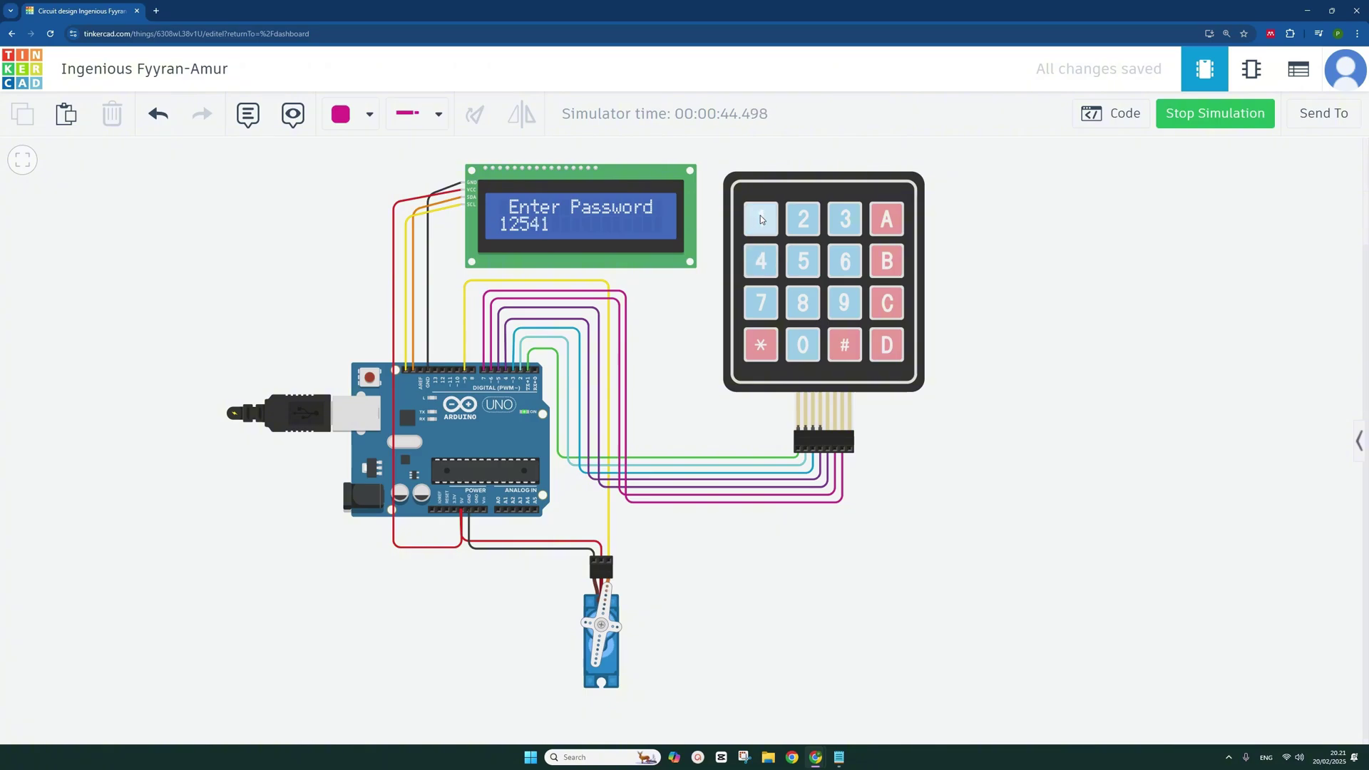
click(795, 220)
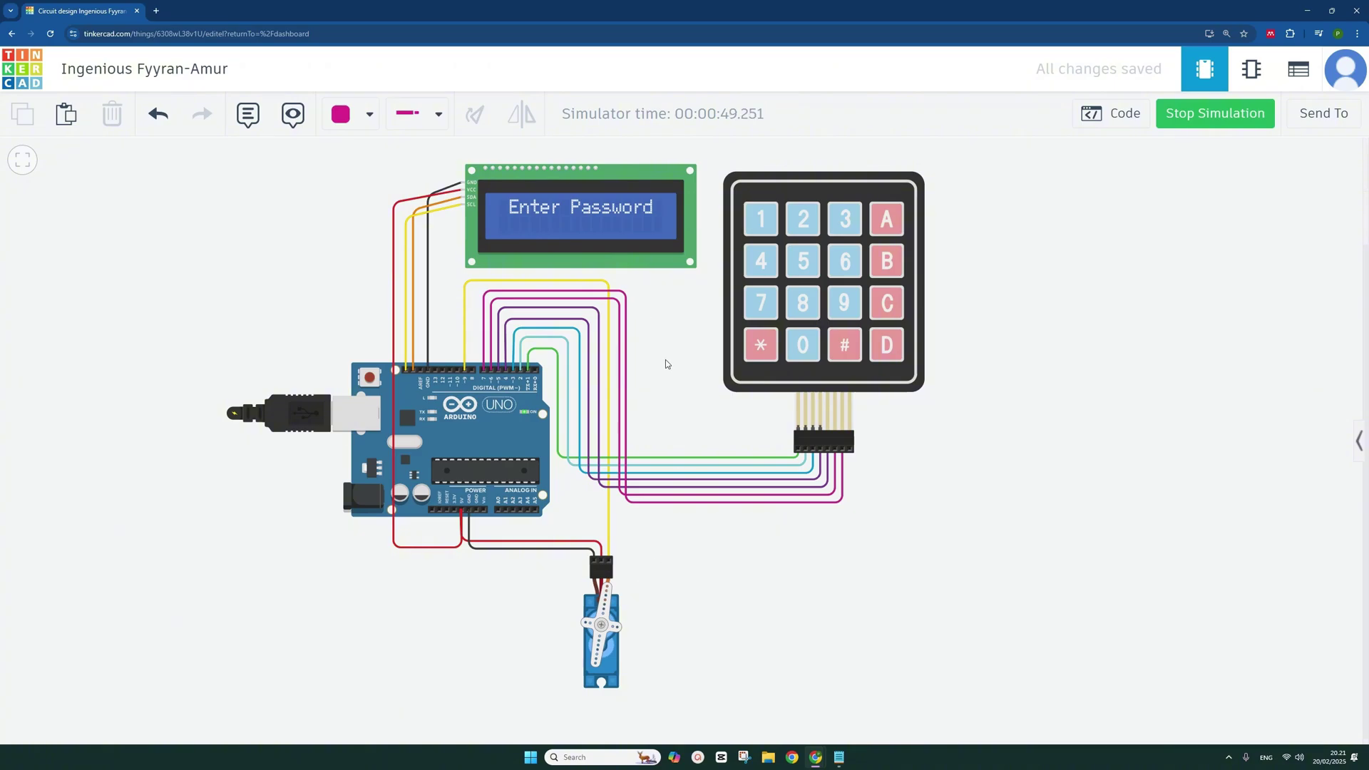
Stop the simulation and start it again from the beginning.
click(1189, 118)
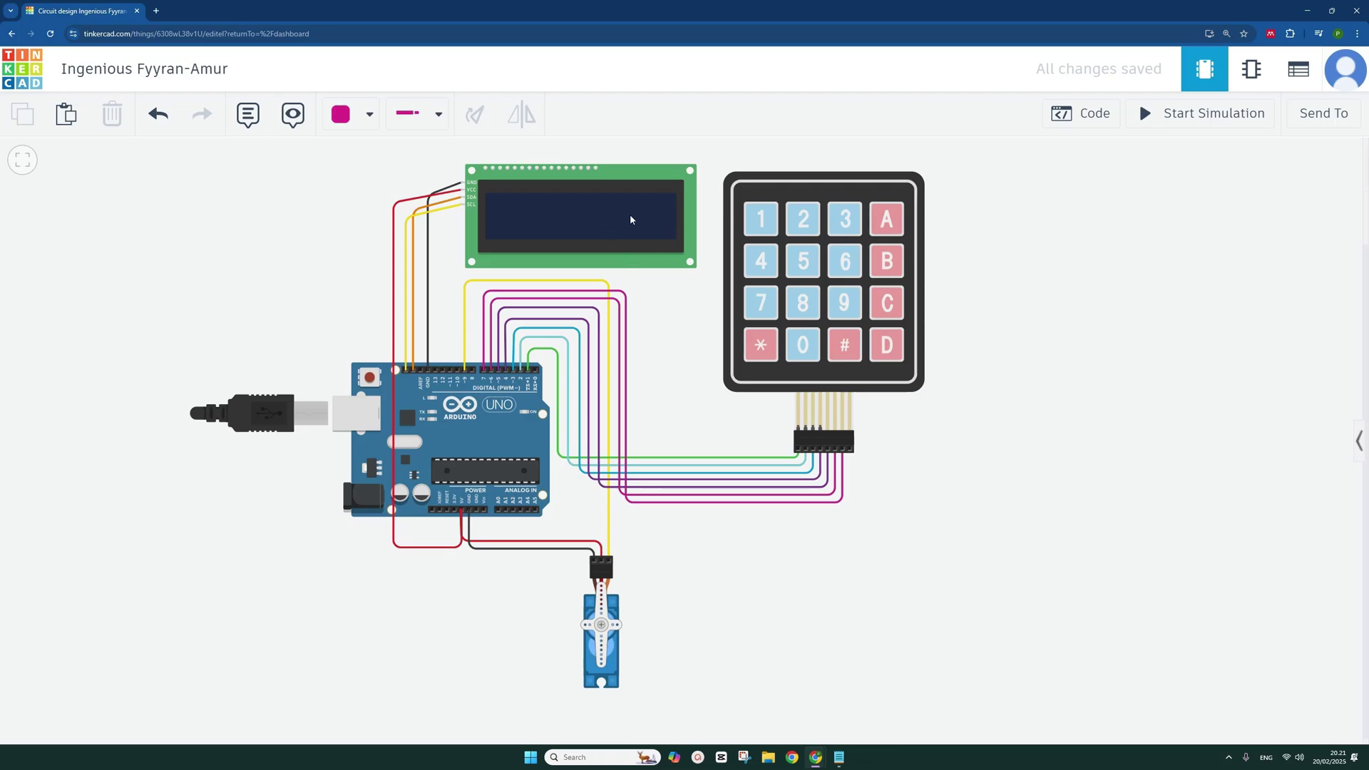
click(1202, 113)
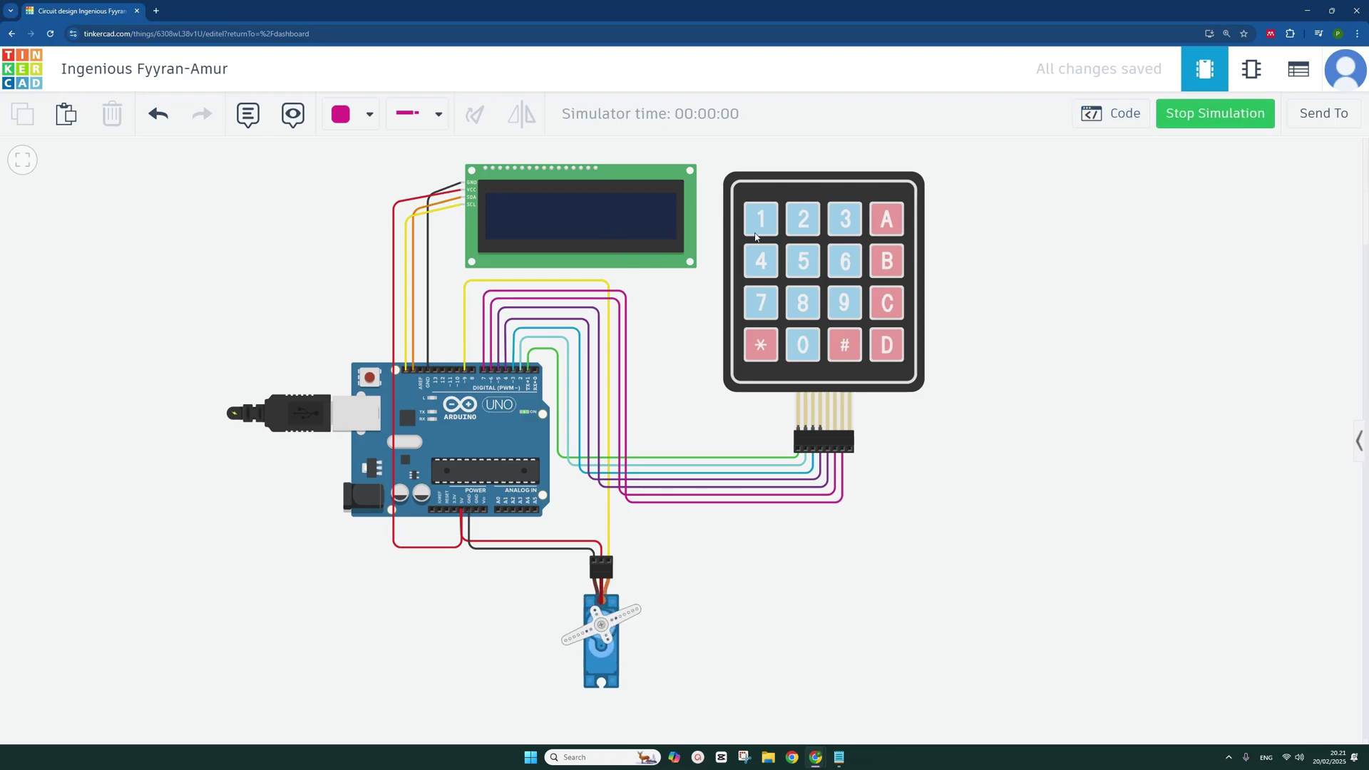